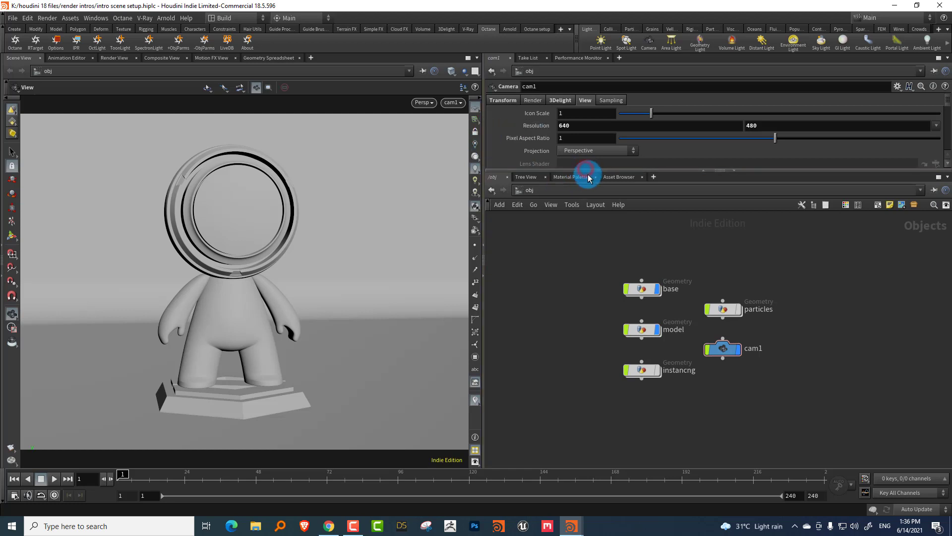
# Add a ROP Network node at object level, to the side of the particles and camera nodes.
pyautogui.moveTo(619, 171); pyautogui.dragTo(687, 151)
pyautogui.moveTo(781, 275); pyautogui.dragTo(730, 270, button='middle')
pyautogui.moveTo(730, 270); pyautogui.dragTo(766, 279, button='right')
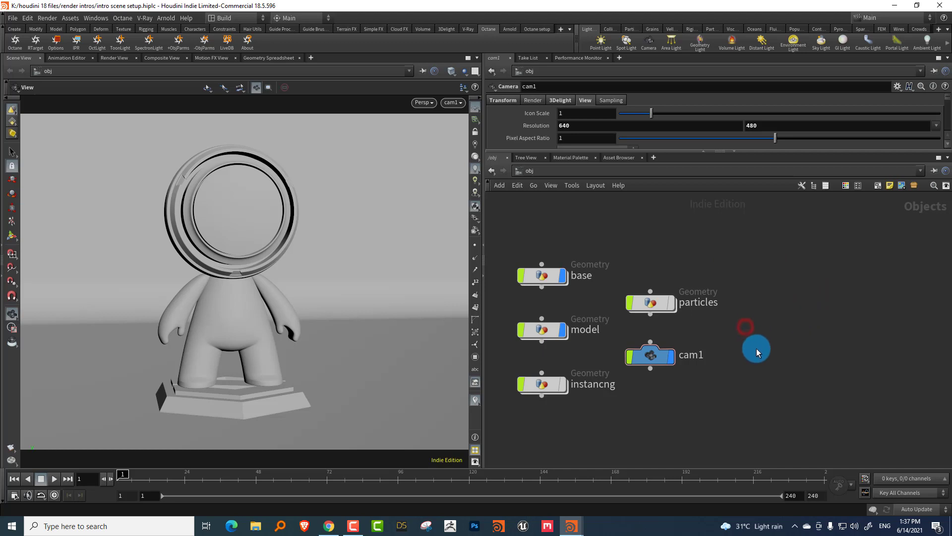
pyautogui.press('Tab')
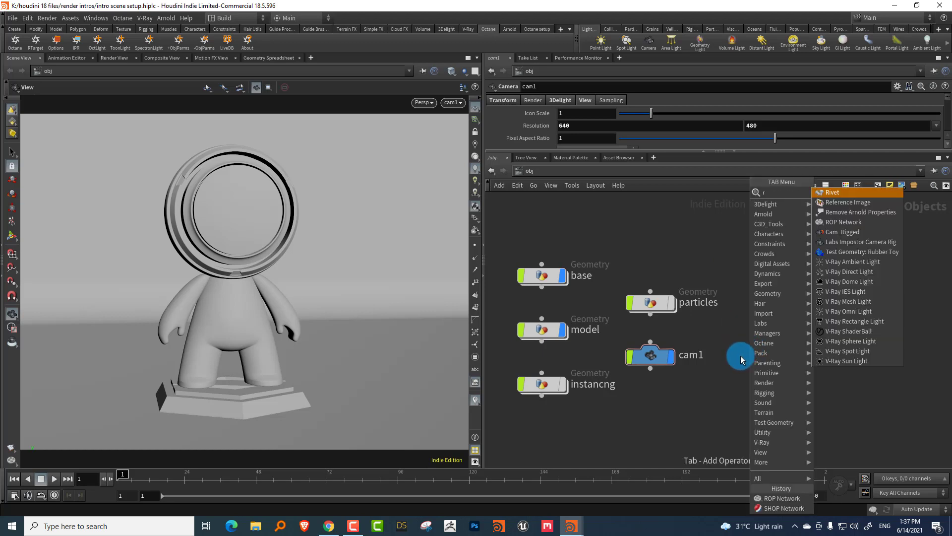
pyautogui.click(837, 191)
pyautogui.click(804, 296)
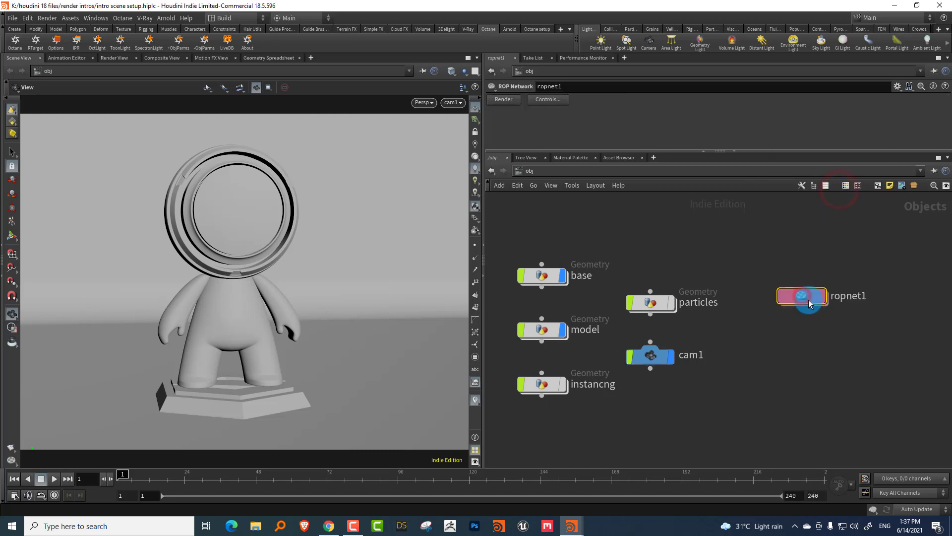
# Add an Octane render output node inside the ROP network.
pyautogui.doubleClick(802, 297)
pyautogui.press('Tab')
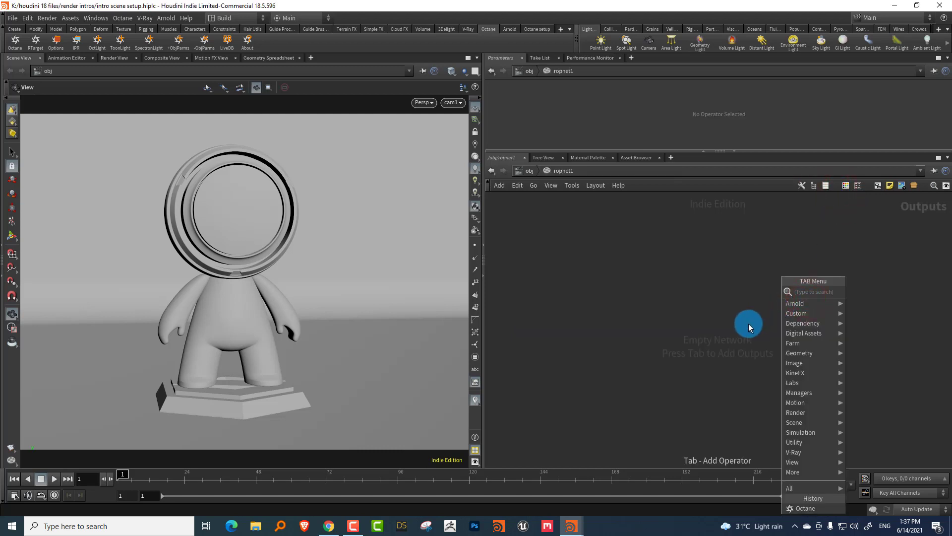
pyautogui.write('oct')
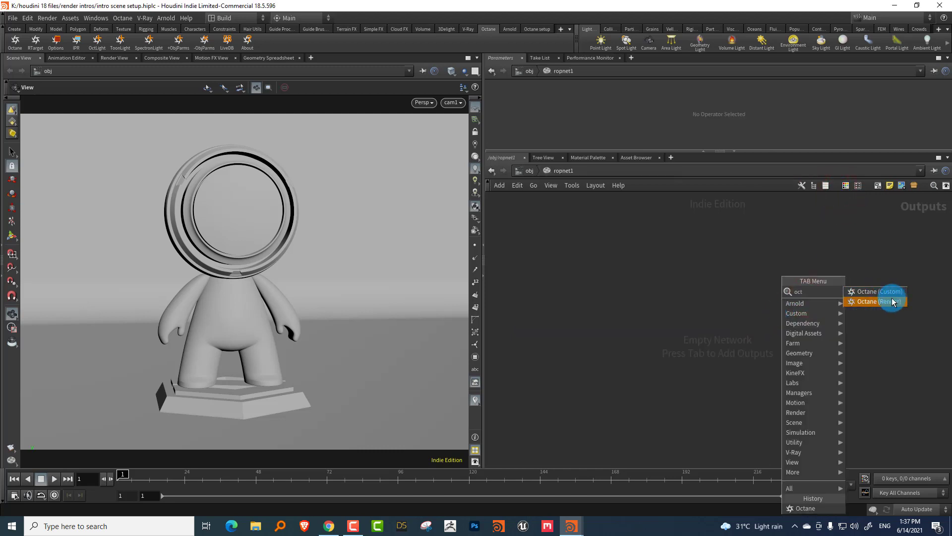
pyautogui.click(893, 302)
pyautogui.click(721, 324)
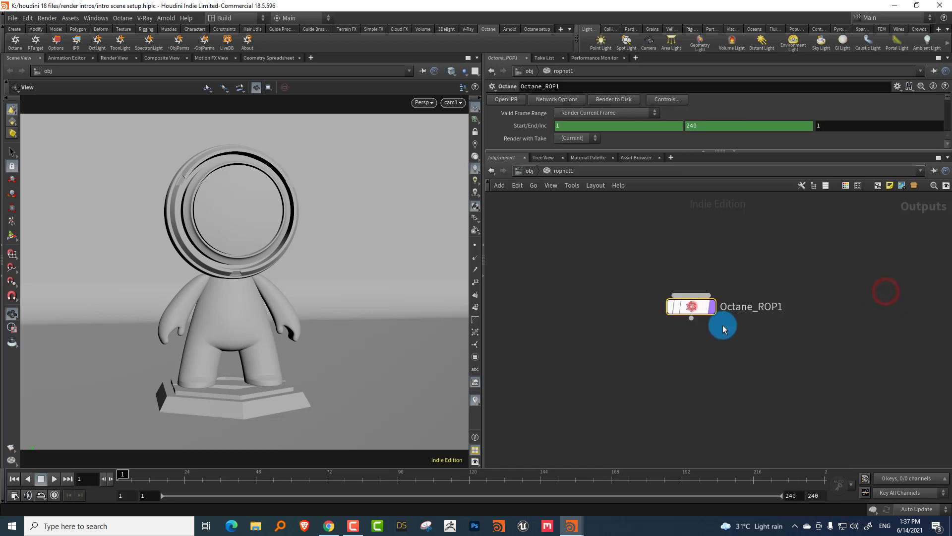
# Return to the object level and add a SHOP Network node below the ROP network.
pyautogui.click(527, 173)
pyautogui.press('Tab')
pyautogui.write('shop')
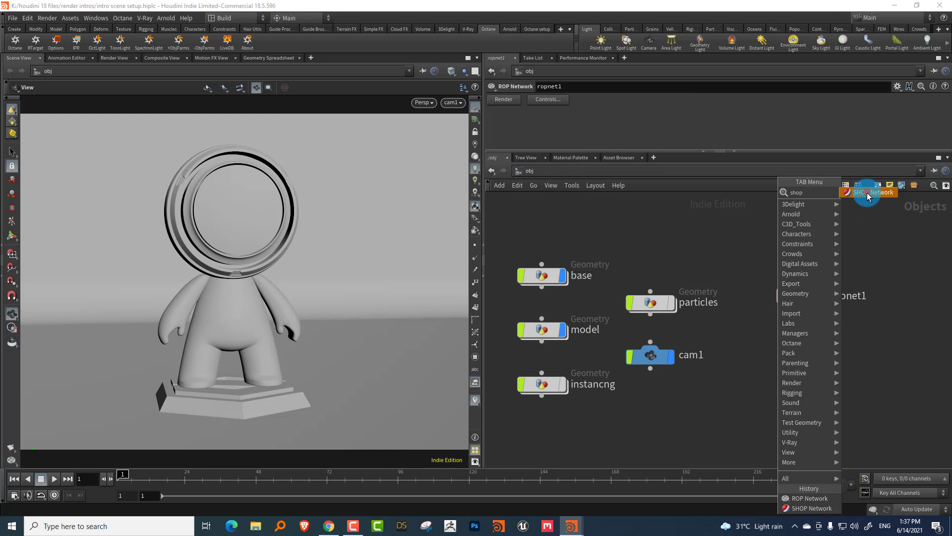
pyautogui.click(868, 193)
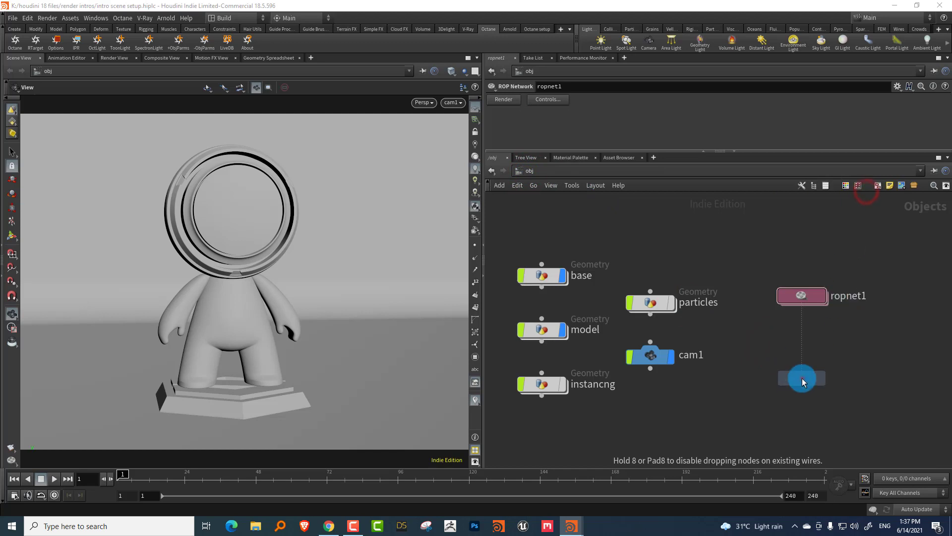
pyautogui.click(800, 379)
# Review the camera and render target paths in the Octane render output node's main settings, and return to the object level.
pyautogui.doubleClick(811, 300)
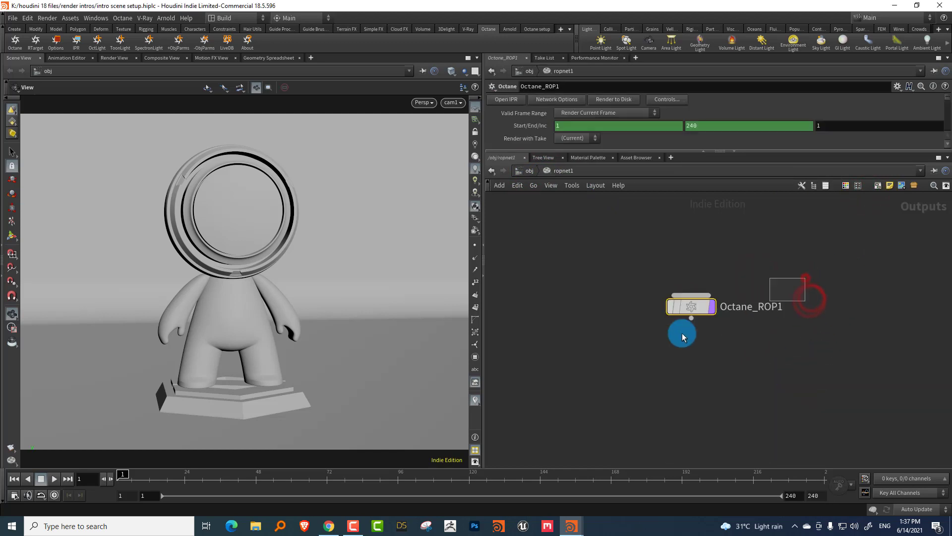
pyautogui.moveTo(598, 150); pyautogui.dragTo(605, 268)
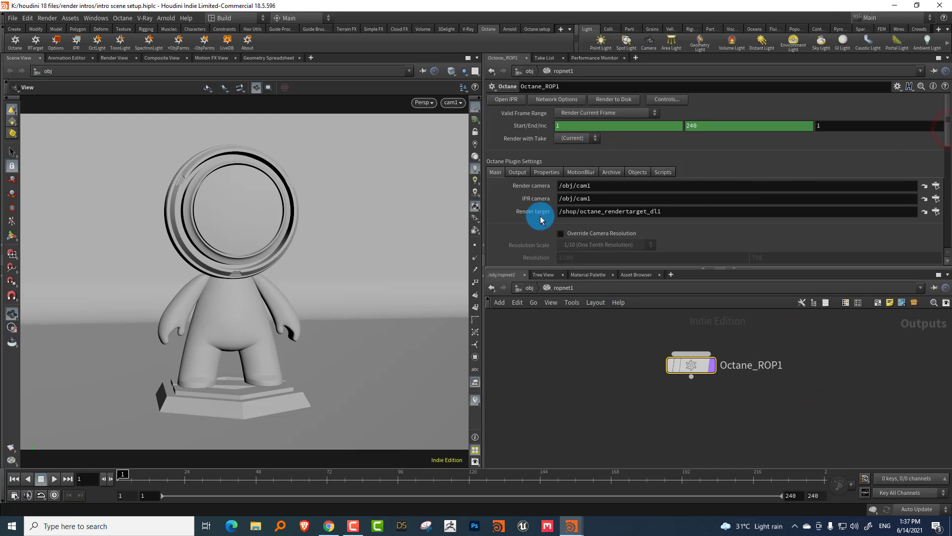
pyautogui.click(578, 271)
pyautogui.click(514, 290)
pyautogui.moveTo(568, 269); pyautogui.dragTo(570, 210)
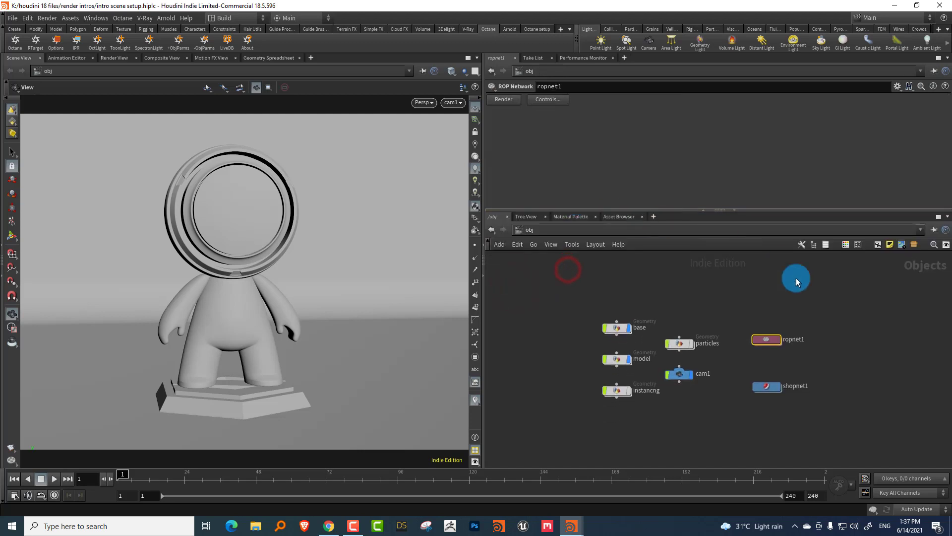
# Add an Octane Network node inside the SHOP network and rename it render.
pyautogui.doubleClick(729, 406)
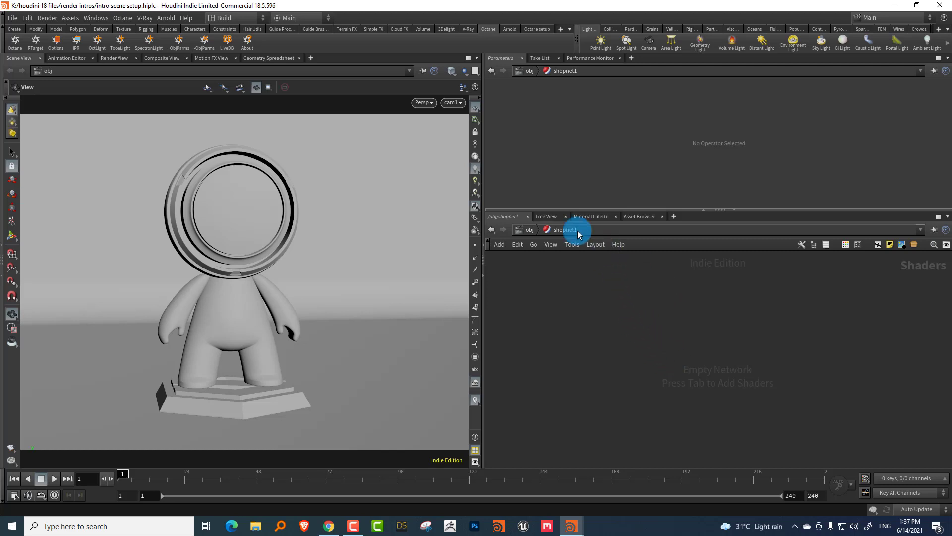
pyautogui.press('Tab')
pyautogui.write('oct')
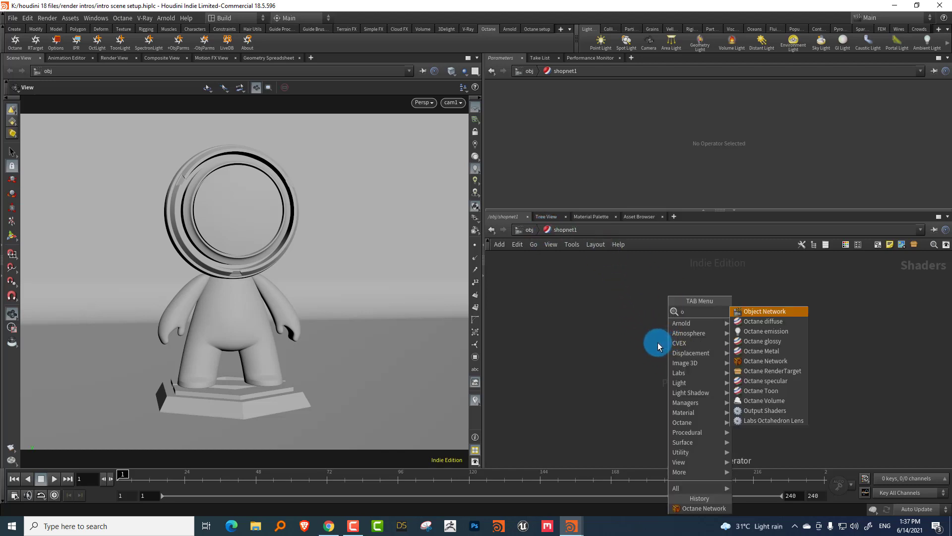
pyautogui.click(764, 355)
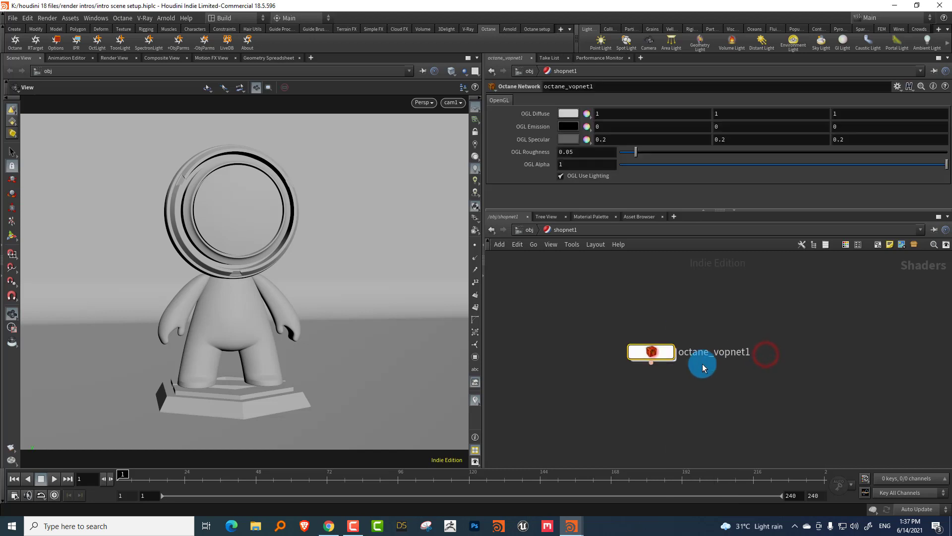
pyautogui.click(700, 352)
pyautogui.moveTo(754, 353); pyautogui.dragTo(620, 372)
pyautogui.write('render')
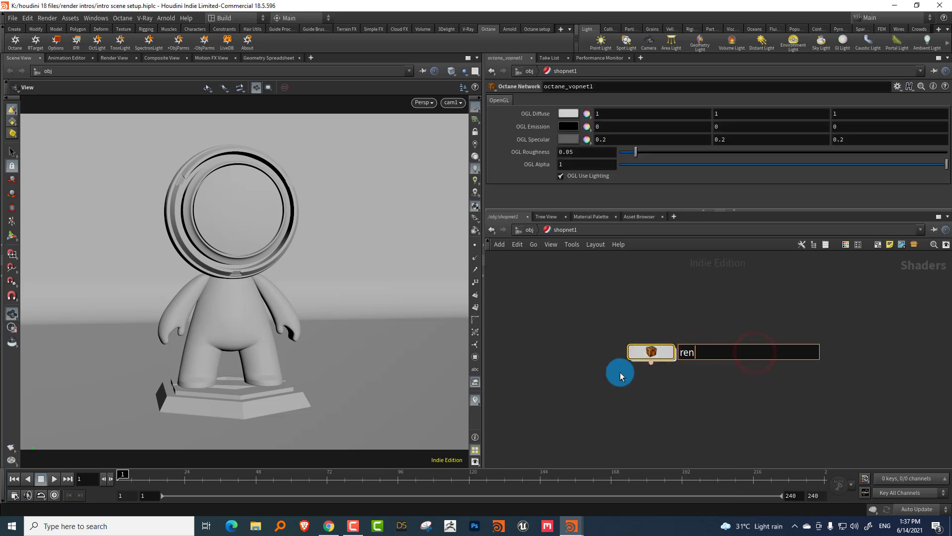
pyautogui.press('Return')
# Inside the render network, replace the default material output node with an OUT RenderTarget node.
pyautogui.doubleClick(666, 354)
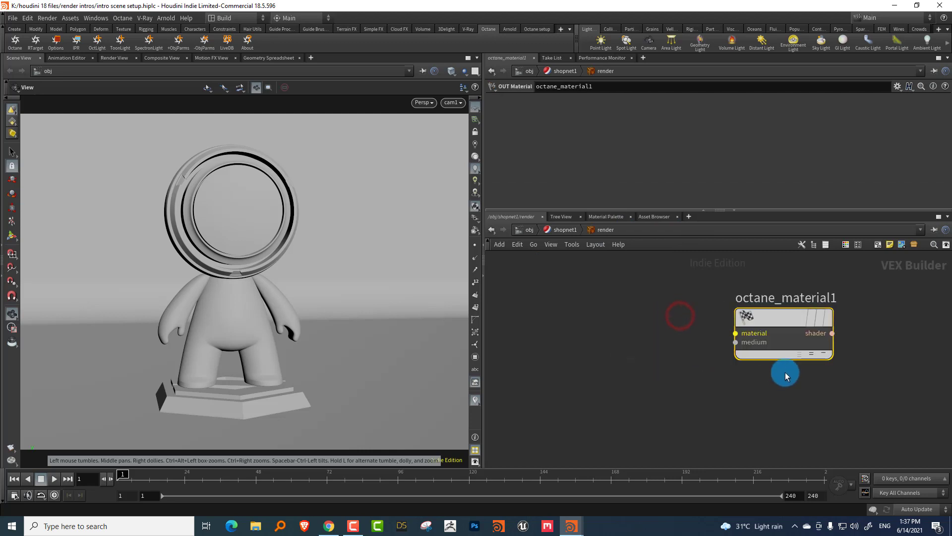
pyautogui.press('Delete')
pyautogui.press('Tab')
pyautogui.write('render')
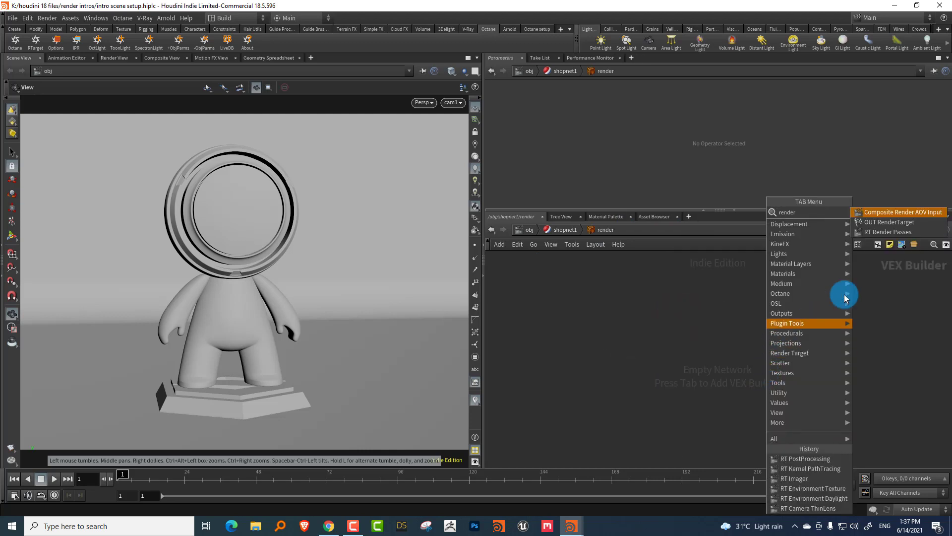
pyautogui.click(889, 222)
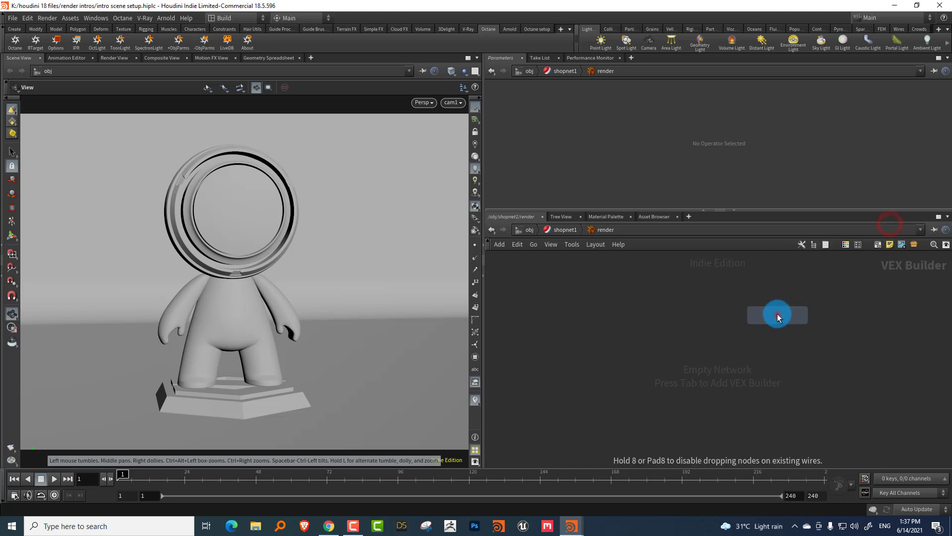
pyautogui.click(665, 317)
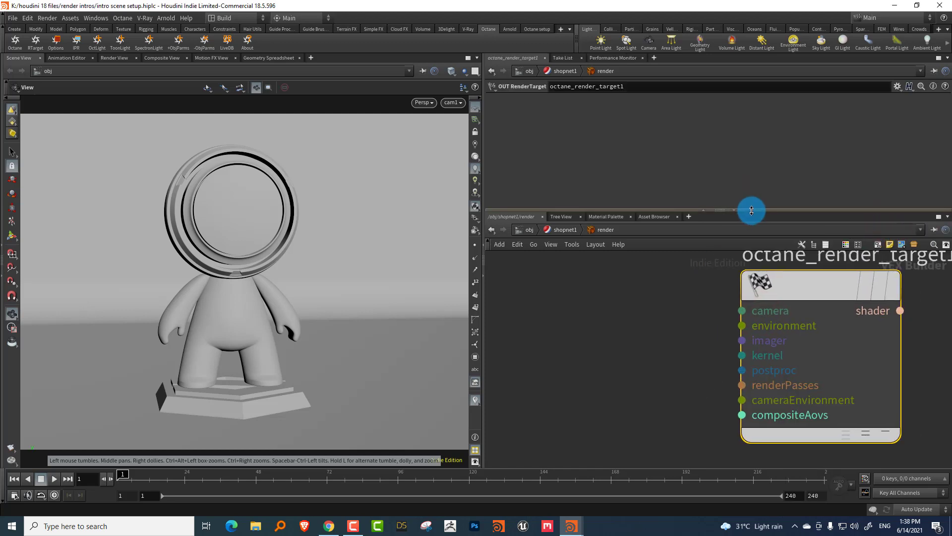
# Add an RT Camera ThinLens node and connect it to the render target's camera input.
pyautogui.moveTo(751, 209); pyautogui.dragTo(748, 135)
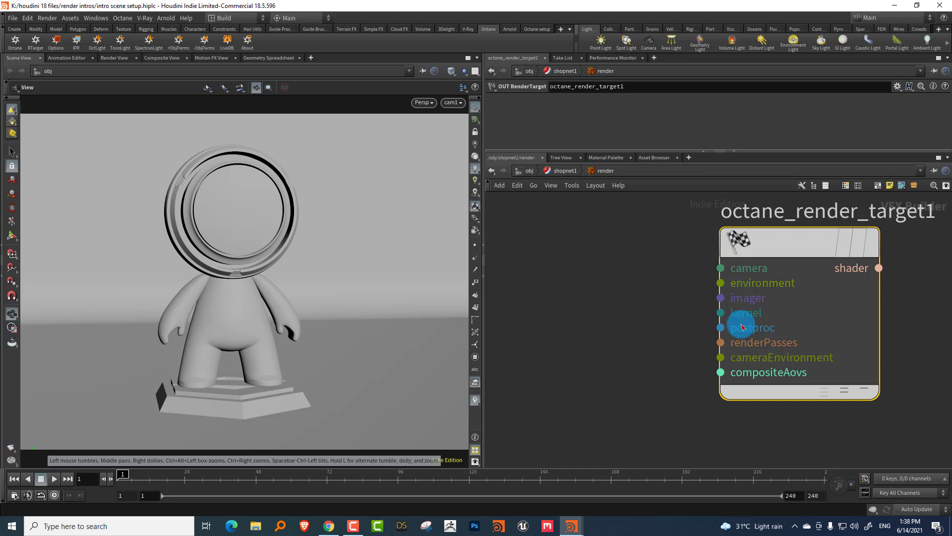
pyautogui.scroll(-3, 627, 329)
pyautogui.moveTo(611, 346); pyautogui.dragTo(621, 362, button='middle')
pyautogui.press('Tab')
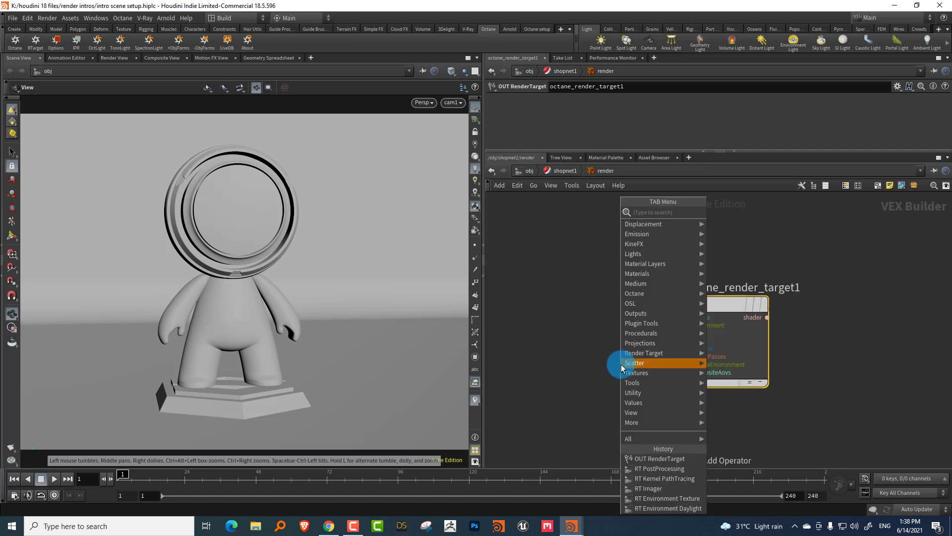
pyautogui.moveTo(621, 364)
pyautogui.write('camer')
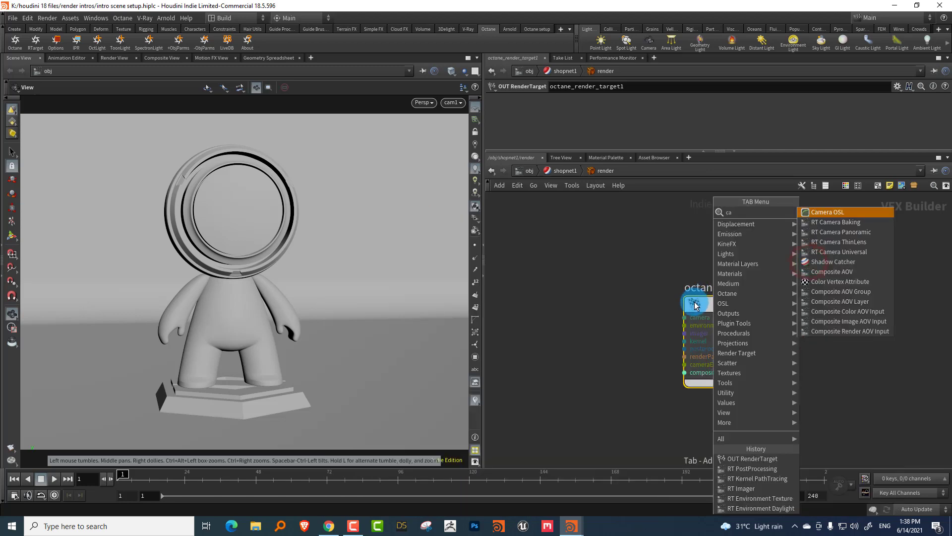
pyautogui.click(839, 241)
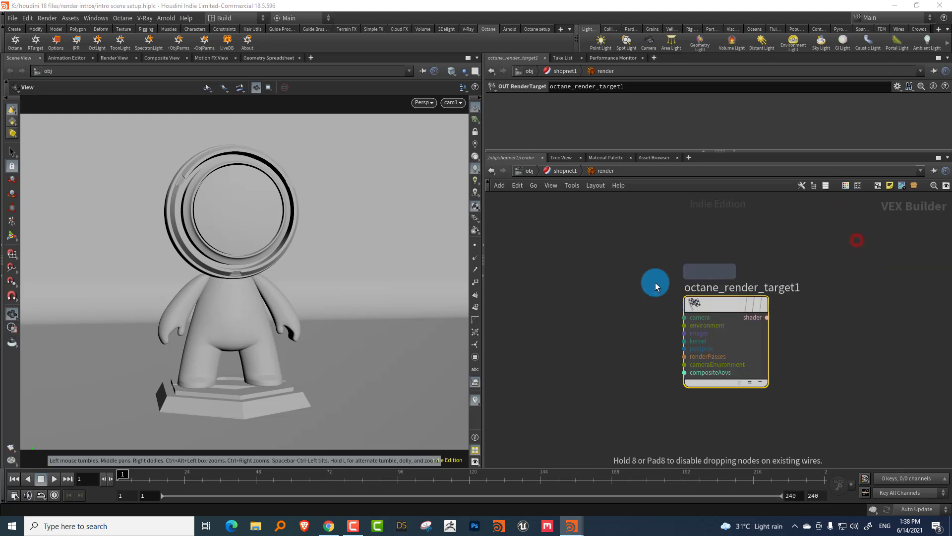
pyautogui.click(639, 287)
pyautogui.scroll(3, 674, 296)
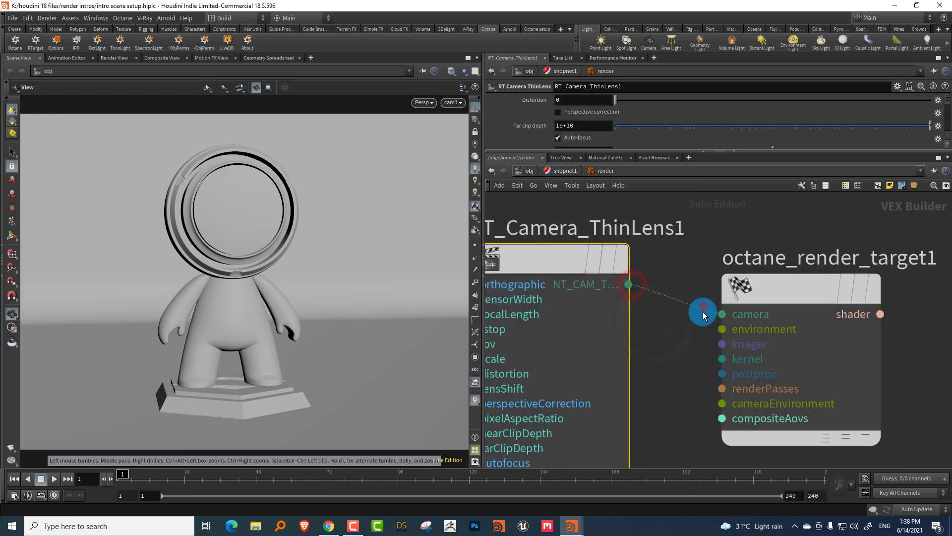
# Collapse the thin lens camera node's connector list and turn off its Auto-focus option.
pyautogui.scroll(-6, 693, 317)
pyautogui.scroll(-2, 694, 297)
pyautogui.click(652, 367)
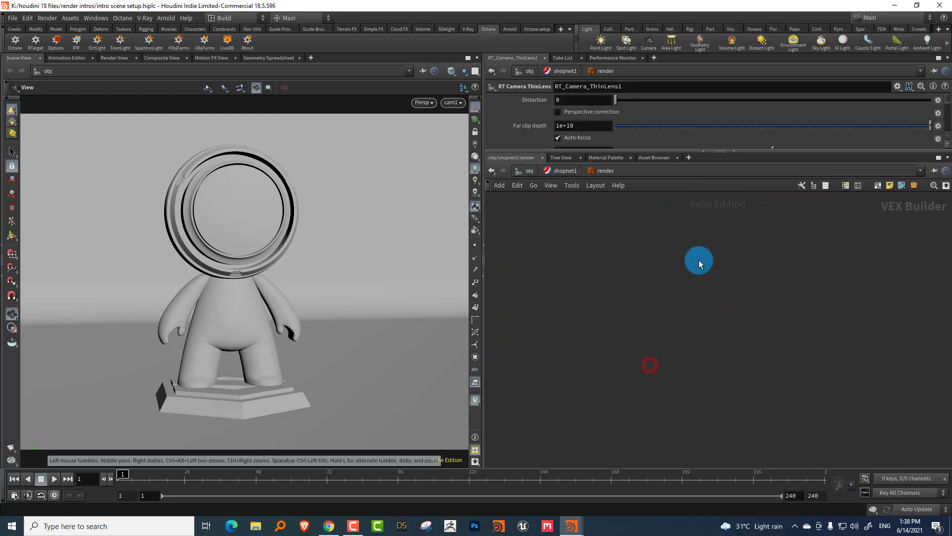
pyautogui.scroll(5, 639, 260)
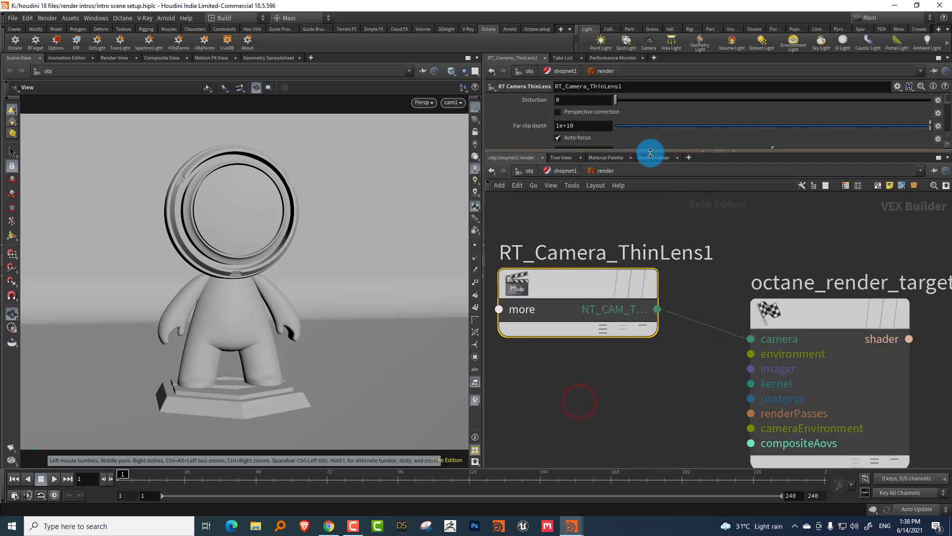
pyautogui.click(558, 137)
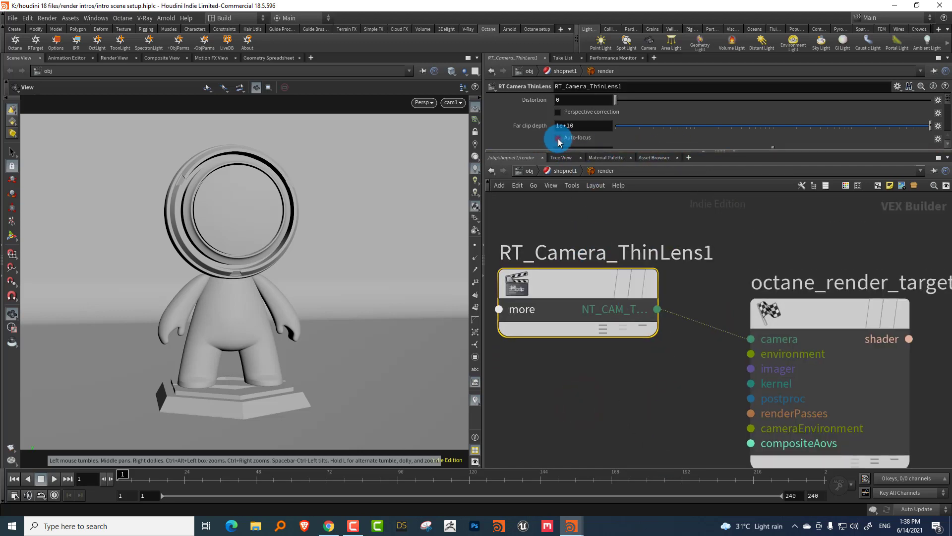
# Connect a new RT Environment Texture node to the render target's environment input and collapse its connector list.
pyautogui.scroll(-2, 669, 346)
pyautogui.press('Tab')
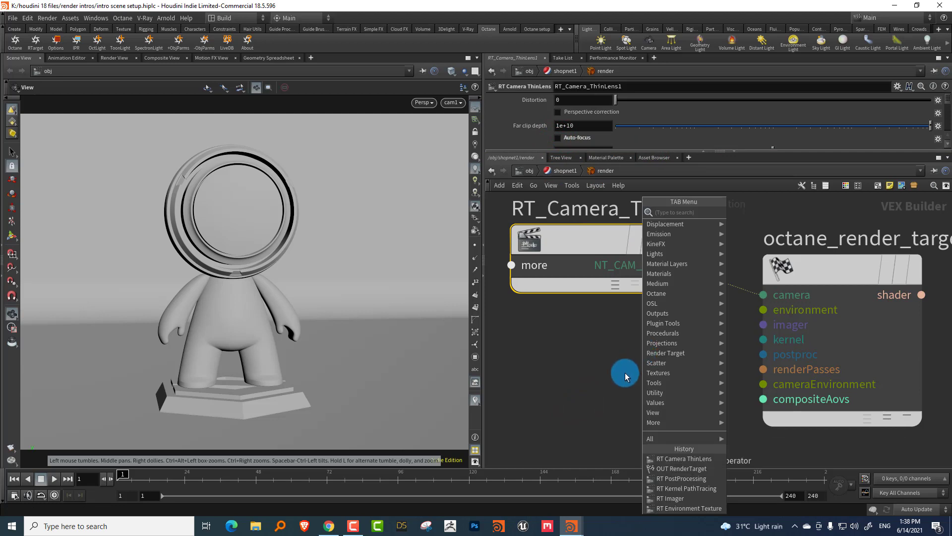
pyautogui.write('env')
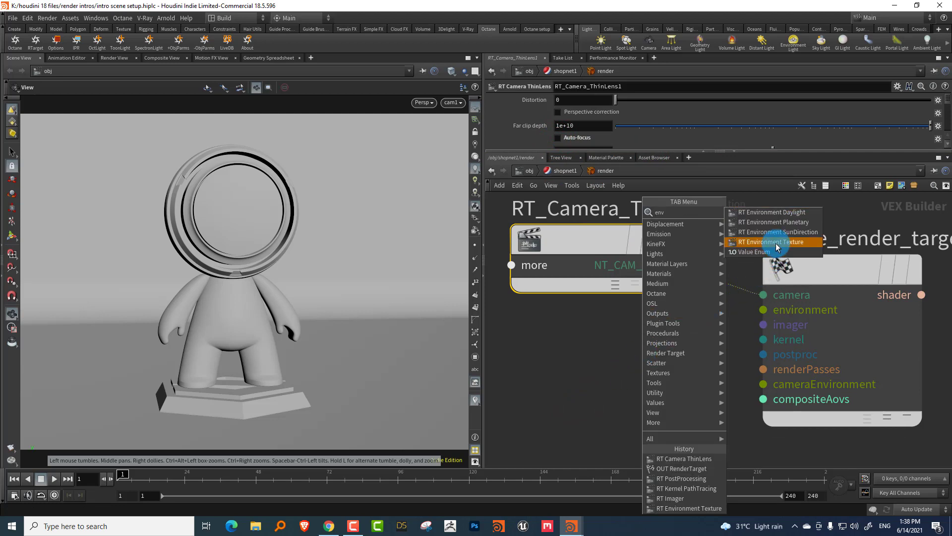
pyautogui.click(777, 247)
pyautogui.click(551, 361)
pyautogui.click(630, 382)
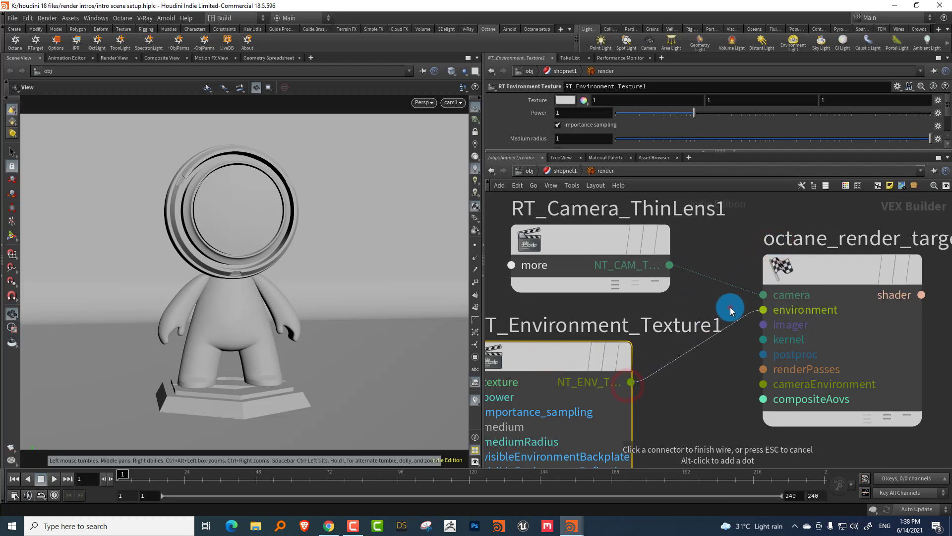
pyautogui.click(763, 310)
pyautogui.moveTo(699, 427); pyautogui.dragTo(727, 332, button='middle')
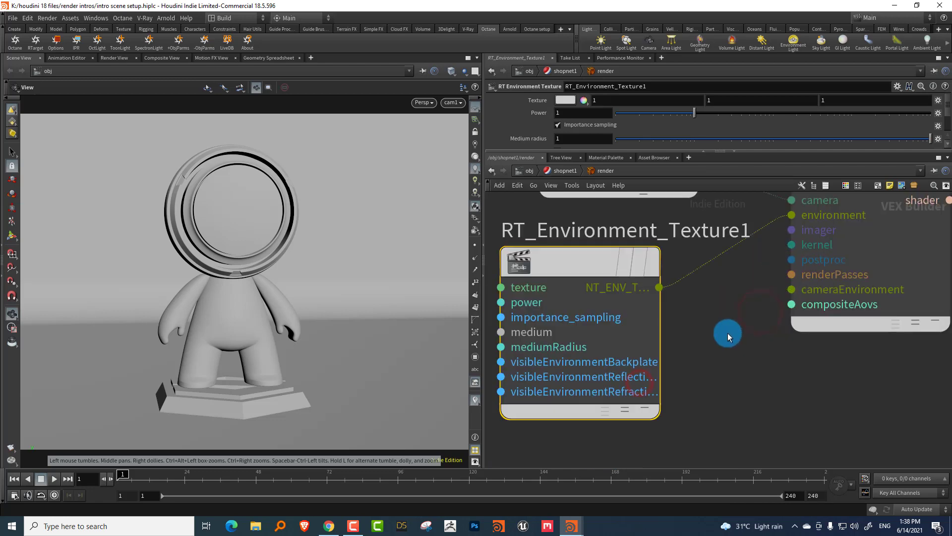
pyautogui.scroll(-3, 705, 347)
pyautogui.click(667, 388)
# Connect a new RT Imager node to the render target's imager input and collapse its connector list.
pyautogui.press('Tab')
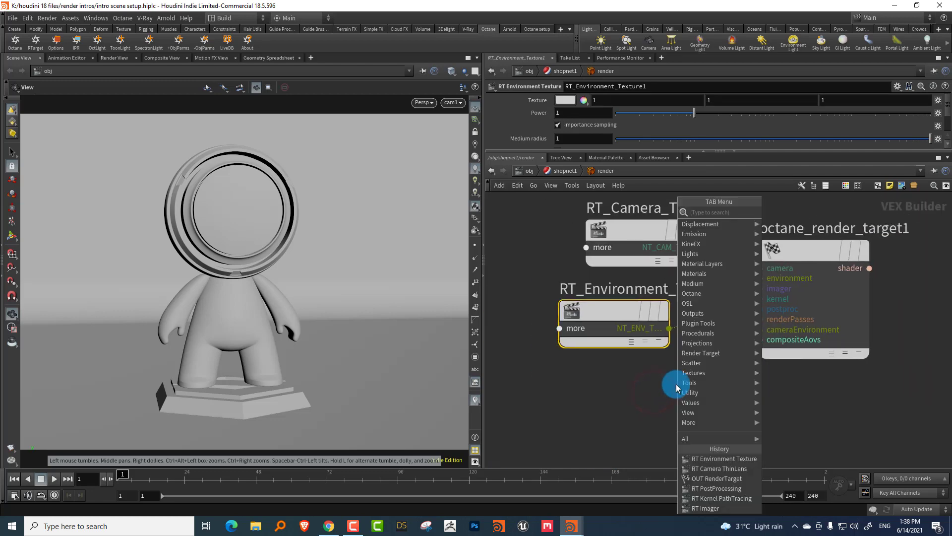
pyautogui.write('ima')
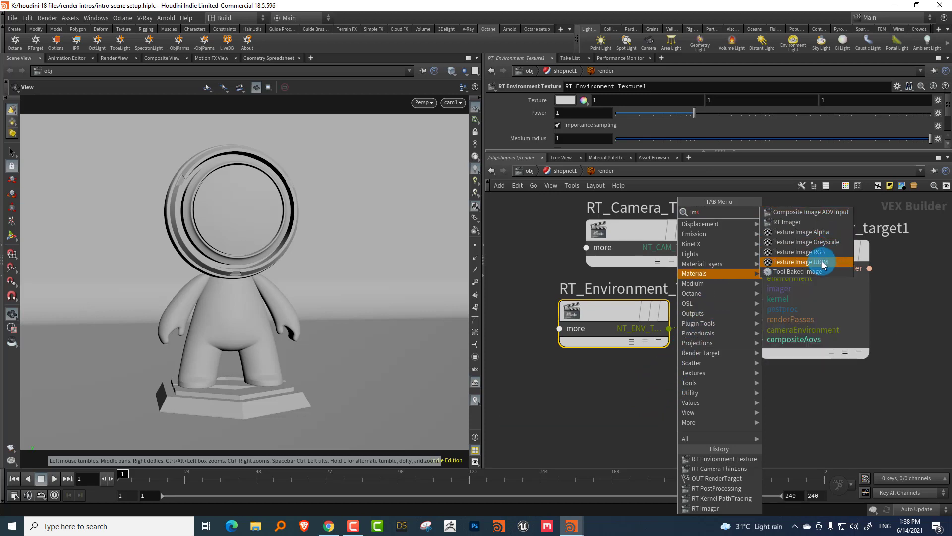
pyautogui.click(798, 222)
pyautogui.click(578, 413)
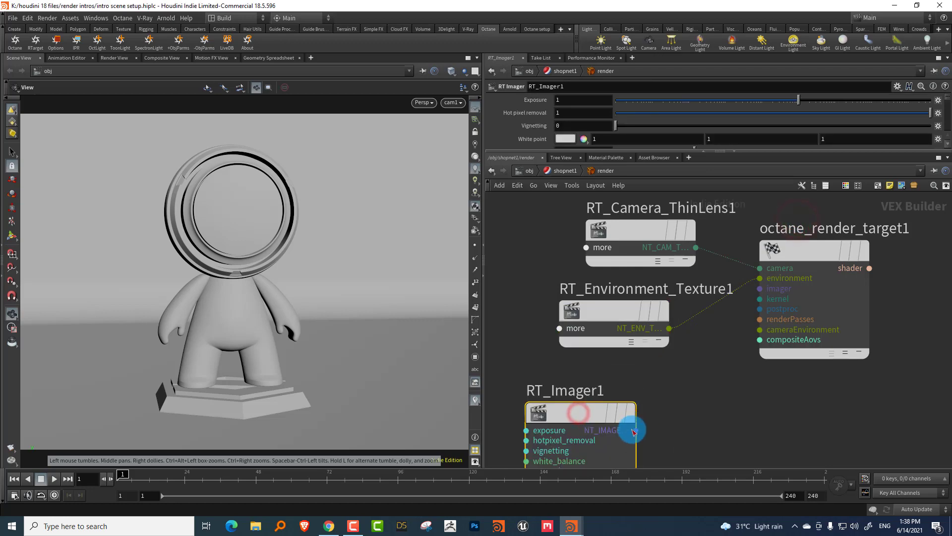
pyautogui.click(635, 430)
pyautogui.click(760, 291)
pyautogui.moveTo(708, 409); pyautogui.dragTo(739, 219, button='middle')
pyautogui.moveTo(725, 348); pyautogui.dragTo(745, 192, button='middle')
pyautogui.click(672, 400)
# Add an RT Kernel PathTracing node, connect it to the render target's kernel input and collapse its connector list.
pyautogui.moveTo(663, 264); pyautogui.dragTo(668, 385, button='middle')
pyautogui.press('Tab')
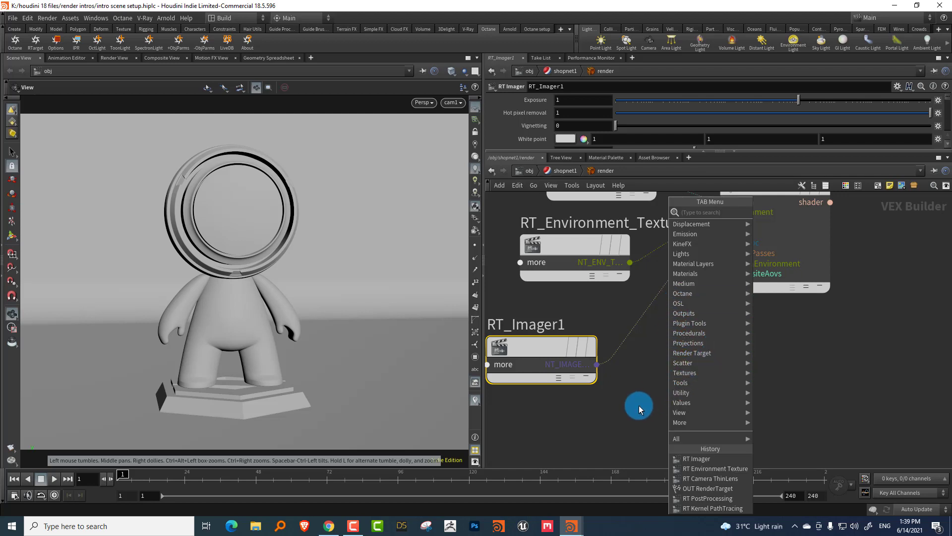
pyautogui.click(648, 382)
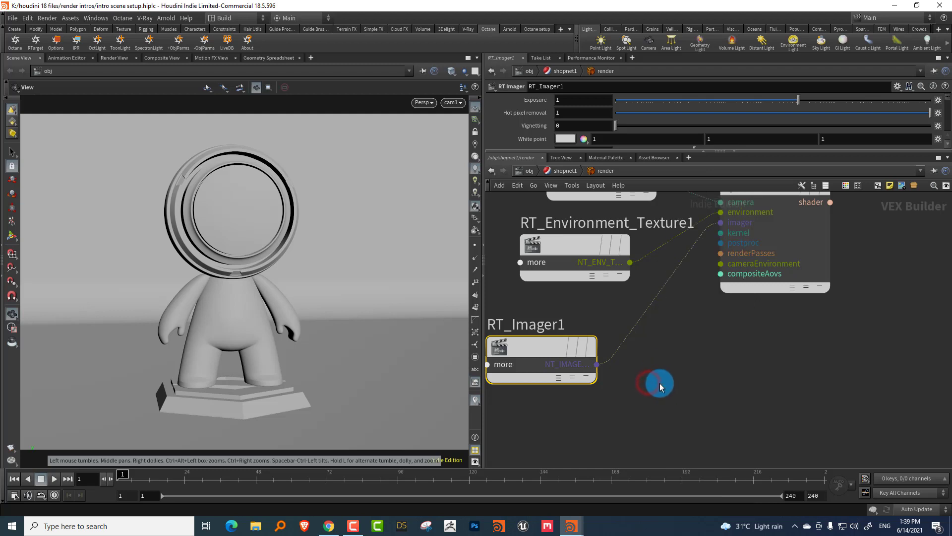
pyautogui.press('Tab')
pyautogui.write('ker')
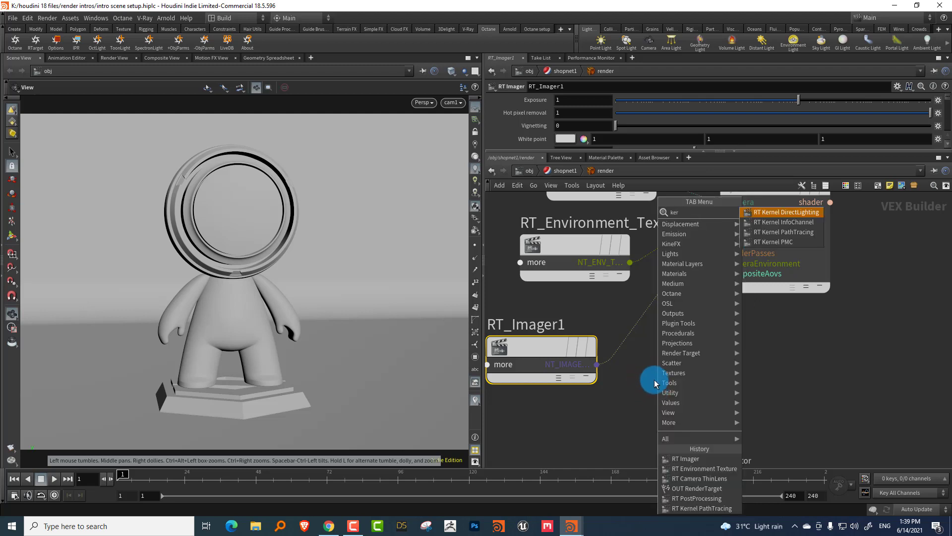
pyautogui.click(795, 235)
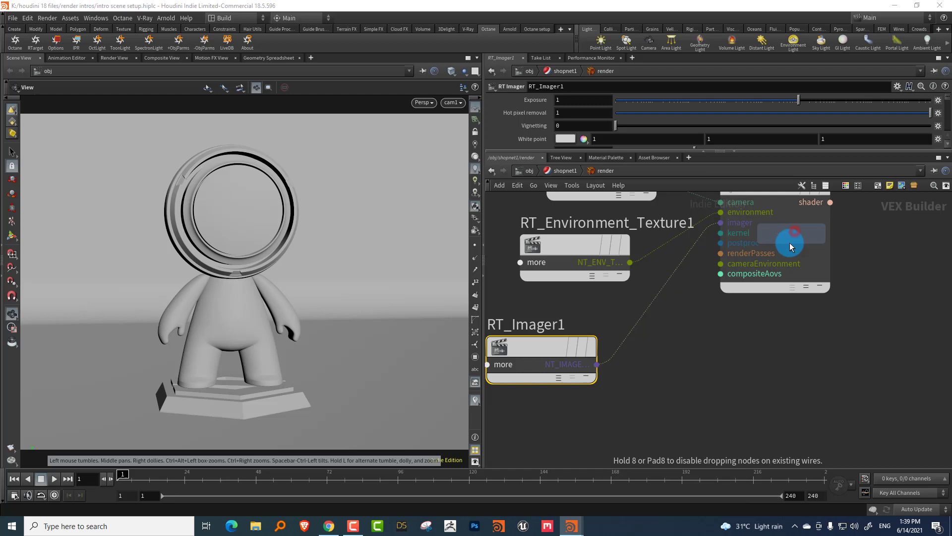
pyautogui.click(551, 445)
pyautogui.click(607, 462)
pyautogui.click(721, 233)
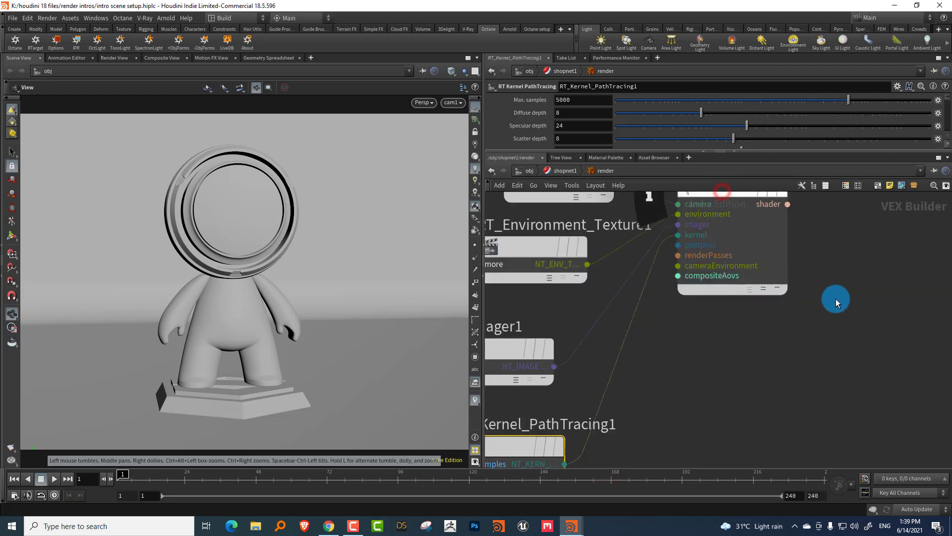
pyautogui.moveTo(725, 193); pyautogui.dragTo(810, 281)
pyautogui.scroll(-5, 770, 236)
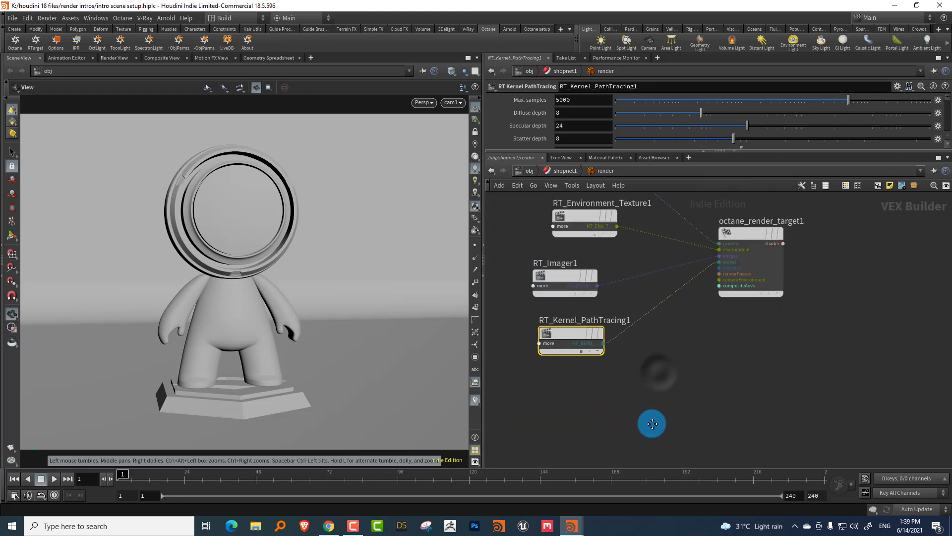
# Add an RT PostProcessing node, connect it to the render target's postproc input and collapse its connector list.
pyautogui.press('Tab')
pyautogui.moveTo(655, 403)
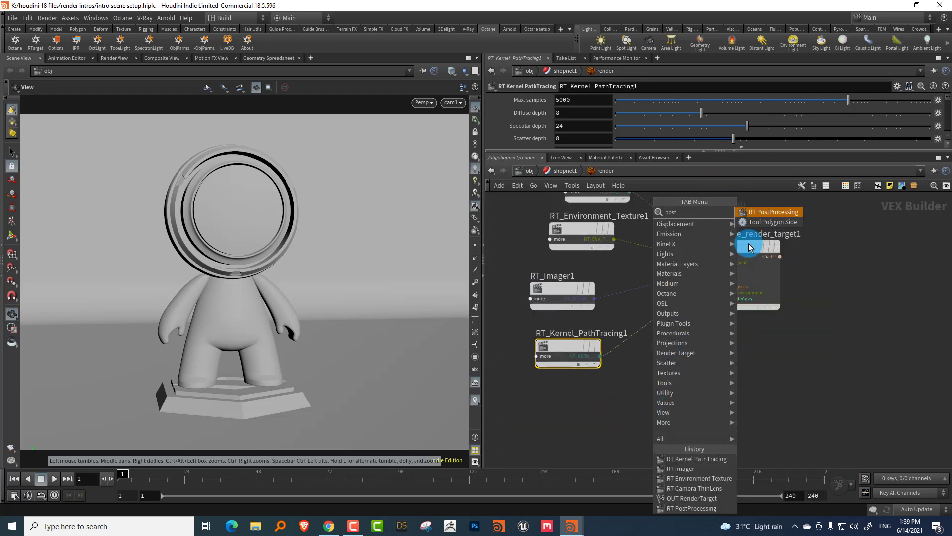
pyautogui.click(774, 213)
pyautogui.click(570, 415)
pyautogui.moveTo(619, 414); pyautogui.dragTo(635, 358, button='middle')
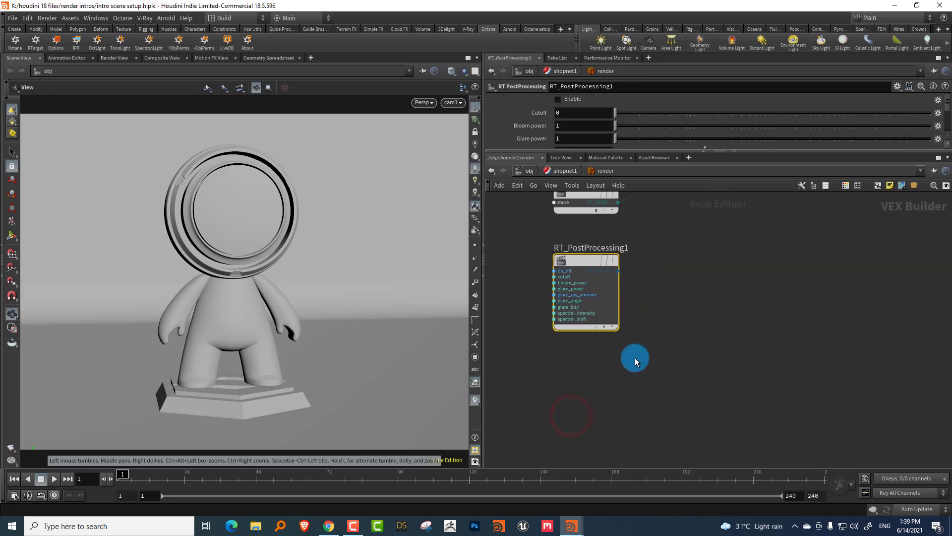
pyautogui.click(620, 268)
pyautogui.moveTo(694, 213); pyautogui.dragTo(617, 353, button='middle')
pyautogui.moveTo(617, 353); pyautogui.dragTo(665, 317, button='right')
pyautogui.click(672, 271)
pyautogui.press('f')
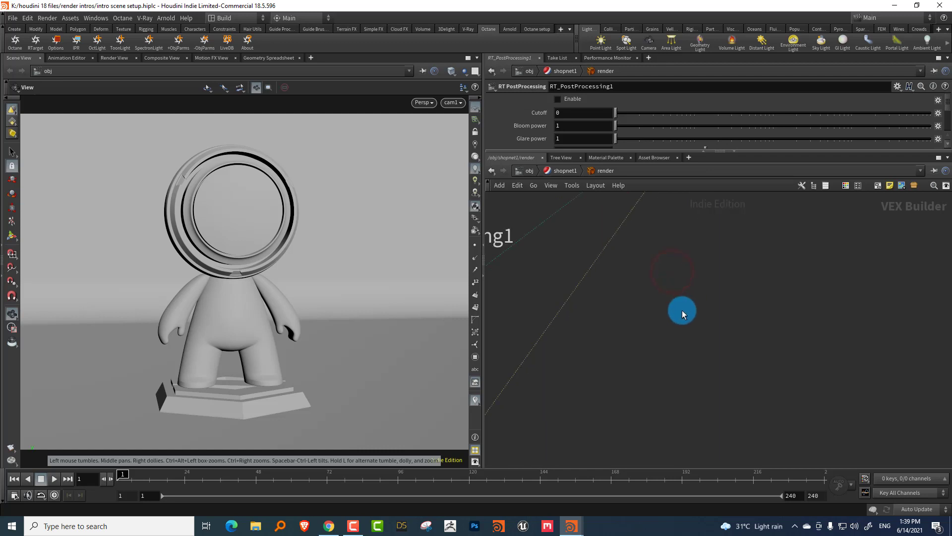
pyautogui.click(580, 395)
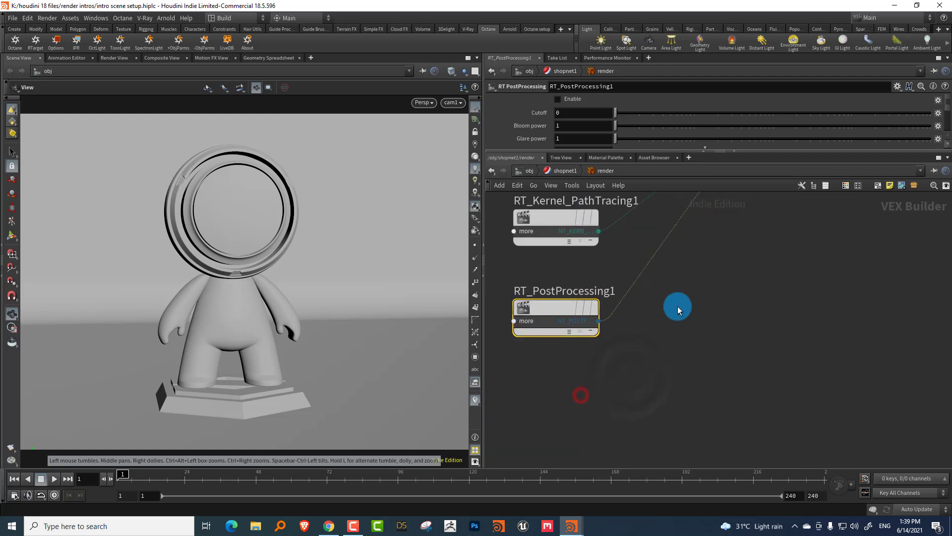
# Duplicate the RT Environment Texture node, place the copy below the post-processing node and connect it to the render target's cameraEnvironment input.
pyautogui.moveTo(694, 253); pyautogui.dragTo(645, 387, button='middle')
pyautogui.moveTo(731, 290); pyautogui.dragTo(651, 226, button='right')
pyautogui.moveTo(652, 226); pyautogui.dragTo(707, 255)
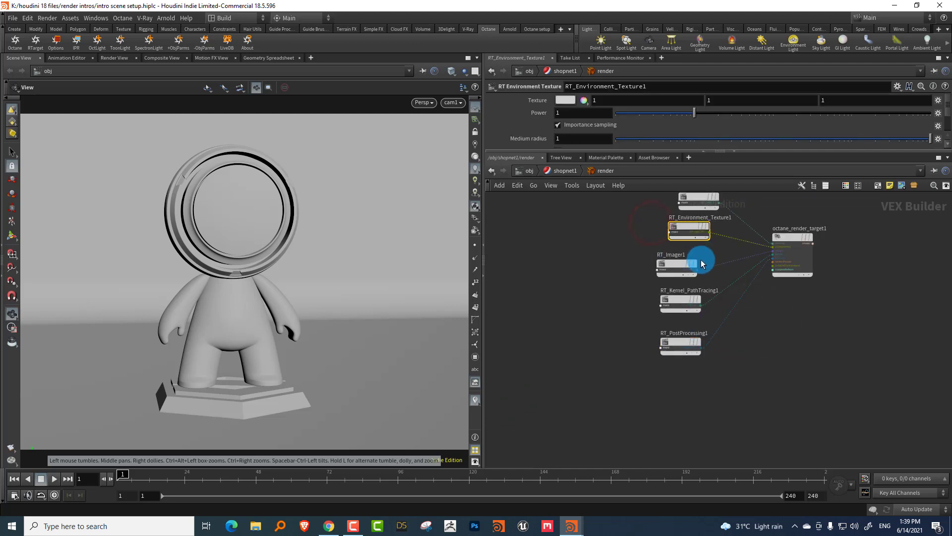
pyautogui.moveTo(638, 227); pyautogui.dragTo(698, 234)
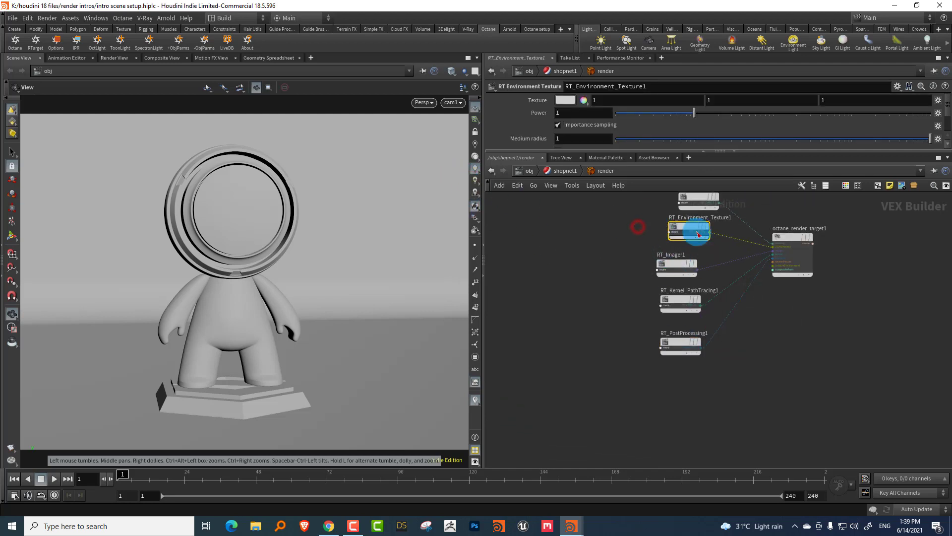
pyautogui.hotkey('ctrl', 'c')
pyautogui.hotkey('ctrl', 'v')
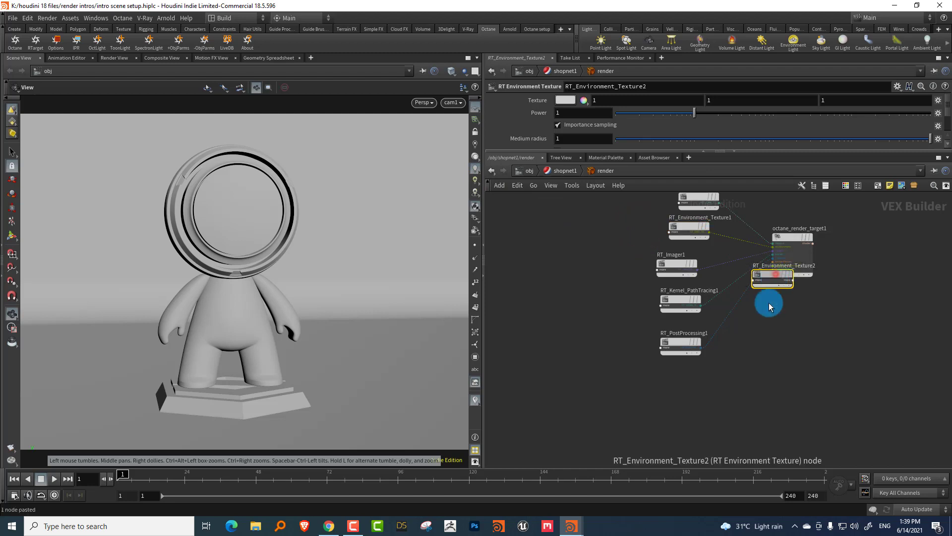
pyautogui.scroll(2, 778, 353)
pyautogui.click(767, 366)
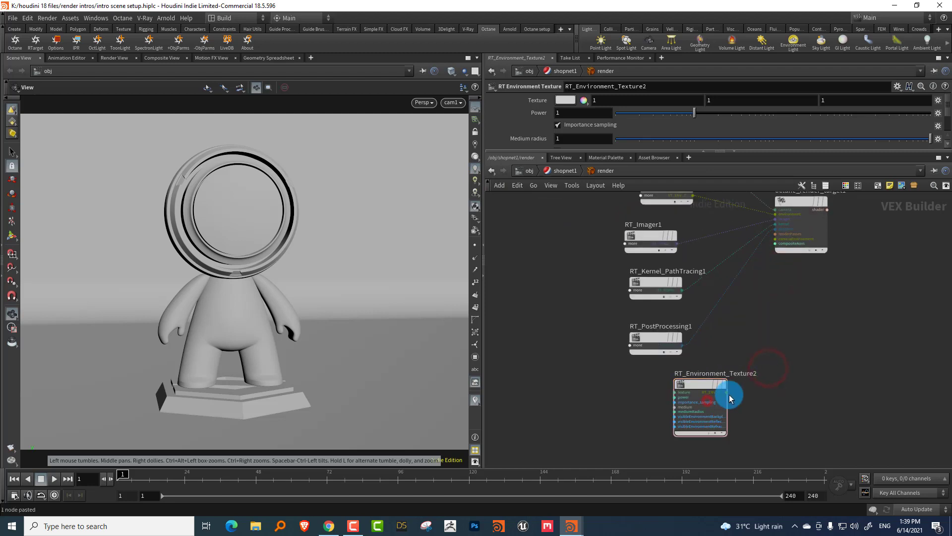
pyautogui.moveTo(729, 395); pyautogui.dragTo(739, 340)
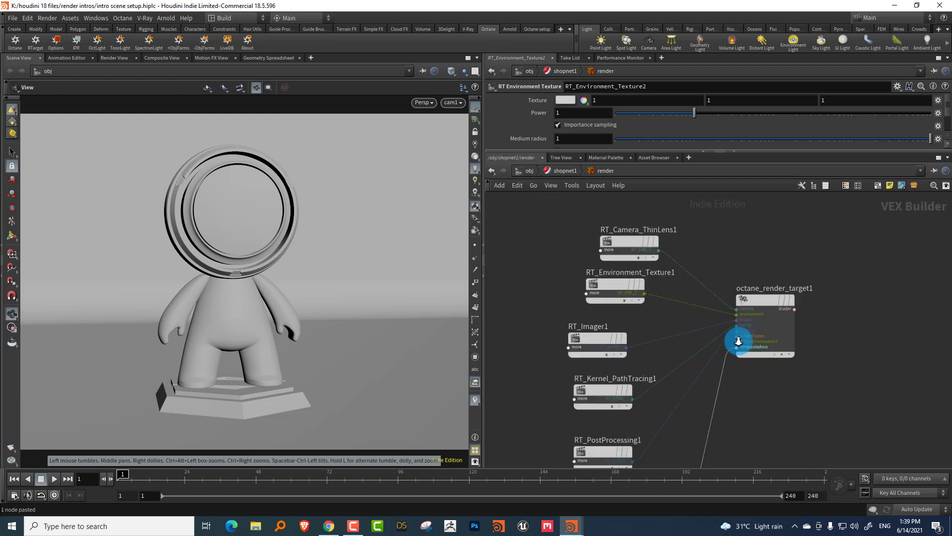
pyautogui.click(753, 328)
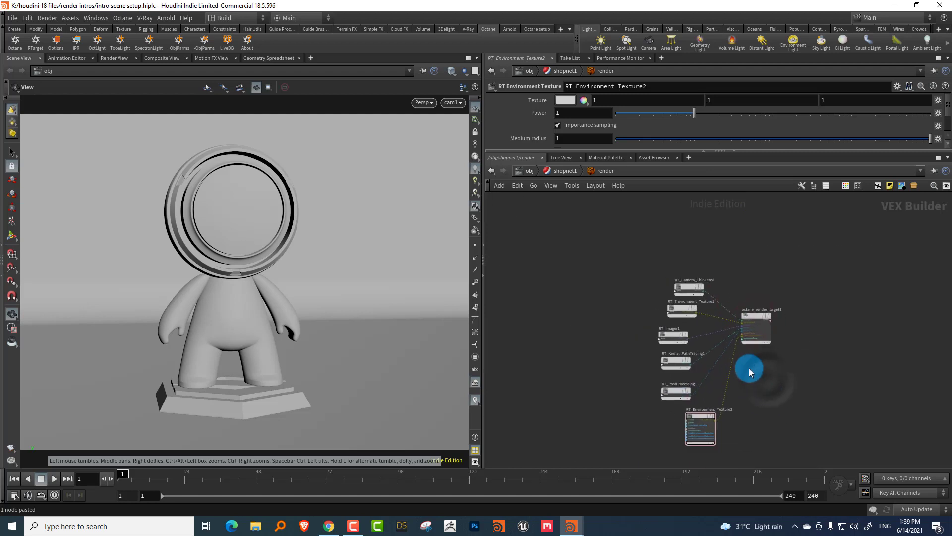
# Set the render target of the Octane ROP inside ropnet1 to /obj/shopnet1/render.
pyautogui.click(565, 171)
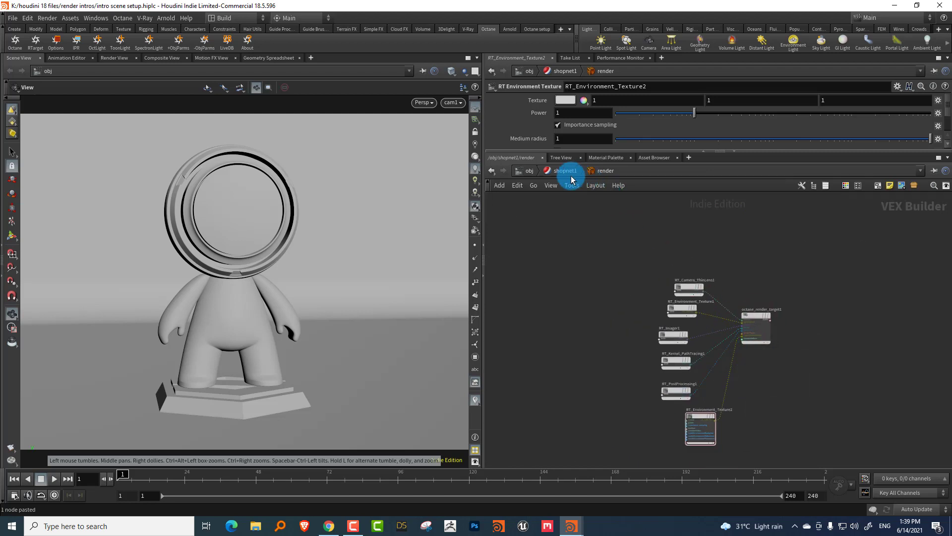
pyautogui.click(524, 171)
pyautogui.moveTo(585, 150); pyautogui.dragTo(588, 235)
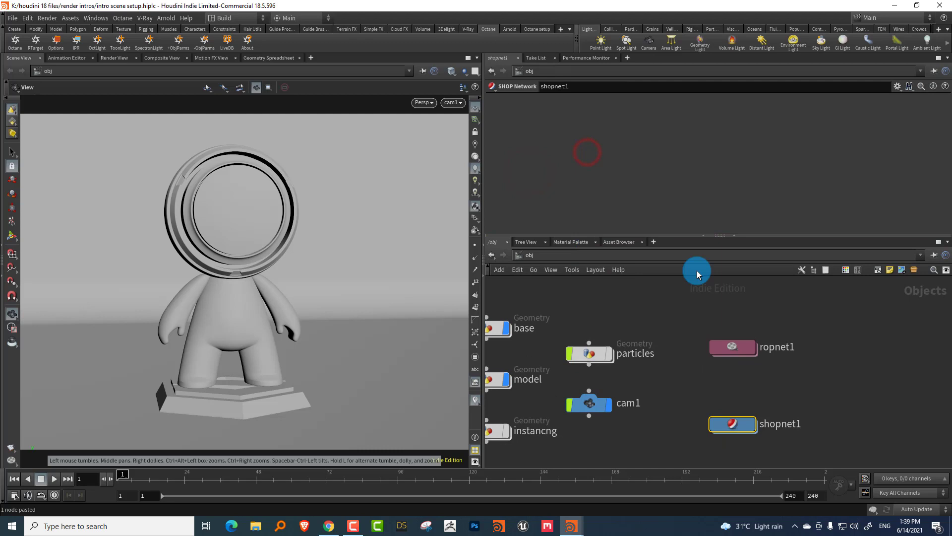
pyautogui.click(730, 346)
pyautogui.doubleClick(732, 346)
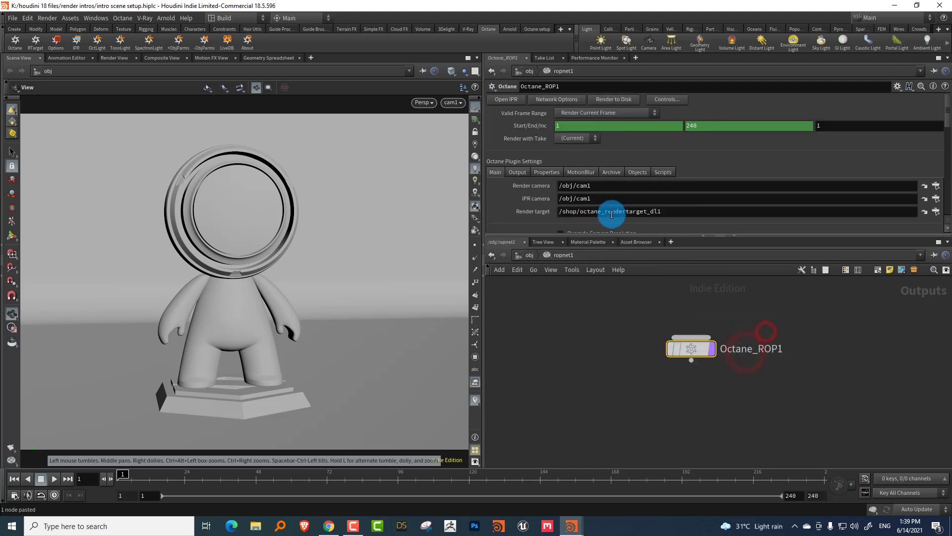
pyautogui.click(935, 211)
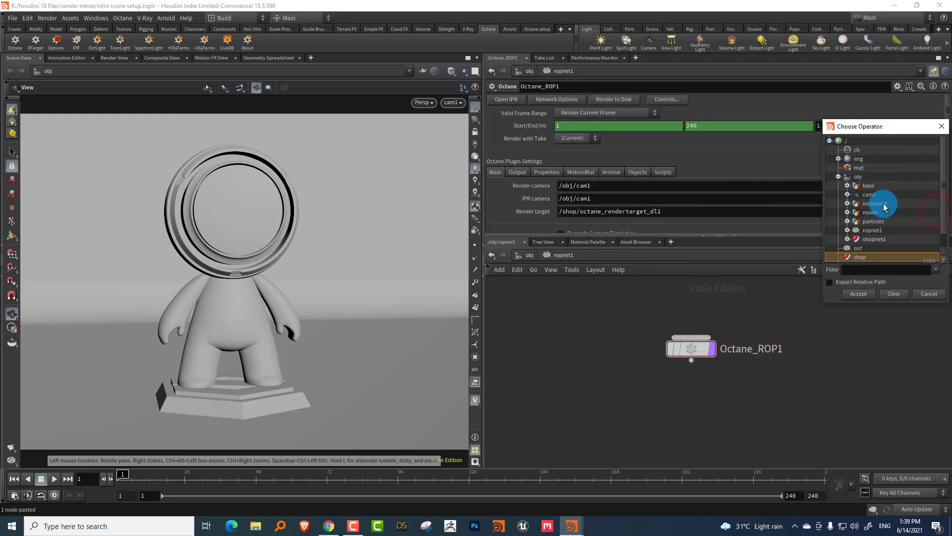
pyautogui.click(848, 239)
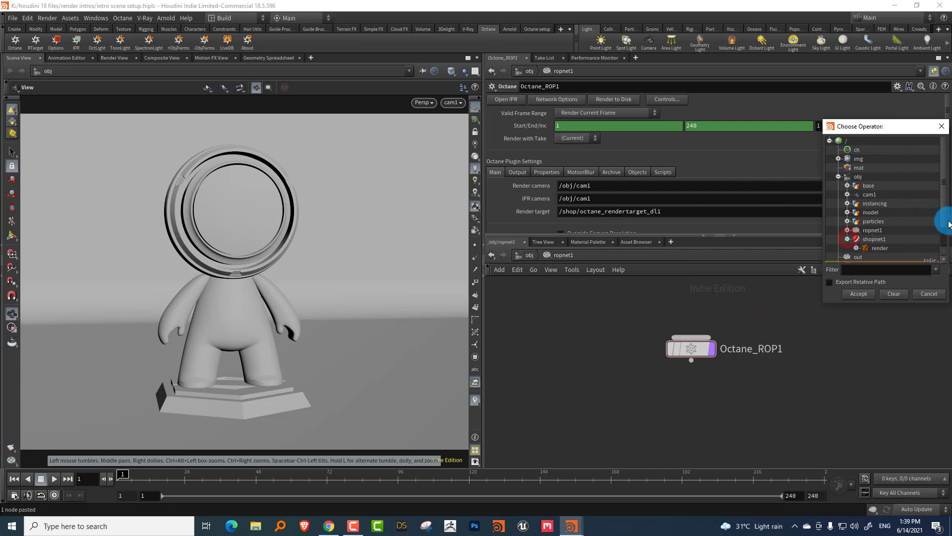
pyautogui.click(878, 247)
pyautogui.click(859, 294)
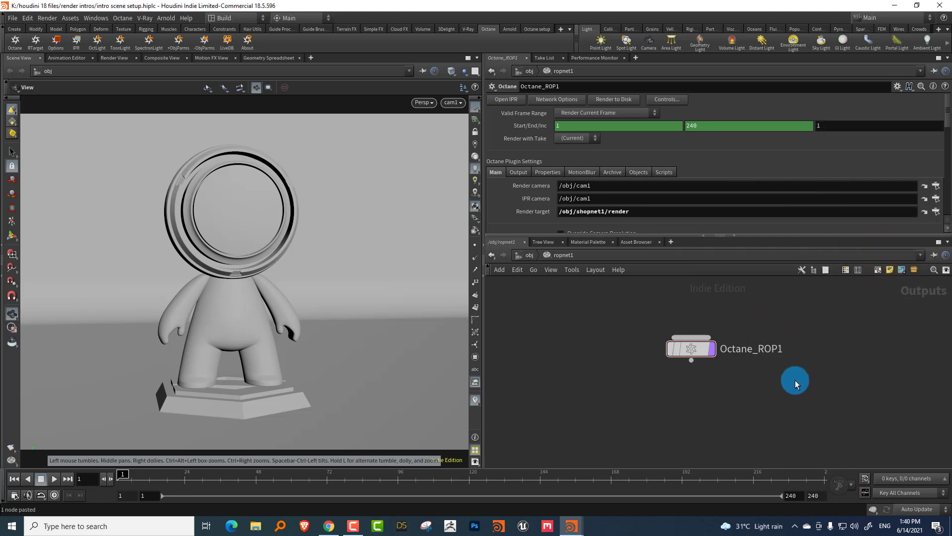
# Add a Material Network at the object level beside the ROP and SHOP networks and go inside it.
pyautogui.click(527, 261)
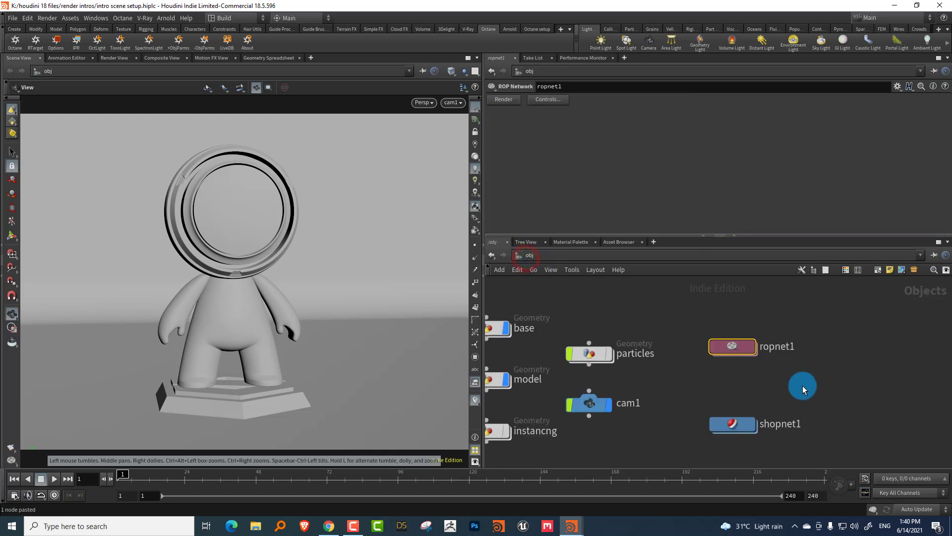
pyautogui.press('Tab')
pyautogui.write('m')
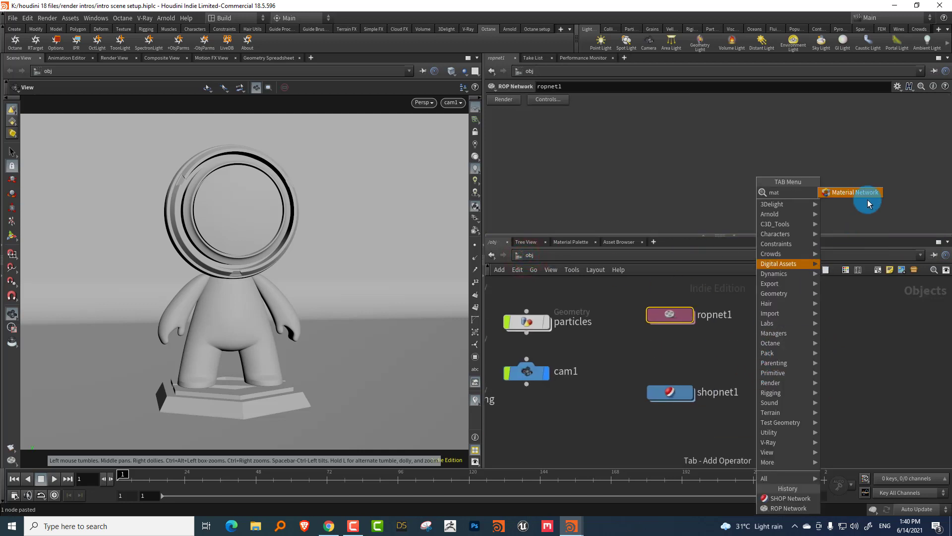
pyautogui.press('Return')
pyautogui.click(816, 350)
pyautogui.doubleClick(821, 357)
# Add an Octane Material Builder to the material network and go inside it.
pyautogui.press('Tab')
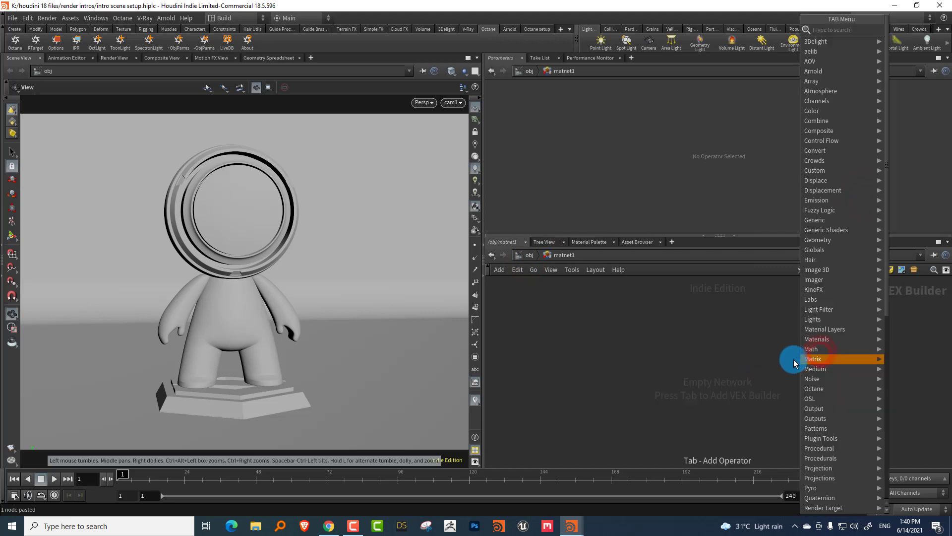
pyautogui.write('oct')
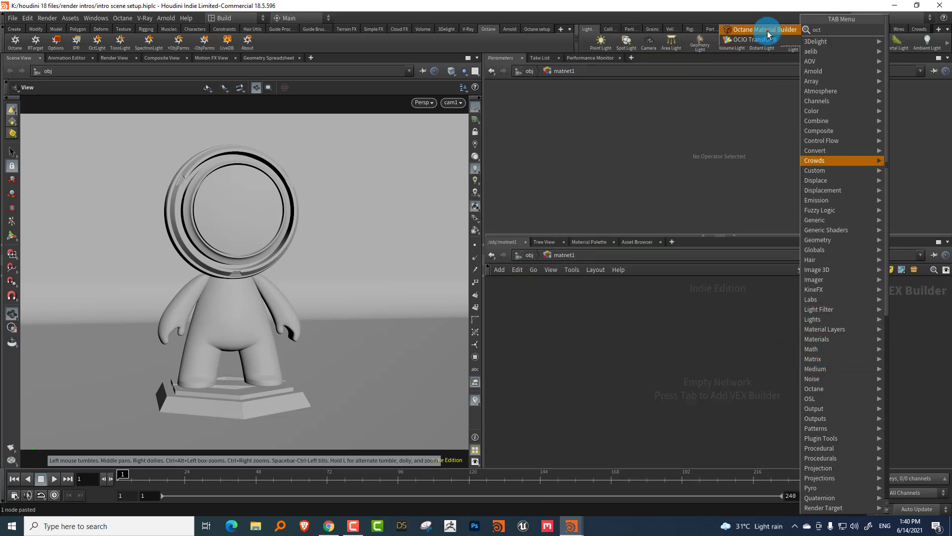
pyautogui.click(768, 34)
pyautogui.click(639, 340)
pyautogui.doubleClick(642, 340)
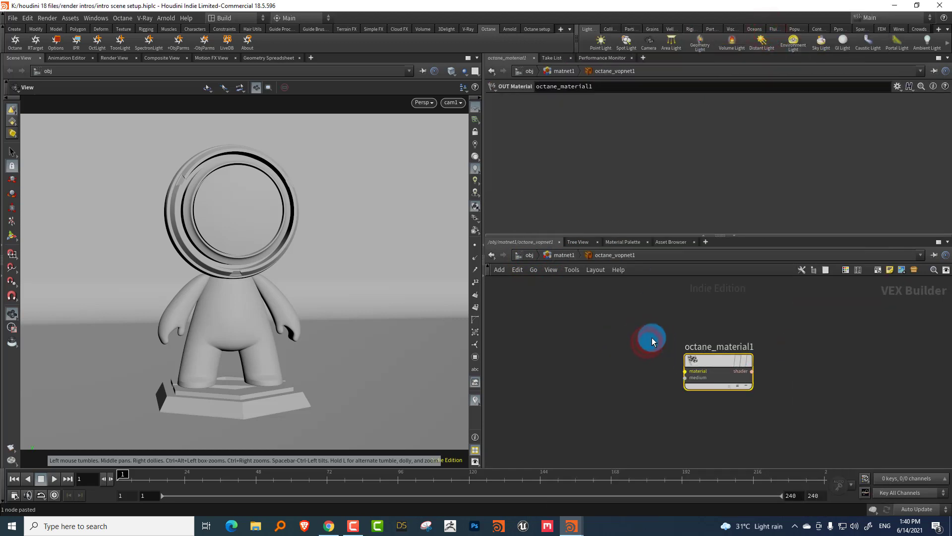
# Add a Material Universal node and connect it to the material input of the octane_material1 output node.
pyautogui.press('Tab')
pyautogui.write('un')
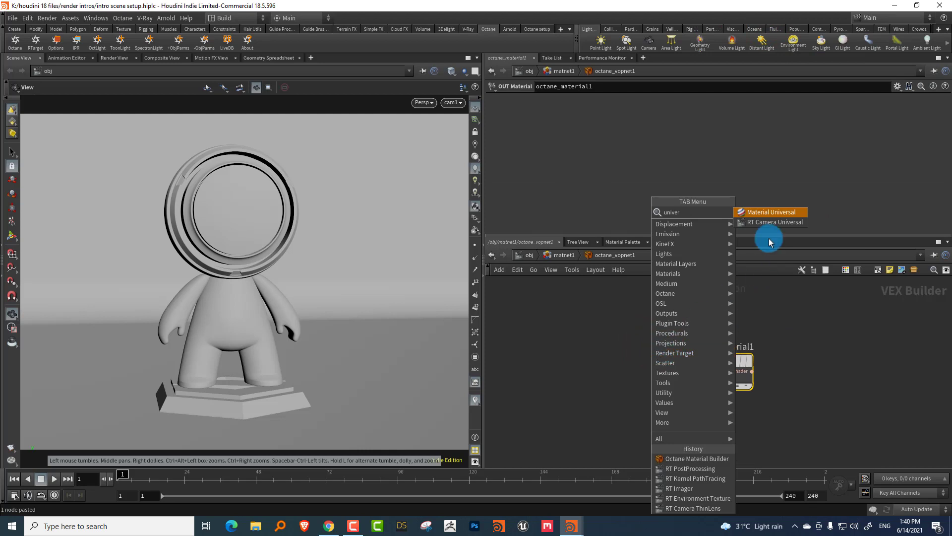
pyautogui.click(770, 211)
pyautogui.click(596, 331)
pyautogui.moveTo(631, 341); pyautogui.dragTo(685, 371)
# Return to the material network and rename the Octane Material Builder as base.
pyautogui.click(565, 254)
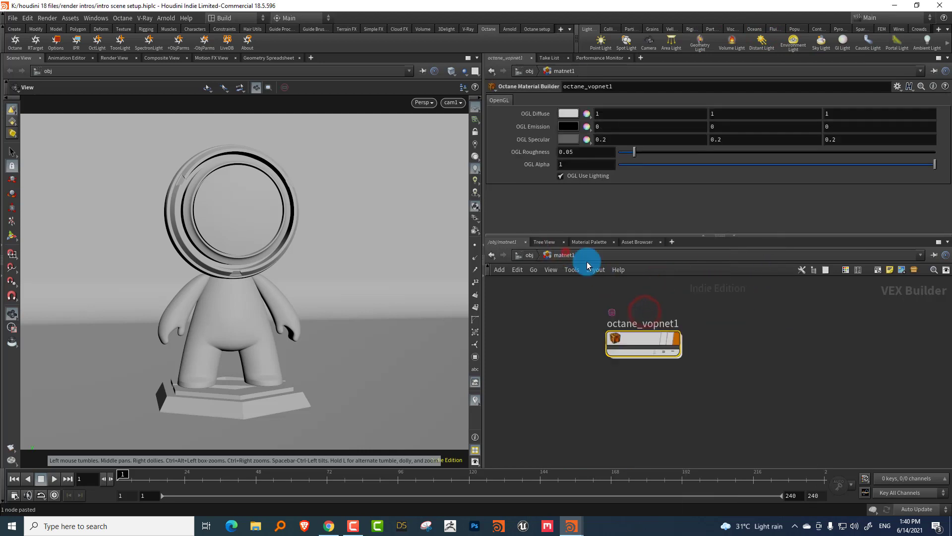
pyautogui.doubleClick(640, 320)
pyautogui.write('b')
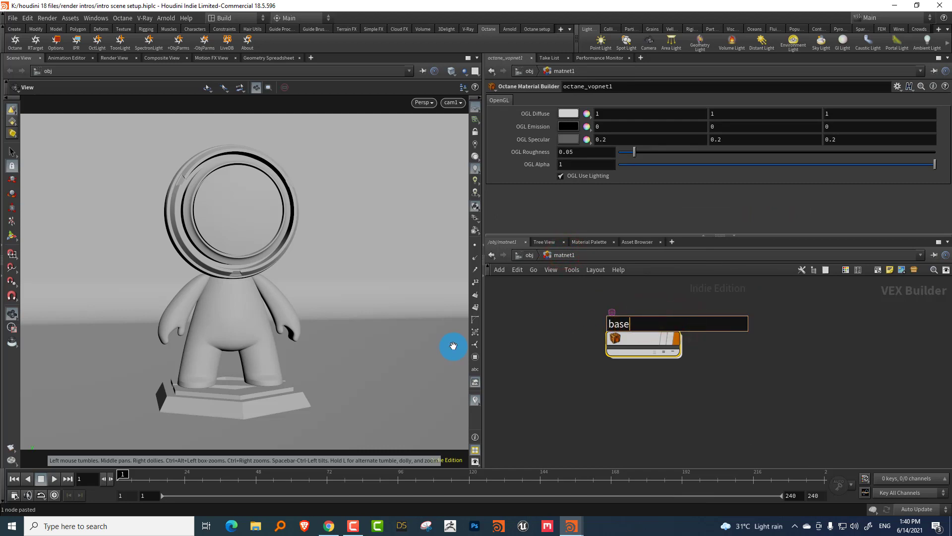
pyautogui.write('ase')
pyautogui.press('Return')
pyautogui.click(578, 328)
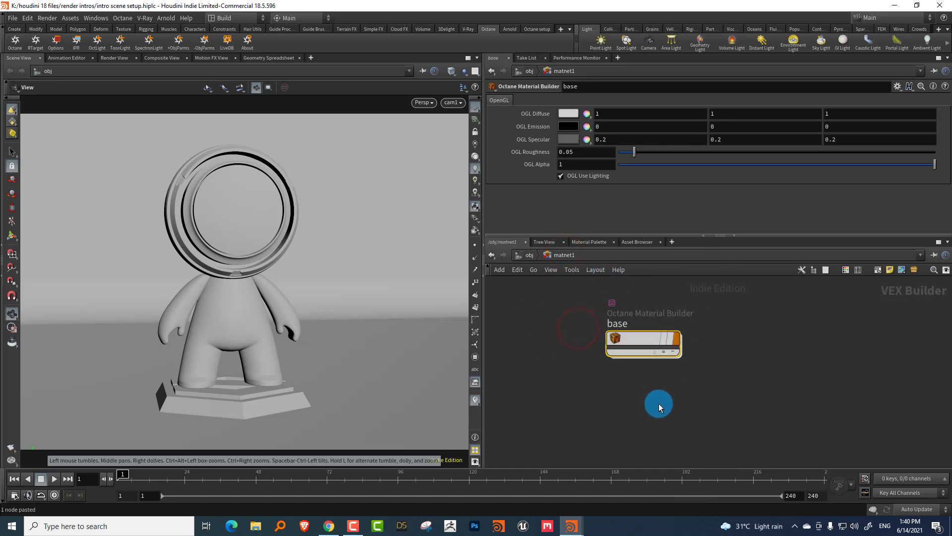
# Duplicate the base material builder below the original and rename the copy as model.
pyautogui.hotkey('ctrl', 'v')
pyautogui.moveTo(676, 397); pyautogui.dragTo(481, 414)
pyautogui.doubleClick(611, 417)
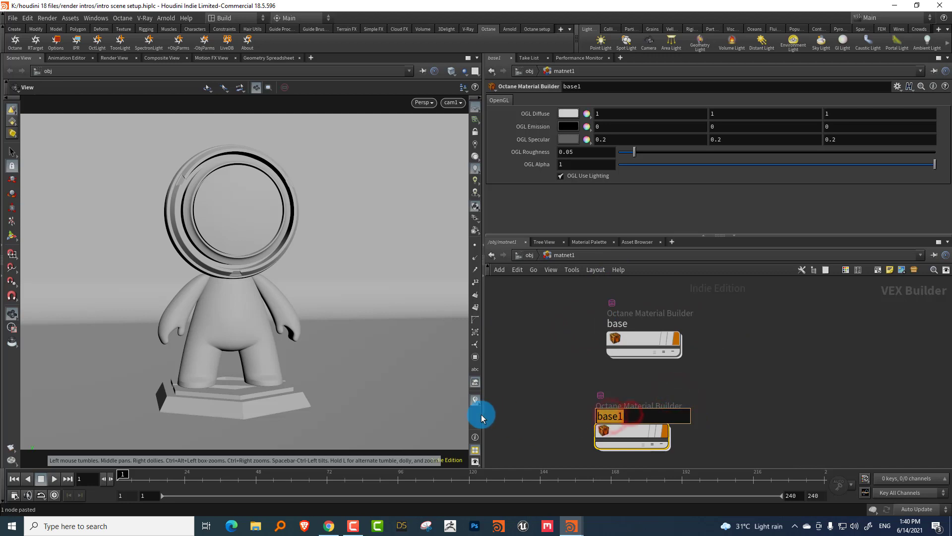
pyautogui.write('model')
pyautogui.press('Return')
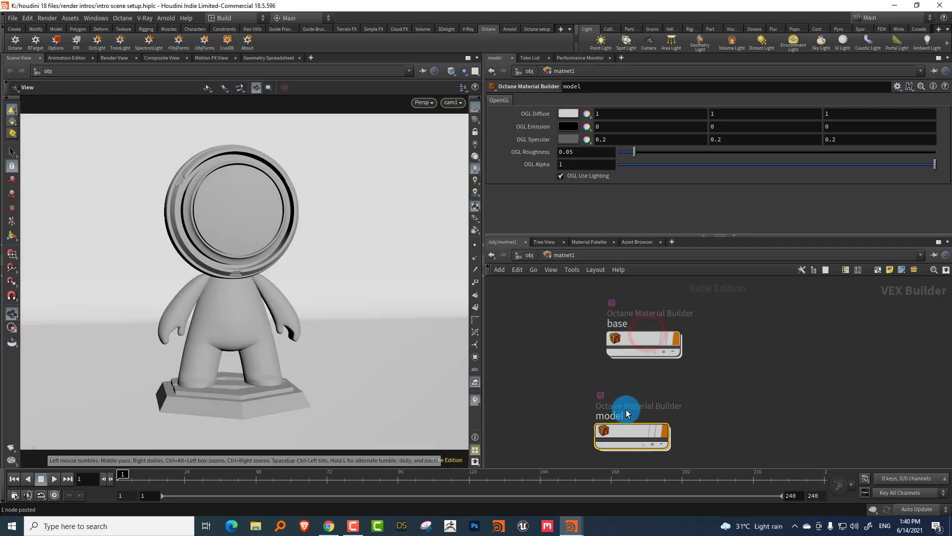
# Assign the base material to the backdrop and the model material to the character, and return to the object level.
pyautogui.moveTo(637, 434); pyautogui.dragTo(237, 281)
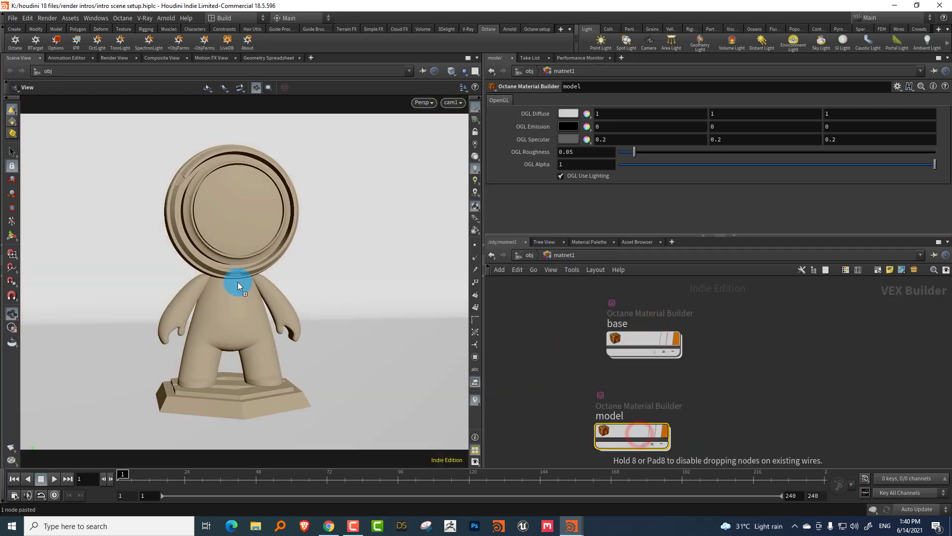
pyautogui.click(529, 255)
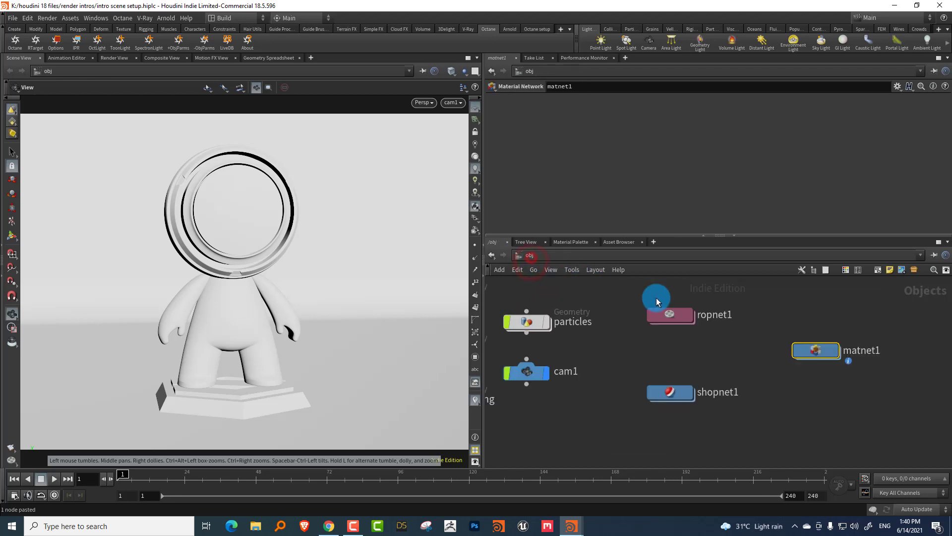
# Preview the scene in the Octane IPR to check the assigned materials, and close the preview window.
pyautogui.click(779, 323)
pyautogui.moveTo(675, 325)
pyautogui.mouseDown()
pyautogui.moveTo(818, 306)
pyautogui.moveTo(679, 320)
pyautogui.mouseUp()
pyautogui.click(727, 323)
pyautogui.click(822, 305)
pyautogui.click(753, 354)
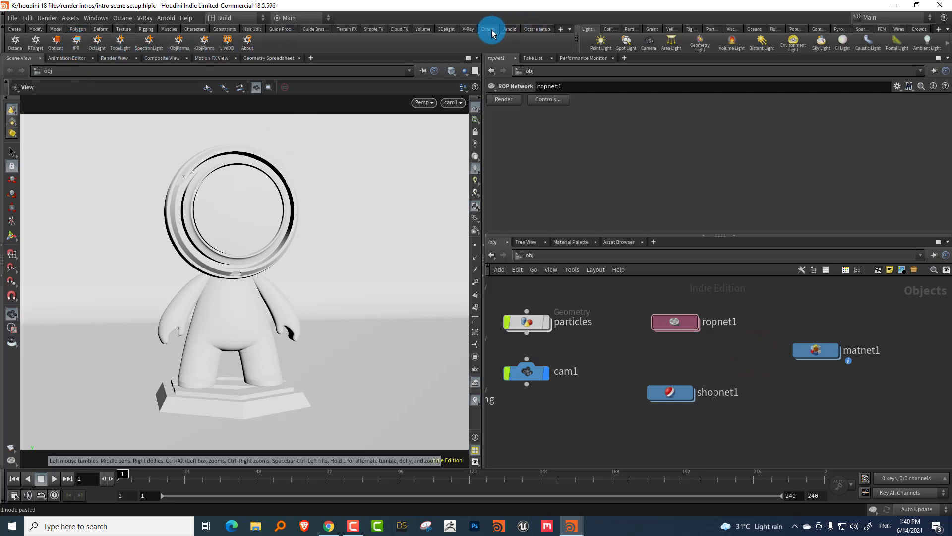
pyautogui.click(76, 48)
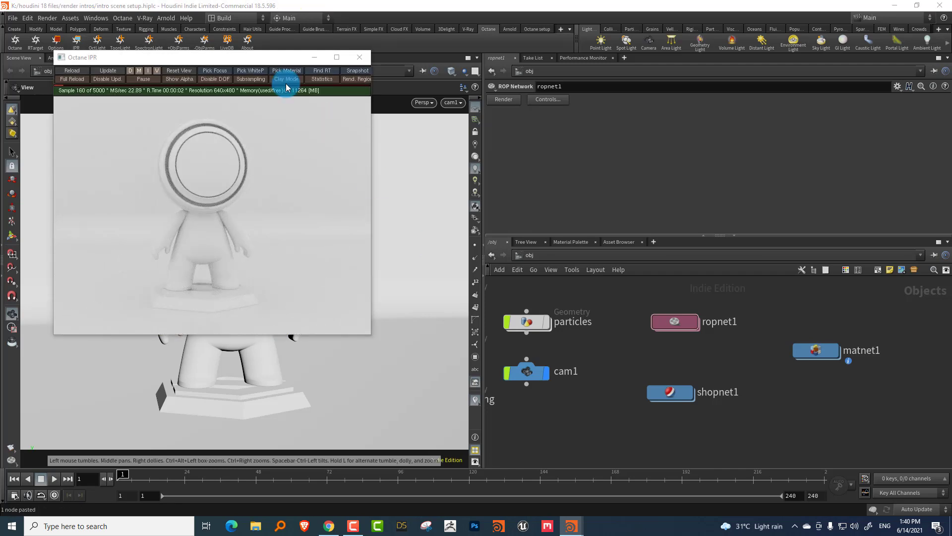
pyautogui.moveTo(249, 57); pyautogui.dragTo(250, 140)
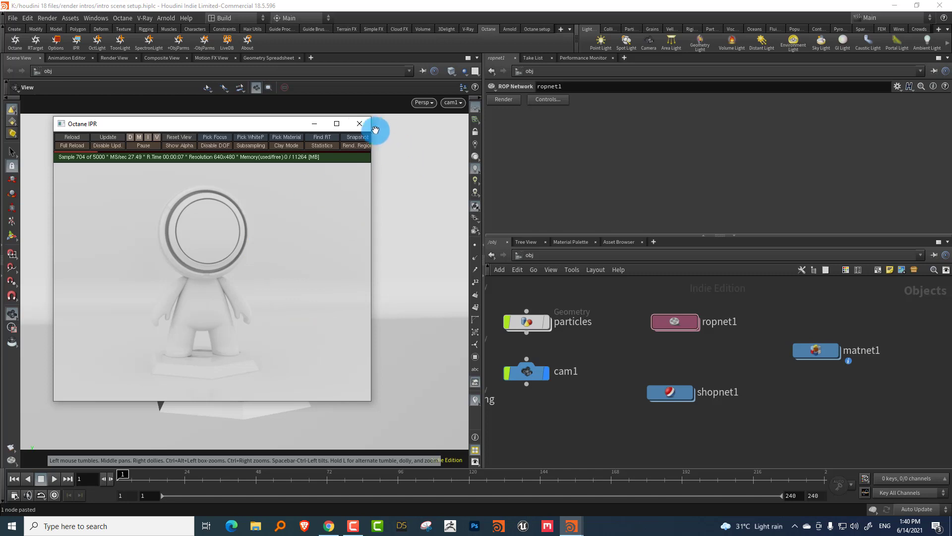
pyautogui.click(360, 123)
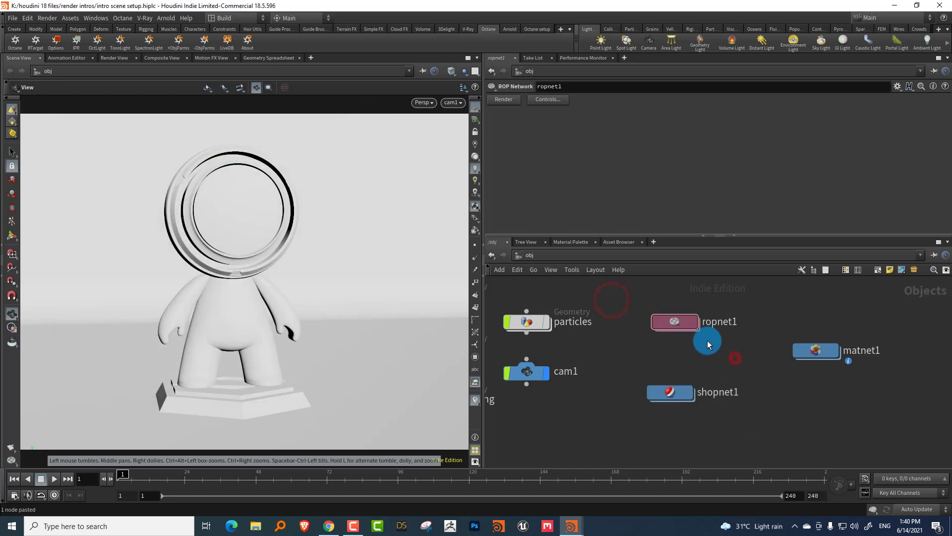
# Align the ropnet1 node above shopnet1 and bring up the custom Octane setup shelf.
pyautogui.moveTo(680, 325); pyautogui.dragTo(675, 325)
pyautogui.click(692, 360)
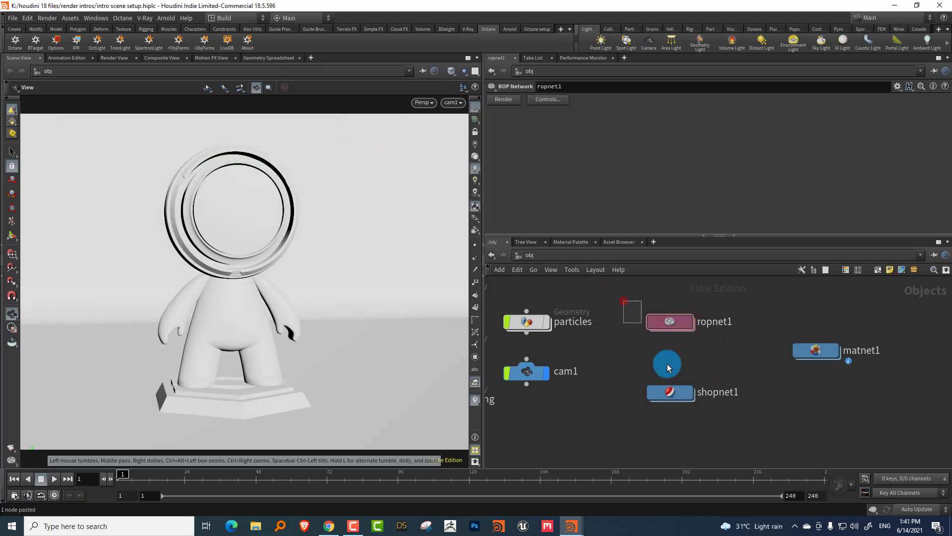
pyautogui.click(734, 357)
pyautogui.moveTo(614, 299); pyautogui.dragTo(714, 408)
pyautogui.click(552, 31)
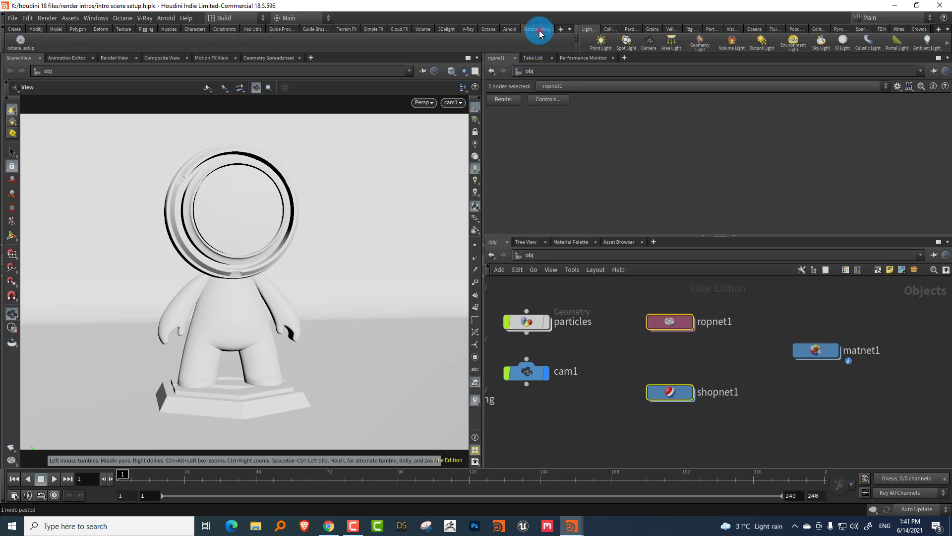
pyautogui.click(563, 30)
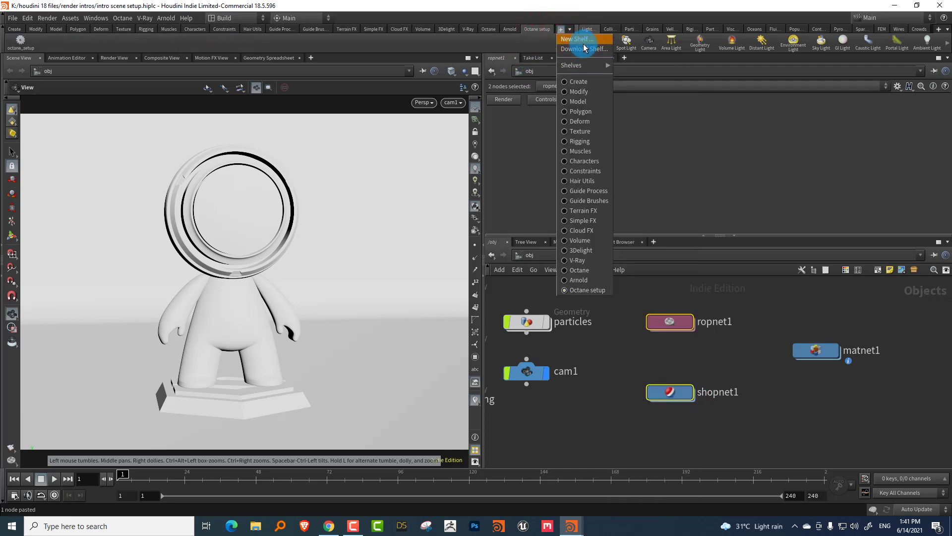
pyautogui.click(634, 383)
pyautogui.click(635, 301)
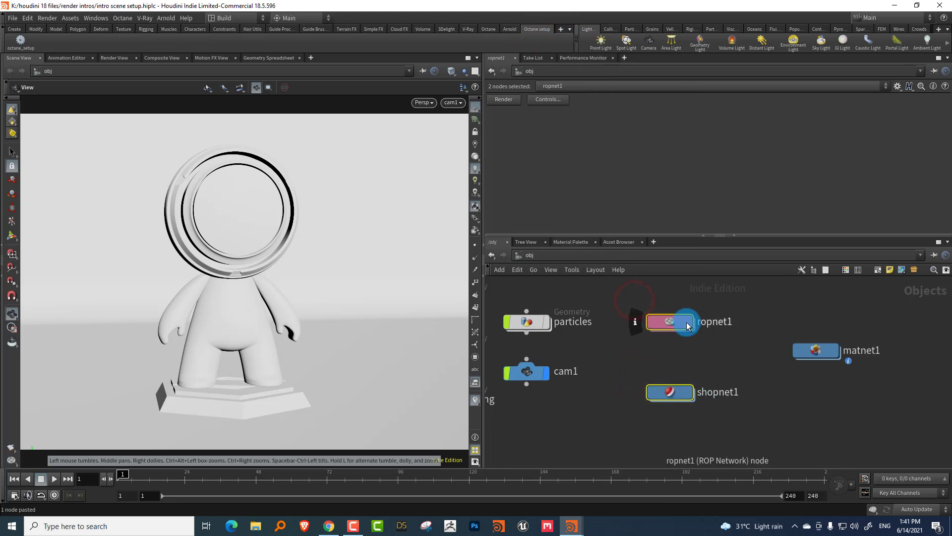
# Delete the manually built ropnet1 and shopnet1 networks from the object level.
pyautogui.click(22, 43)
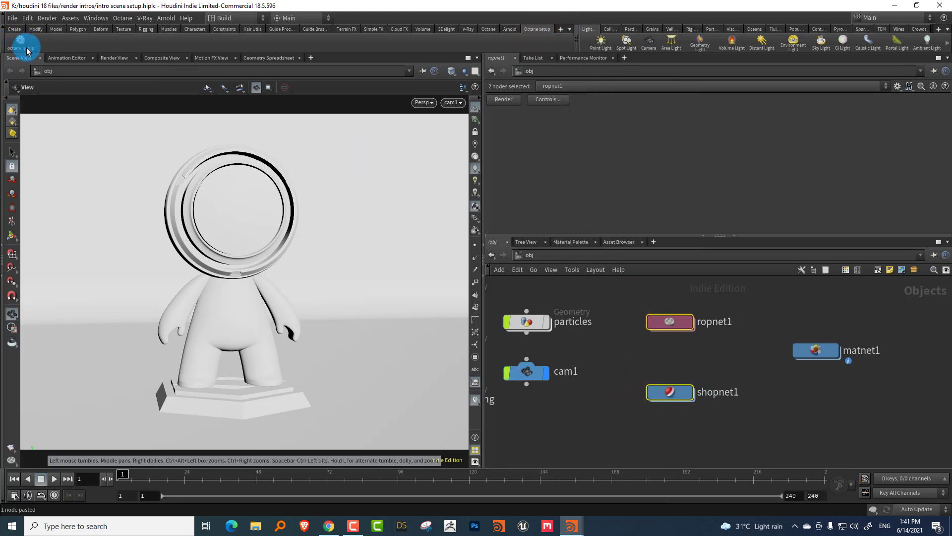
pyautogui.click(683, 343)
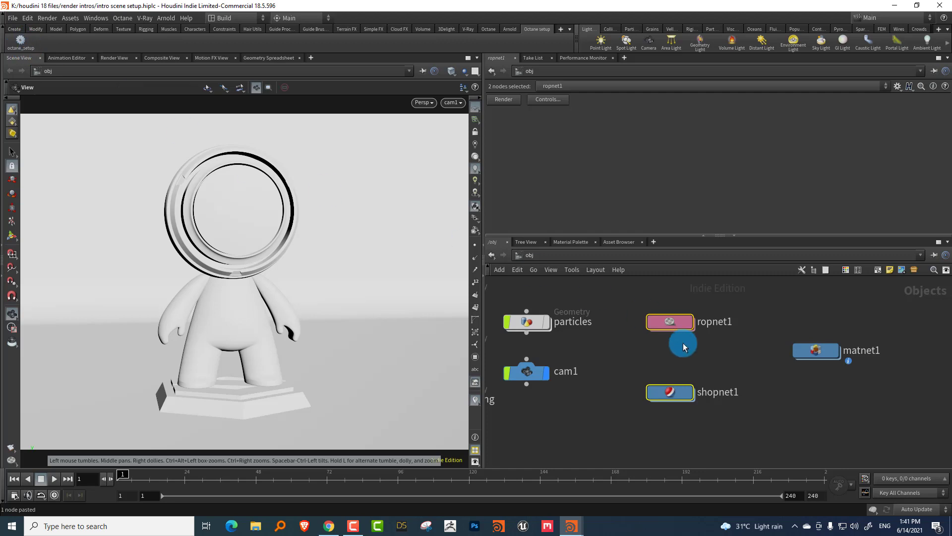
pyautogui.moveTo(623, 291); pyautogui.dragTo(689, 406)
pyautogui.press('Delete')
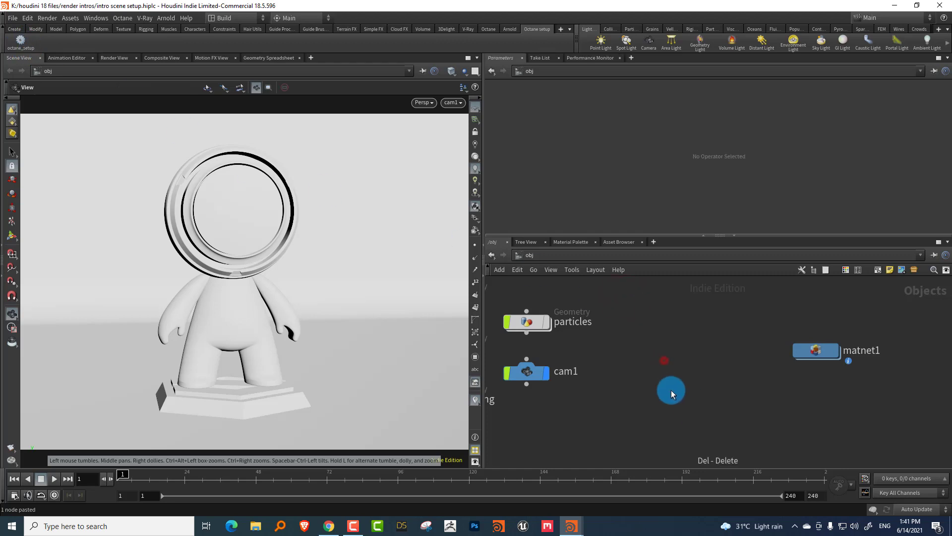
# Generate the ROP and SHOP networks with the octane_setup shelf tool and place the SHOP network just below the ROP network.
pyautogui.click(664, 355)
pyautogui.click(22, 42)
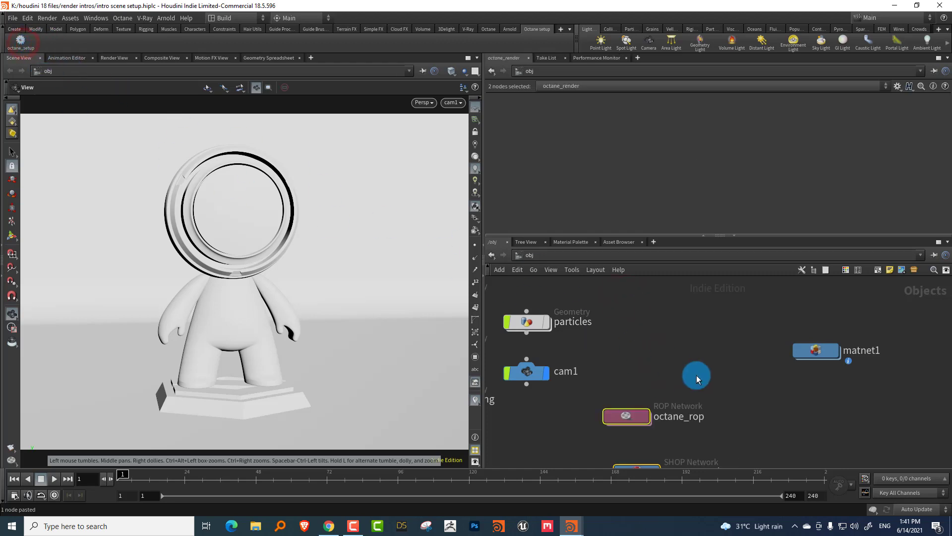
pyautogui.moveTo(702, 368); pyautogui.dragTo(680, 323, button='middle')
pyautogui.moveTo(695, 337); pyautogui.dragTo(645, 335, button='right')
pyautogui.click(639, 324)
pyautogui.moveTo(654, 396); pyautogui.dragTo(688, 331)
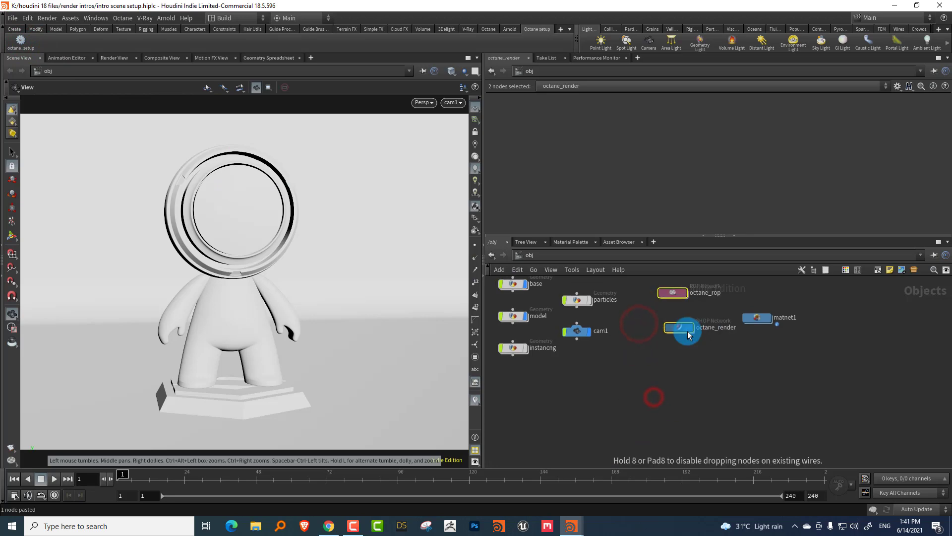
pyautogui.click(686, 373)
pyautogui.moveTo(709, 329); pyautogui.dragTo(673, 387, button='middle')
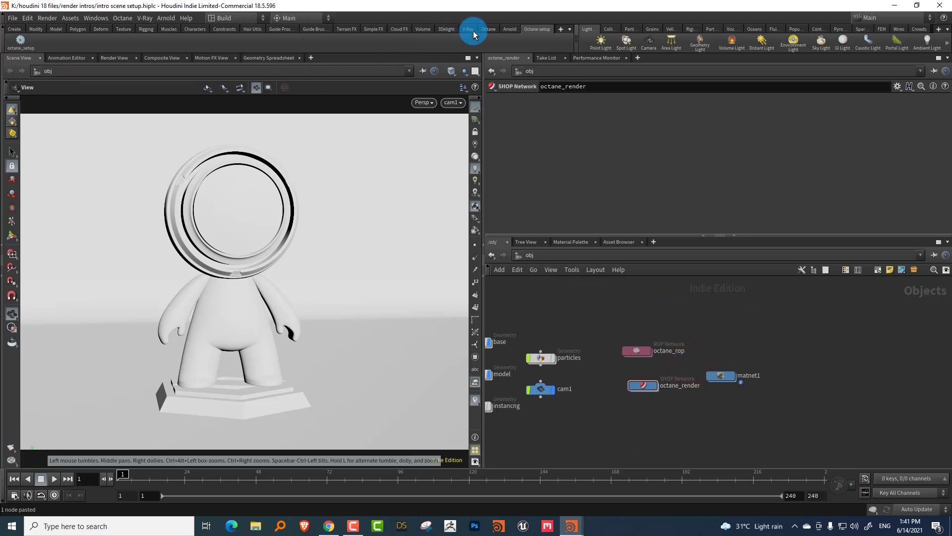
# Render the scene in the Octane IPR using the newly generated setup networks.
pyautogui.click(488, 28)
pyautogui.click(76, 41)
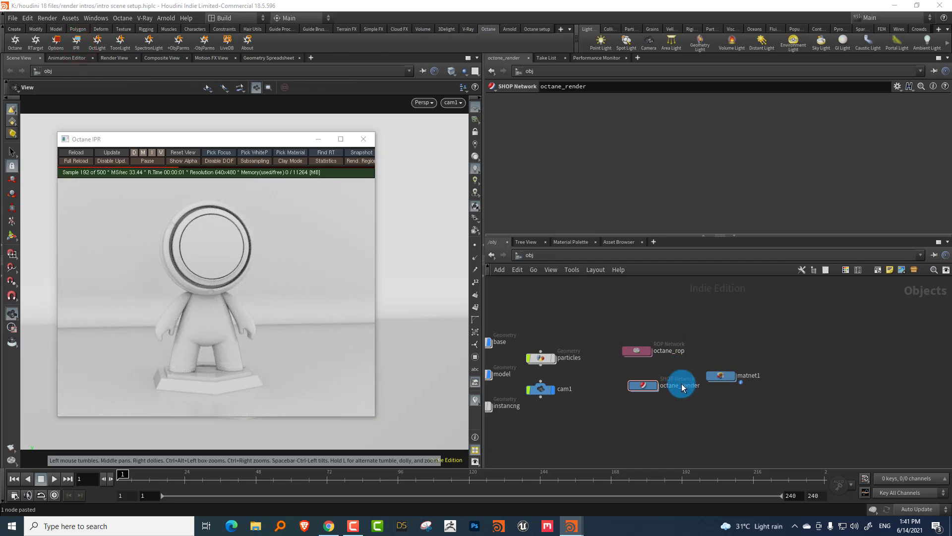
pyautogui.moveTo(636, 322); pyautogui.dragTo(653, 384)
pyautogui.click(677, 407)
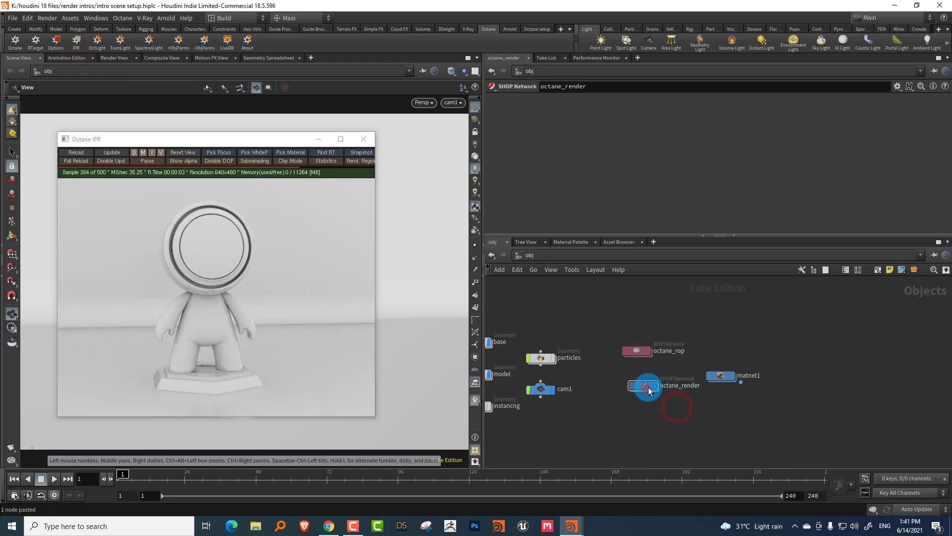
# Examine the nodes wired to the render target inside octane_render, return to the object level and close the IPR.
pyautogui.doubleClick(648, 391)
pyautogui.doubleClick(679, 375)
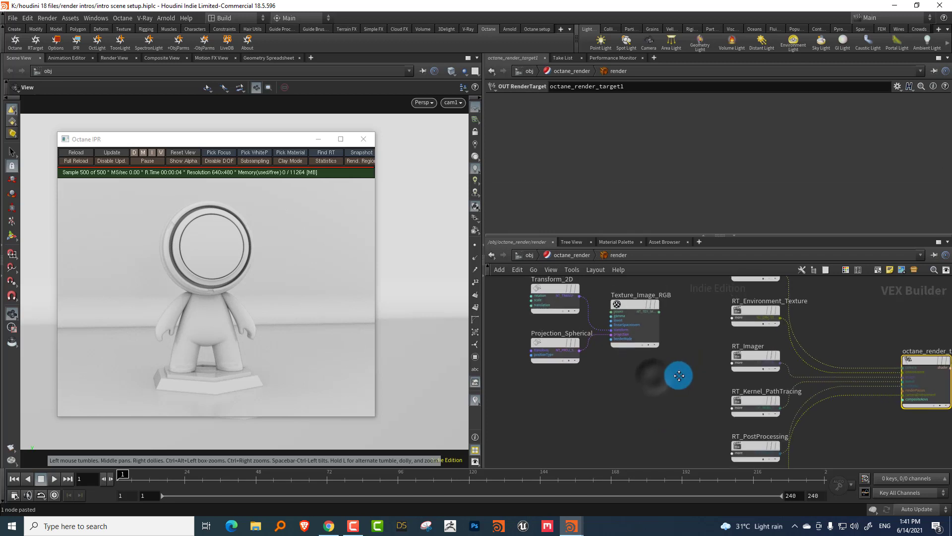
pyautogui.moveTo(679, 375); pyautogui.dragTo(671, 393, button='middle')
pyautogui.scroll(-2, 672, 356)
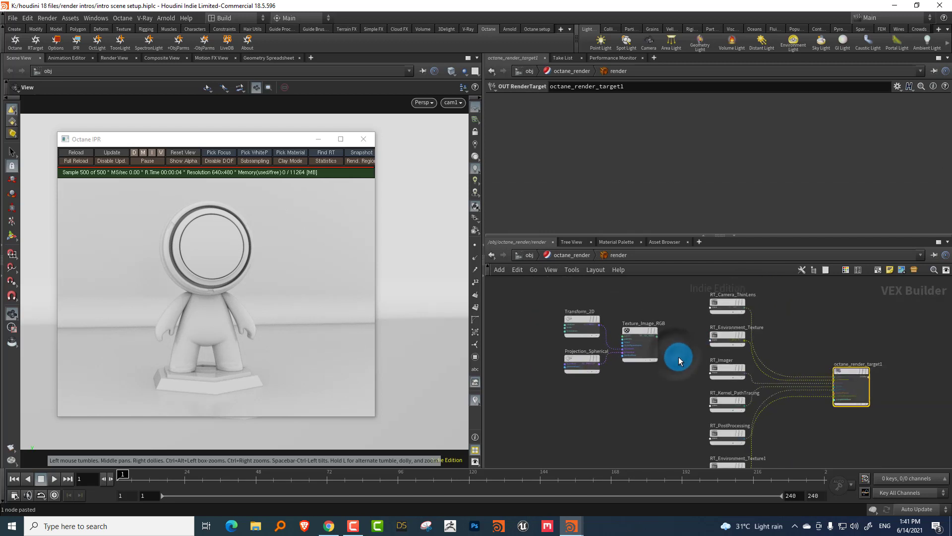
pyautogui.click(712, 336)
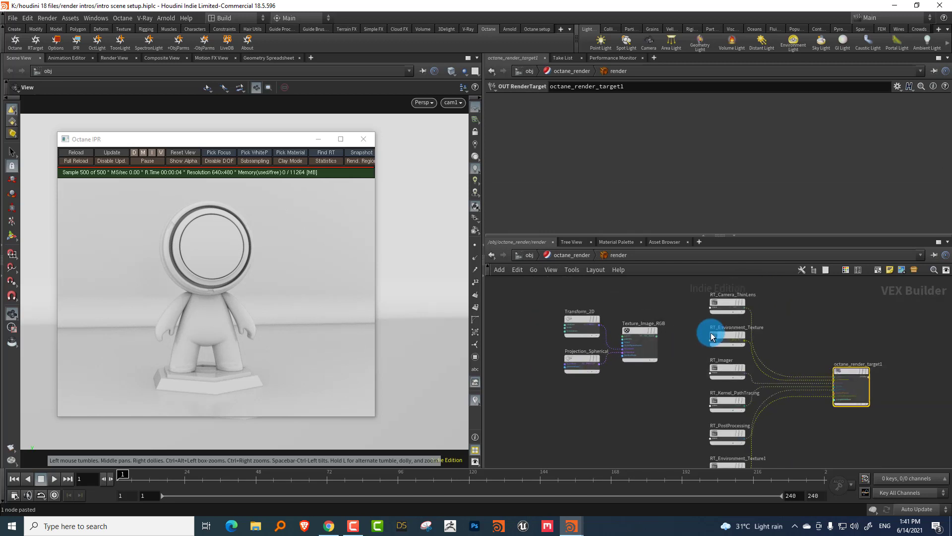
pyautogui.click(565, 255)
pyautogui.click(529, 255)
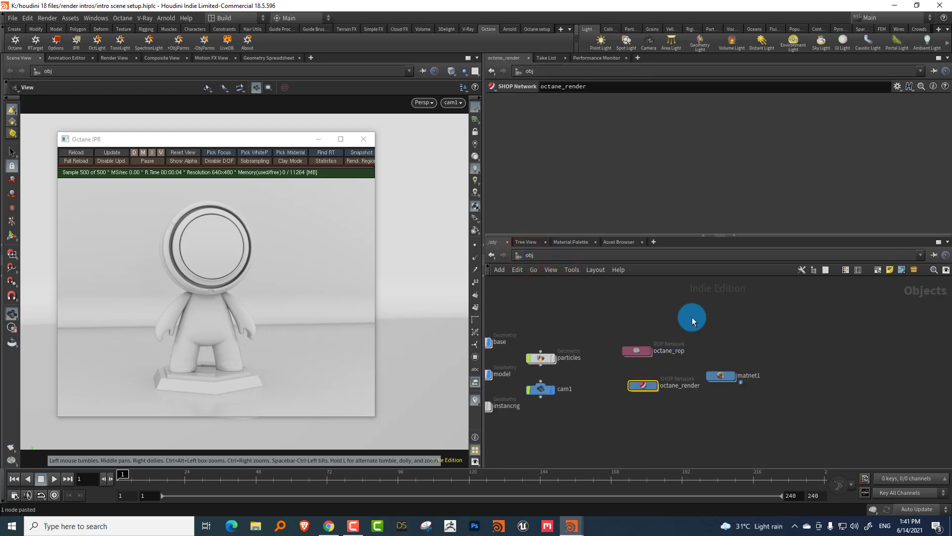
pyautogui.click(364, 139)
pyautogui.moveTo(609, 305); pyautogui.dragTo(654, 399)
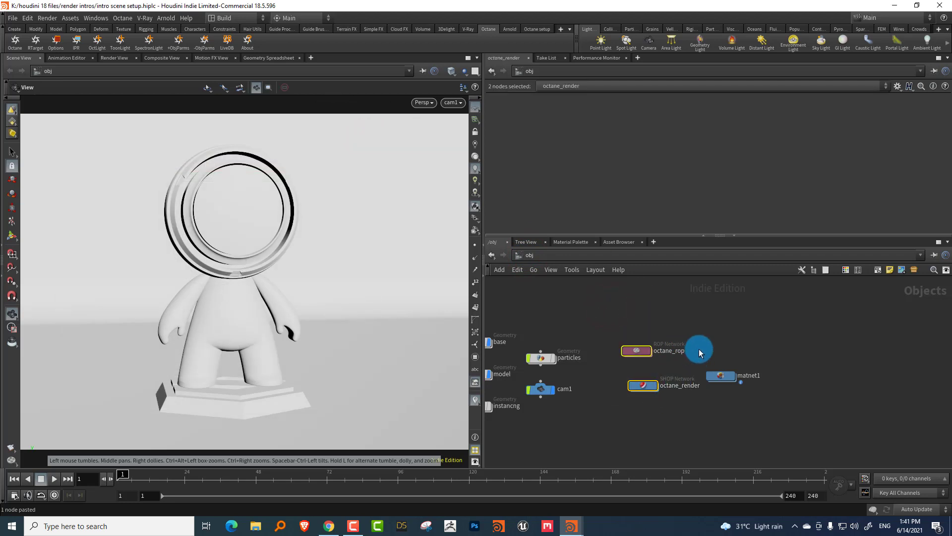
pyautogui.click(700, 329)
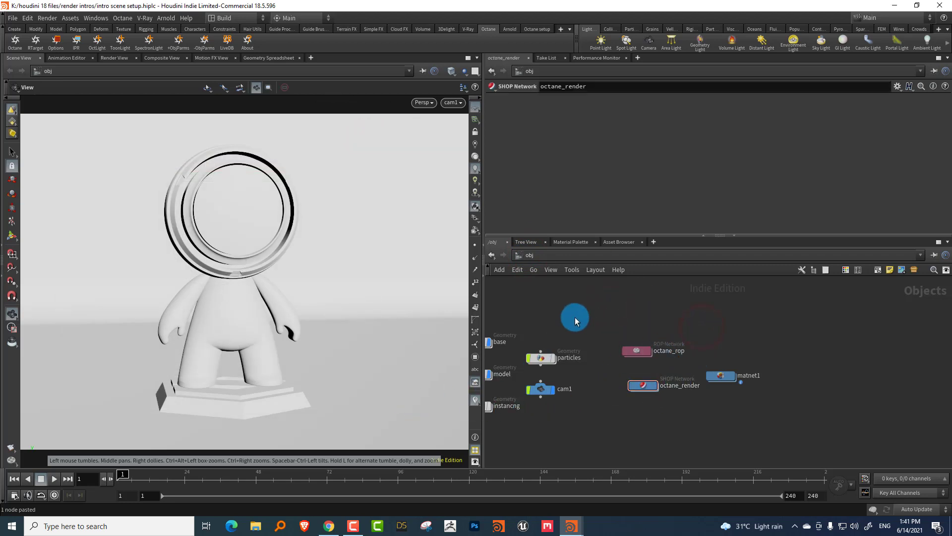
pyautogui.moveTo(603, 330); pyautogui.dragTo(610, 412)
# Switch to Chrome and open the Houdini Octane QuickSetup Vimeo result in a new tab.
pyautogui.click(329, 526)
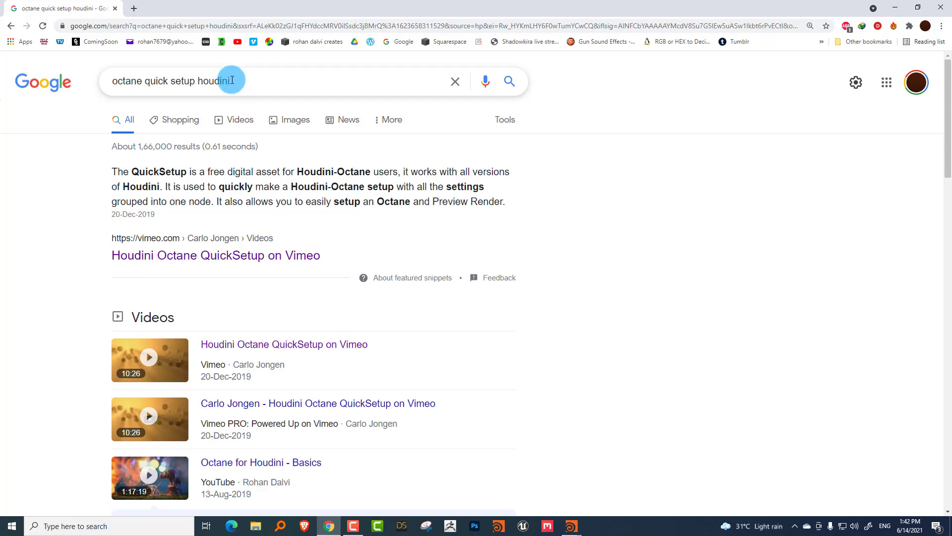
pyautogui.scroll(-1, 43, 275)
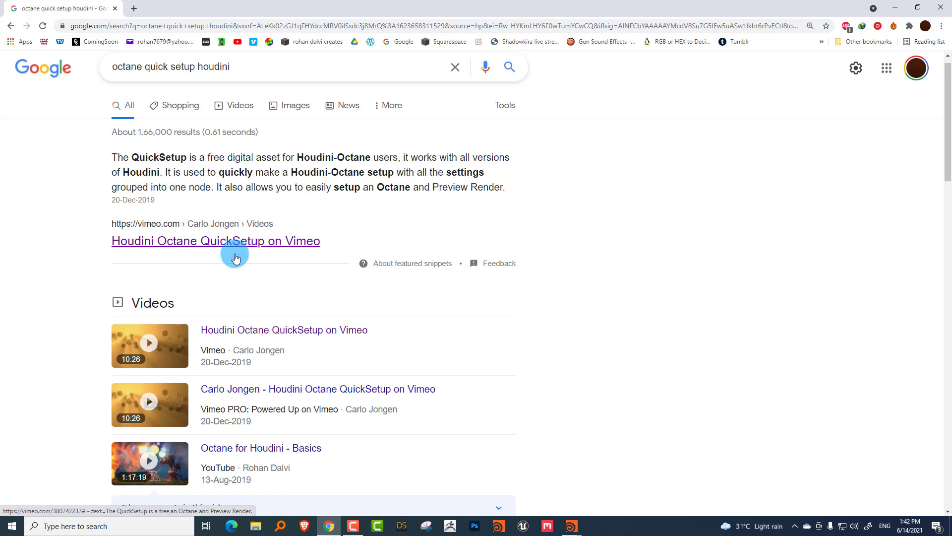
pyautogui.rightClick(289, 331)
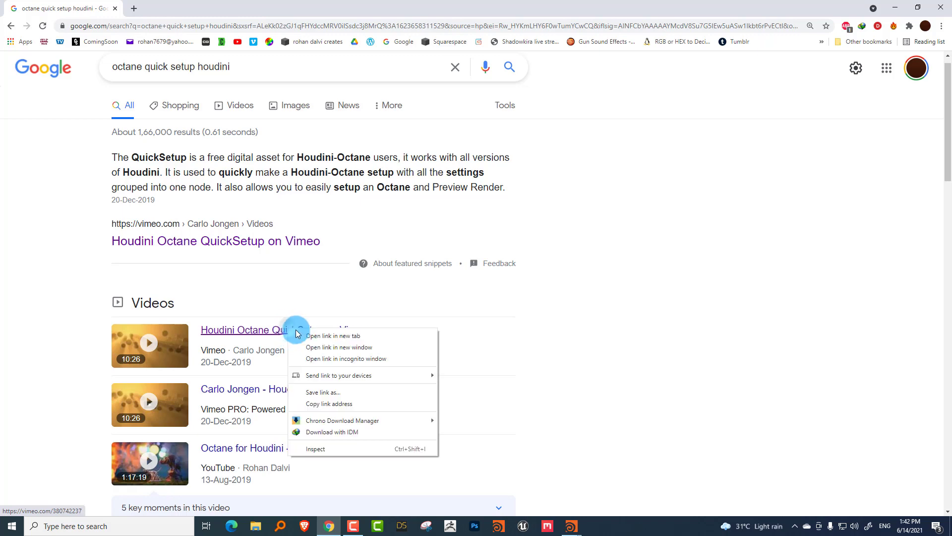
pyautogui.click(310, 336)
pyautogui.click(181, 10)
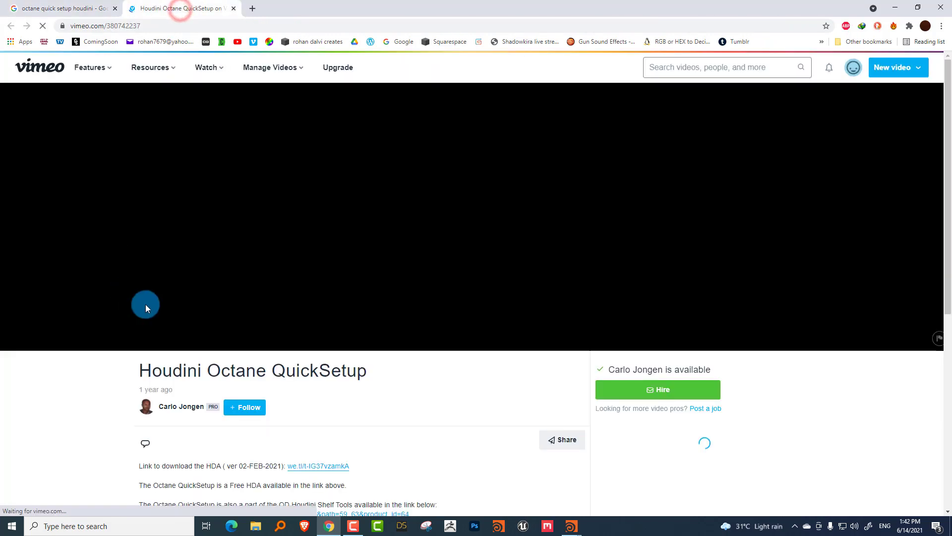
# Open the origamidigital.com link from the video description in a new tab and review the OD Houdini Shelf Tools feature list.
pyautogui.moveTo(948, 151); pyautogui.dragTo(926, 202)
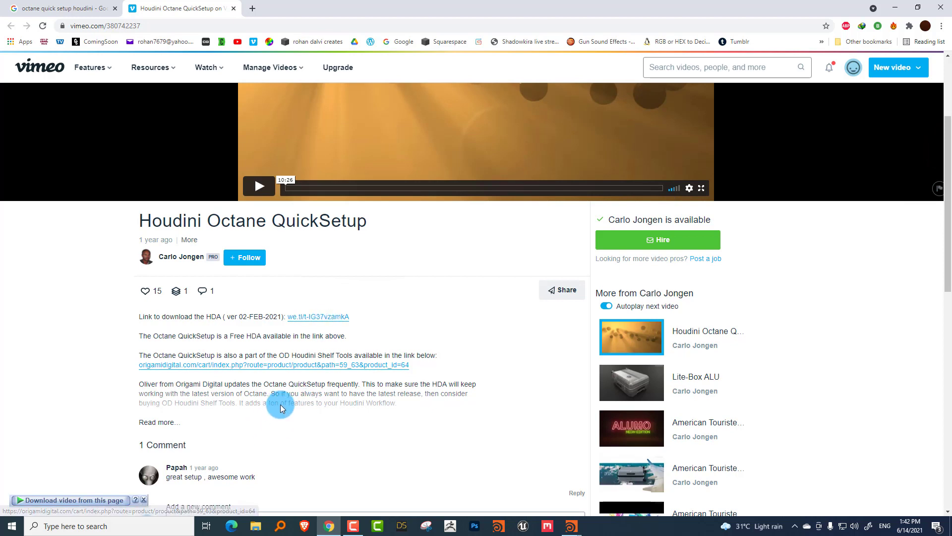
pyautogui.rightClick(273, 366)
pyautogui.click(297, 373)
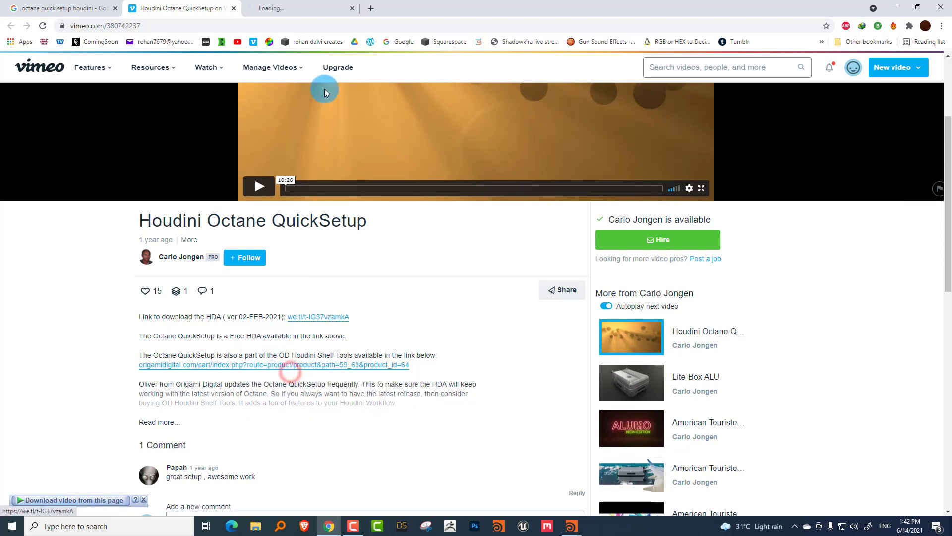
pyautogui.click(296, 10)
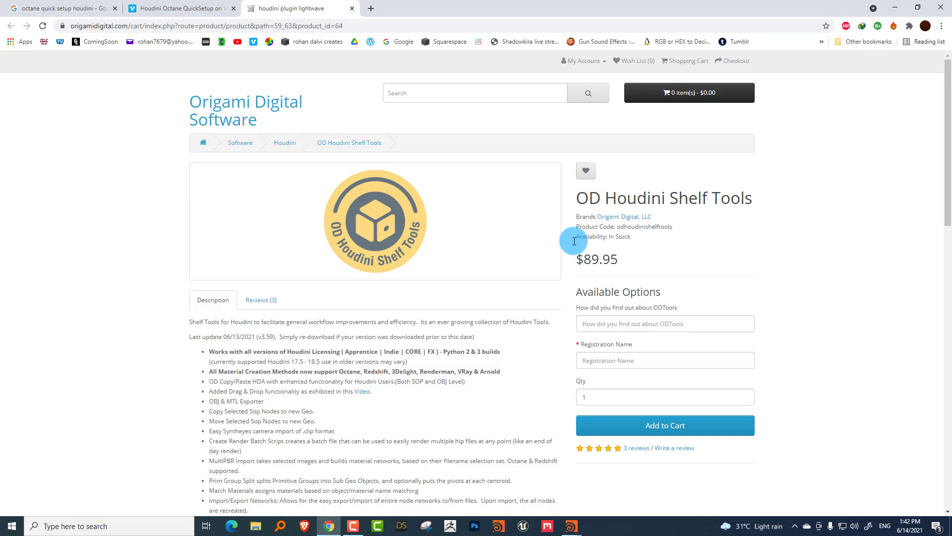
pyautogui.scroll(-8, 132, 345)
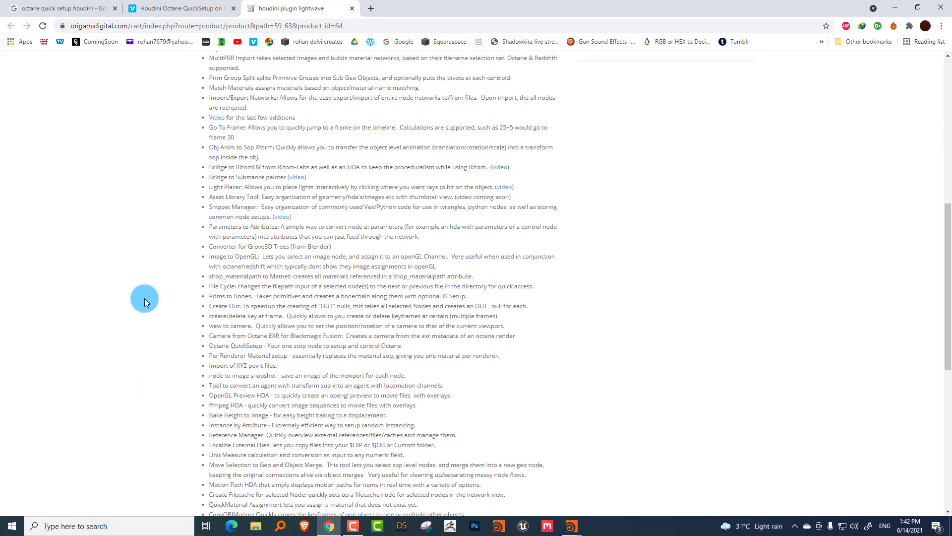
pyautogui.scroll(-2, 155, 273)
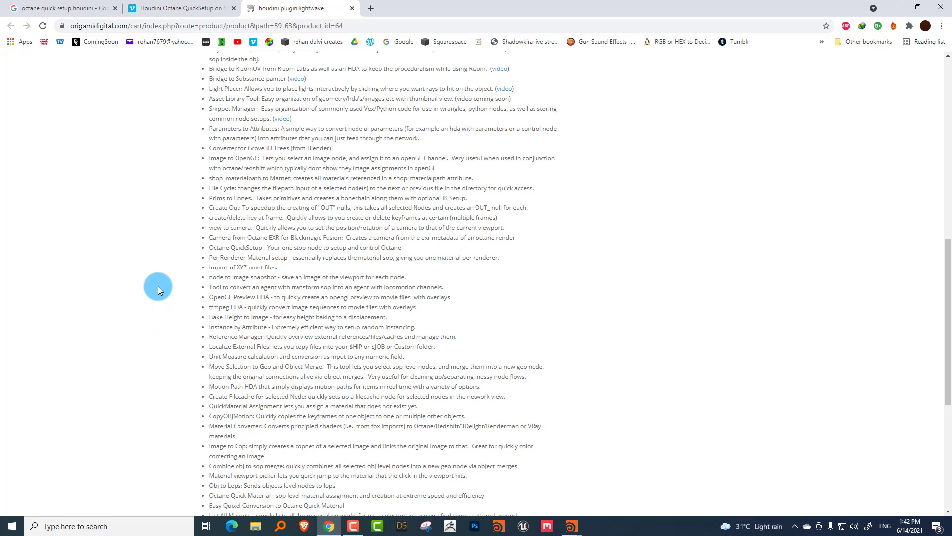
pyautogui.scroll(-3, 159, 270)
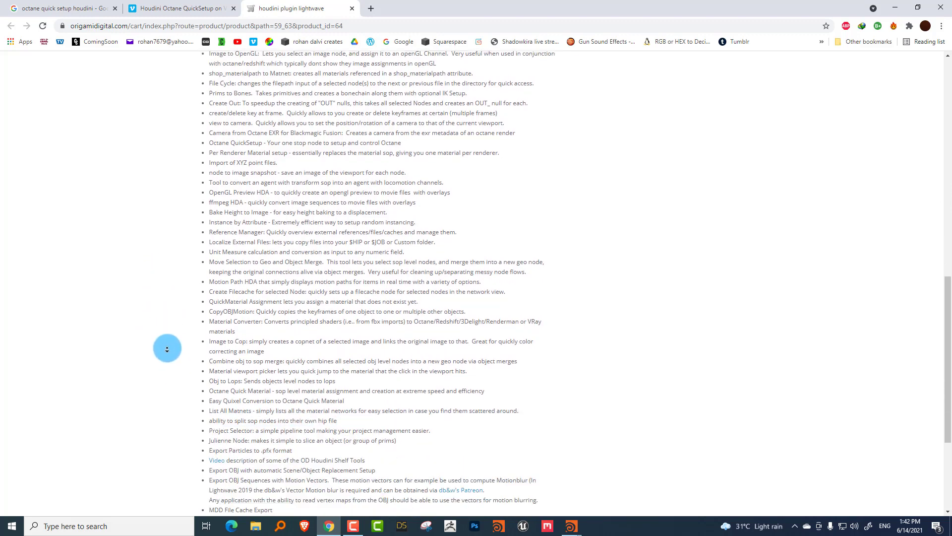
pyautogui.scroll(15, 159, 303)
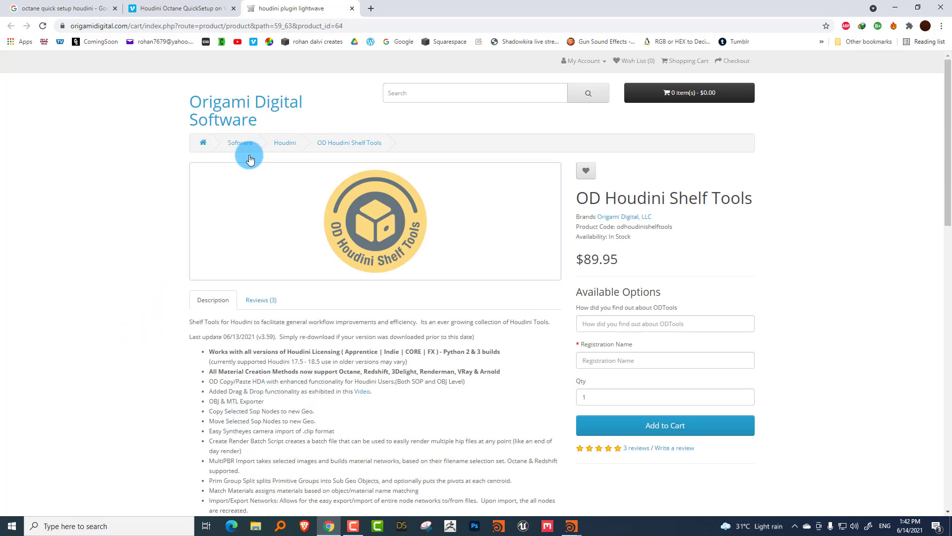
# Return to the QuickSetup video page for the HDA download link, then switch to File Explorer and open the houdini18.5 otls folder.
pyautogui.click(193, 11)
pyautogui.click(313, 320)
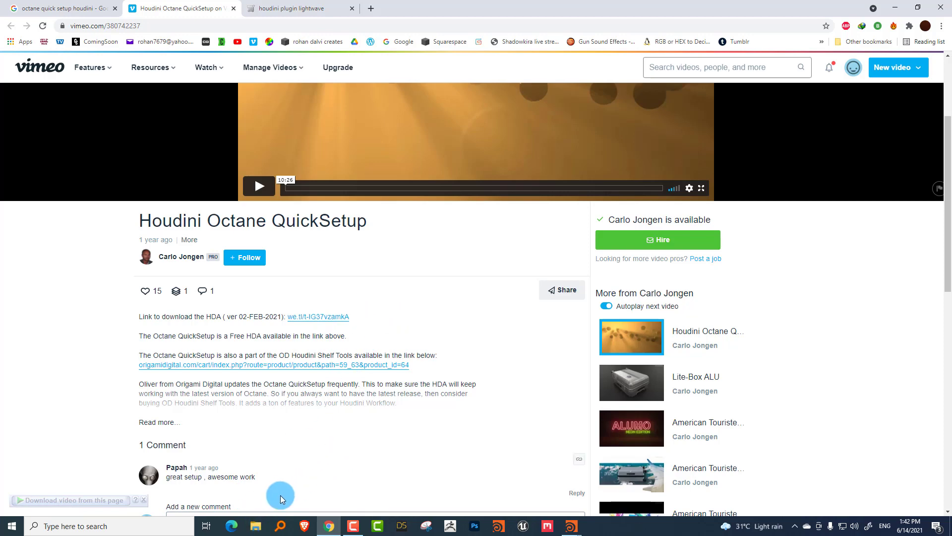
pyautogui.click(256, 526)
pyautogui.doubleClick(191, 91)
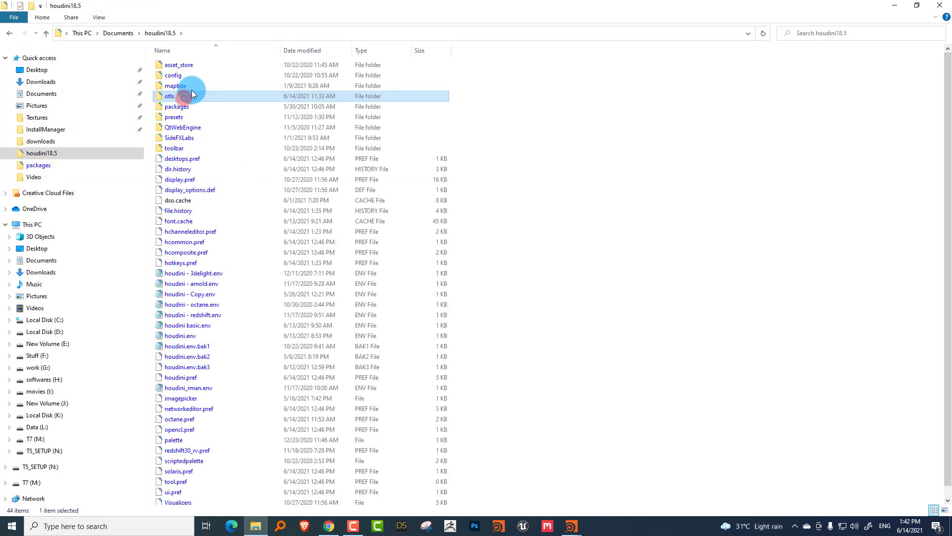
# Check the octane_QuickSetup HDA file in the otls folder, close File Explorer and switch to Houdini.
pyautogui.doubleClick(186, 92)
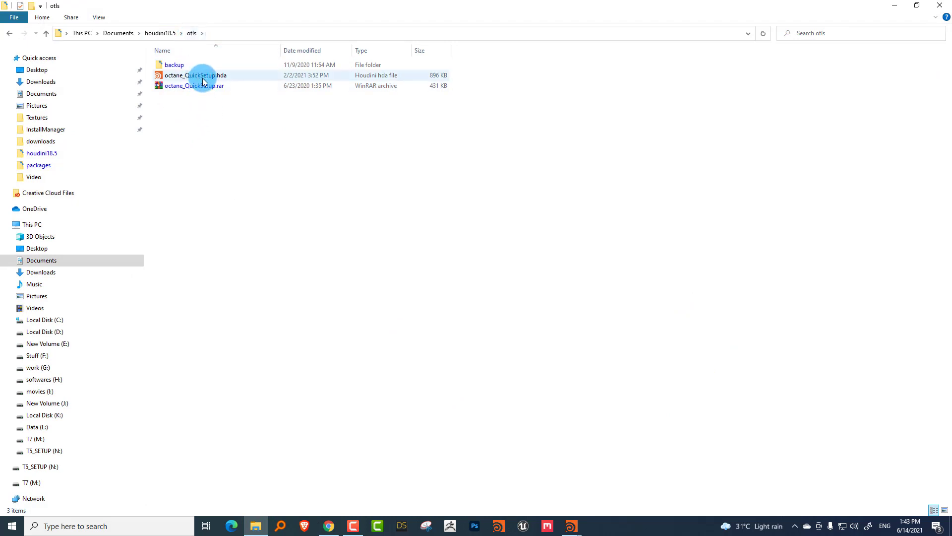
pyautogui.click(939, 5)
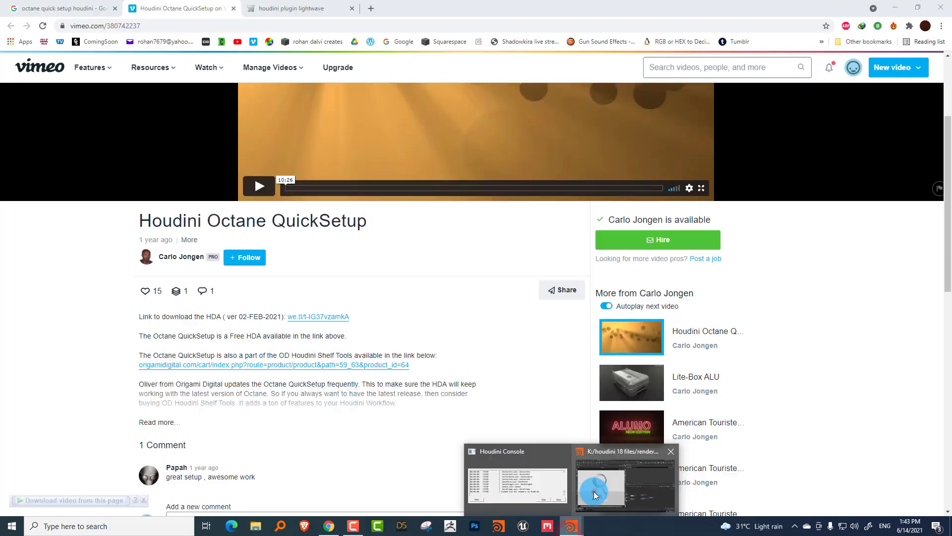
pyautogui.click(594, 491)
# Delete the octane_rop and octane_render networks and add an octane_QuickSetup node at the object level.
pyautogui.moveTo(647, 320); pyautogui.dragTo(668, 422)
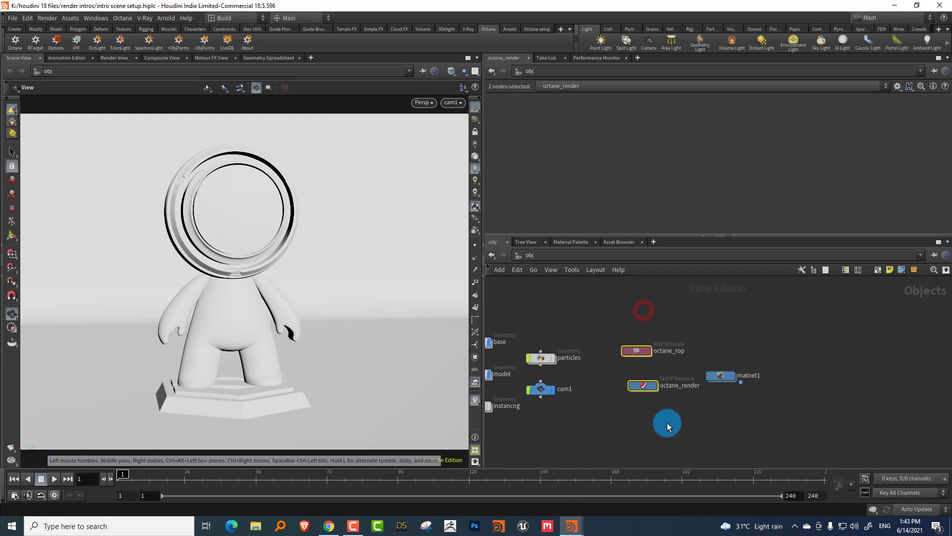
pyautogui.press('Delete')
pyautogui.press('Tab')
pyautogui.write('oct')
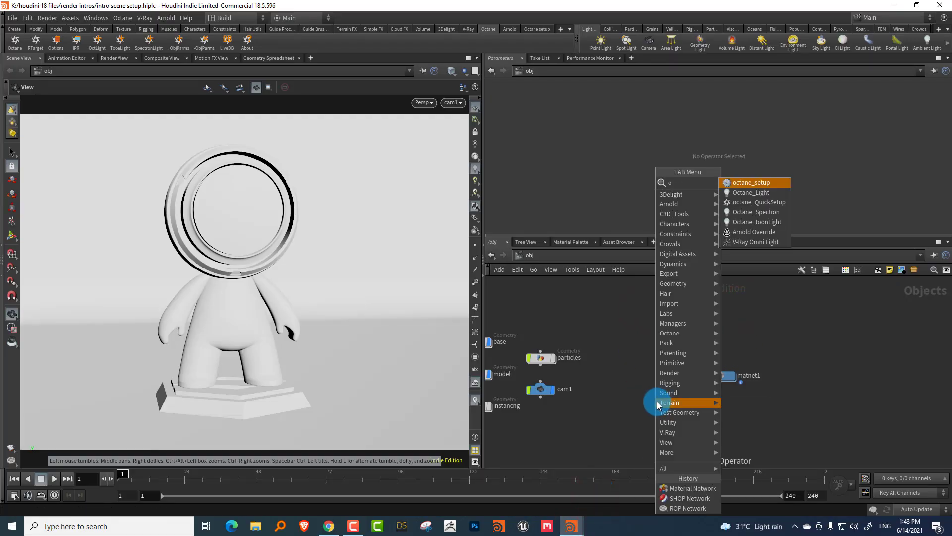
pyautogui.click(768, 202)
pyautogui.click(649, 367)
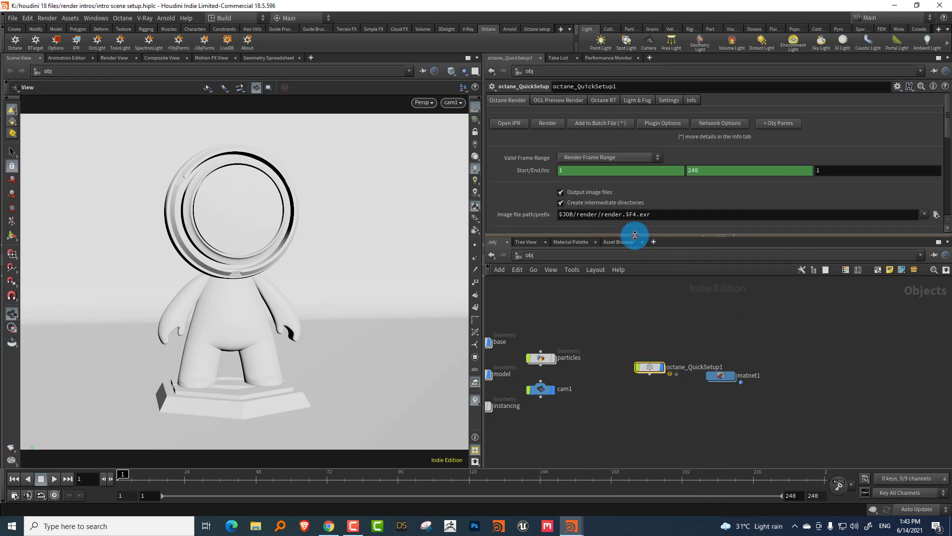
# Enlarge the parameter area and review the QuickSetup node's OGL Preview Render and Octane RT settings.
pyautogui.moveTo(635, 235); pyautogui.dragTo(634, 326)
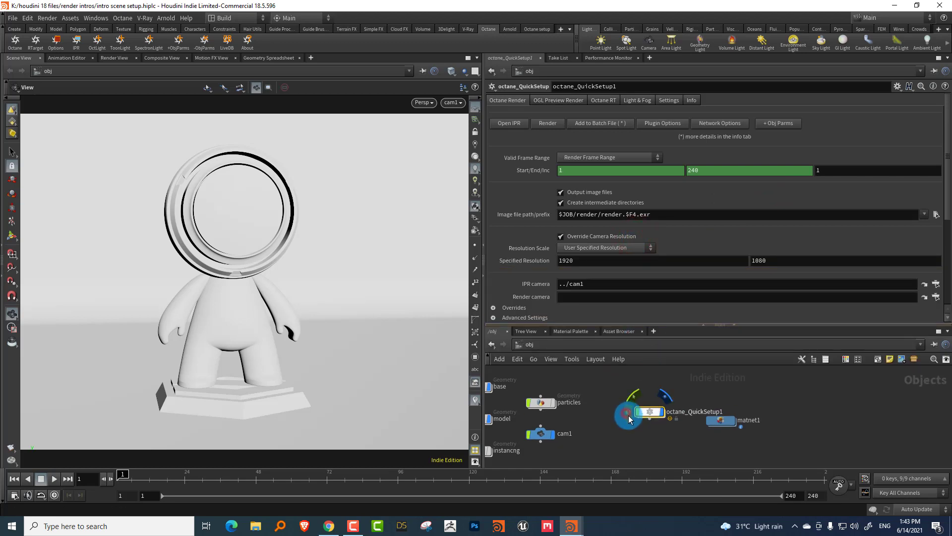
pyautogui.middleClick(629, 419)
pyautogui.click(604, 379)
pyautogui.moveTo(663, 426); pyautogui.dragTo(663, 429)
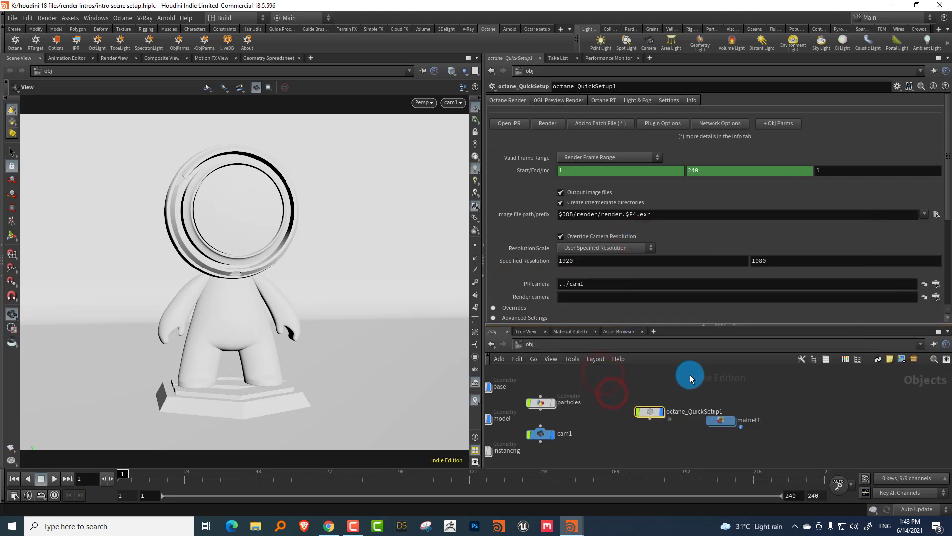
pyautogui.click(563, 100)
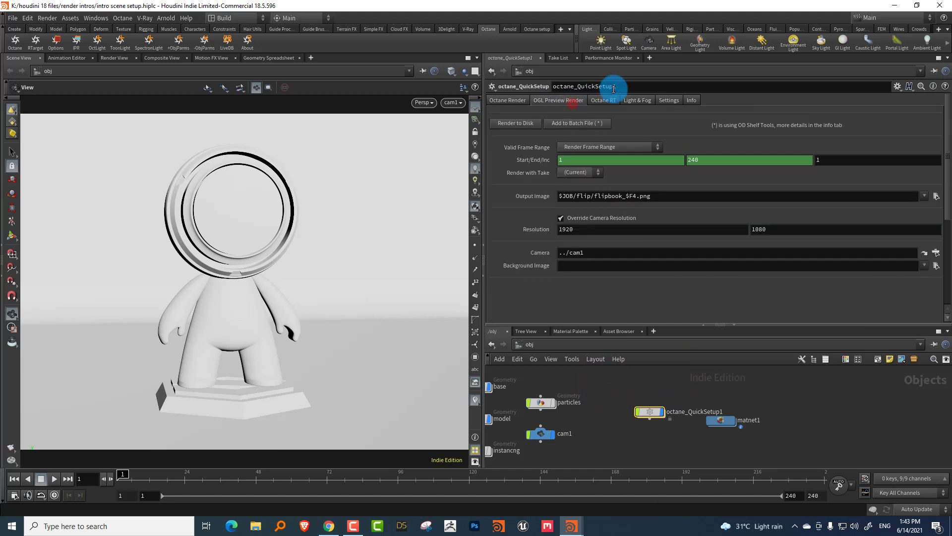
pyautogui.click(612, 102)
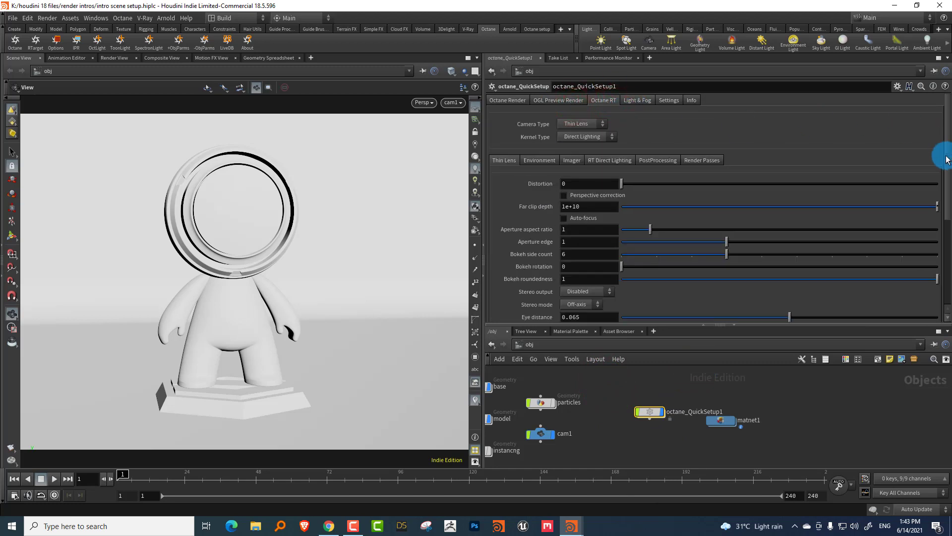
pyautogui.moveTo(945, 154); pyautogui.dragTo(939, 236)
pyautogui.scroll(10, 939, 235)
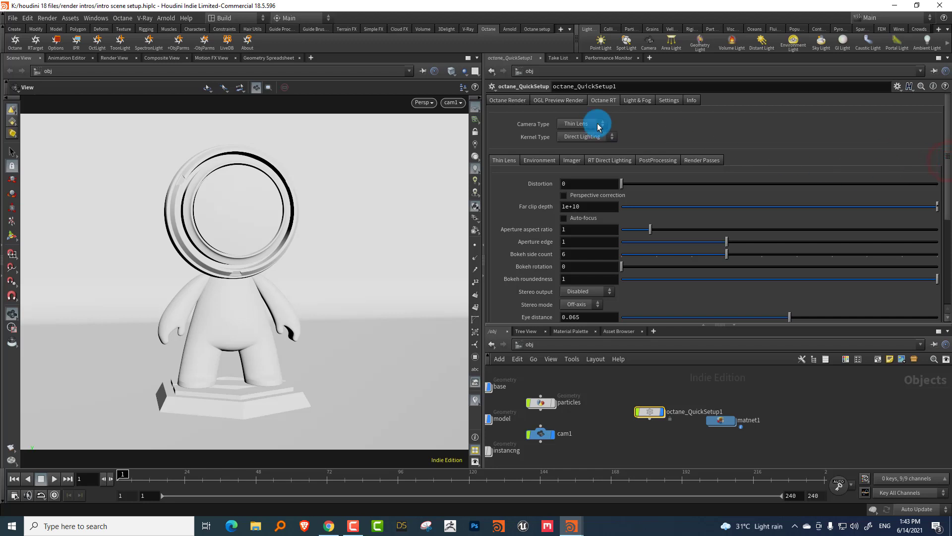
# Turn off Override Camera Resolution on the QuickSetup node and set its kernel type to Path Tracing.
pyautogui.click(508, 101)
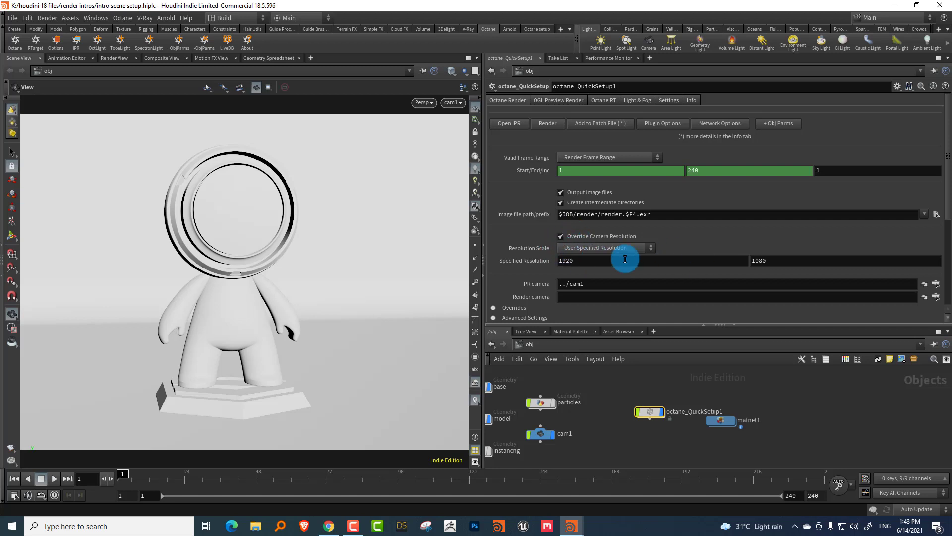
pyautogui.click(561, 237)
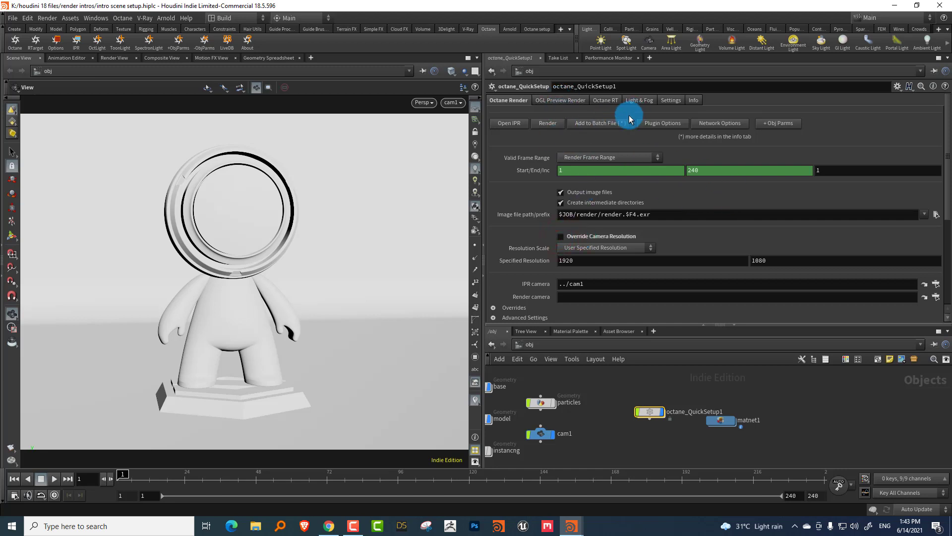
pyautogui.click(604, 101)
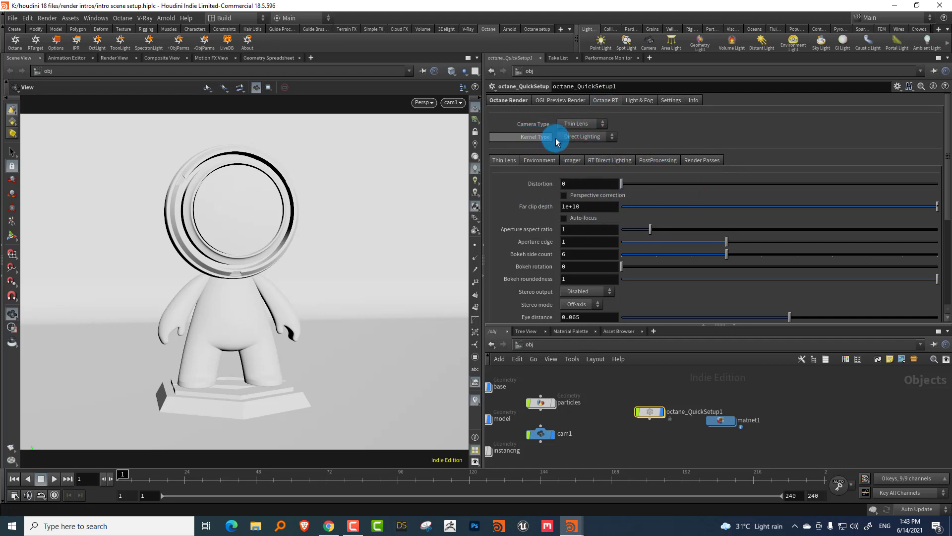
pyautogui.click(595, 137)
pyautogui.click(595, 156)
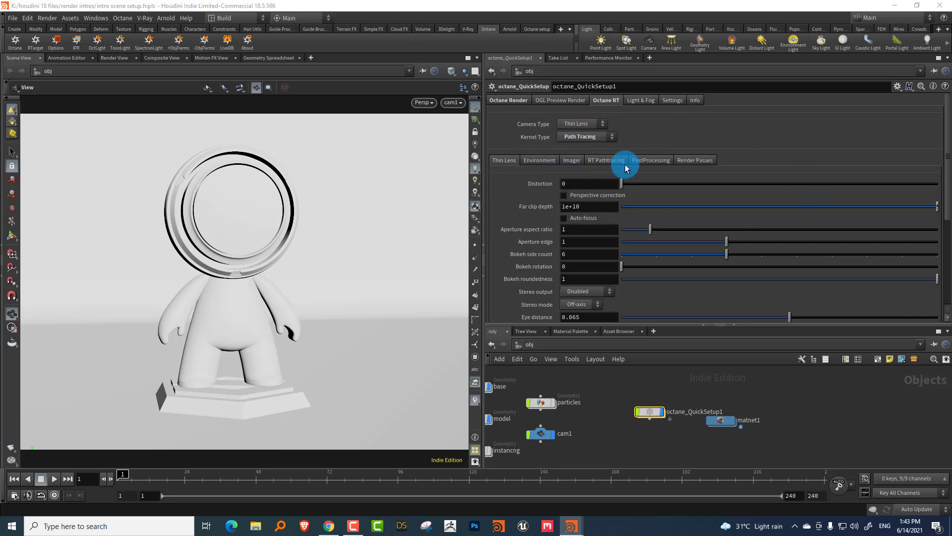
# Show more PT settings for the path tracing kernel and set both diffuse depth and specular depth to 4.
pyautogui.click(609, 162)
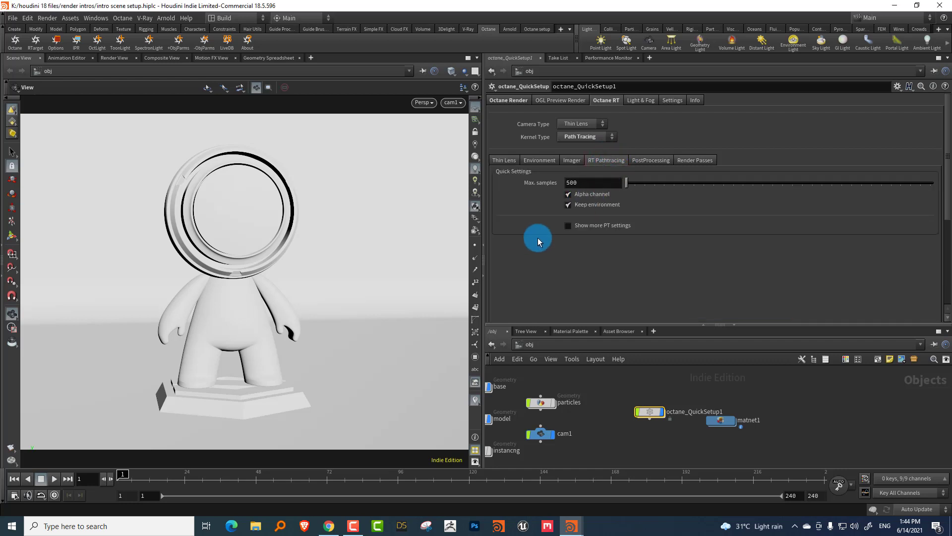
pyautogui.click(568, 226)
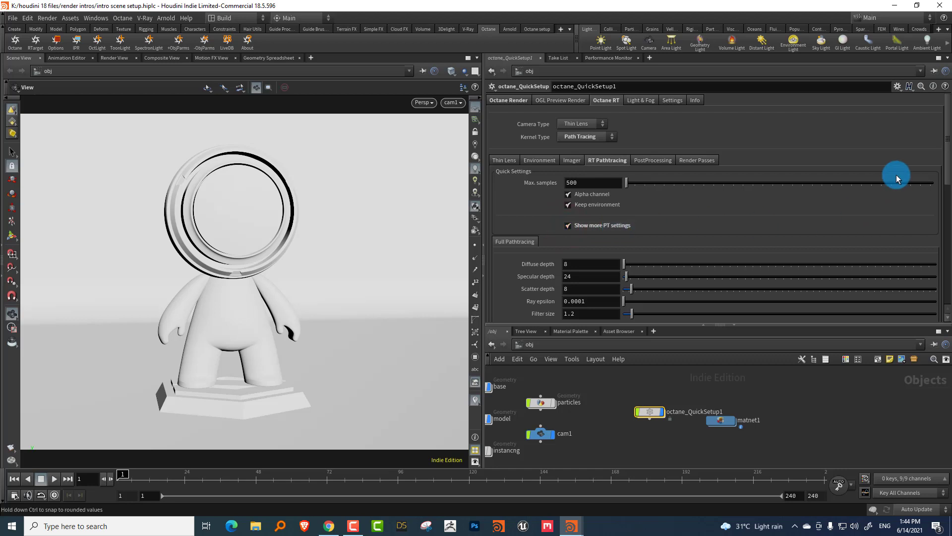
pyautogui.moveTo(947, 175); pyautogui.dragTo(947, 212)
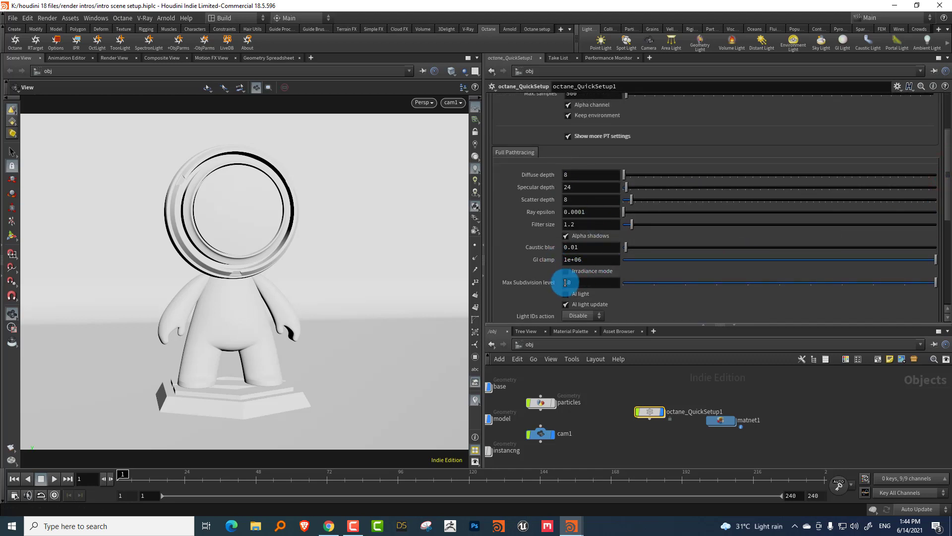
pyautogui.click(576, 175)
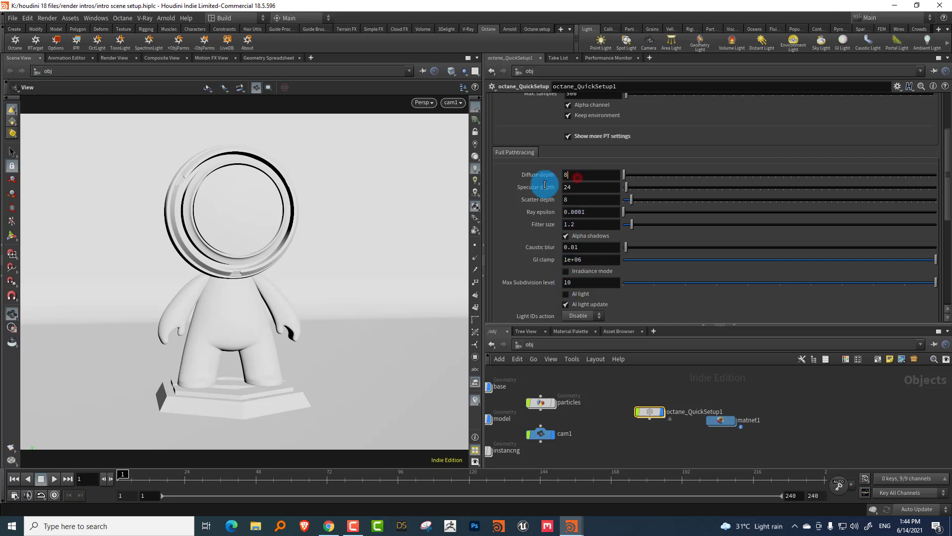
pyautogui.press('Tab')
pyautogui.write('4')
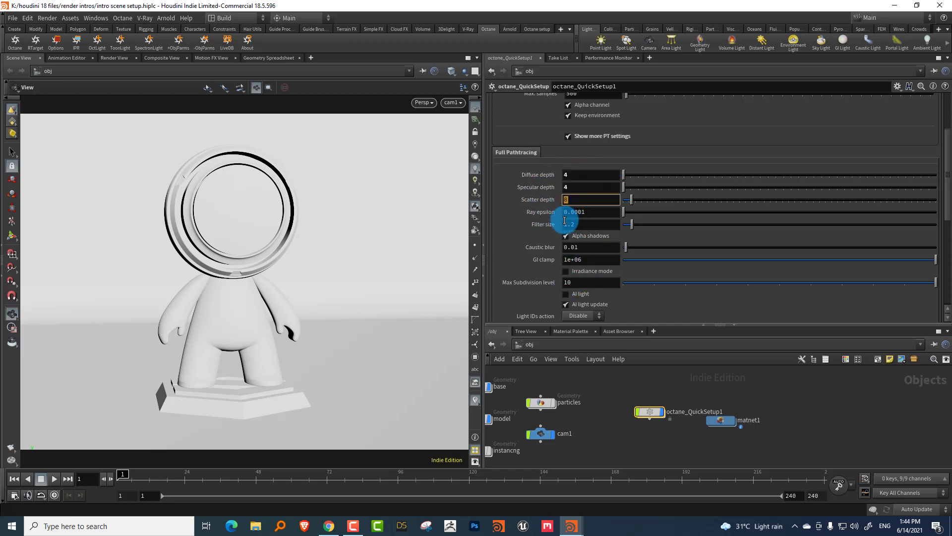
pyautogui.press('Tab')
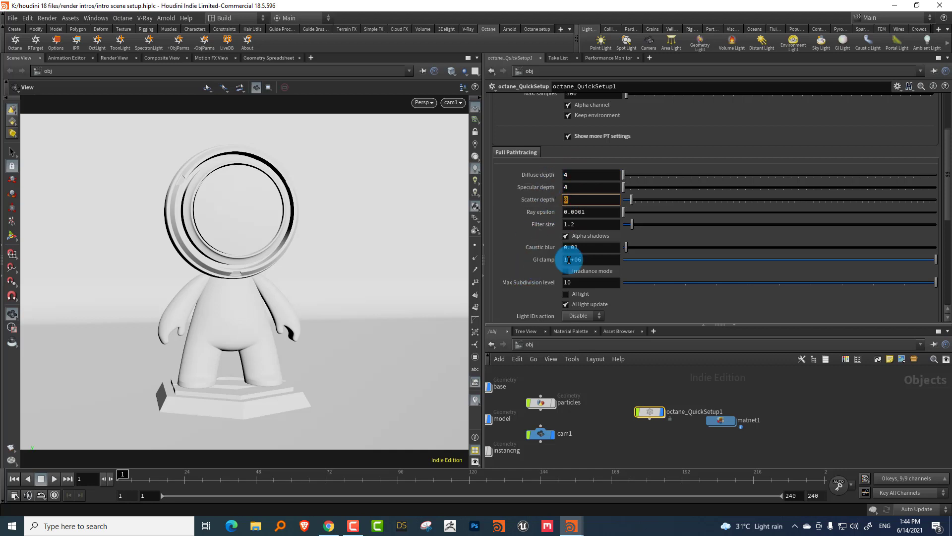
# Set the path tracing filter size to 1 and the GI clamp to 5.
pyautogui.click(584, 224)
pyautogui.press('Return')
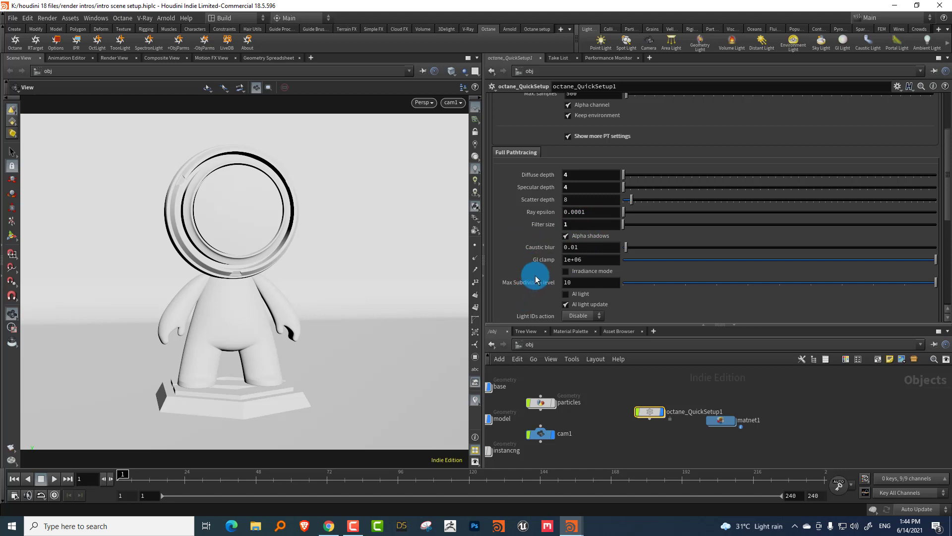
pyautogui.click(574, 222)
pyautogui.click(571, 221)
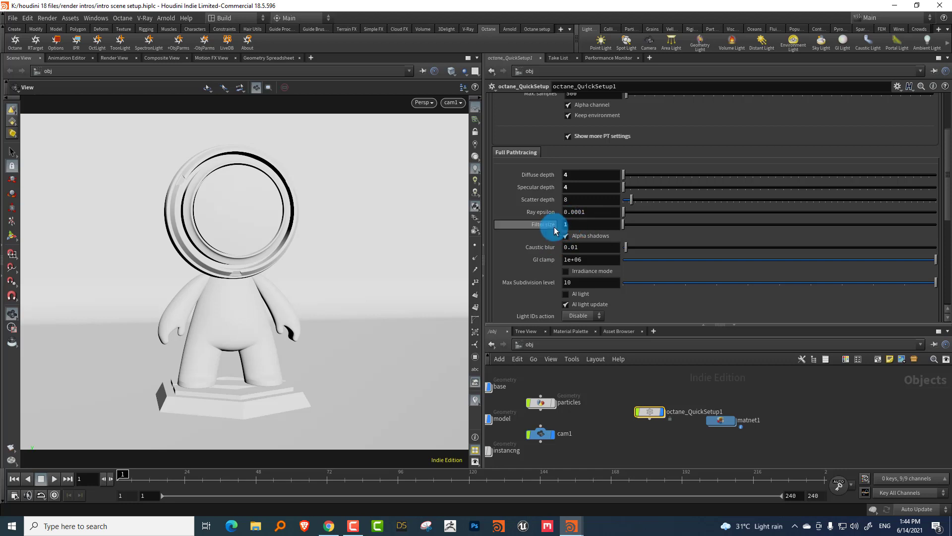
pyautogui.click(548, 226)
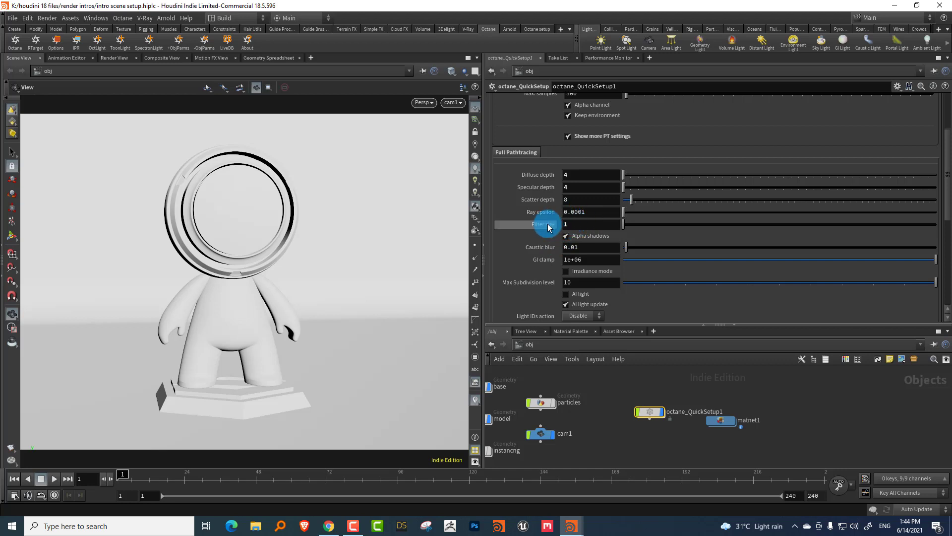
pyautogui.click(595, 260)
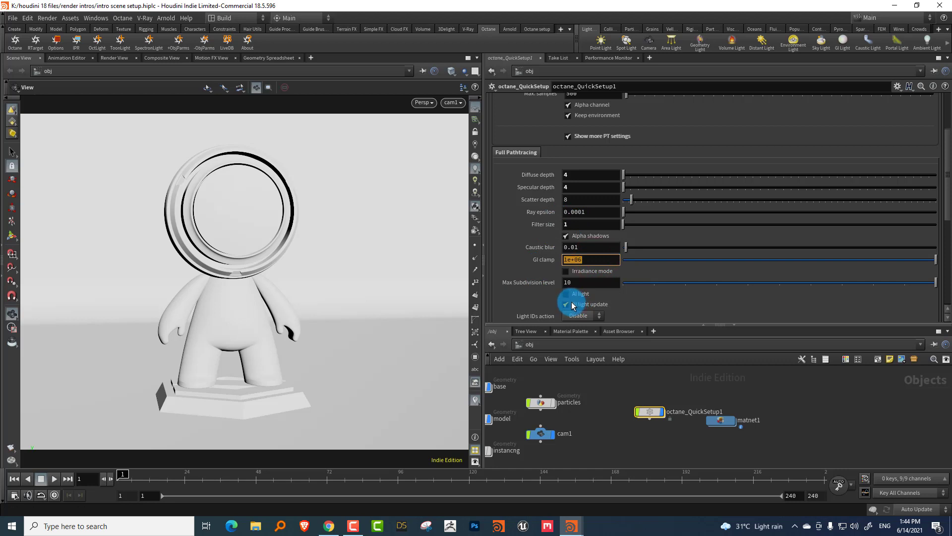
pyautogui.press('Return')
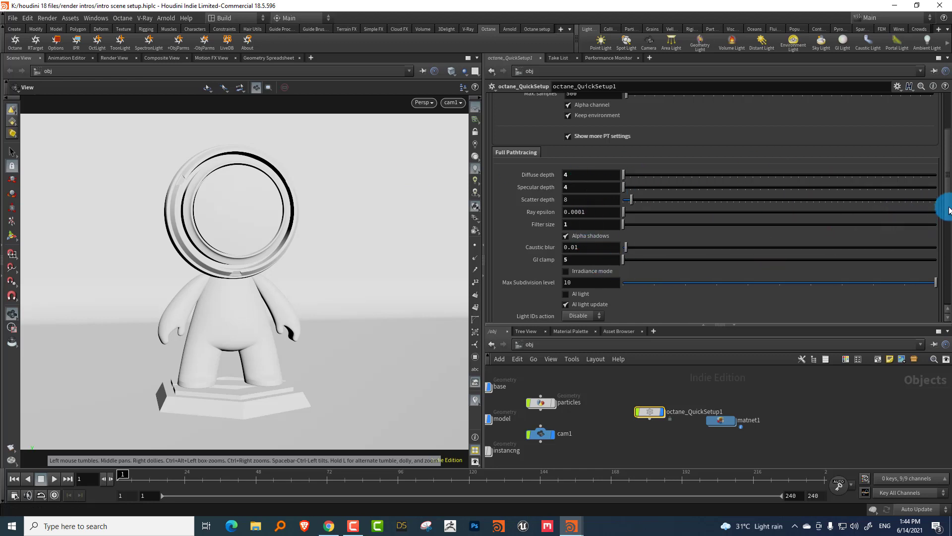
# Review the environment type choices in the Octane RT Environment settings and launch the Octane IPR.
pyautogui.moveTo(949, 196); pyautogui.dragTo(945, 156)
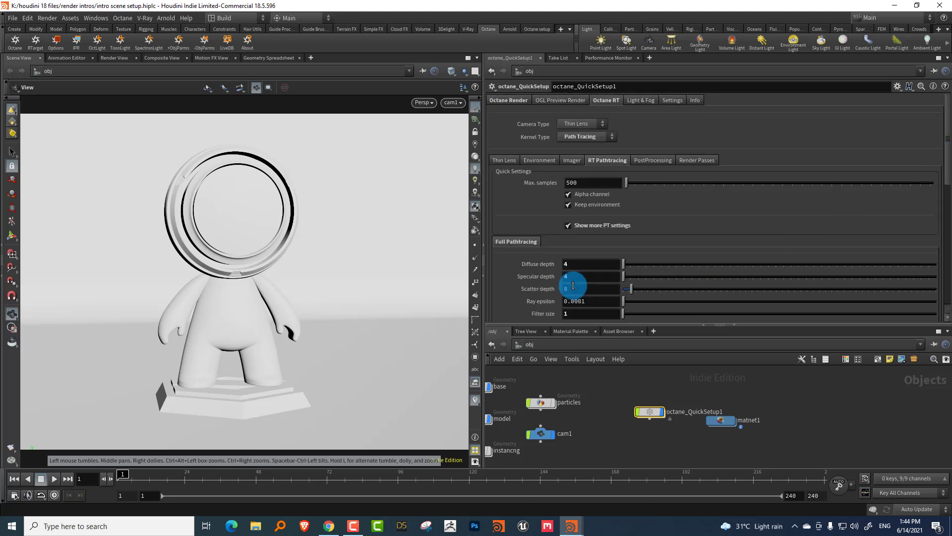
pyautogui.click(547, 164)
pyautogui.moveTo(614, 328); pyautogui.dragTo(614, 351)
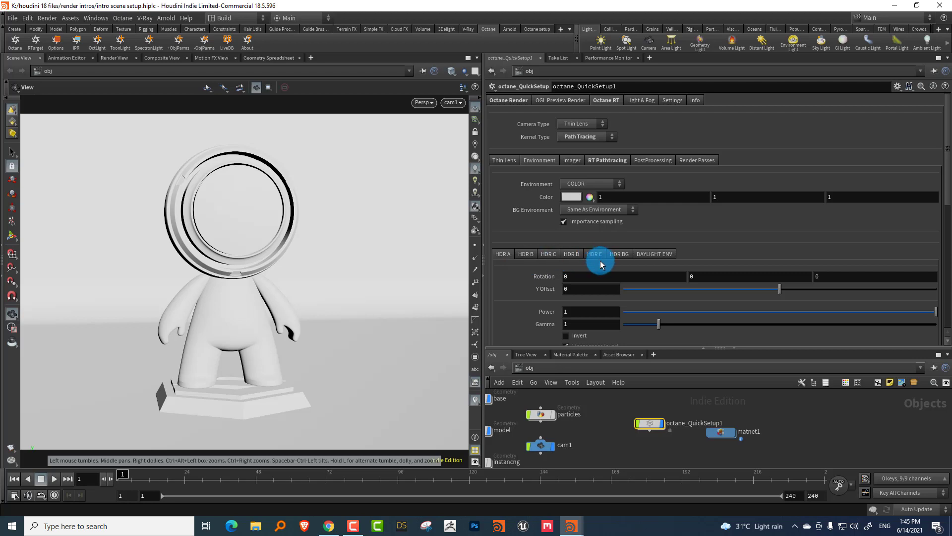
pyautogui.click(599, 189)
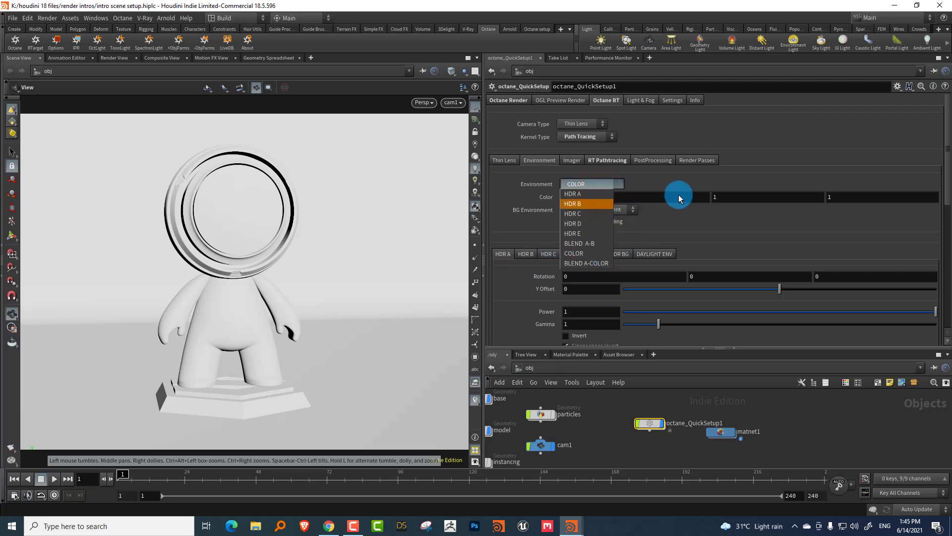
pyautogui.click(671, 183)
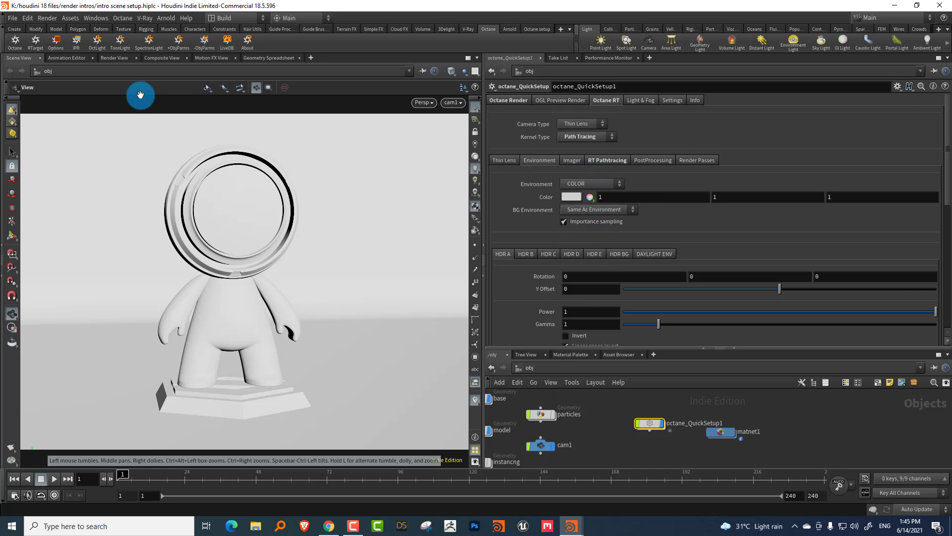
pyautogui.click(77, 40)
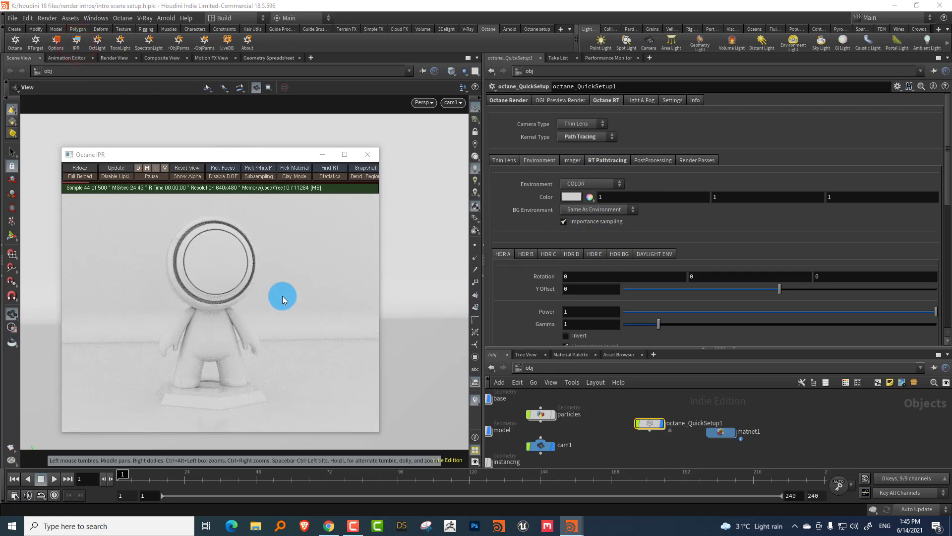
# Load Volume_3.hdr from the recent files as the HDR A environment image.
pyautogui.click(500, 254)
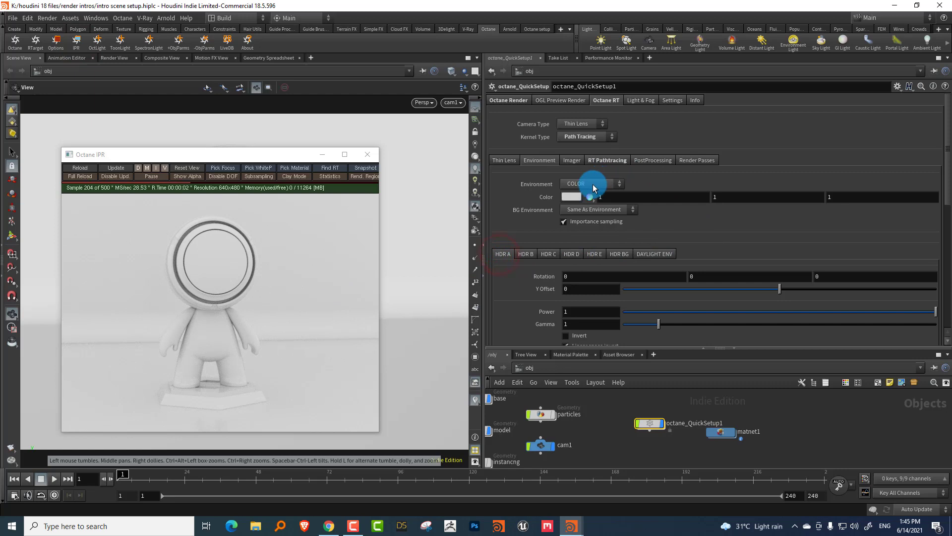
pyautogui.click(948, 191)
pyautogui.click(930, 295)
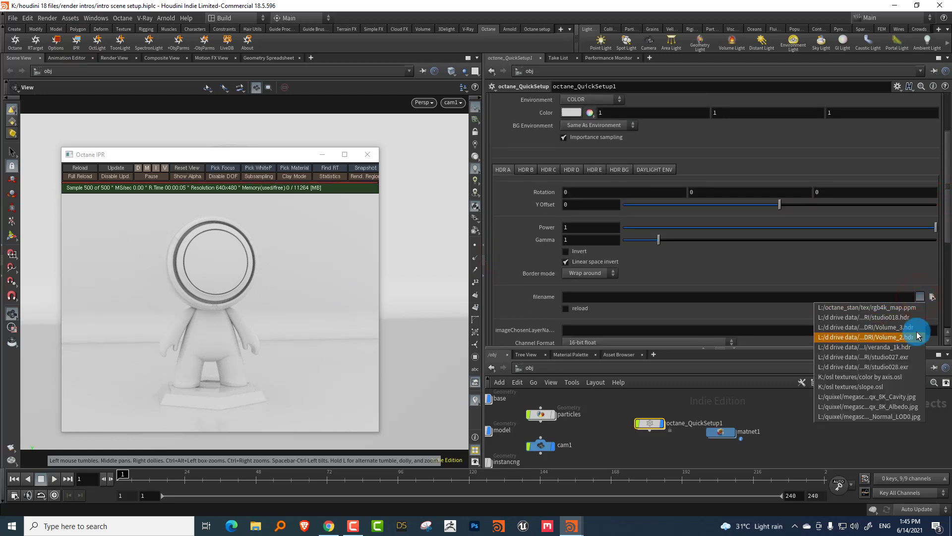
pyautogui.click(912, 326)
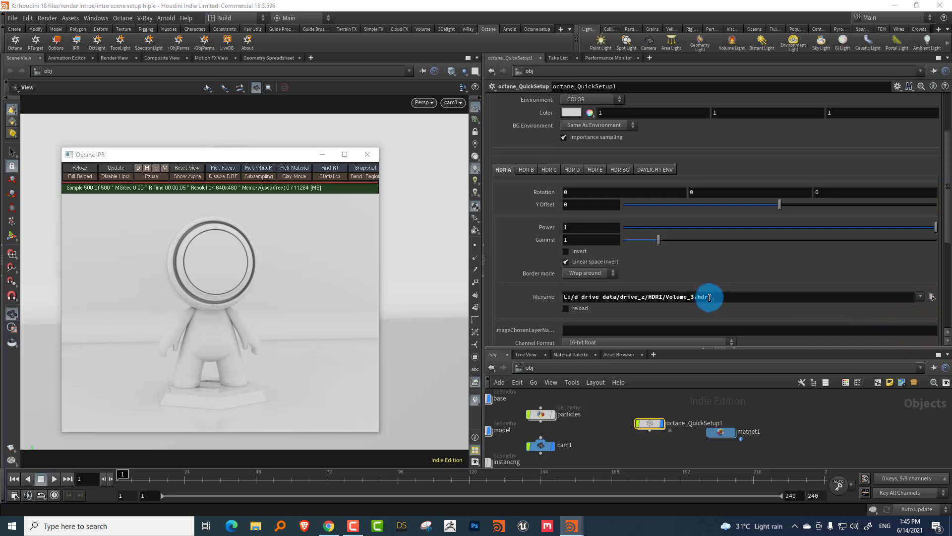
# Load studio018.hdr from the recent files as the HDR B environment image.
pyautogui.click(527, 170)
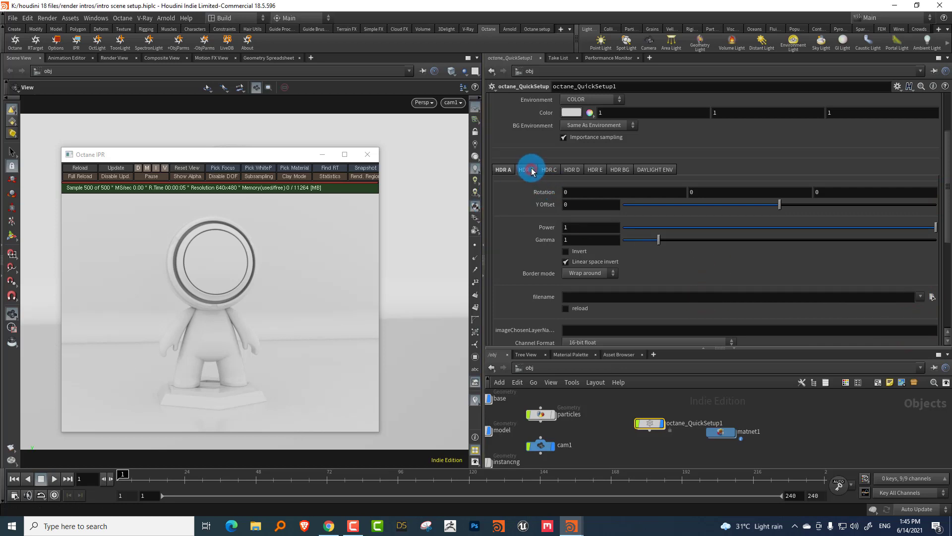
pyautogui.click(911, 296)
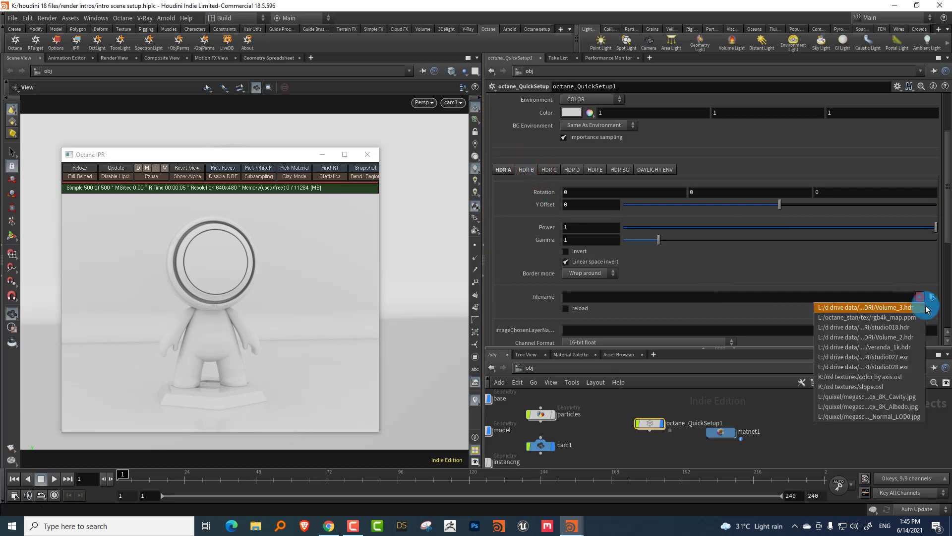
pyautogui.click(913, 328)
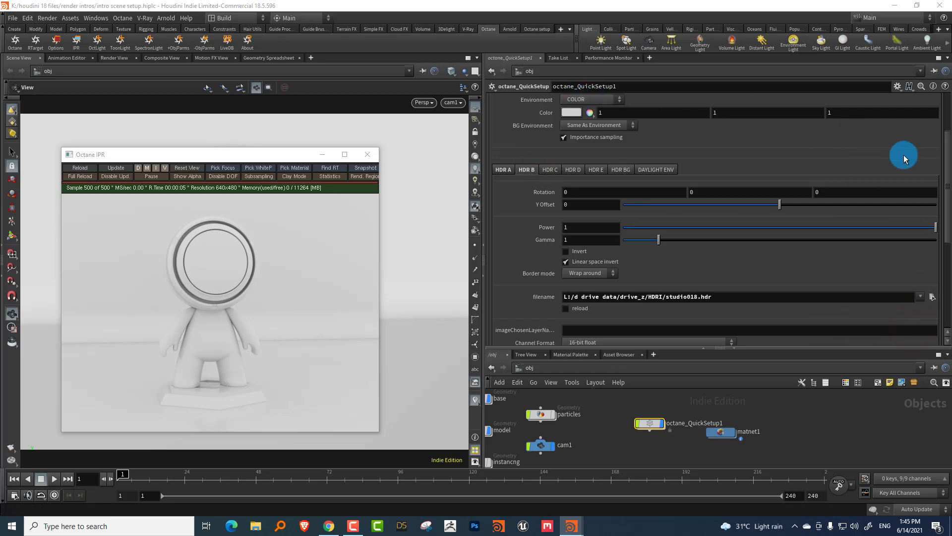
# Switch the environment to HDR A and set its Y rotation to -200.
pyautogui.click(946, 151)
pyautogui.click(591, 157)
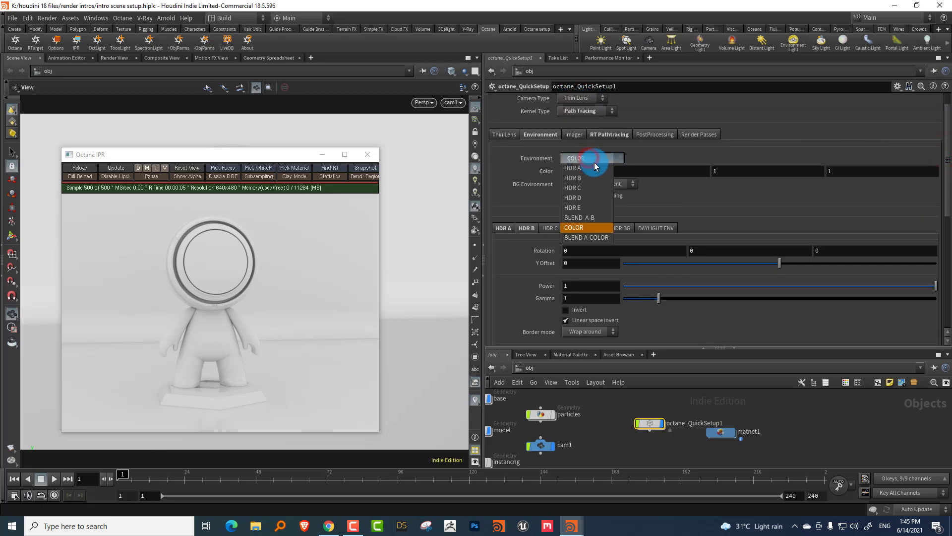
pyautogui.click(590, 170)
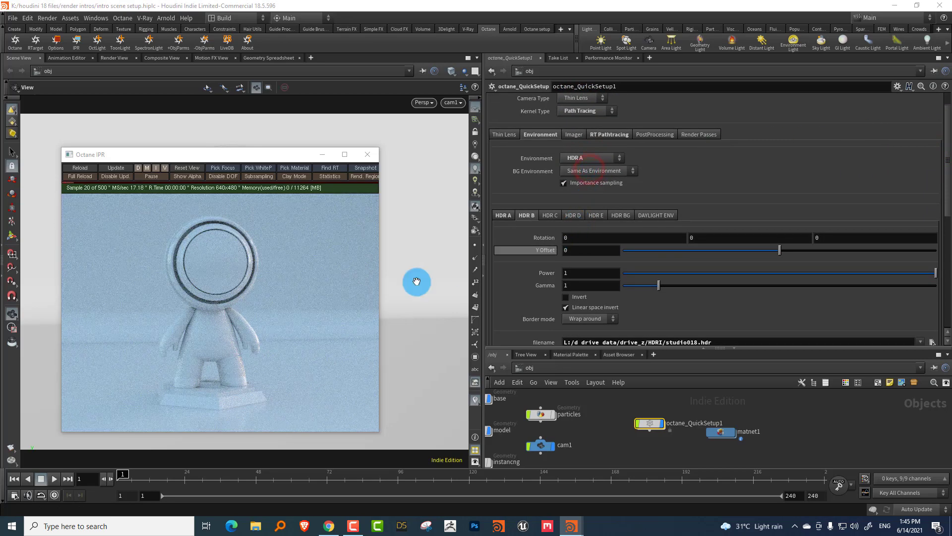
pyautogui.click(502, 214)
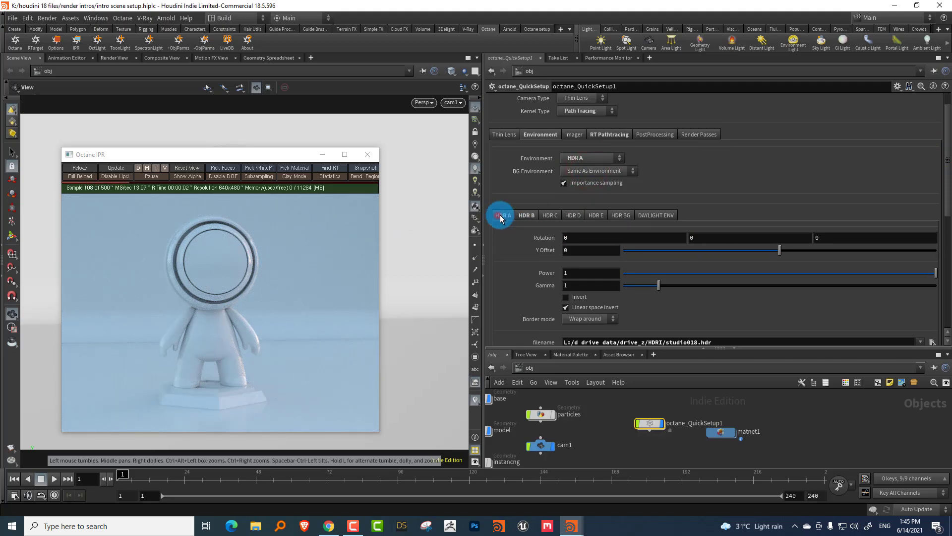
pyautogui.moveTo(710, 239); pyautogui.dragTo(612, 212, button='middle')
pyautogui.click(530, 286)
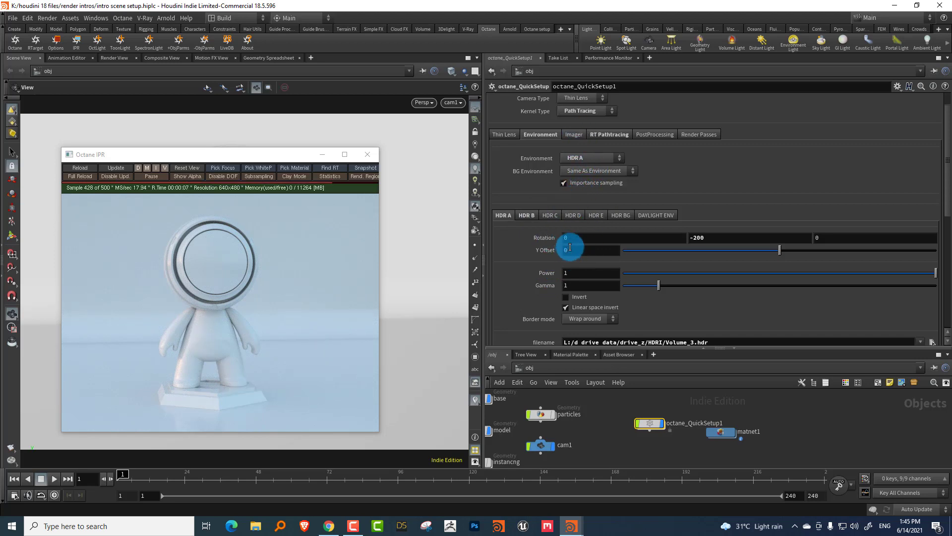
pyautogui.click(549, 239)
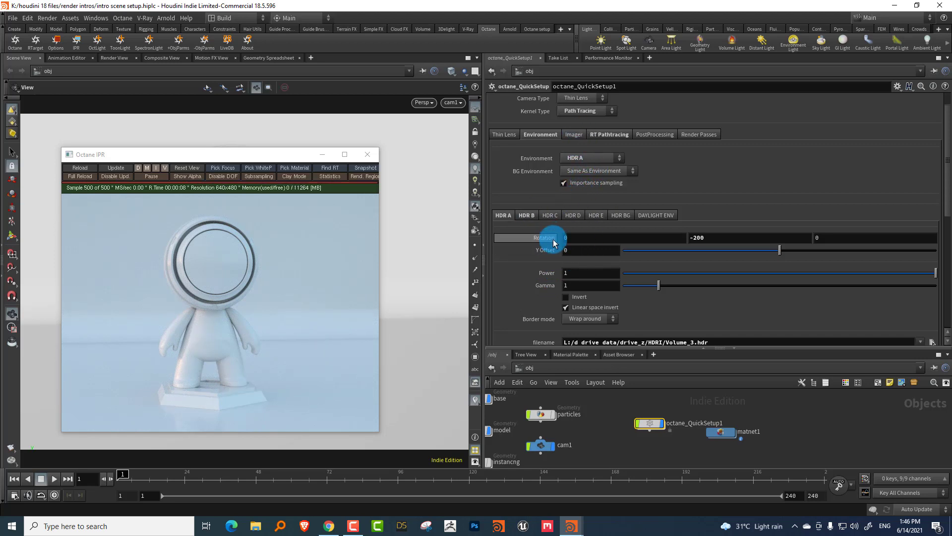
# Switch the environment to HDR B and set its power to about 0.643 and gamma to about 1.58.
pyautogui.click(593, 157)
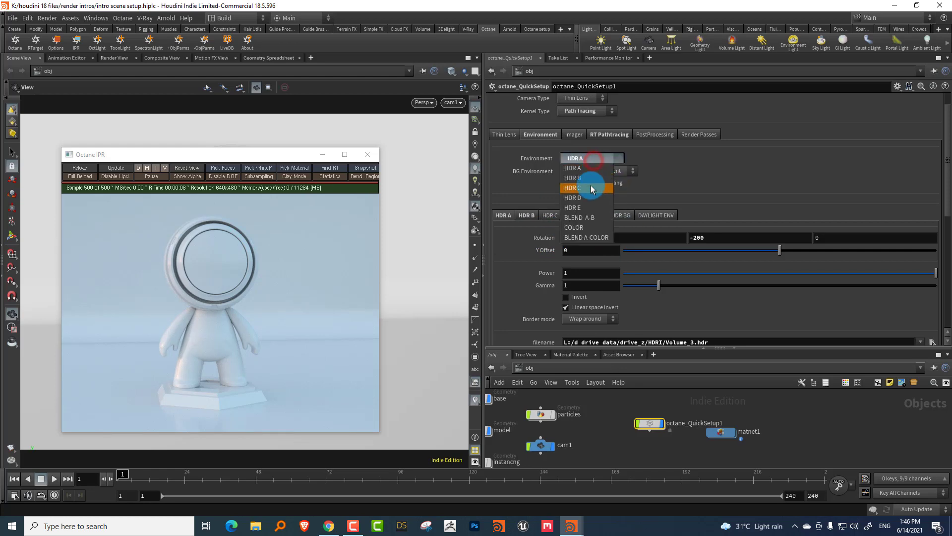
pyautogui.click(590, 180)
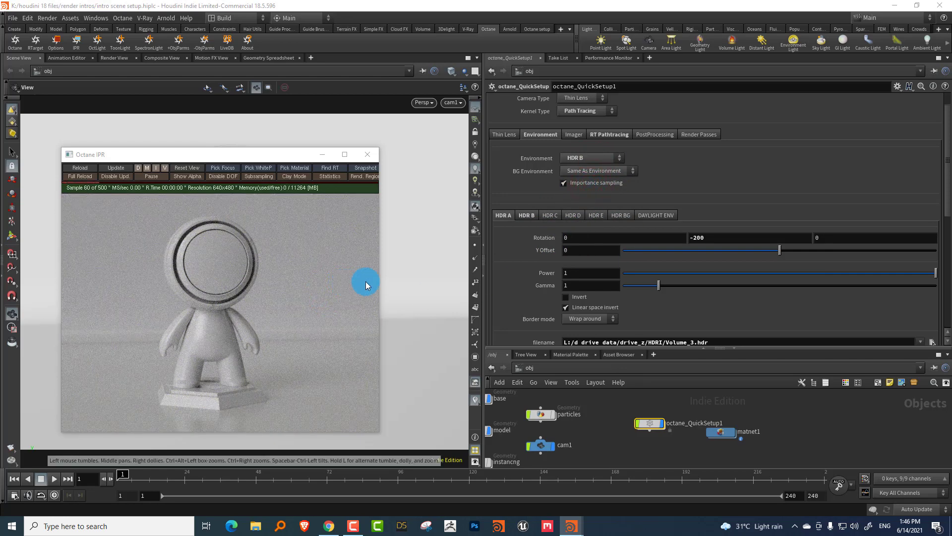
pyautogui.click(527, 215)
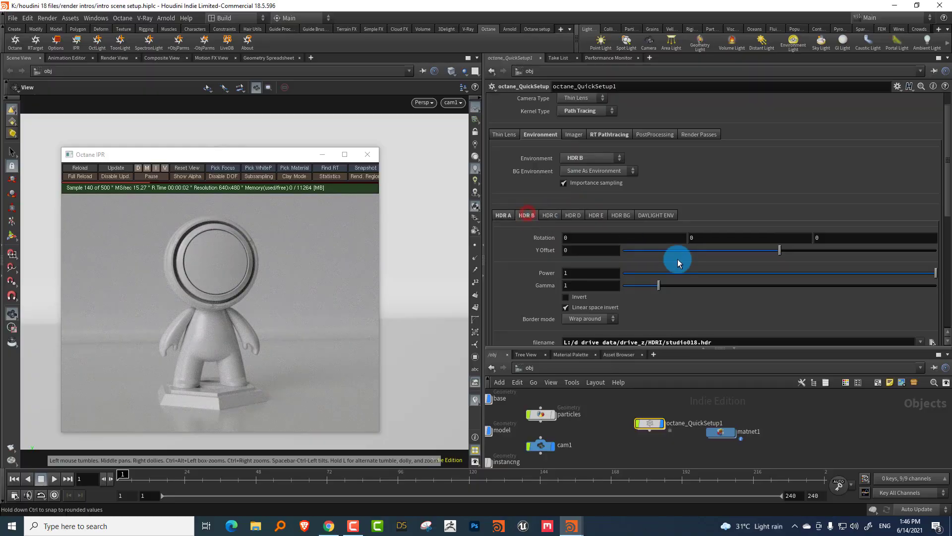
pyautogui.moveTo(671, 287); pyautogui.dragTo(685, 285)
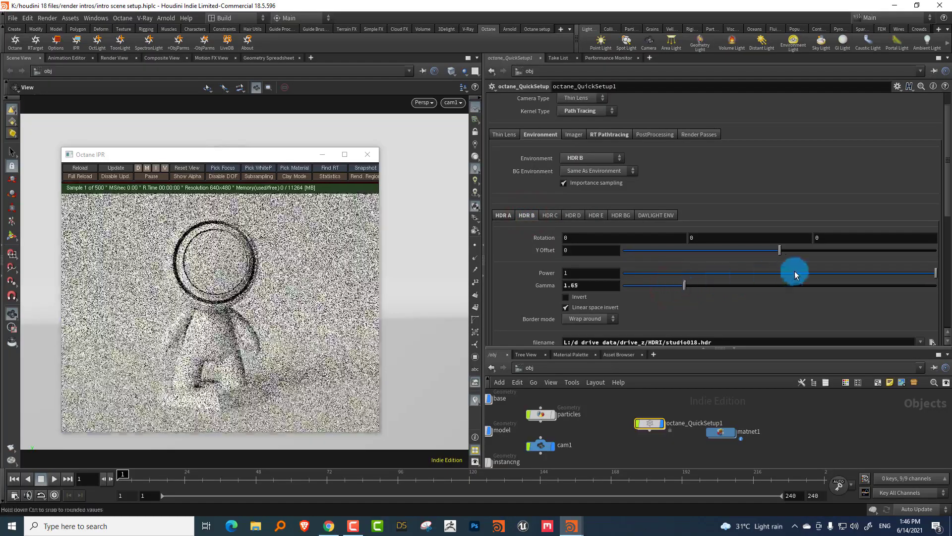
pyautogui.moveTo(794, 270)
pyautogui.mouseDown()
pyautogui.moveTo(744, 272)
pyautogui.moveTo(780, 273)
pyautogui.mouseUp()
pyautogui.click(806, 273)
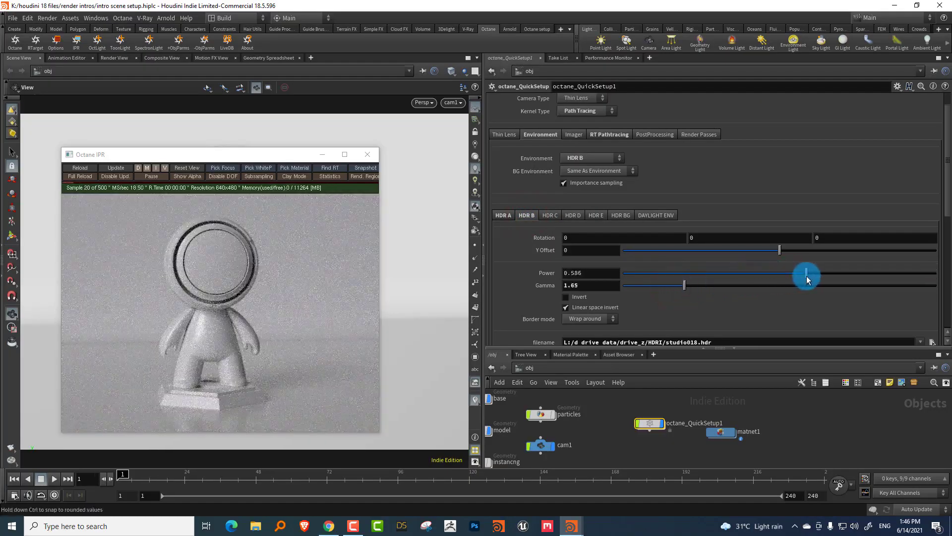
pyautogui.moveTo(688, 284); pyautogui.dragTo(681, 287)
pyautogui.click(824, 272)
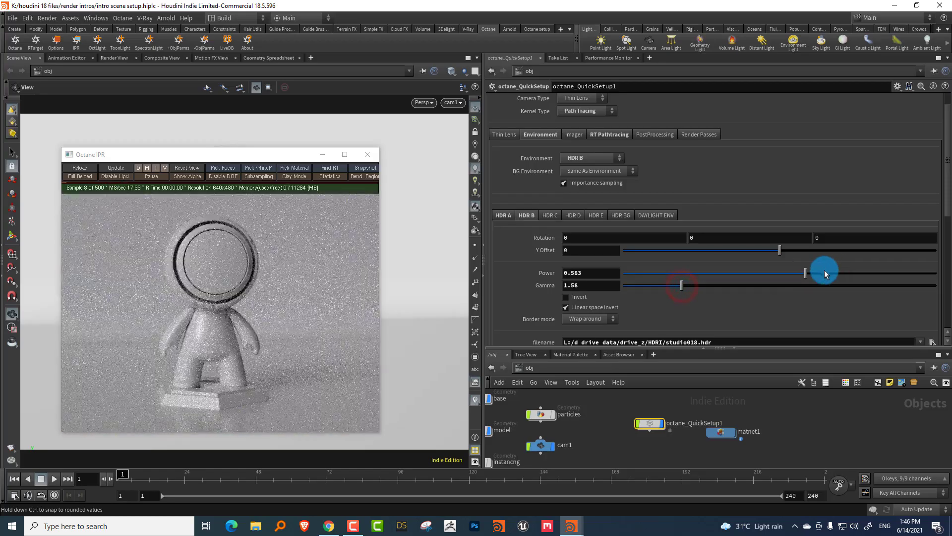
# Set the Y rotation of HDR B to 120.
pyautogui.moveTo(706, 238); pyautogui.dragTo(769, 192, button='middle')
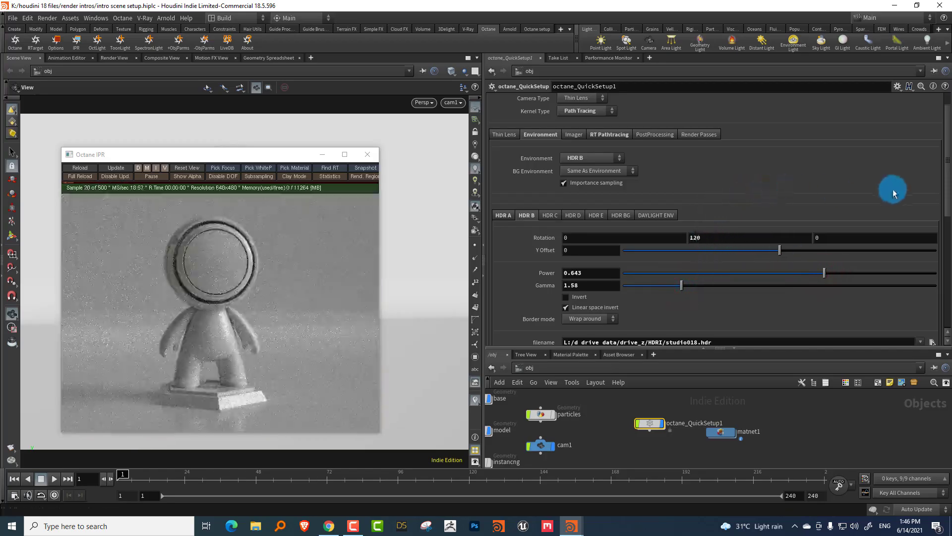
pyautogui.moveTo(947, 213); pyautogui.dragTo(947, 270)
pyautogui.scroll(5, 947, 247)
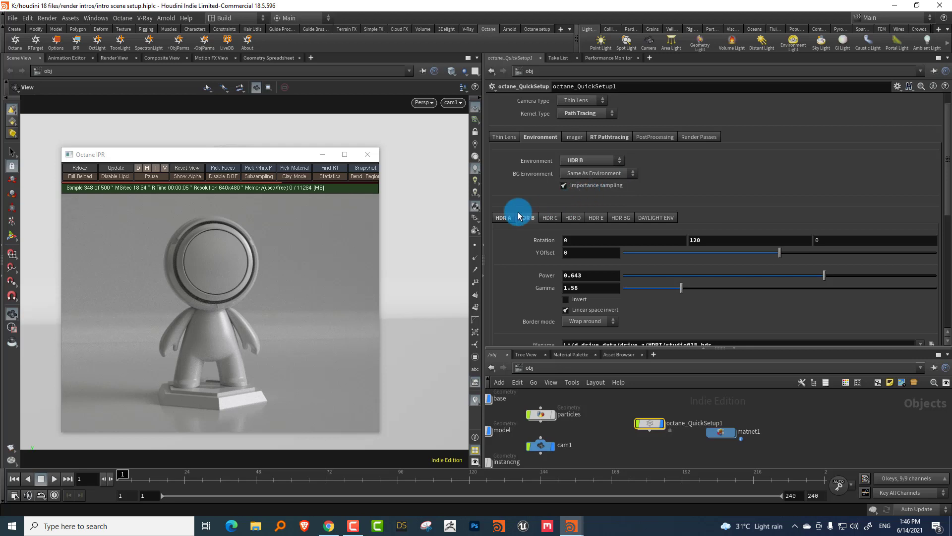
# Look through cam1 again in the viewport and lock the camera to the view.
pyautogui.moveTo(285, 160); pyautogui.dragTo(172, 158)
pyautogui.moveTo(341, 252); pyautogui.dragTo(377, 253)
pyautogui.click(451, 103)
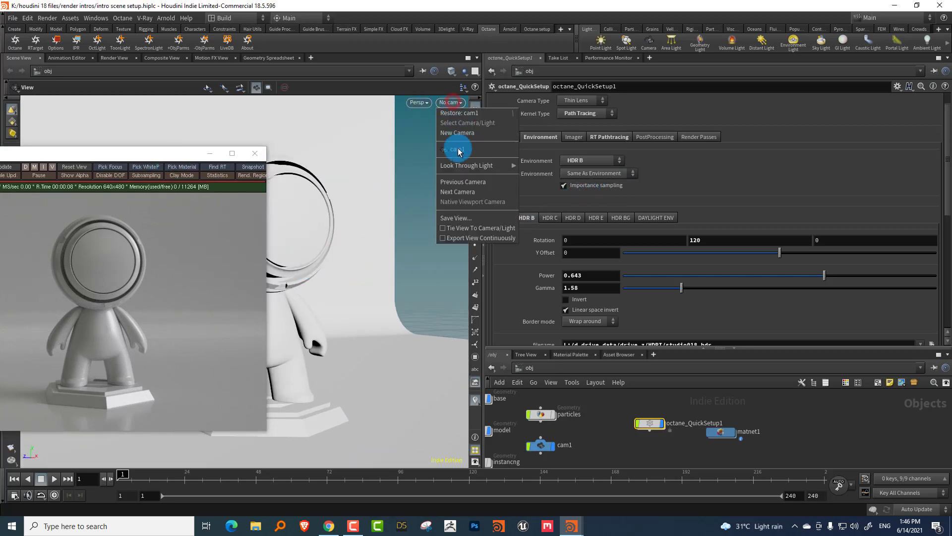
pyautogui.click(462, 149)
pyautogui.click(475, 132)
# Orbit cam1 around the model to examine the HDR background behind it in the Octane IPR.
pyautogui.moveTo(169, 151); pyautogui.dragTo(745, 168)
pyautogui.moveTo(338, 228); pyautogui.dragTo(277, 221)
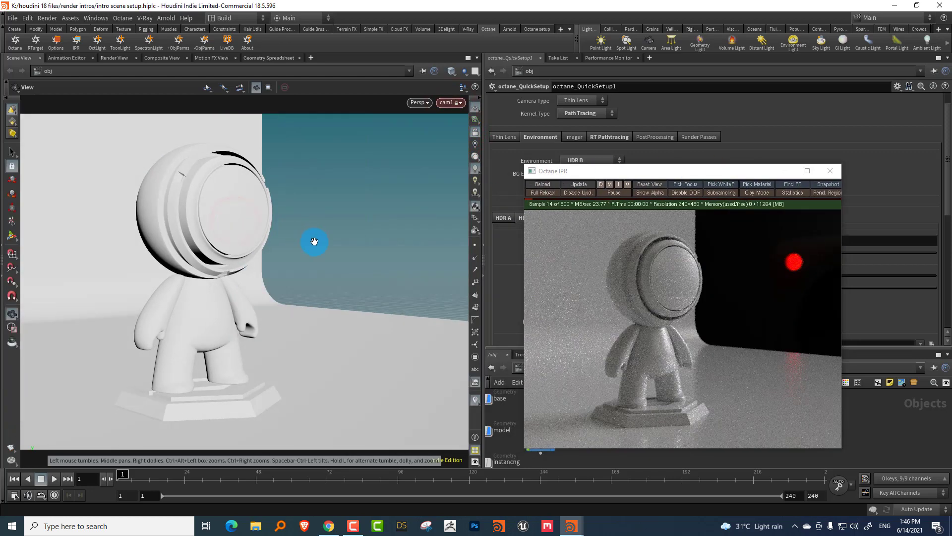
pyautogui.moveTo(206, 213); pyautogui.dragTo(234, 214)
pyautogui.moveTo(601, 170); pyautogui.dragTo(144, 148)
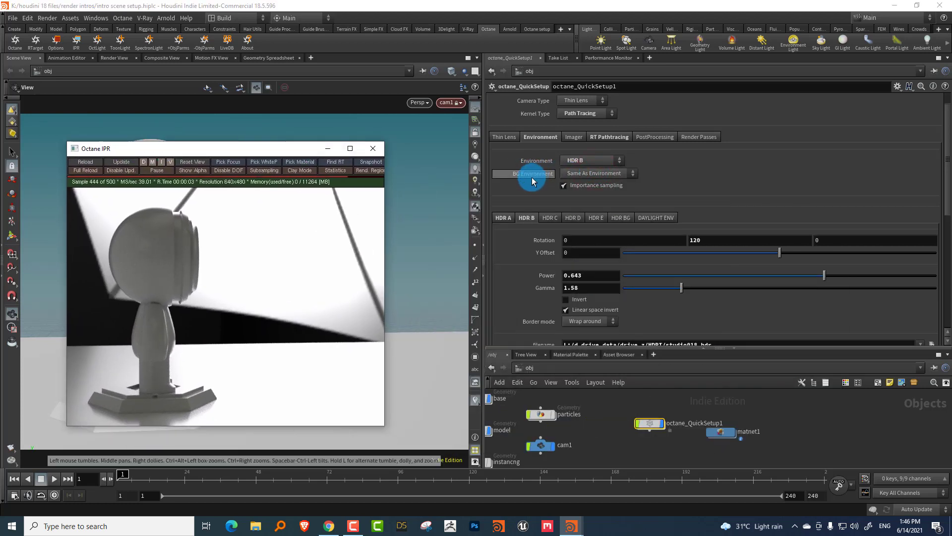
# Set the BG environment to COLOR and make its color a light gray of 0.653.
pyautogui.click(595, 173)
pyautogui.click(608, 192)
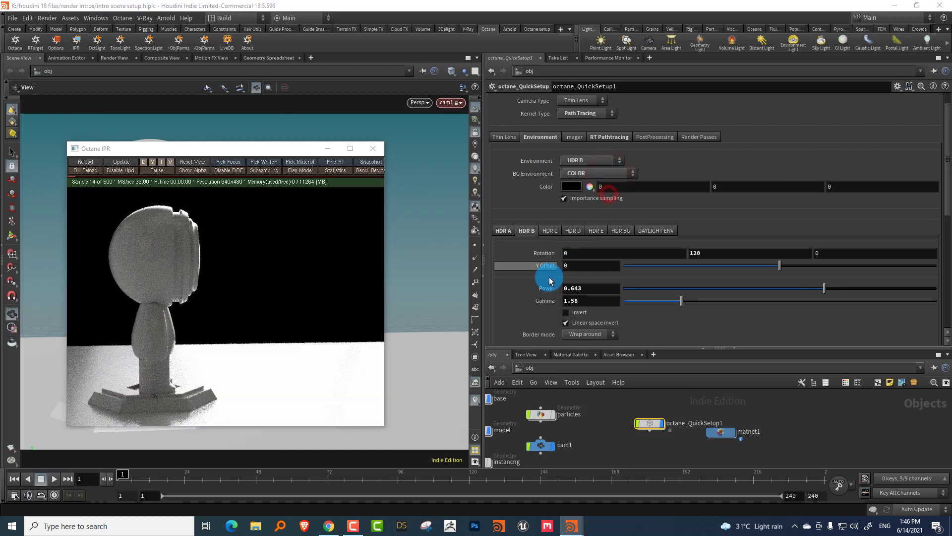
pyautogui.click(571, 186)
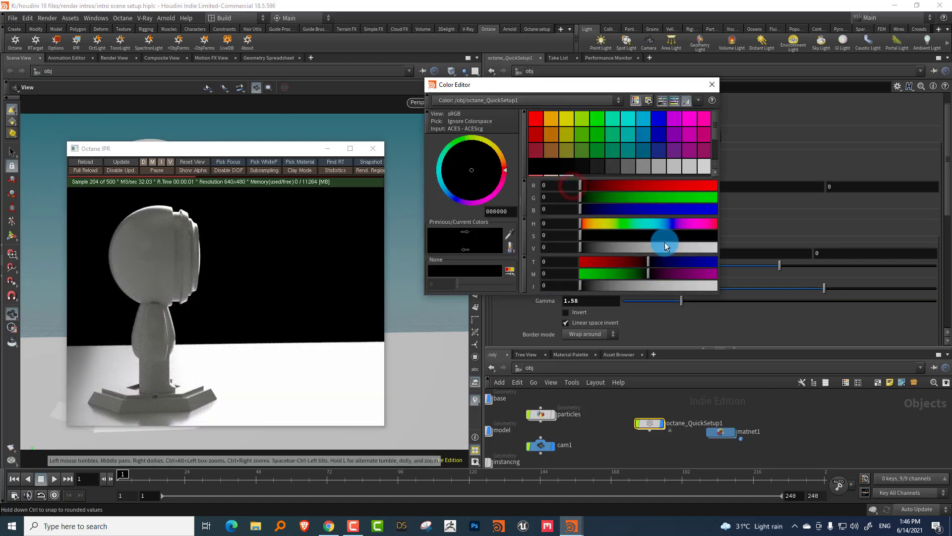
pyautogui.moveTo(665, 246); pyautogui.dragTo(673, 250)
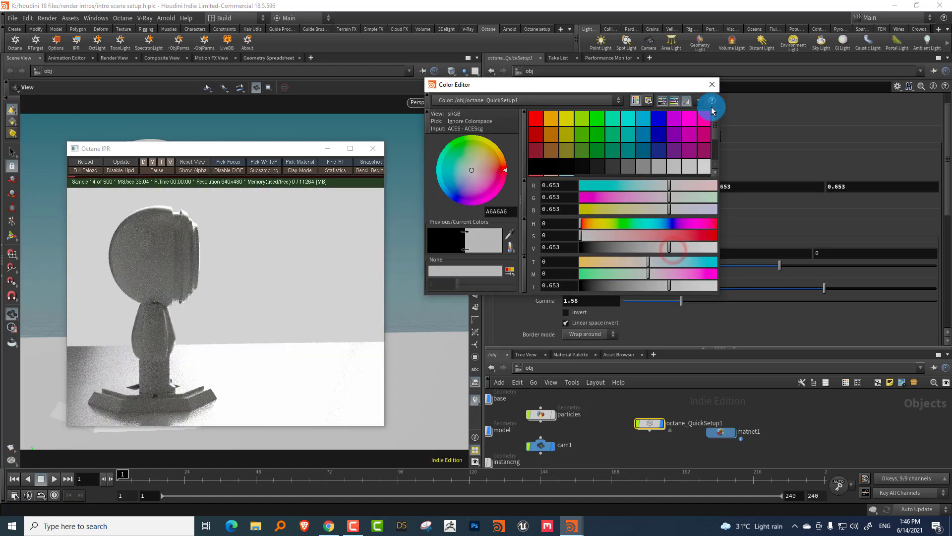
pyautogui.click(712, 84)
pyautogui.click(208, 163)
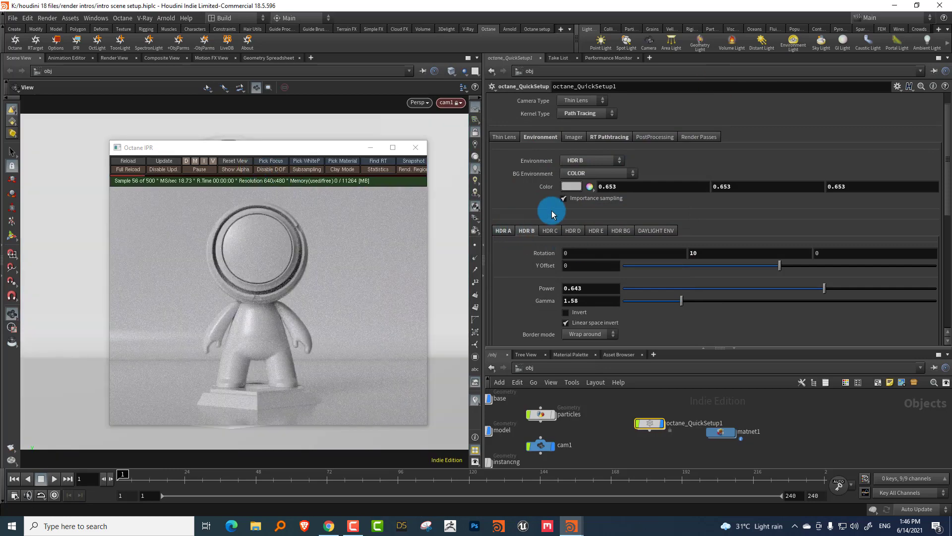
# Switch the environment back to HDR A and set its gamma to about 1.56.
pyautogui.click(594, 162)
pyautogui.click(590, 168)
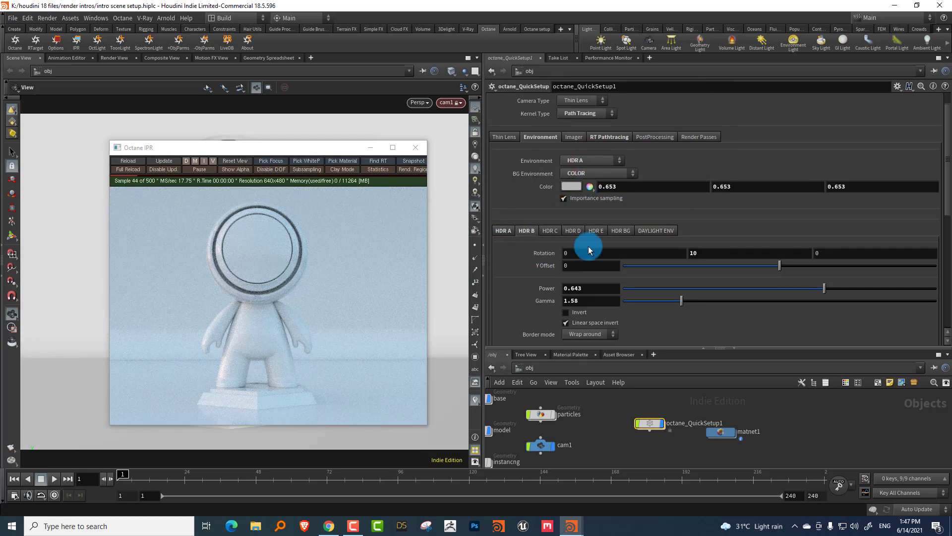
pyautogui.moveTo(689, 303); pyautogui.dragTo(681, 306)
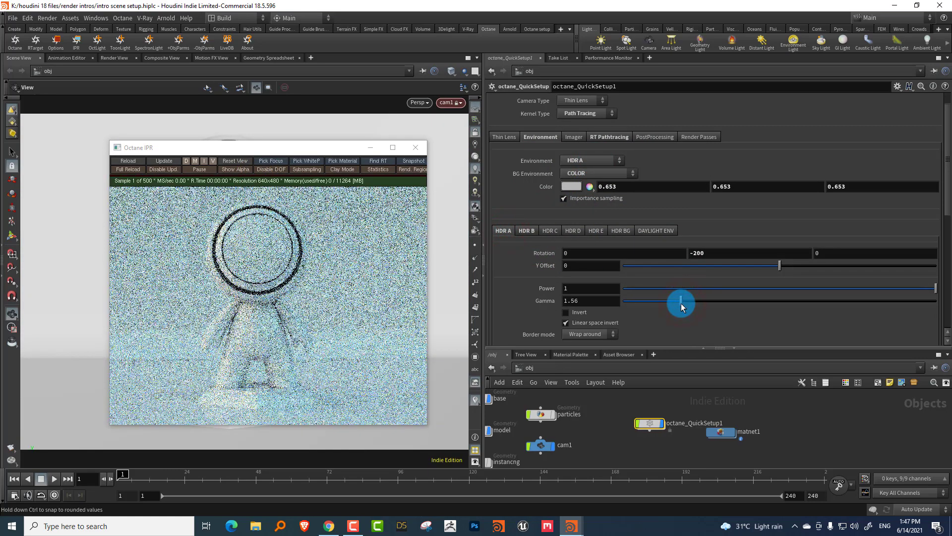
pyautogui.moveTo(331, 150); pyautogui.dragTo(388, 123)
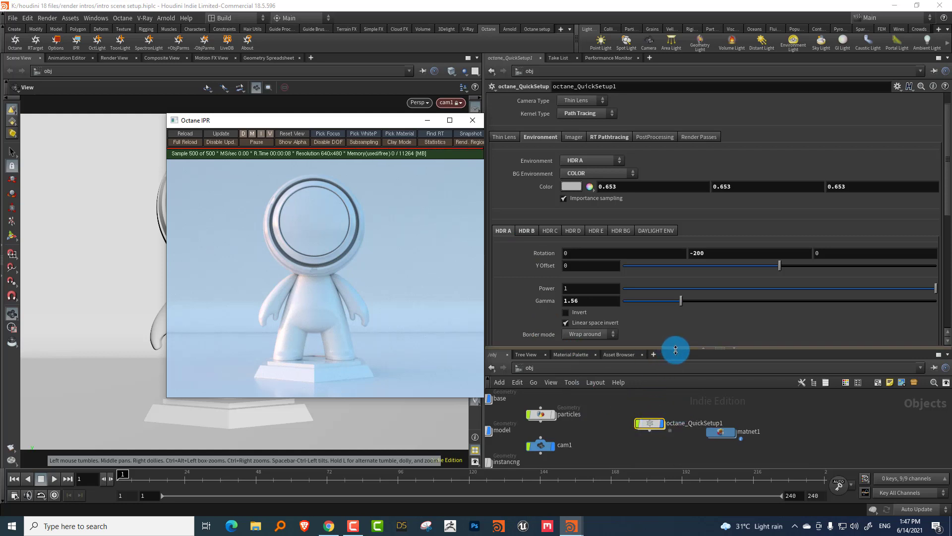
# Enlarge the network editor and move the Octane IPR clear of the viewport.
pyautogui.moveTo(675, 349); pyautogui.dragTo(681, 287)
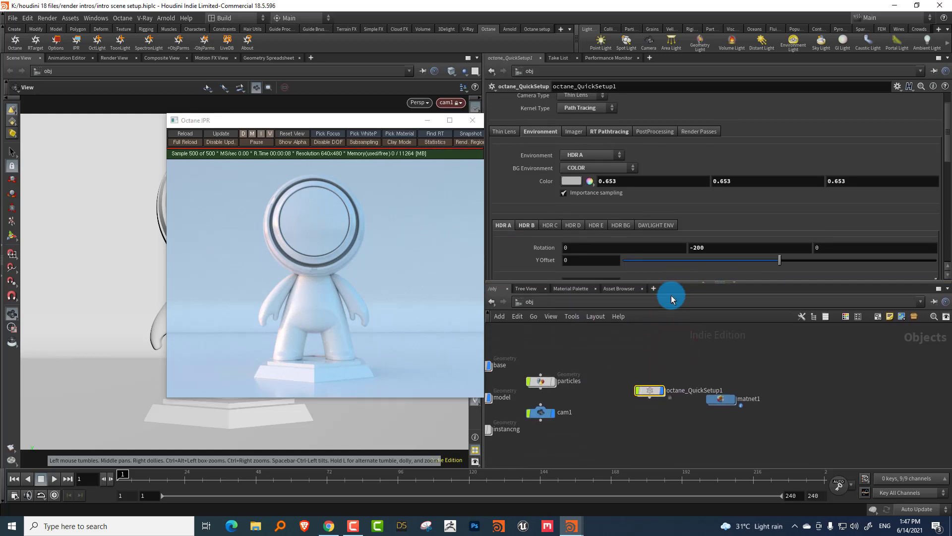
pyautogui.moveTo(394, 120); pyautogui.dragTo(300, 137)
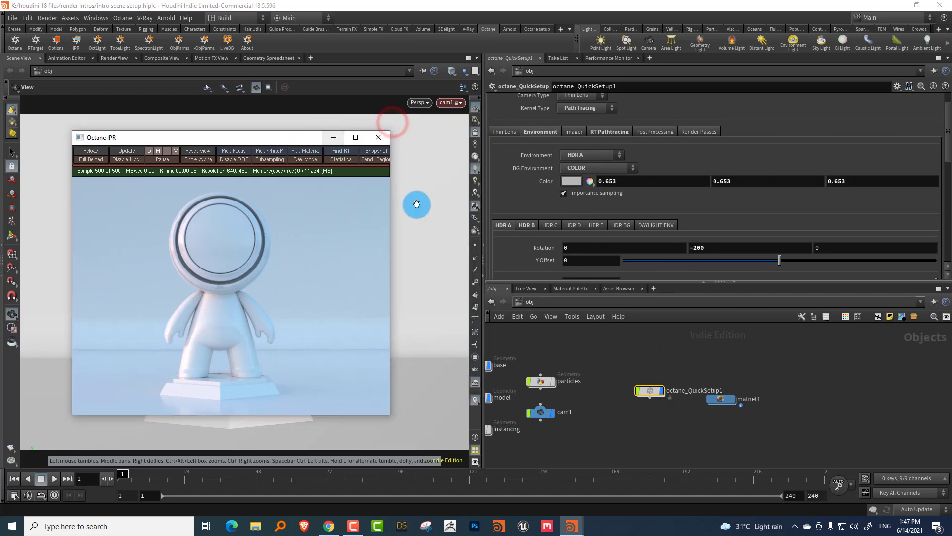
pyautogui.click(625, 361)
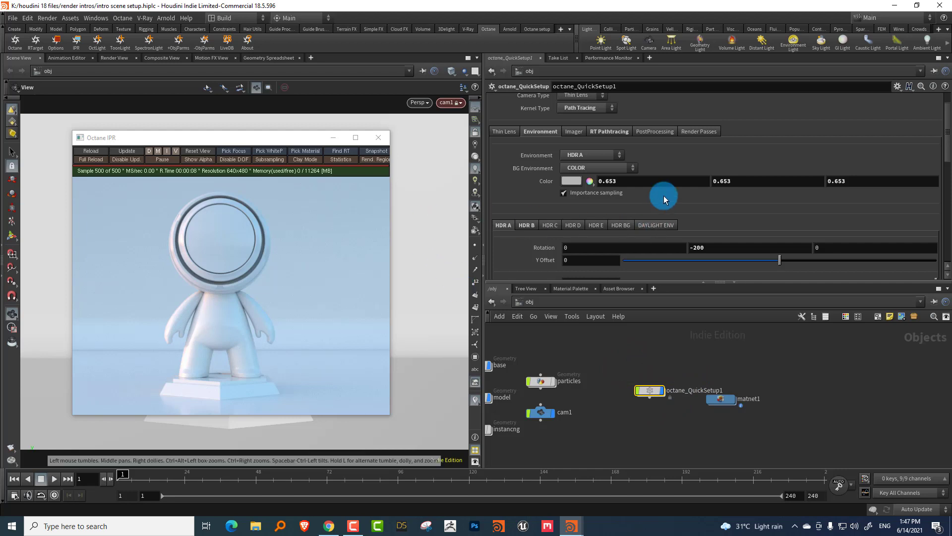
pyautogui.moveTo(278, 143); pyautogui.dragTo(713, 65)
pyautogui.click(802, 359)
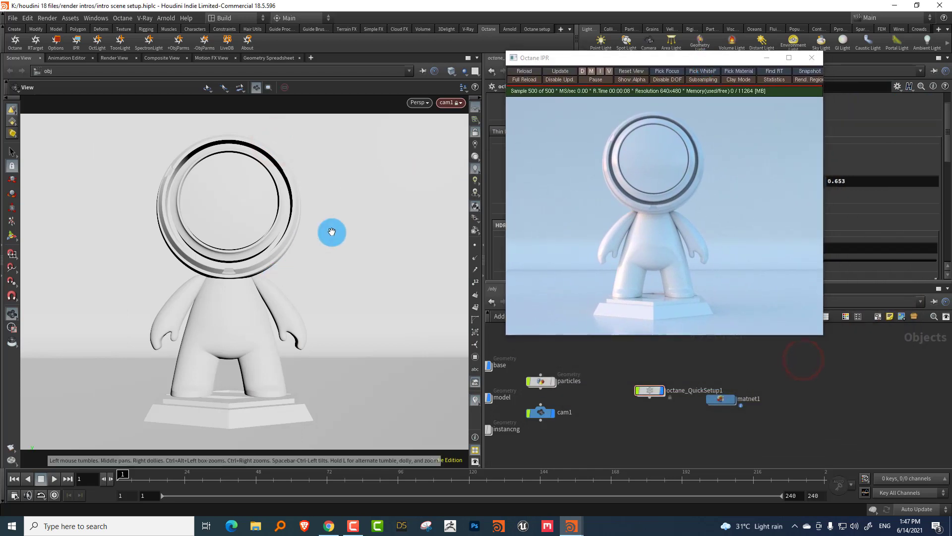
# Unlock cam1 from the view and close the Octane IPR.
pyautogui.click(475, 132)
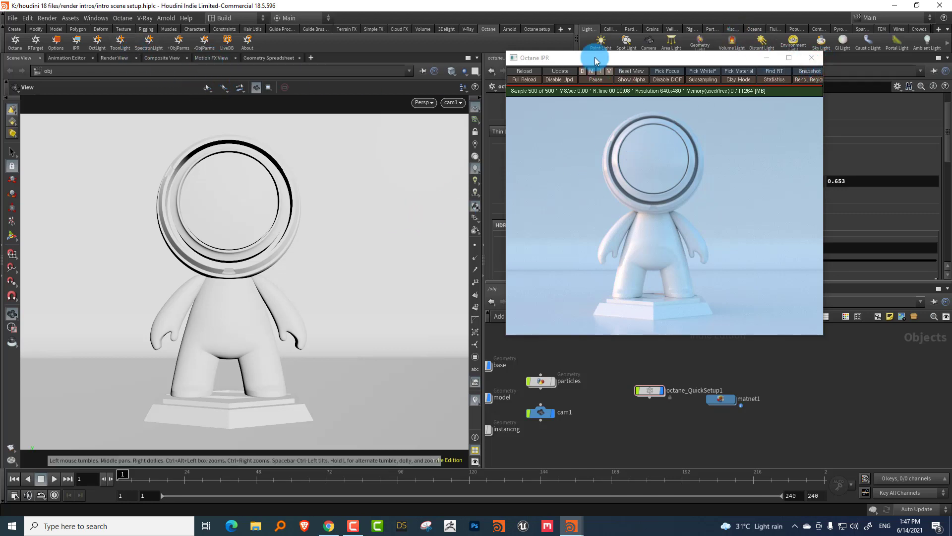
pyautogui.moveTo(595, 61); pyautogui.dragTo(594, 39)
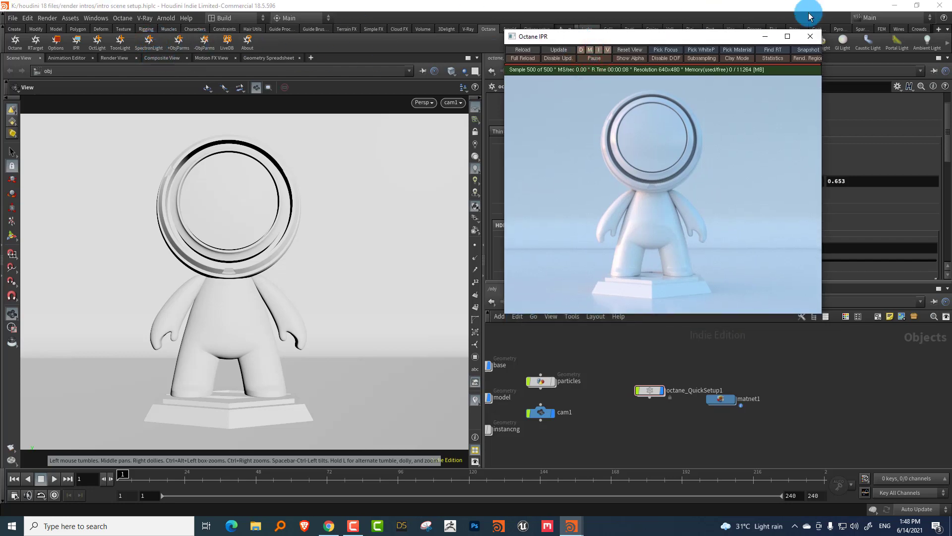
pyautogui.click(810, 37)
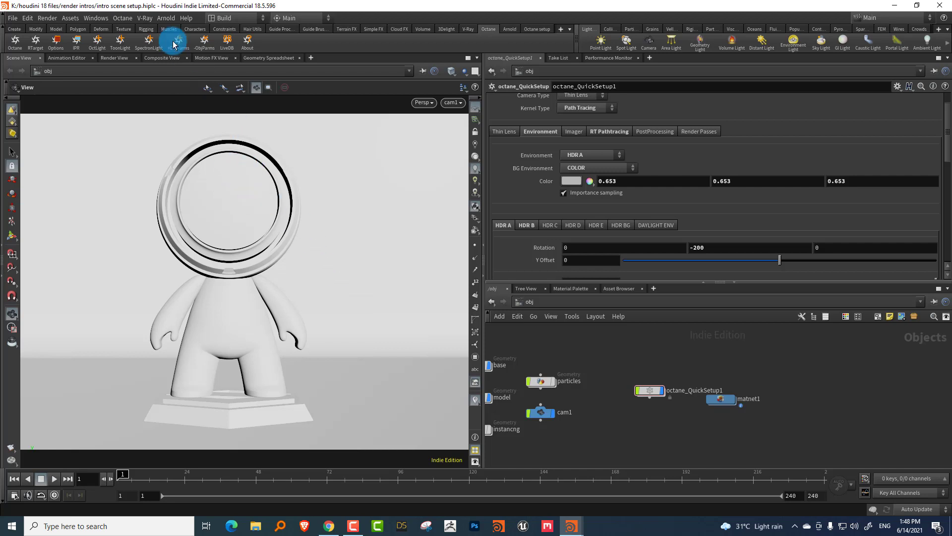
# Add an Octane light to the scene and raise it beside the model to about Y 0.908, Z -0.765.
pyautogui.click(98, 42)
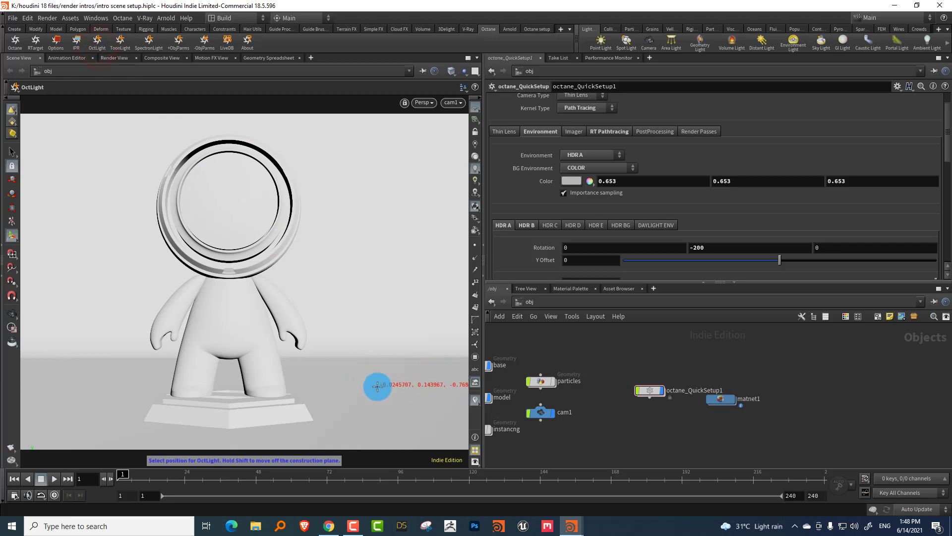
pyautogui.press('Return')
pyautogui.moveTo(188, 418); pyautogui.dragTo(382, 196)
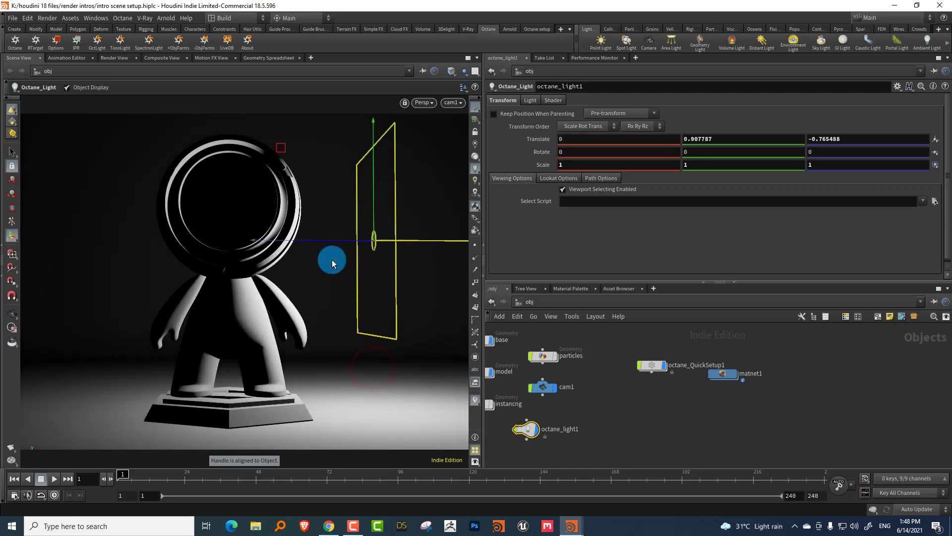
# Rotate the Octane light to about 171.4 on Y, place it near X 0.819, Y 1.373, Z -0.836, and start the IPR.
pyautogui.press('r')
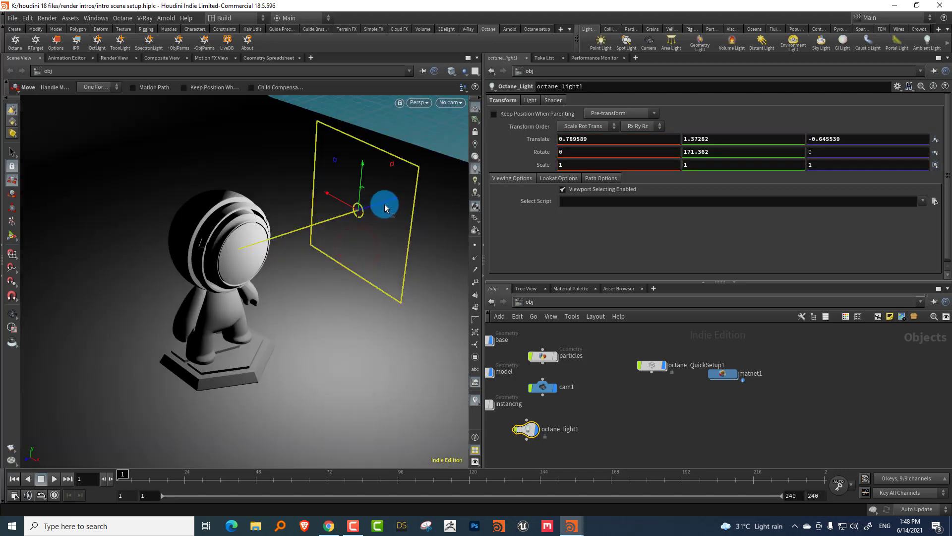
pyautogui.moveTo(386, 205); pyautogui.dragTo(402, 193)
pyautogui.click(76, 40)
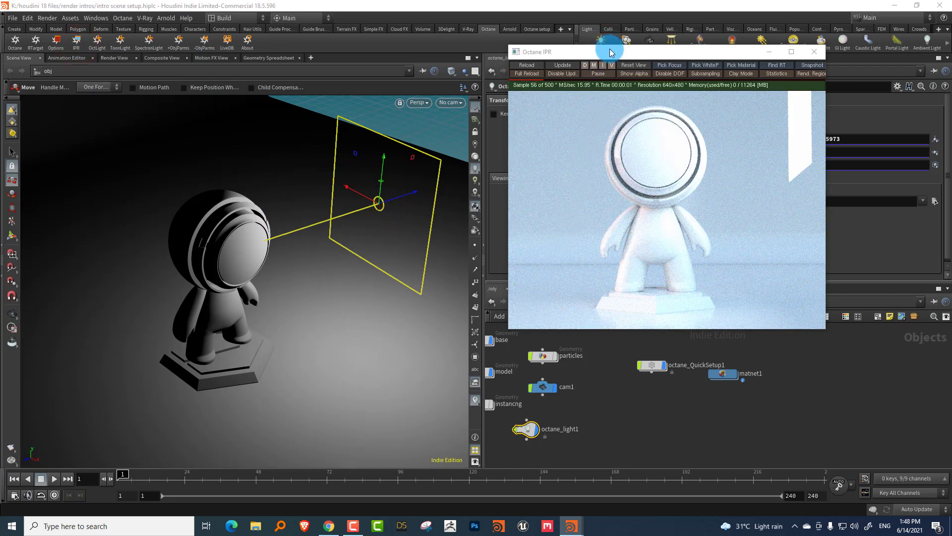
pyautogui.moveTo(610, 50); pyautogui.dragTo(266, 130)
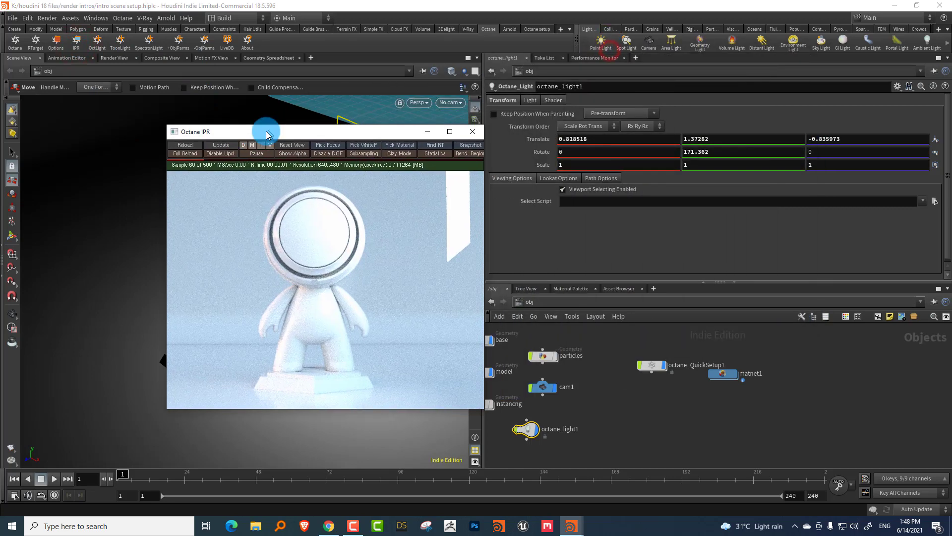
# Darken the HDR A environment in octane_QuickSetup1.
pyautogui.click(651, 366)
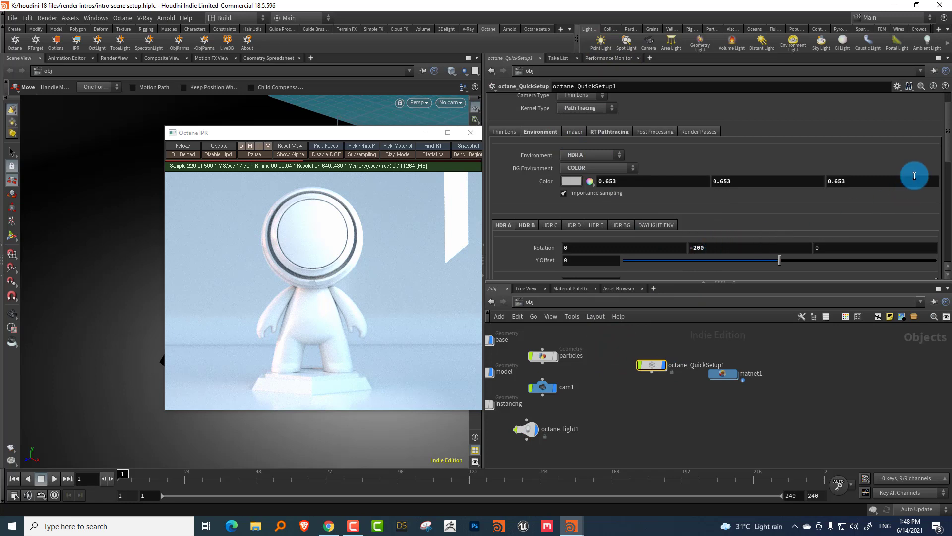
pyautogui.moveTo(947, 153); pyautogui.dragTo(947, 188)
pyautogui.click(732, 173)
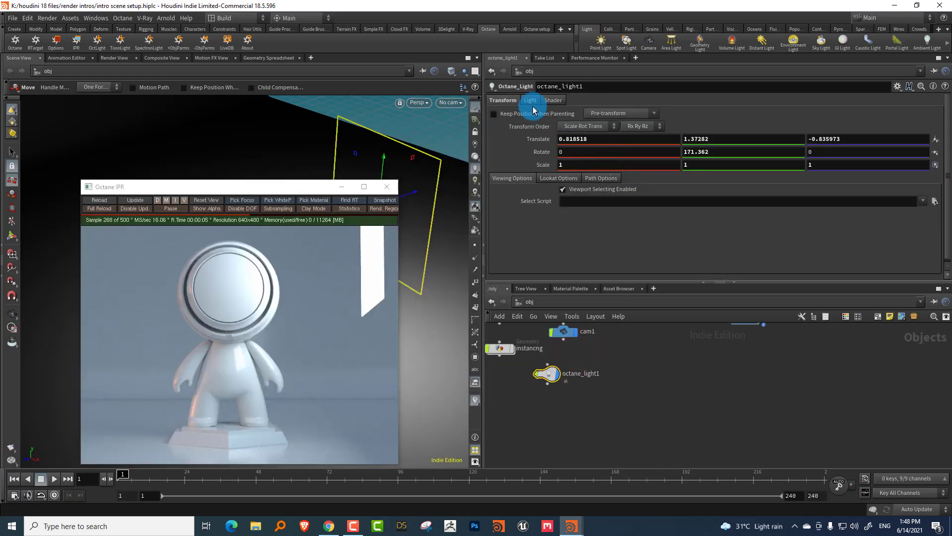
# Review octane_light1's light and shader settings and move the light farther from the model.
pyautogui.click(531, 100)
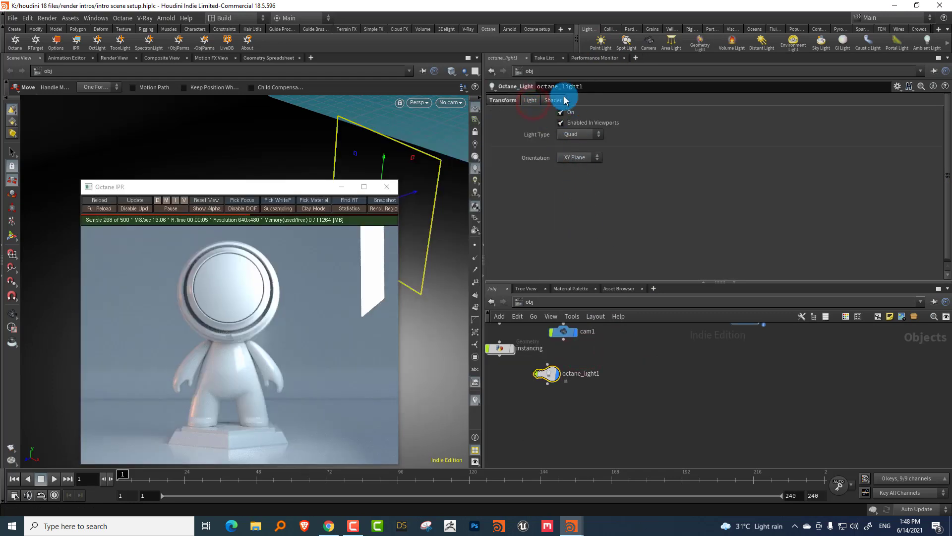
pyautogui.moveTo(308, 195); pyautogui.dragTo(848, 208)
pyautogui.click(553, 100)
pyautogui.moveTo(680, 205); pyautogui.dragTo(699, 186)
pyautogui.moveTo(361, 193); pyautogui.dragTo(430, 211)
pyautogui.moveTo(673, 182); pyautogui.dragTo(89, 209)
# Set octane_light1's type to Circle and smooth its outline with 31 divisions.
pyautogui.click(530, 100)
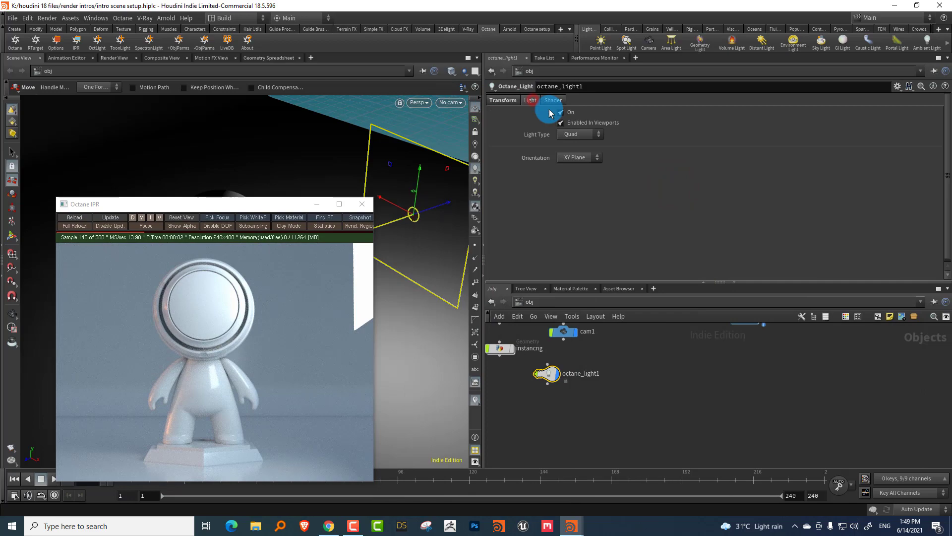
pyautogui.click(579, 134)
pyautogui.click(583, 157)
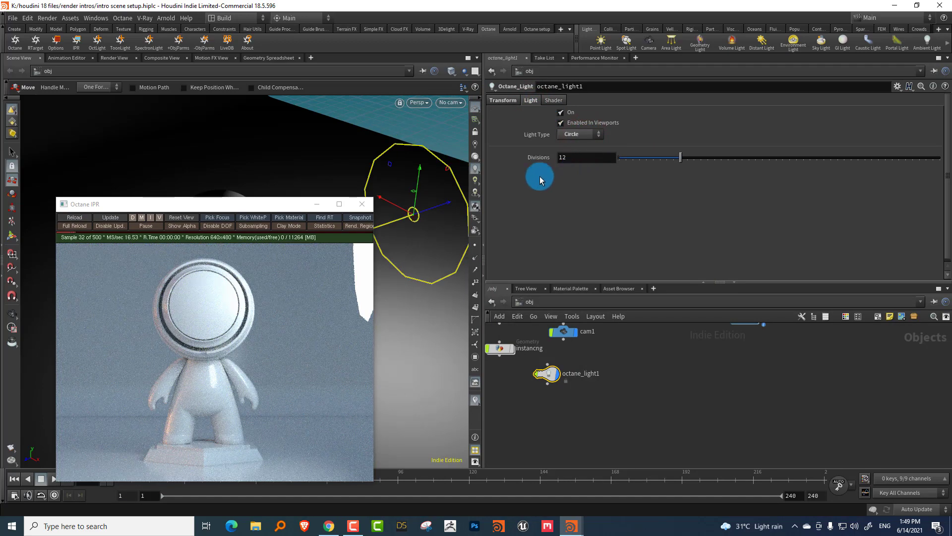
pyautogui.moveTo(298, 205); pyautogui.dragTo(805, 227)
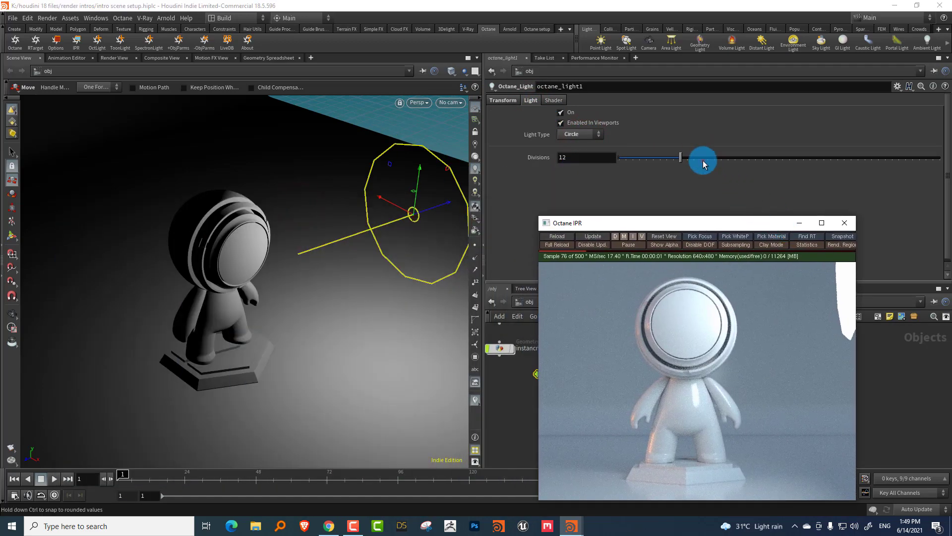
pyautogui.moveTo(701, 157); pyautogui.dragTo(810, 157)
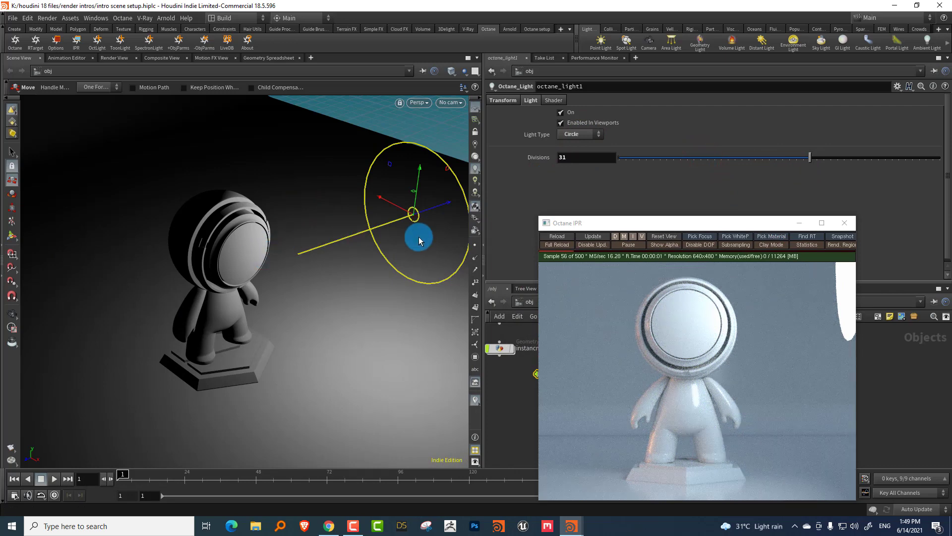
# Look through cam1 with the camera locked to the view and reframe it to include the model and the light.
pyautogui.click(452, 103)
pyautogui.click(464, 150)
pyautogui.click(475, 132)
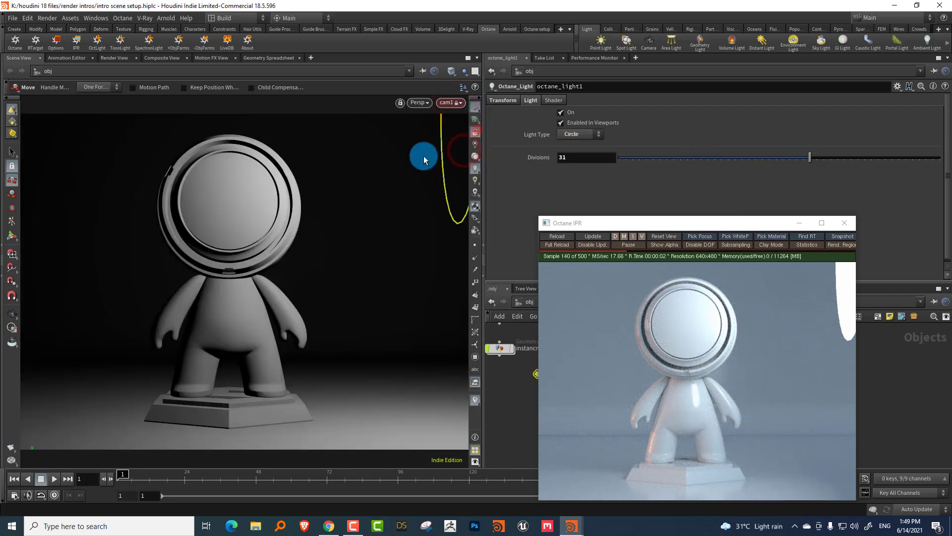
pyautogui.click(238, 209)
pyautogui.click(441, 291)
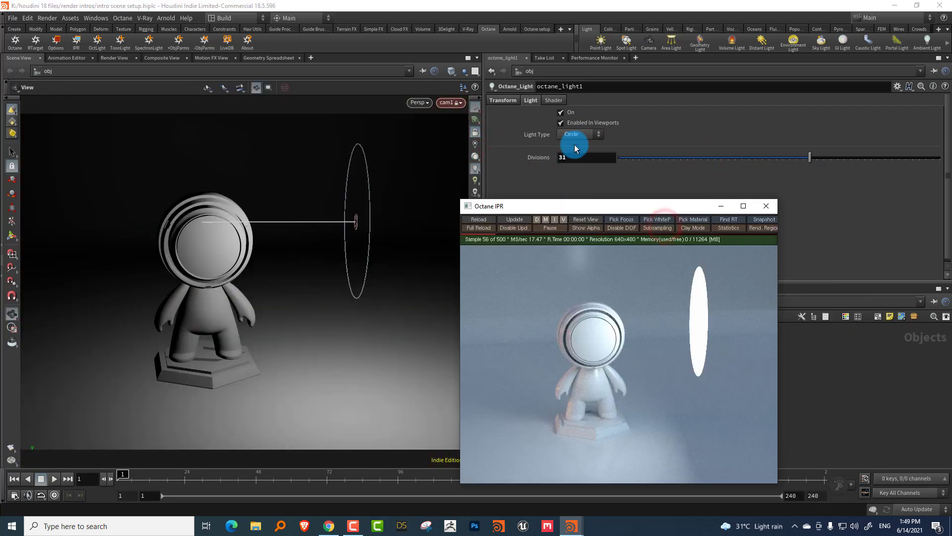
# Try the Sphere light type on octane_light1 and reload the IPR.
pyautogui.click(578, 134)
pyautogui.click(577, 163)
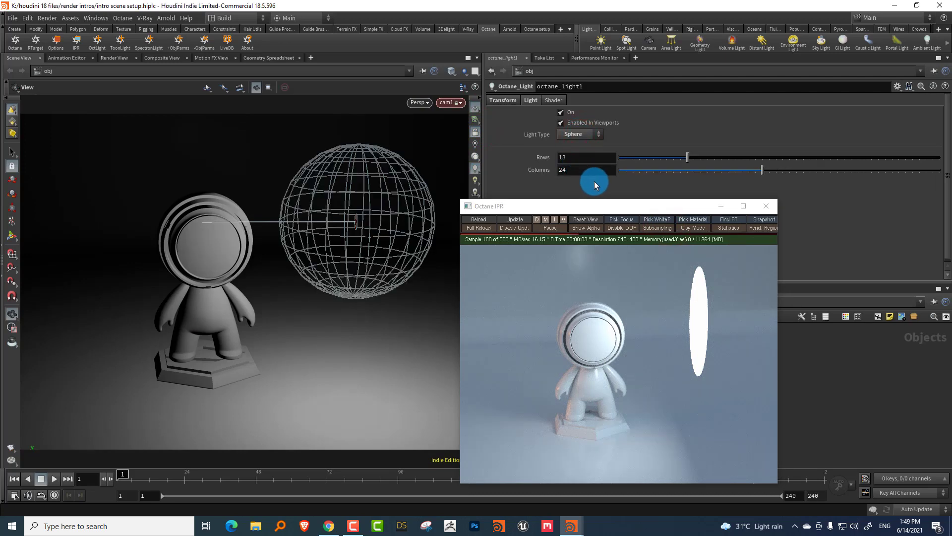
pyautogui.moveTo(221, 259); pyautogui.dragTo(316, 262)
pyautogui.click(486, 219)
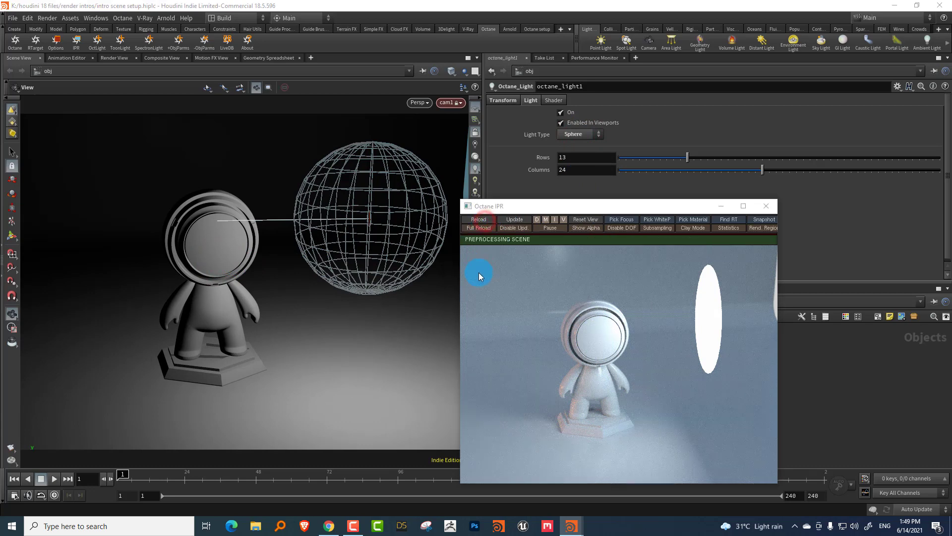
# Try the Torus light type, shift the IPR off the network editor and reselect octane_light1.
pyautogui.click(579, 135)
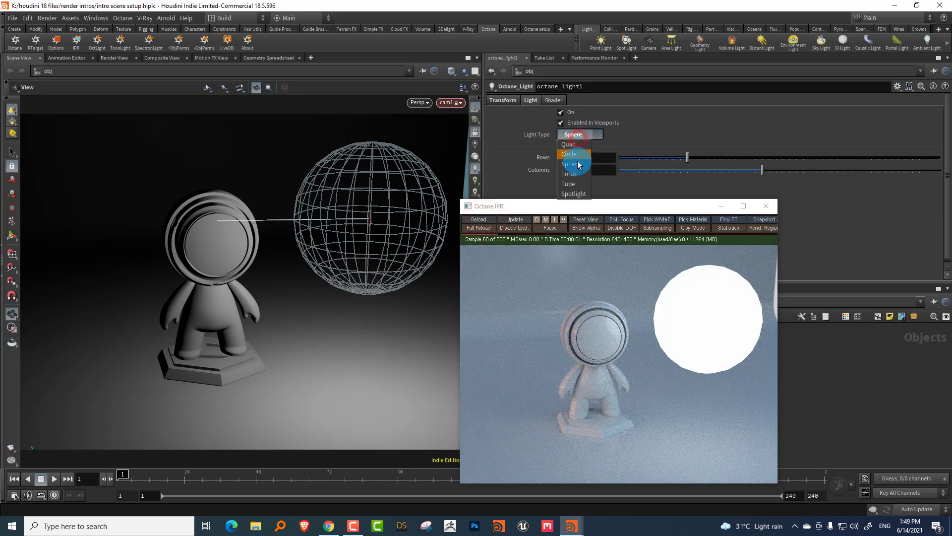
pyautogui.click(575, 174)
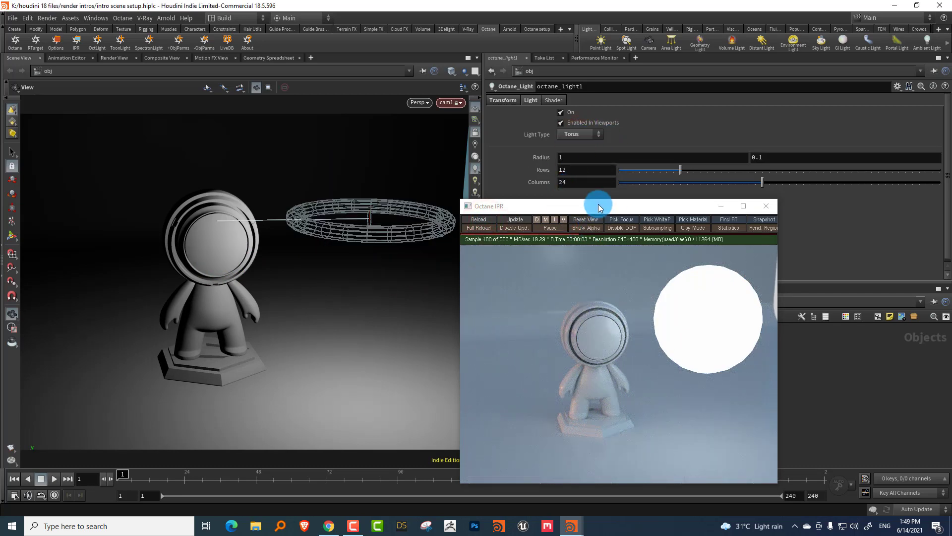
pyautogui.moveTo(598, 207); pyautogui.dragTo(417, 252)
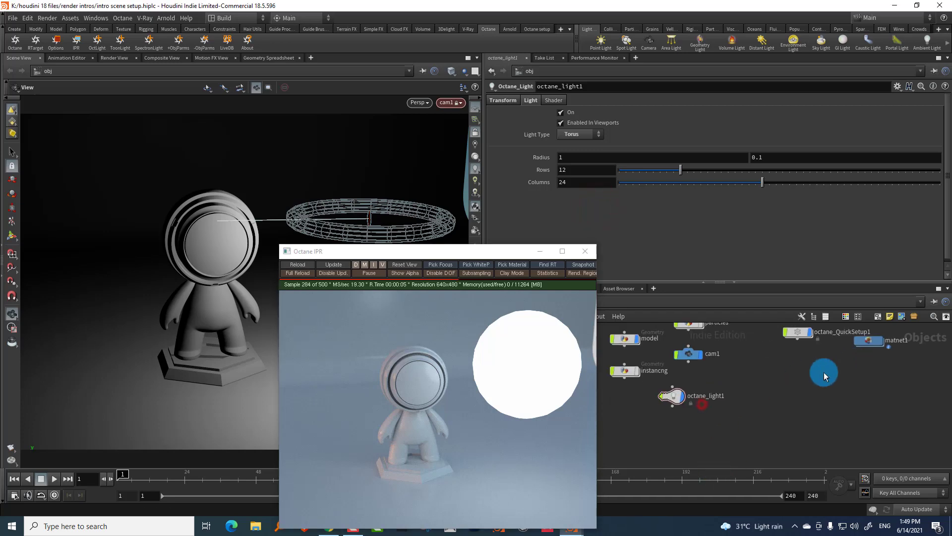
pyautogui.moveTo(735, 372); pyautogui.dragTo(659, 411)
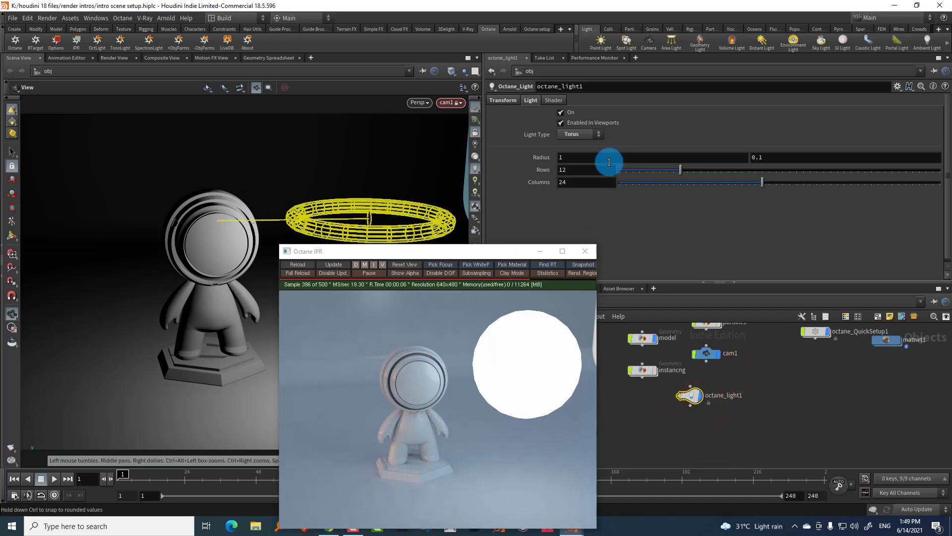
# Compare the Circle and Sphere light types on octane_light1 in the IPR.
pyautogui.click(580, 134)
pyautogui.click(588, 146)
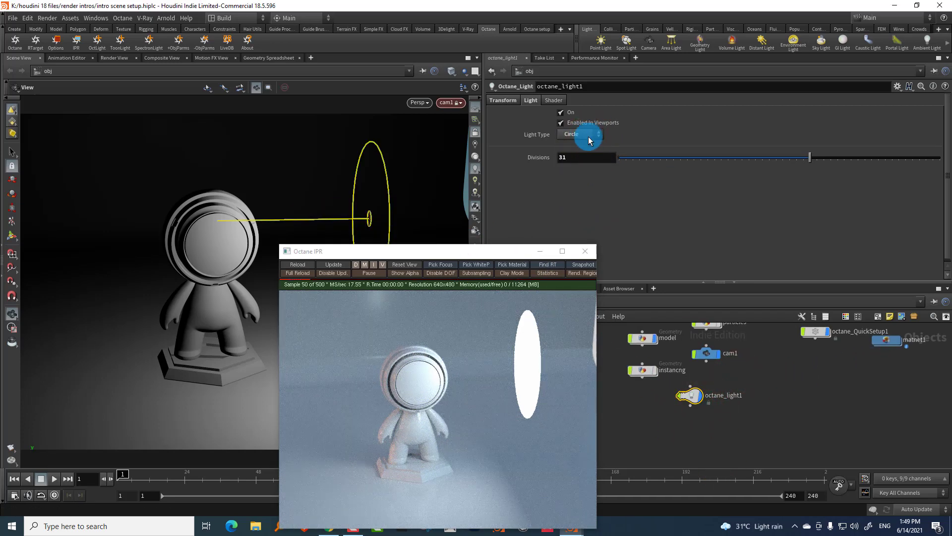
pyautogui.click(588, 135)
pyautogui.click(585, 161)
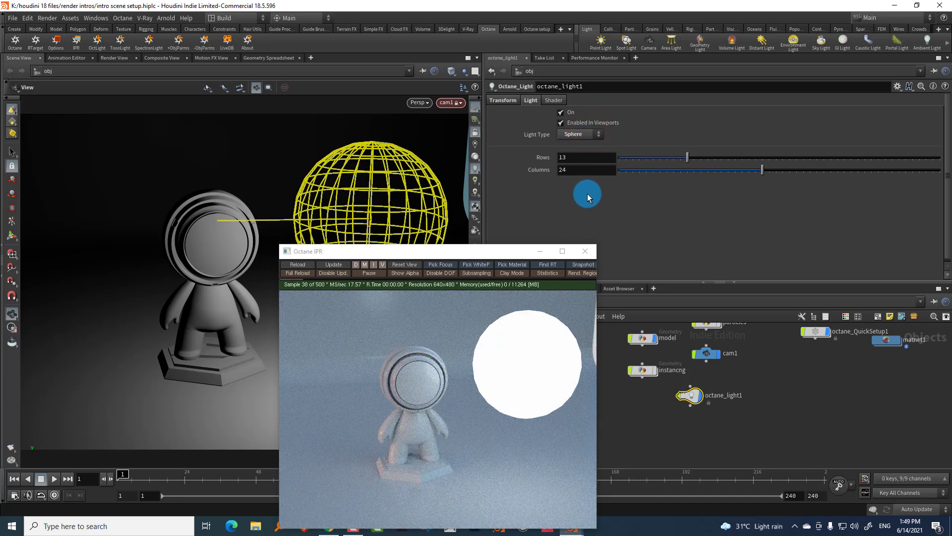
# Set octane_light1's type to Torus and rotate the ring until it stands steeply tilted beside the model.
pyautogui.click(569, 156)
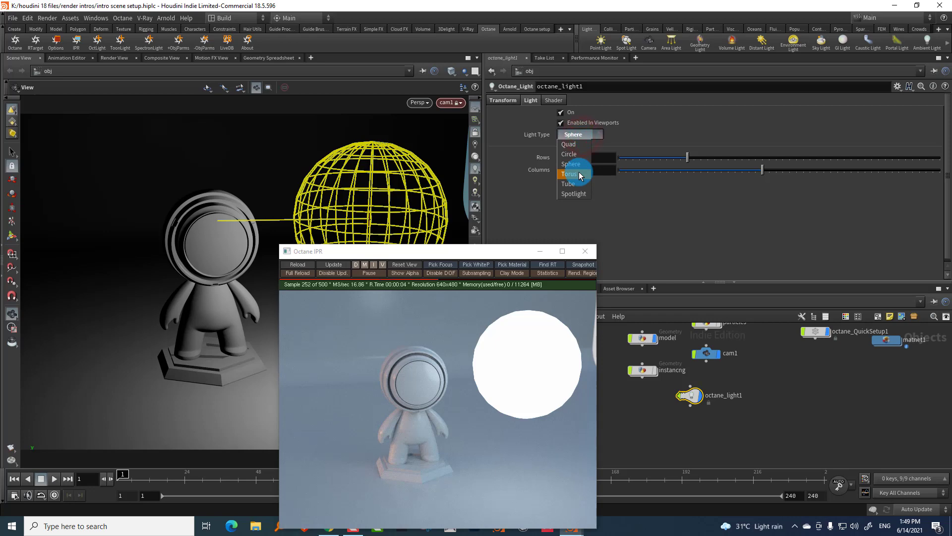
pyautogui.click(569, 174)
pyautogui.click(326, 218)
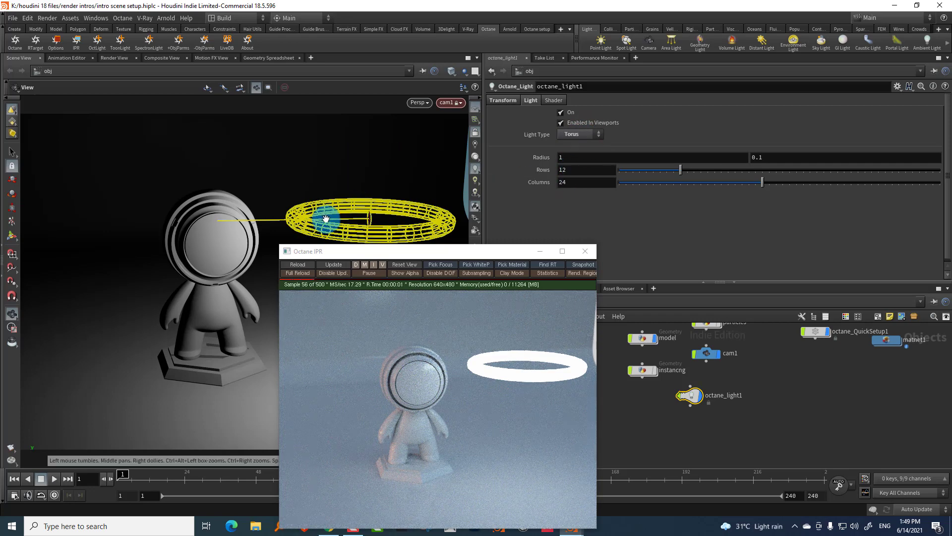
pyautogui.press('e')
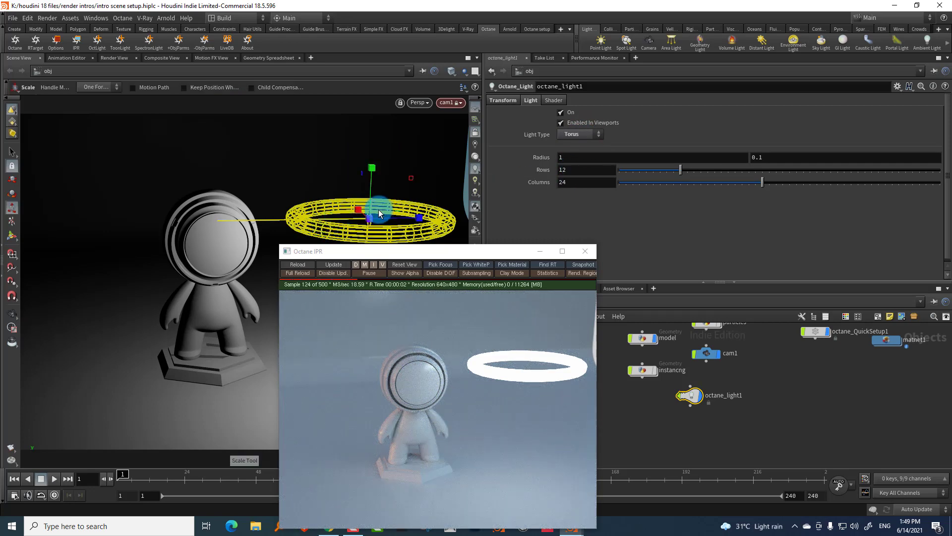
pyautogui.press('r')
pyautogui.moveTo(331, 187); pyautogui.dragTo(390, 166)
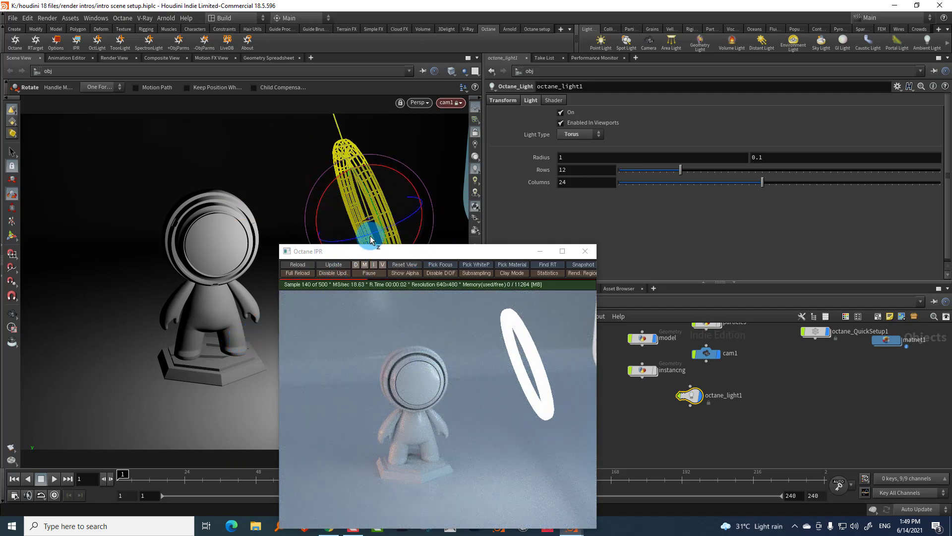
pyautogui.moveTo(371, 240); pyautogui.dragTo(357, 239)
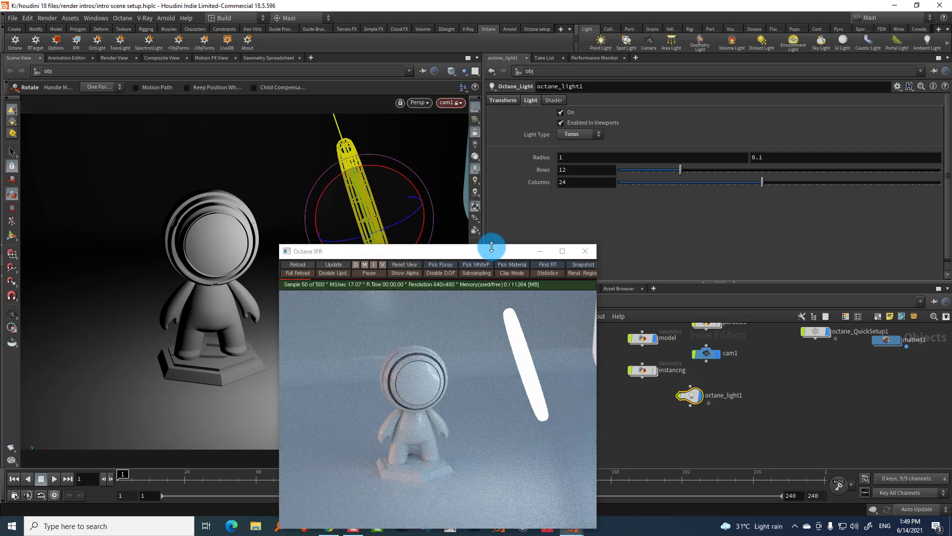
pyautogui.moveTo(491, 247); pyautogui.dragTo(606, 173)
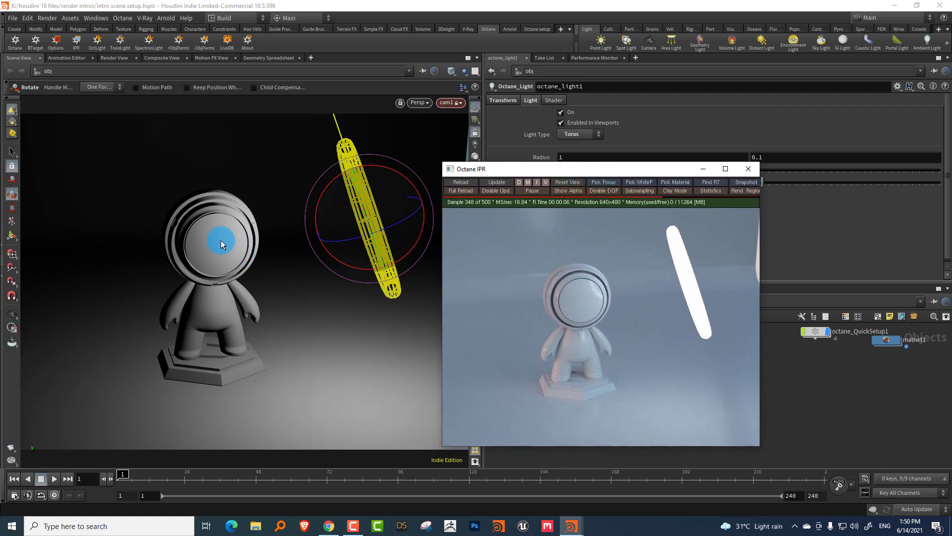
# View the light from another angle and try the Tube and Spotlight types on octane_light1.
pyautogui.press('Escape')
pyautogui.moveTo(213, 240); pyautogui.dragTo(347, 223)
pyautogui.press('t')
pyautogui.moveTo(553, 173); pyautogui.dragTo(418, 206)
pyautogui.click(585, 134)
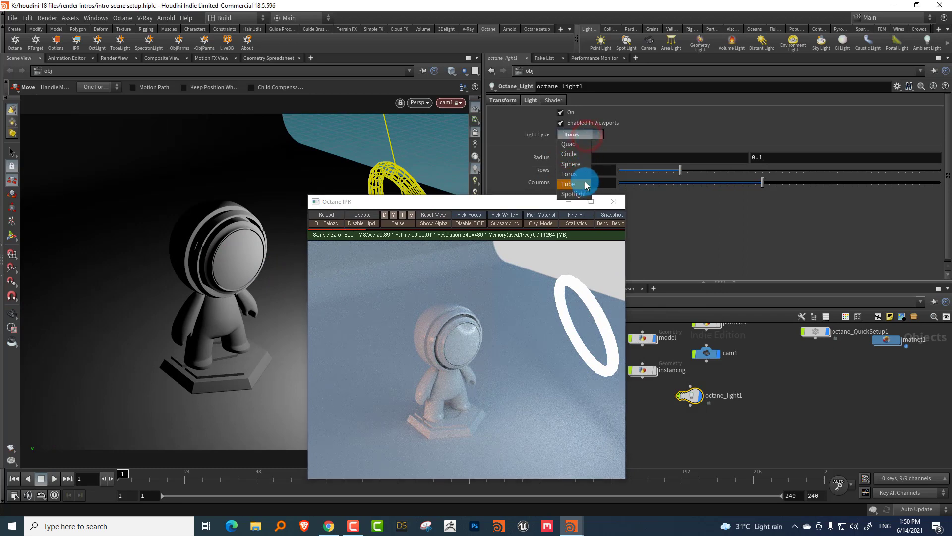
pyautogui.click(585, 184)
pyautogui.click(576, 134)
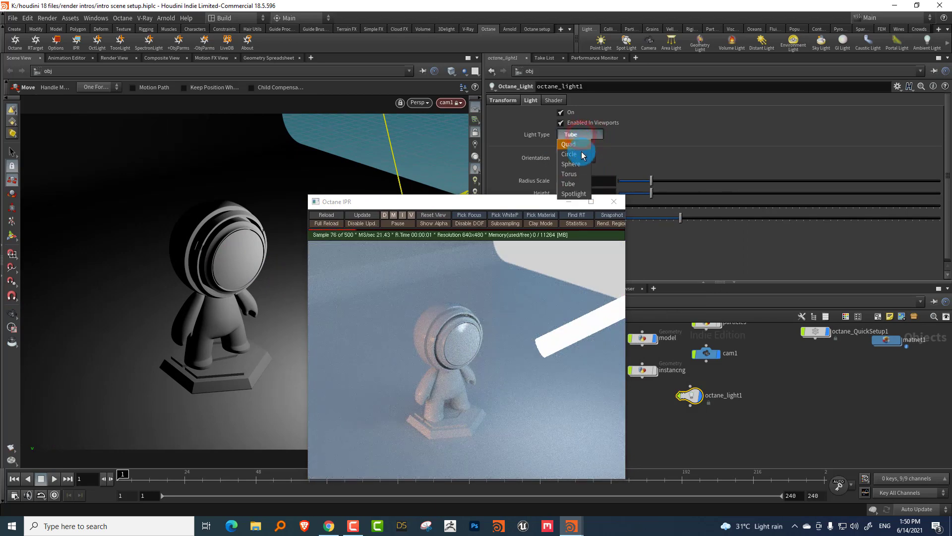
pyautogui.click(575, 193)
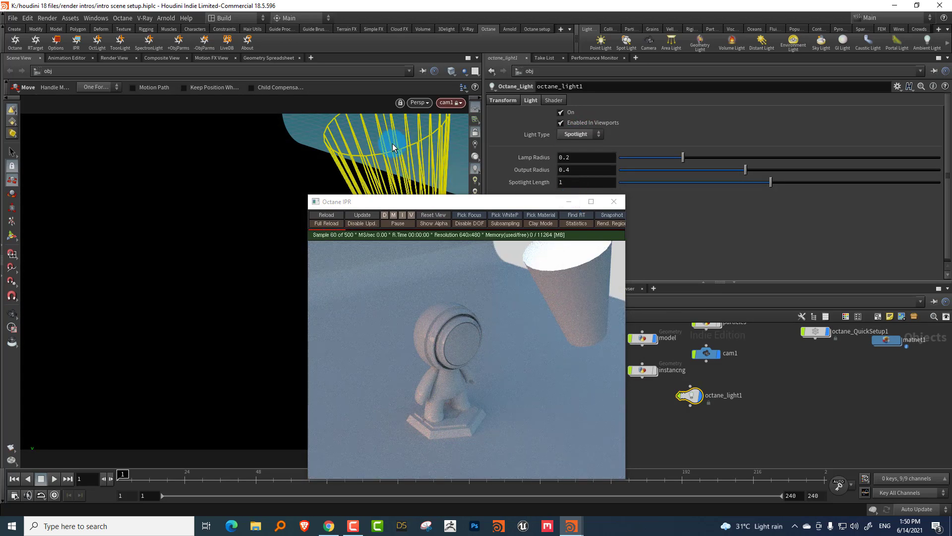
# Set octane_light1's type back to Circle and rotate the light to face the model.
pyautogui.click(590, 135)
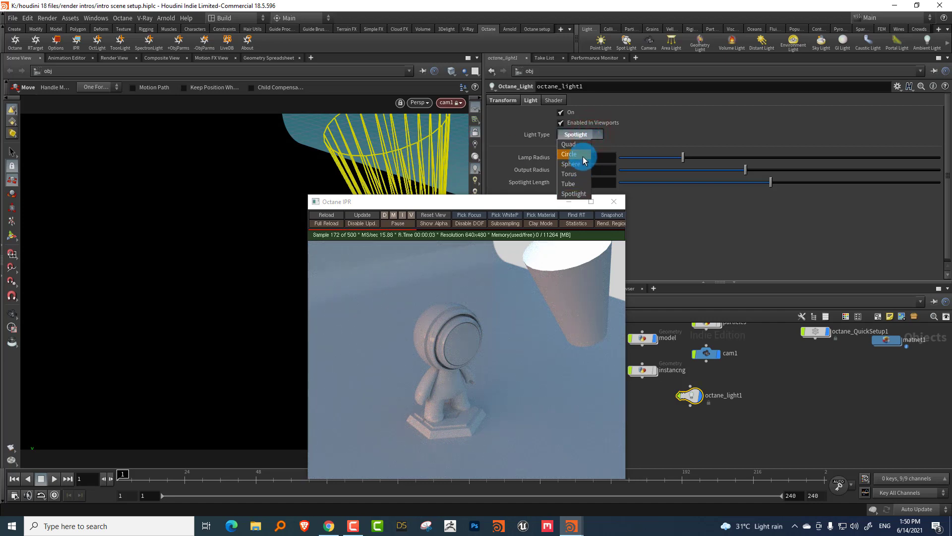
pyautogui.click(570, 154)
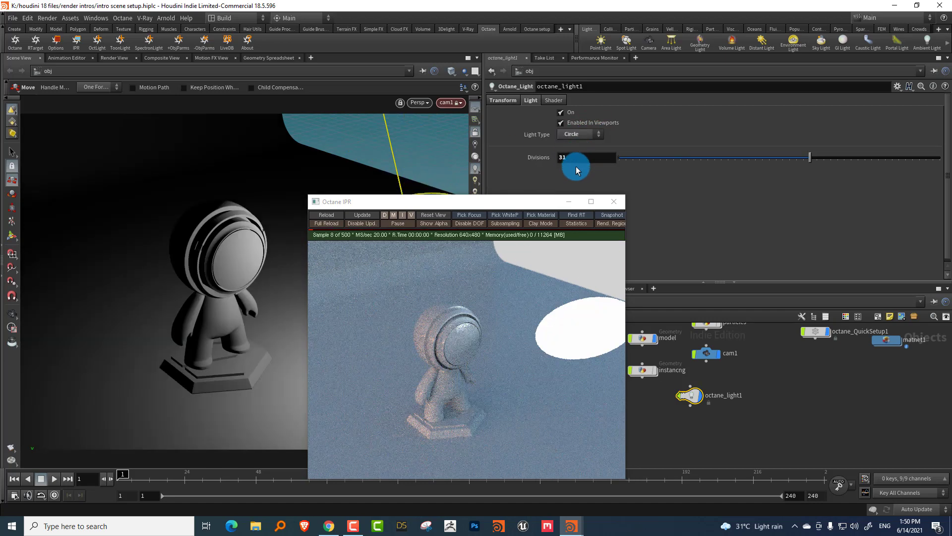
pyautogui.moveTo(426, 200); pyautogui.dragTo(640, 155)
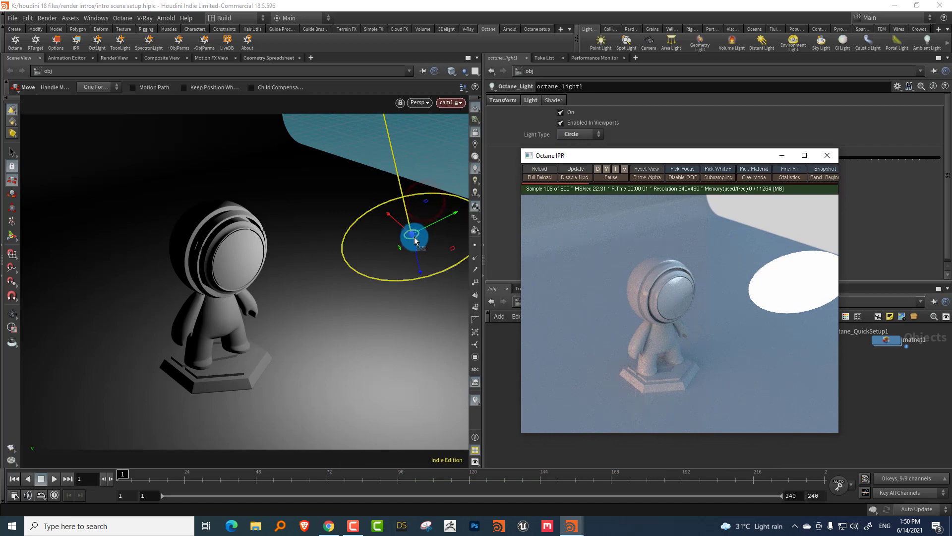
pyautogui.moveTo(413, 237); pyautogui.dragTo(413, 239)
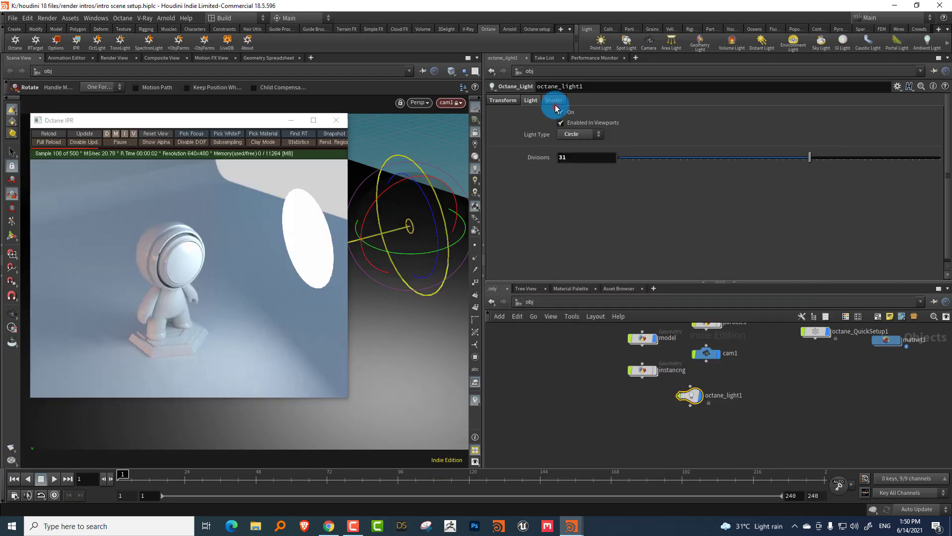
# Try Texture Emission as octane_light1's emission type in the IPR and return it to BlackBody Emission.
pyautogui.click(553, 100)
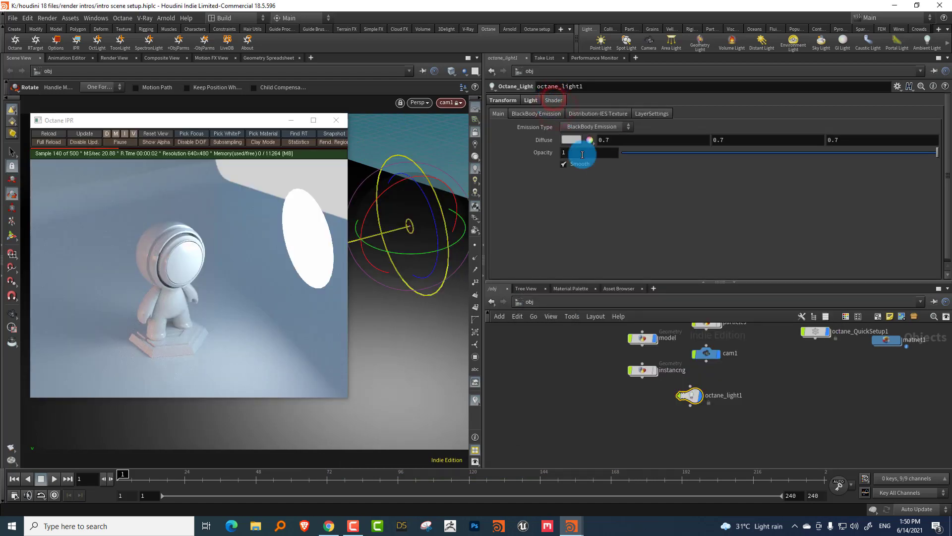
pyautogui.click(584, 131)
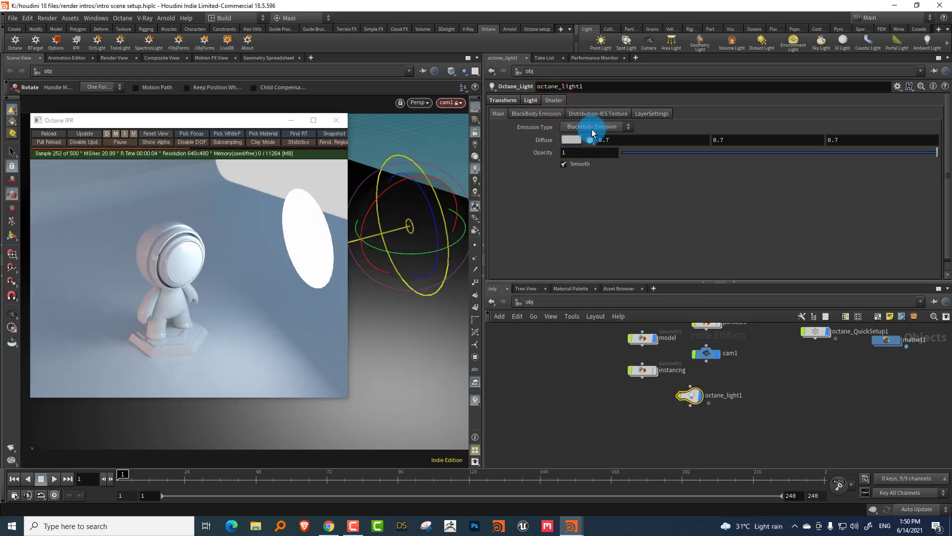
pyautogui.click(588, 147)
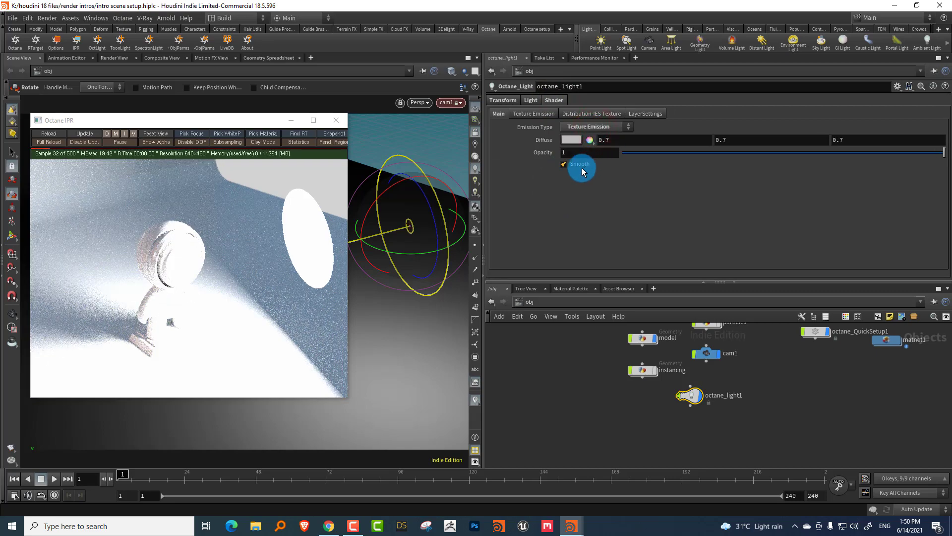
pyautogui.click(591, 129)
pyautogui.click(591, 137)
# Set octane_light1's blackbody temperature to 2865 and its power to 40.
pyautogui.click(533, 115)
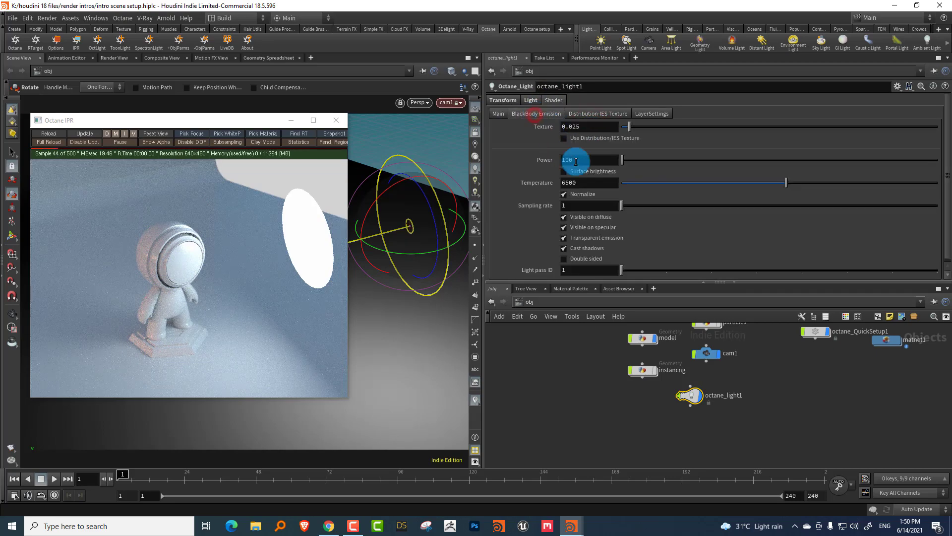
pyautogui.moveTo(632, 180)
pyautogui.mouseDown()
pyautogui.moveTo(754, 178)
pyautogui.moveTo(655, 190)
pyautogui.moveTo(686, 183)
pyautogui.mouseUp()
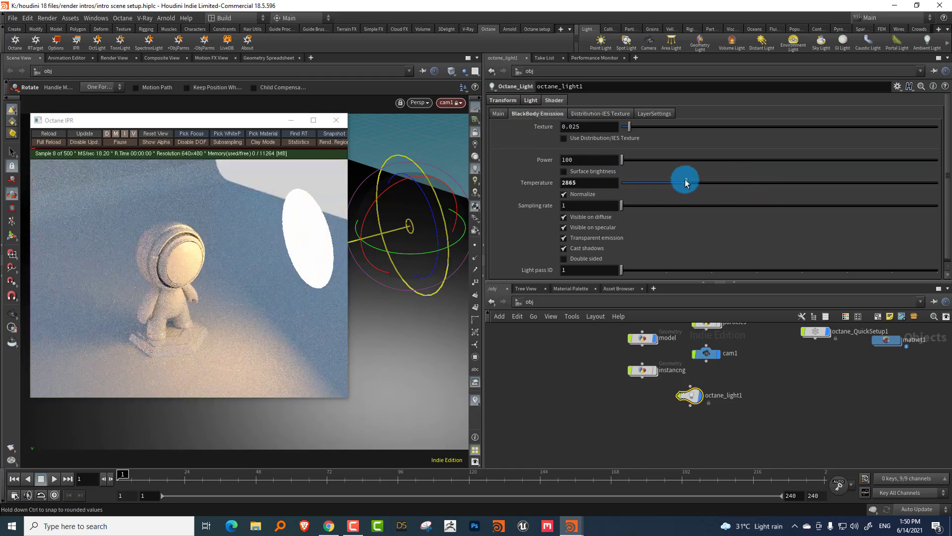
pyautogui.click(586, 158)
pyautogui.click(587, 162)
pyautogui.moveTo(586, 163); pyautogui.dragTo(1, 396)
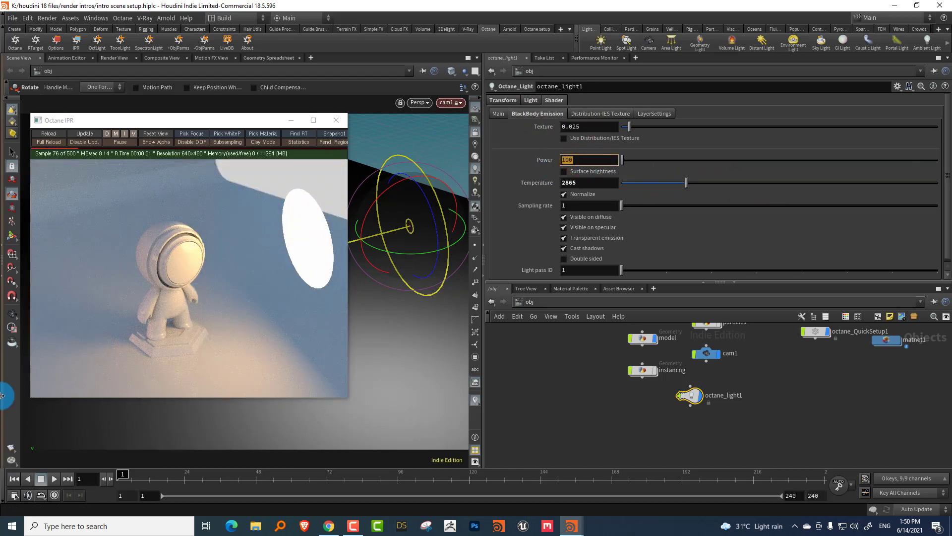
pyautogui.click(238, 421)
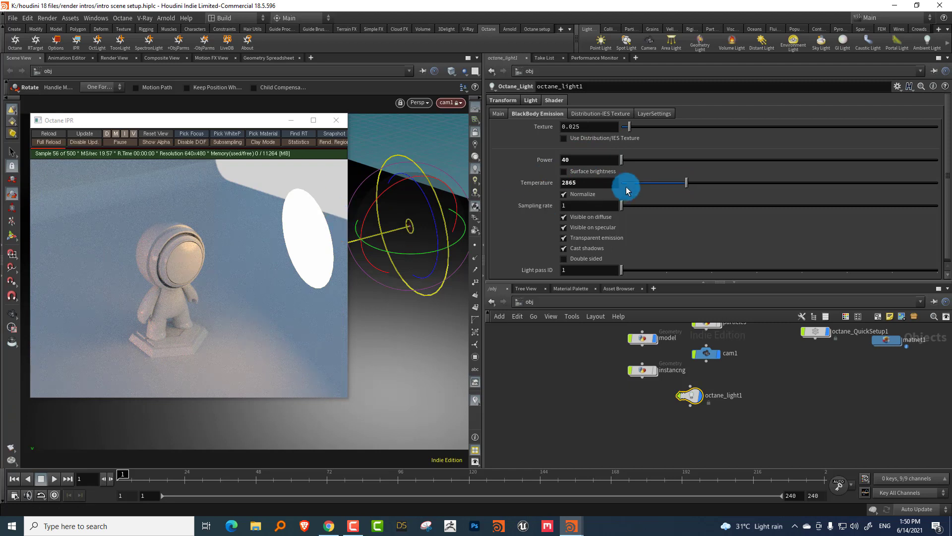
# Scale octane_light1 uniformly to 1.6 and move it a little farther away from the model.
pyautogui.moveTo(244, 124); pyautogui.dragTo(228, 120)
pyautogui.click(500, 101)
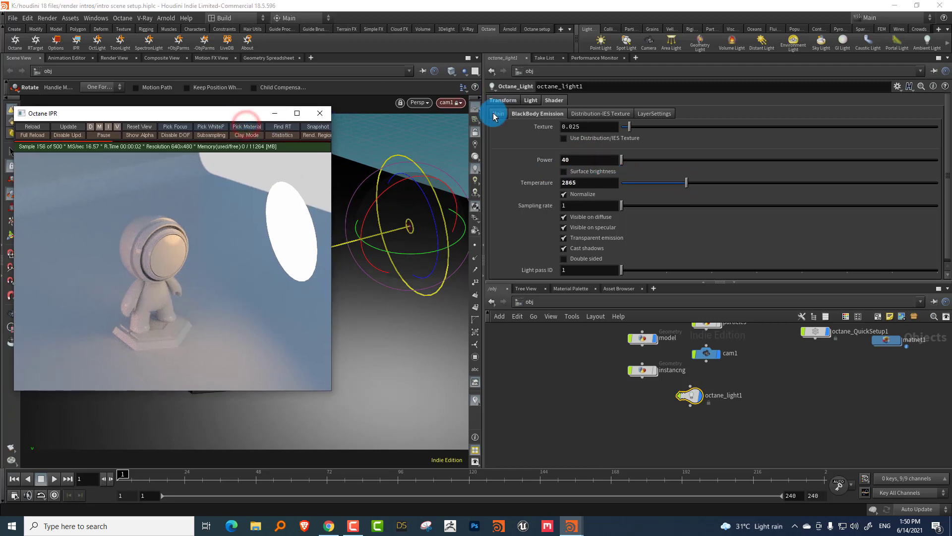
pyautogui.click(513, 94)
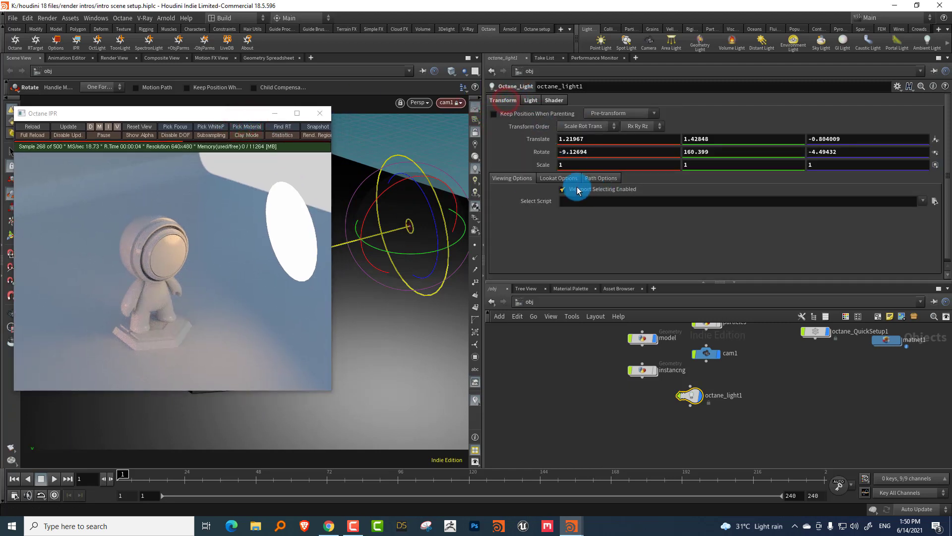
pyautogui.moveTo(542, 165); pyautogui.dragTo(573, 155, button='middle')
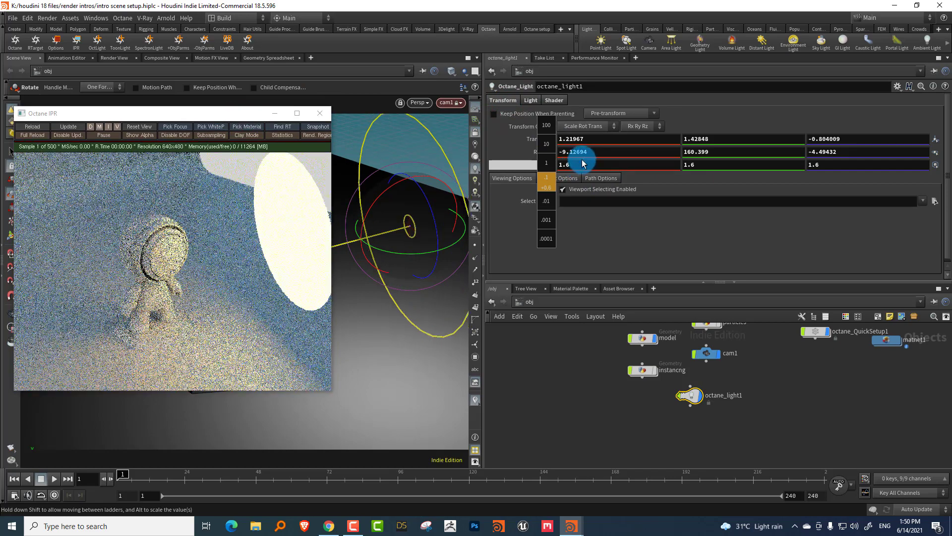
pyautogui.press('t')
pyautogui.moveTo(439, 218); pyautogui.dragTo(474, 207)
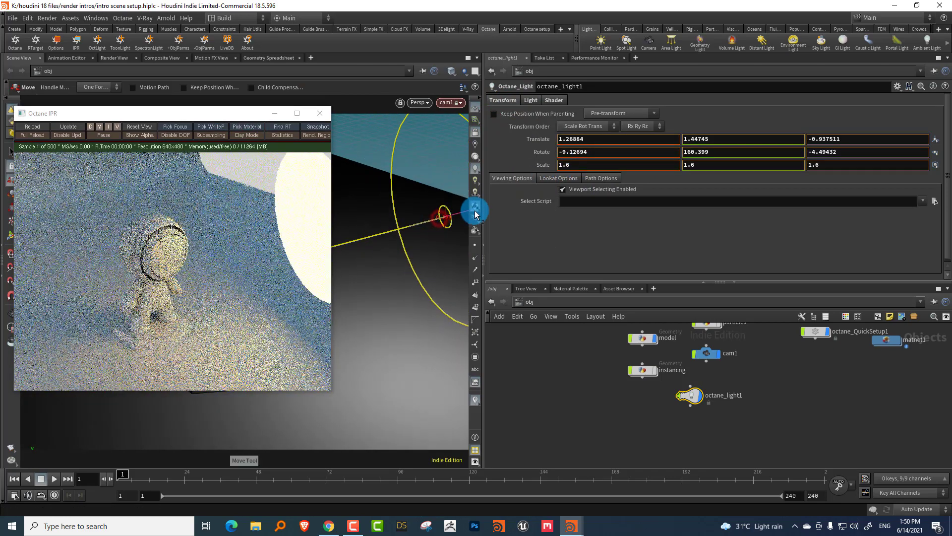
# Switch octane_light1's shader to Texture Emission and set its power to 5.
pyautogui.click(531, 100)
pyautogui.click(558, 215)
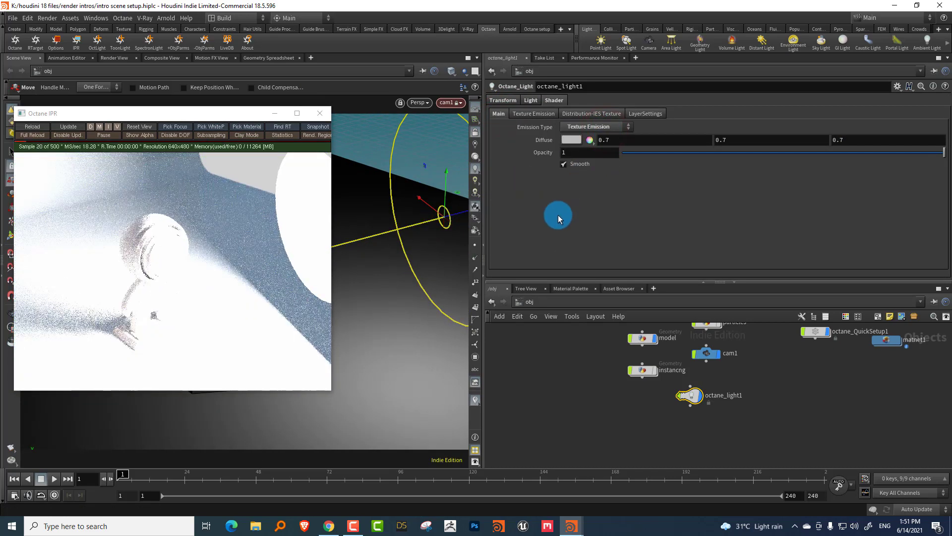
pyautogui.click(534, 114)
pyautogui.click(579, 160)
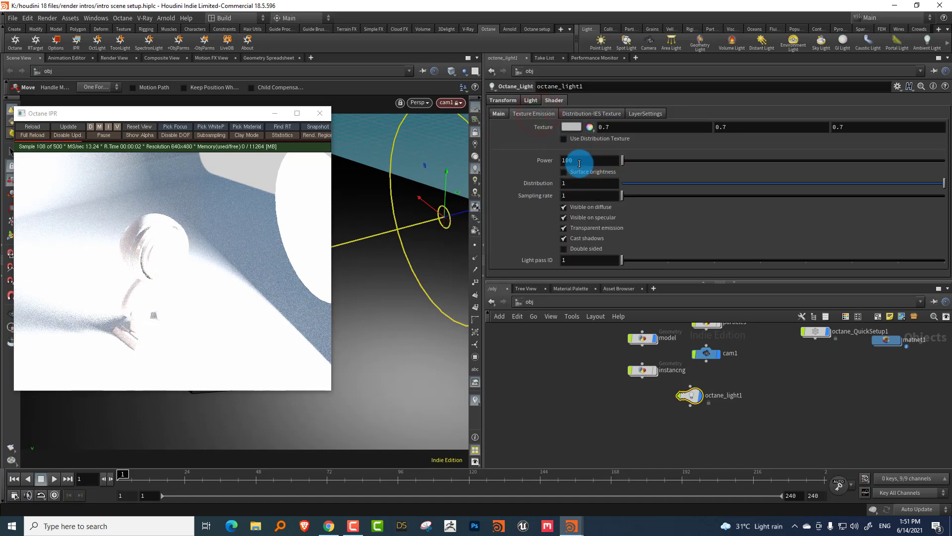
pyautogui.click(544, 169)
pyautogui.click(81, 420)
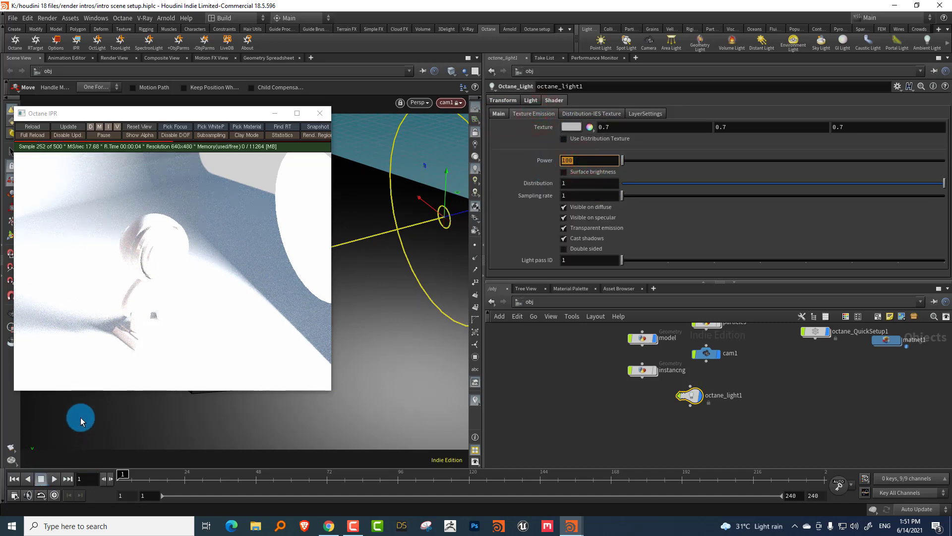
pyautogui.write('5')
pyautogui.press('Return')
# Set the texture emission power to 1 and change octane_light1's light type to Quad.
pyautogui.moveTo(587, 160); pyautogui.dragTo(552, 164)
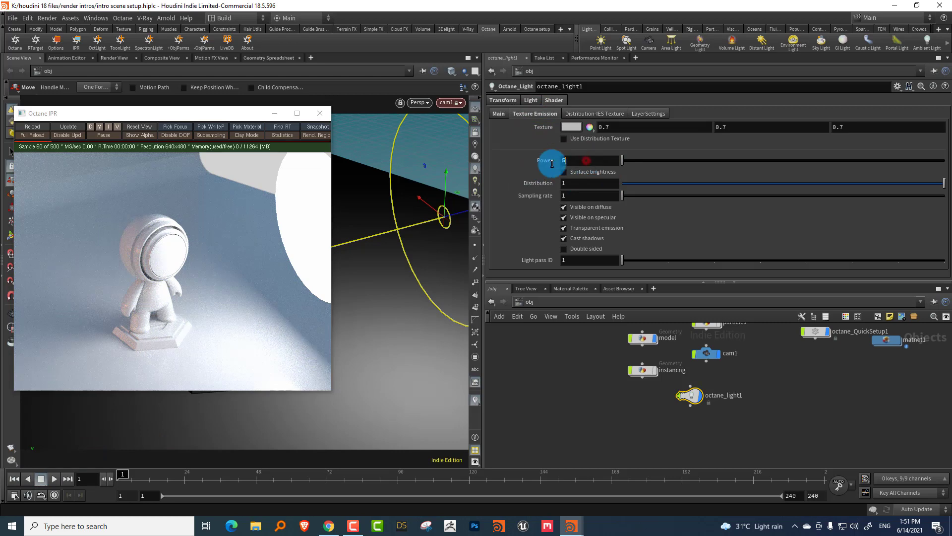
pyautogui.write('1')
pyautogui.press('Return')
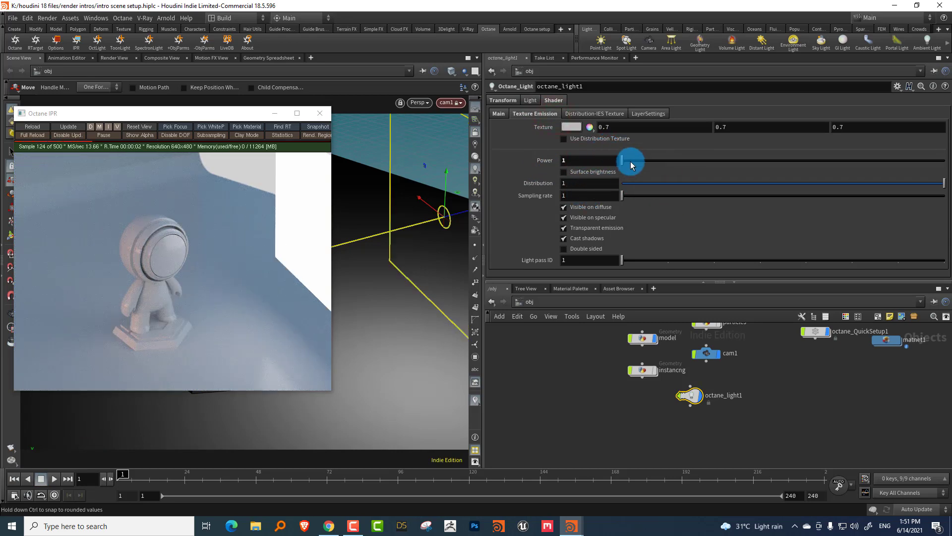
pyautogui.moveTo(662, 183)
pyautogui.mouseDown()
pyautogui.moveTo(636, 185)
pyautogui.moveTo(949, 190)
pyautogui.moveTo(669, 193)
pyautogui.mouseUp()
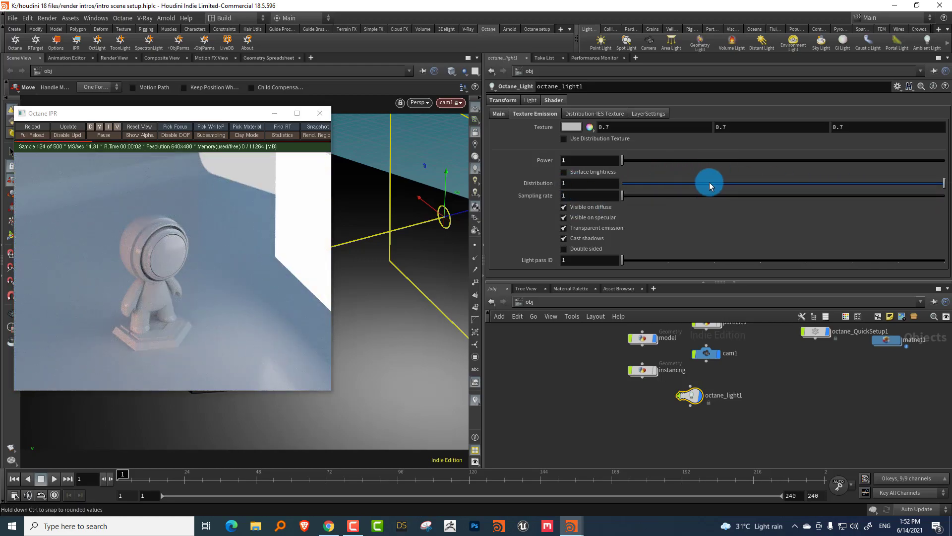
pyautogui.moveTo(709, 185); pyautogui.dragTo(948, 192)
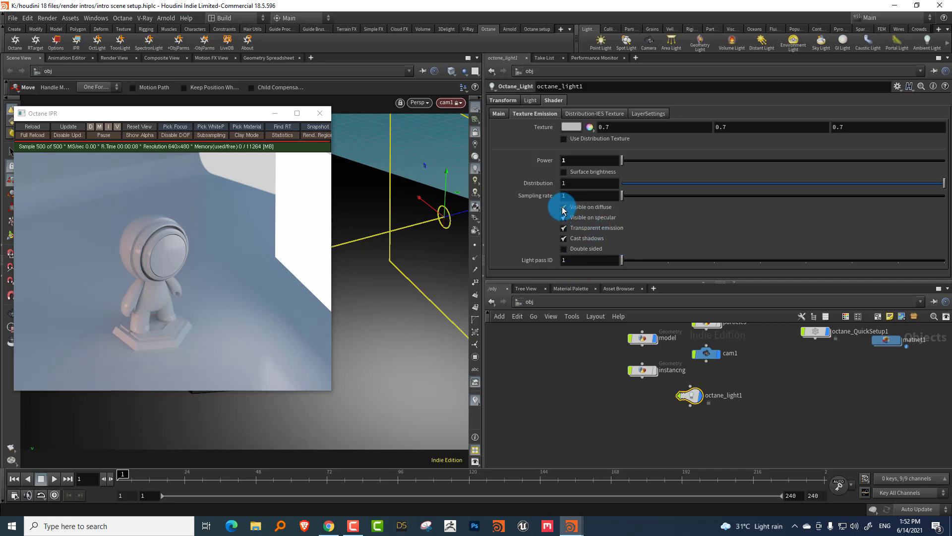
# Toggle the light's Visible on diffuse, Visible on specular, Cast shadows and Double sided options to compare their effect in the IPR.
pyautogui.click(564, 208)
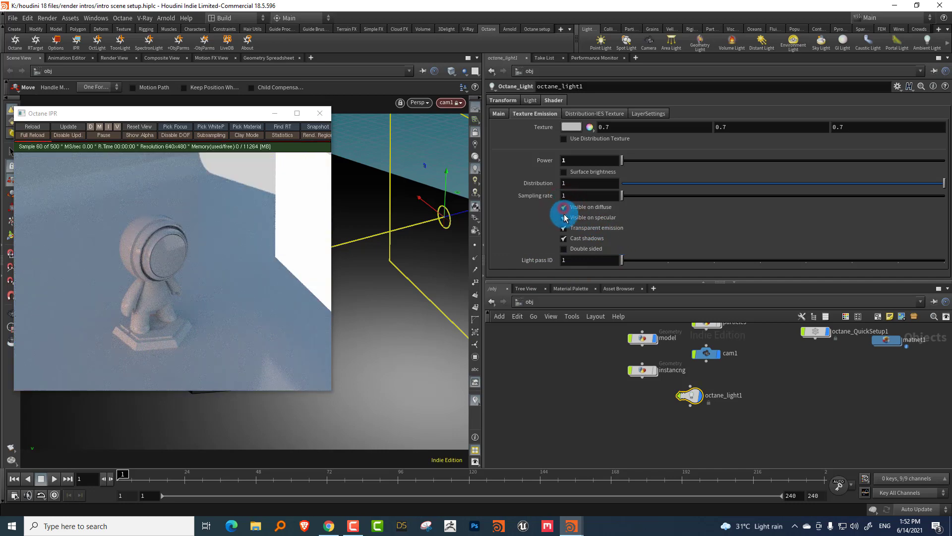
pyautogui.click(564, 218)
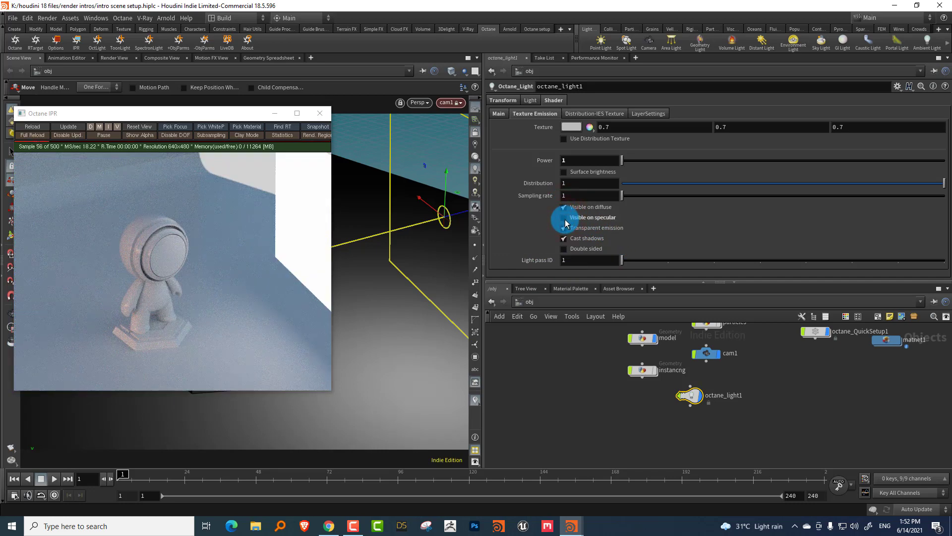
pyautogui.click(564, 218)
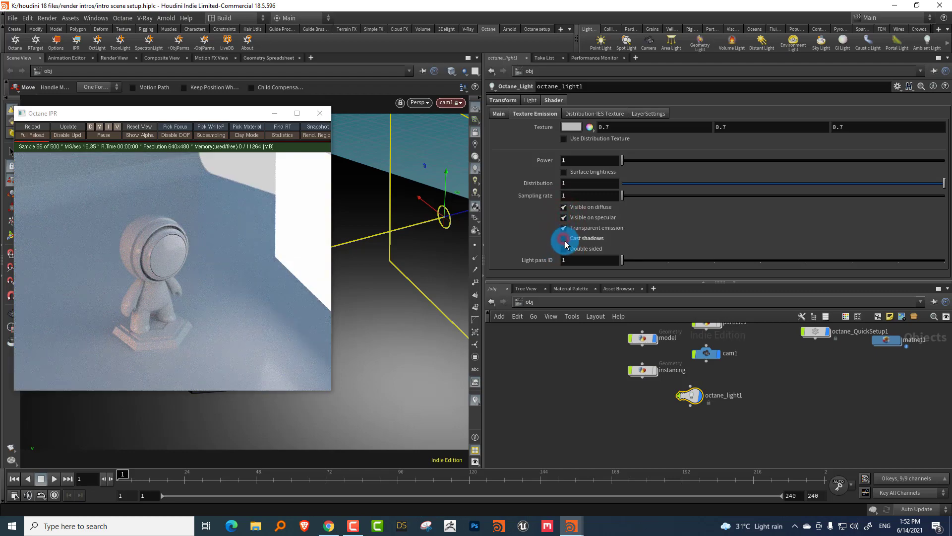
pyautogui.click(565, 239)
pyautogui.click(564, 239)
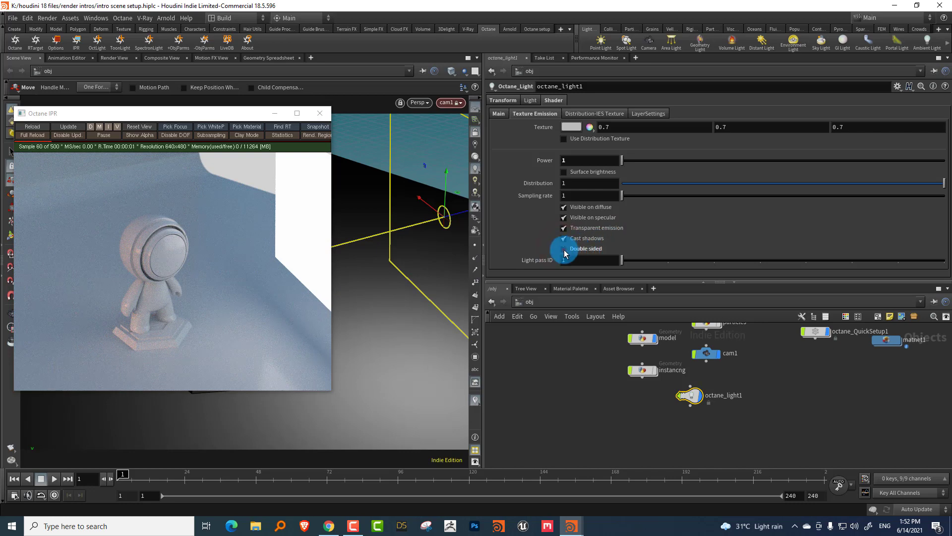
pyautogui.click(564, 249)
# Switch octane_light1 back to BlackBody Emission and raise the light slightly in the viewport.
pyautogui.click(571, 126)
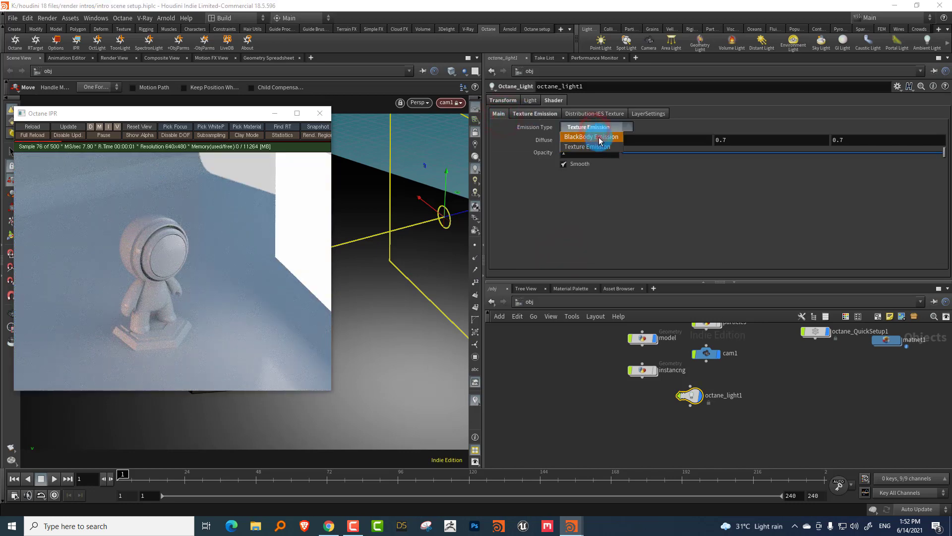
pyautogui.click(564, 151)
pyautogui.click(545, 128)
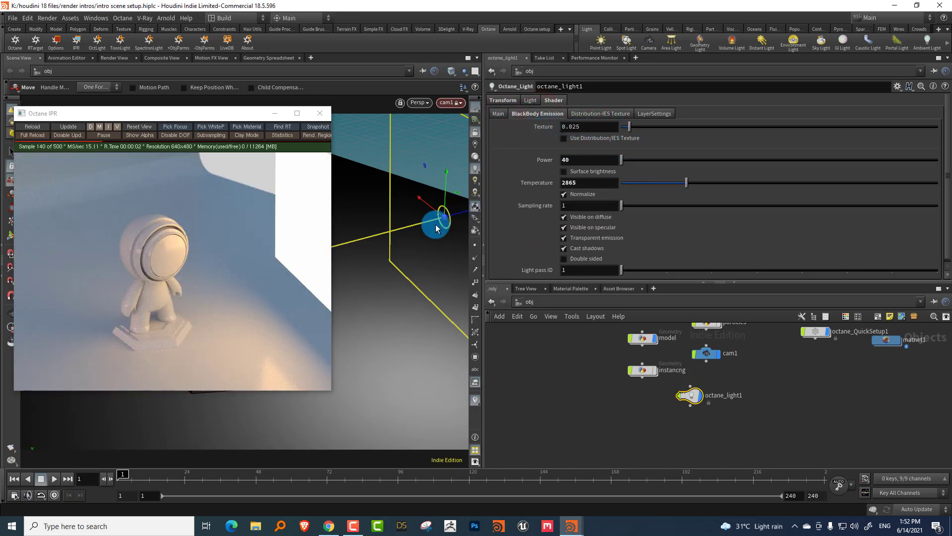
pyautogui.moveTo(436, 228); pyautogui.dragTo(444, 188)
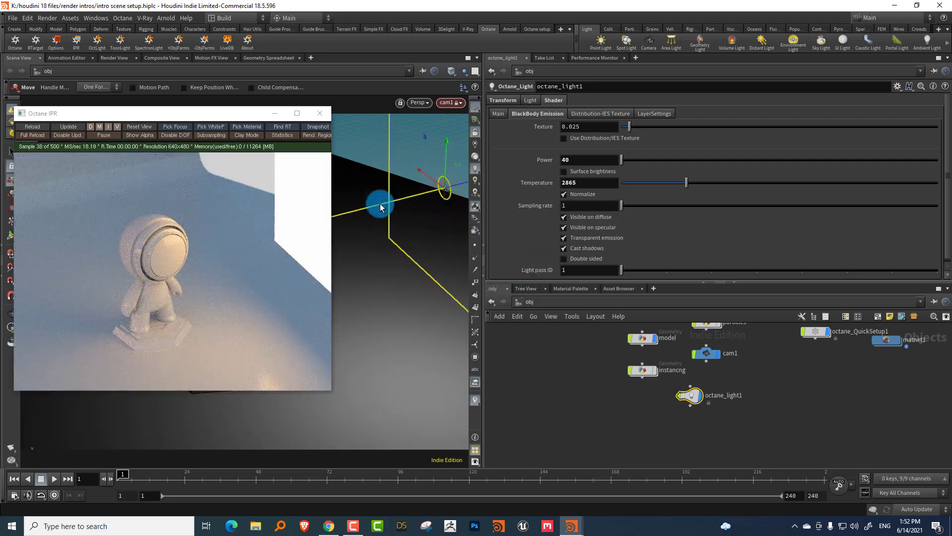
# Close the Octane IPR window and delete octane_light1 from the scene.
pyautogui.moveTo(238, 113); pyautogui.dragTo(295, 104)
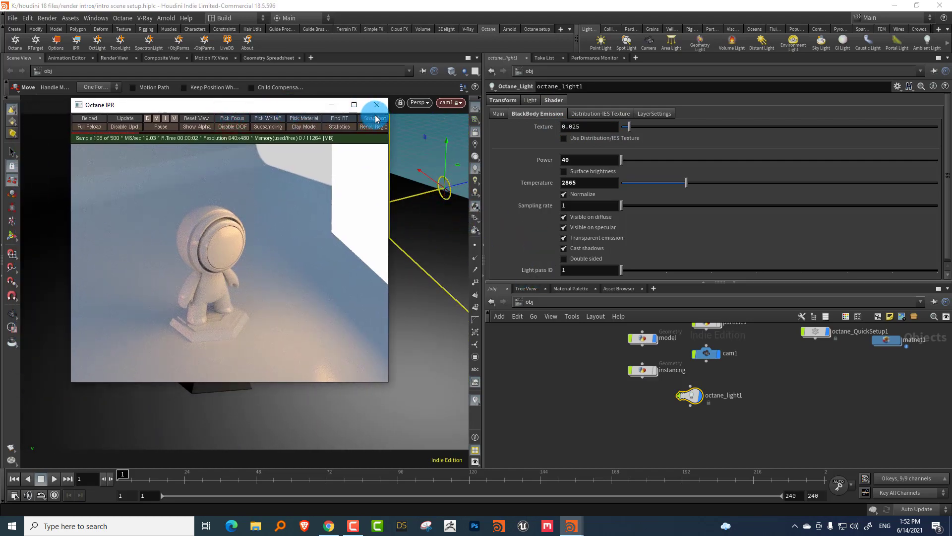
pyautogui.click(376, 105)
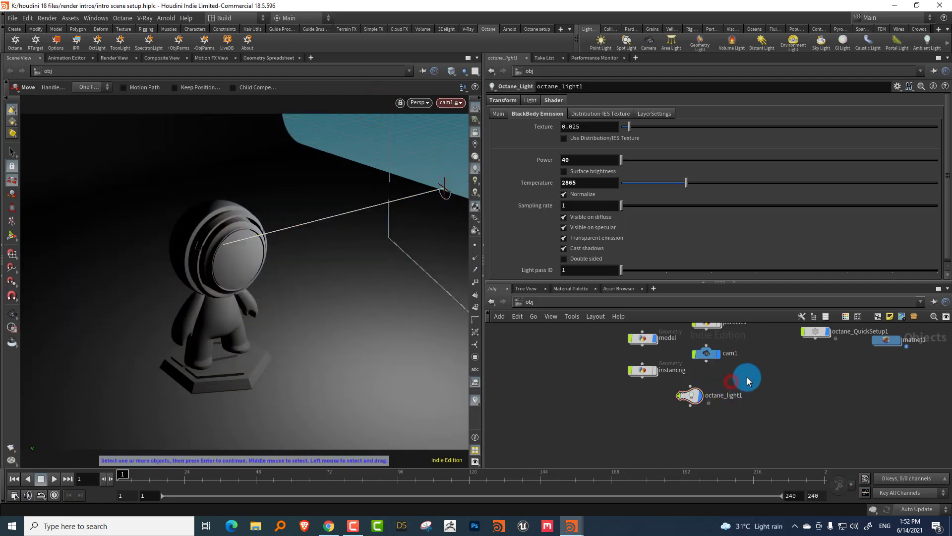
pyautogui.click(717, 382)
pyautogui.press('Delete')
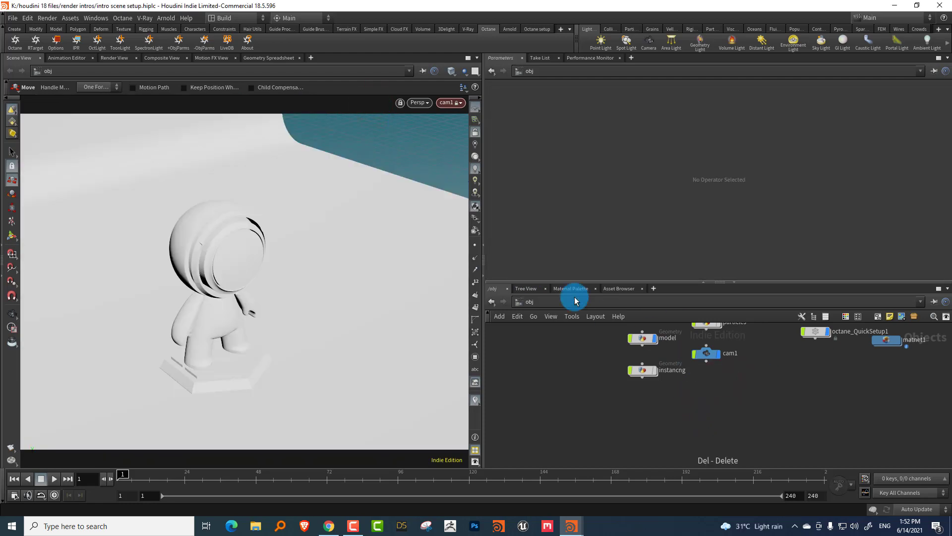
# Add a SpectronLight at the scene origin and raise it to a height of about 1.29.
pyautogui.click(150, 43)
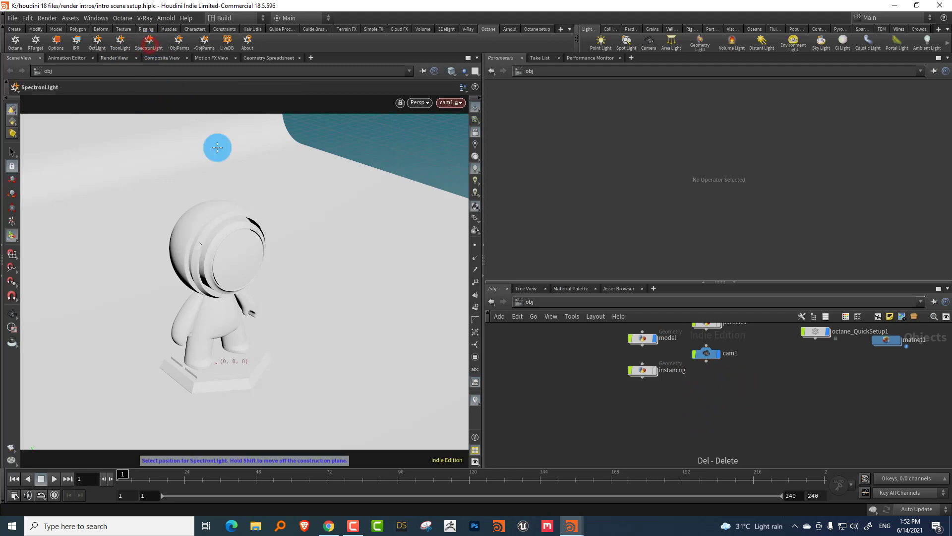
pyautogui.click(318, 288)
pyautogui.moveTo(243, 342); pyautogui.dragTo(221, 170)
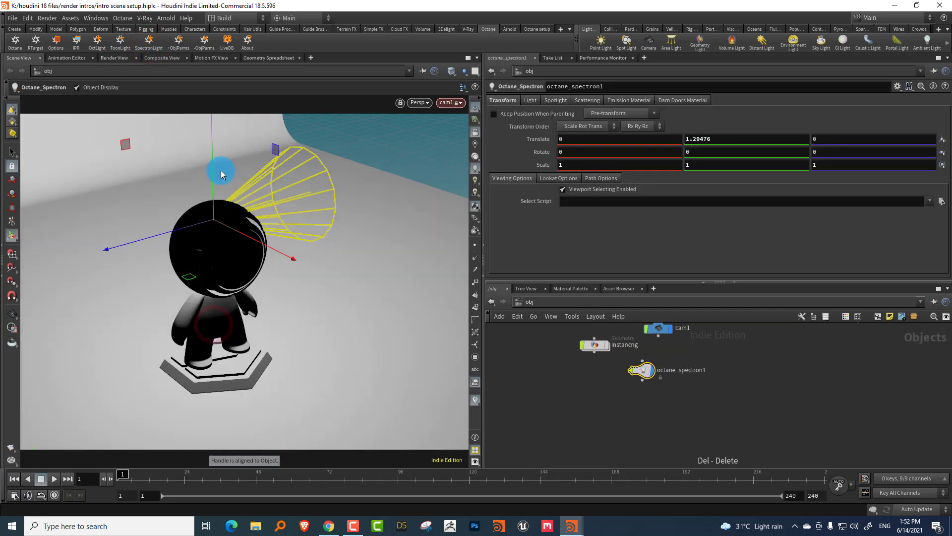
# Move octane_spectron1 beside the model to about X 1.0, Z -0.55 and rotate it about 152.6 degrees around Y to face the model.
pyautogui.moveTo(244, 249); pyautogui.dragTo(332, 283)
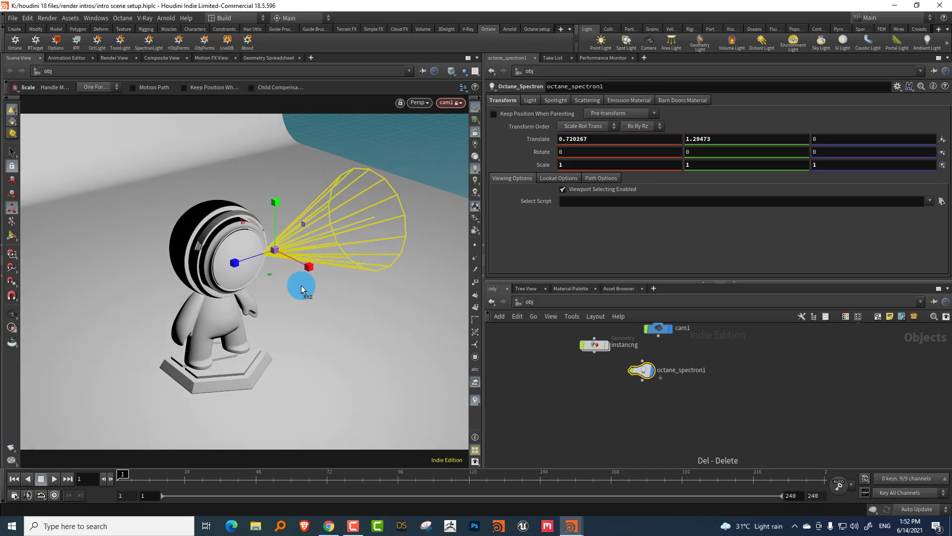
pyautogui.press('r')
pyautogui.moveTo(274, 277); pyautogui.dragTo(397, 240)
pyautogui.press('t')
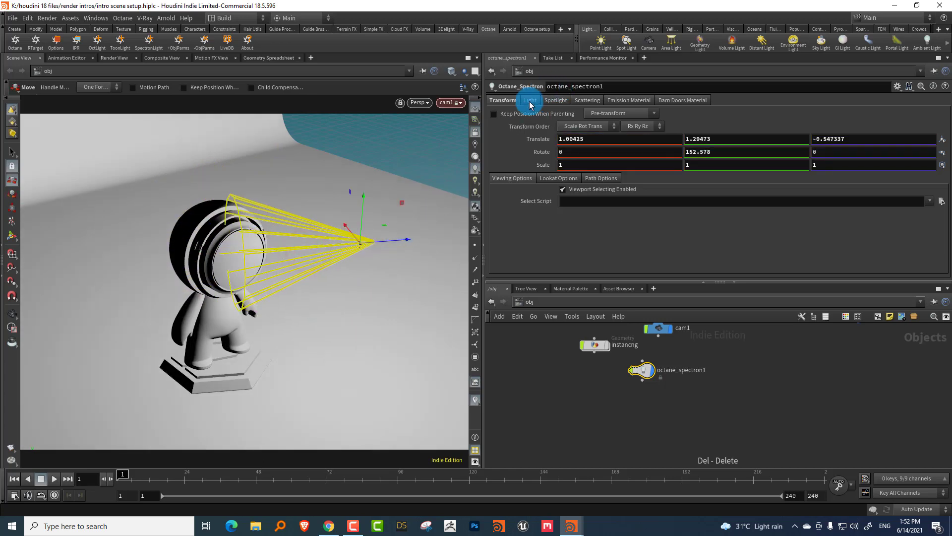
# Try Quad as octane_spectron1's light type, and change it to Sphere.
pyautogui.click(530, 100)
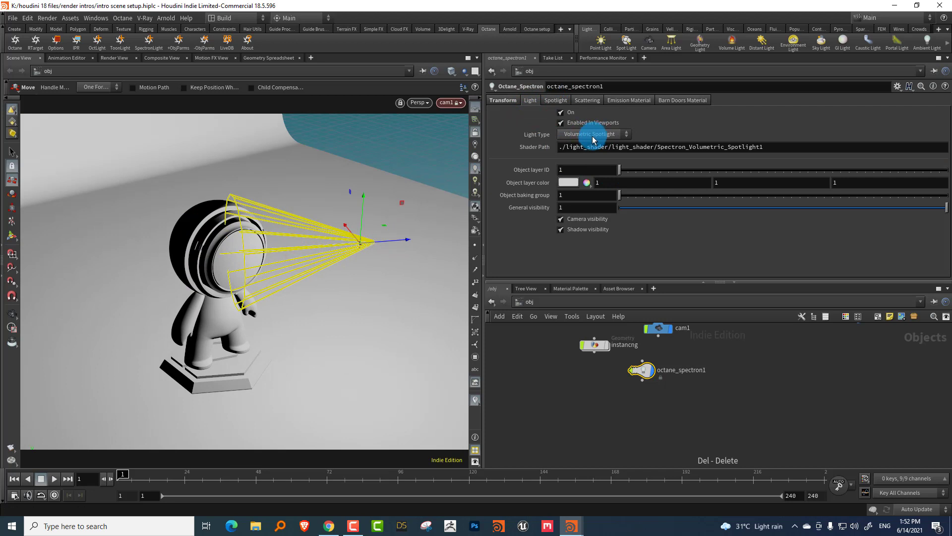
pyautogui.click(593, 139)
pyautogui.click(599, 157)
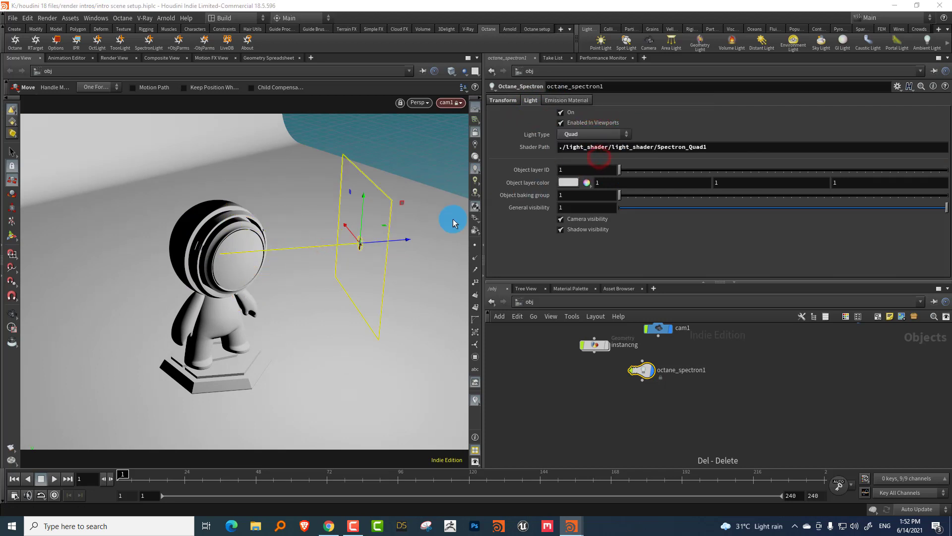
pyautogui.click(591, 134)
pyautogui.click(580, 162)
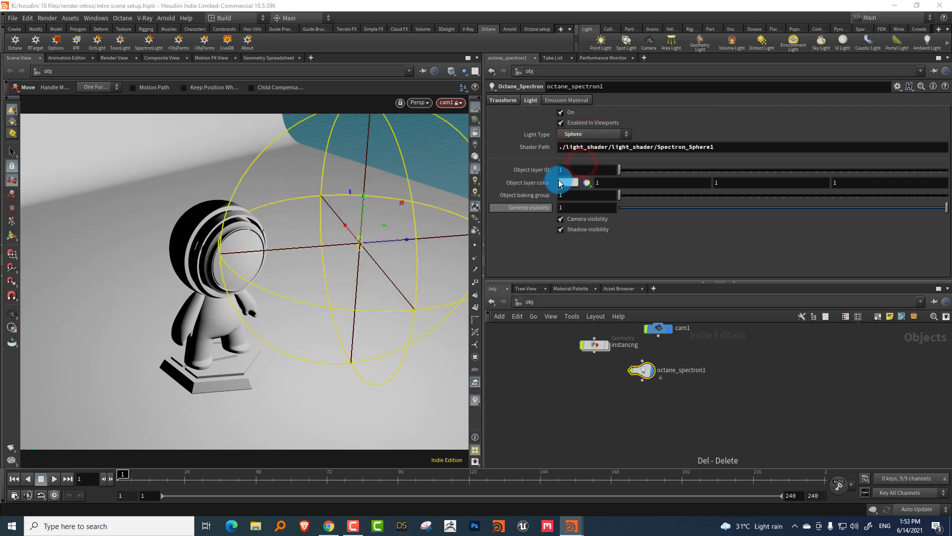
# Scale octane_spectron1 uniformly to 0.4 and move it to about X 1.15, Y 1.6, Z -0.83.
pyautogui.click(502, 99)
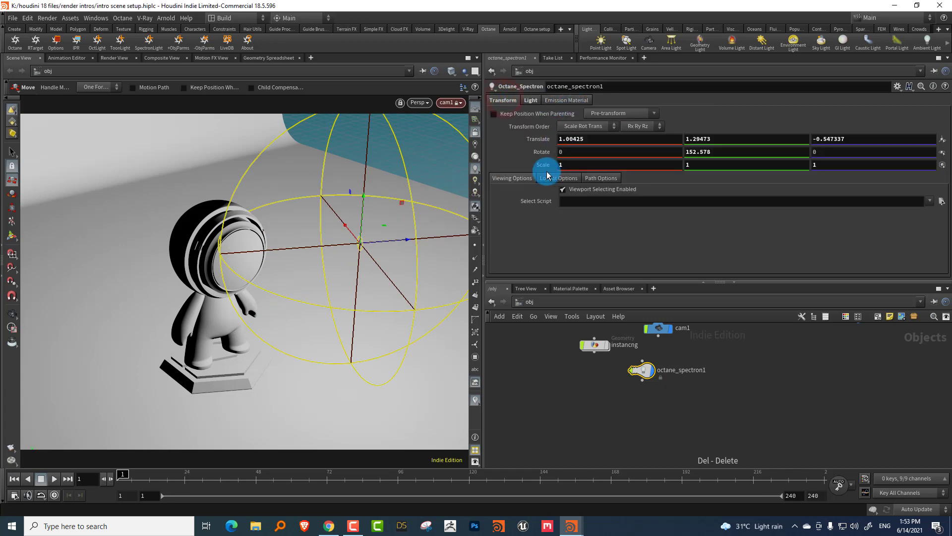
pyautogui.moveTo(546, 175); pyautogui.dragTo(509, 174)
pyautogui.moveTo(411, 231); pyautogui.dragTo(433, 208)
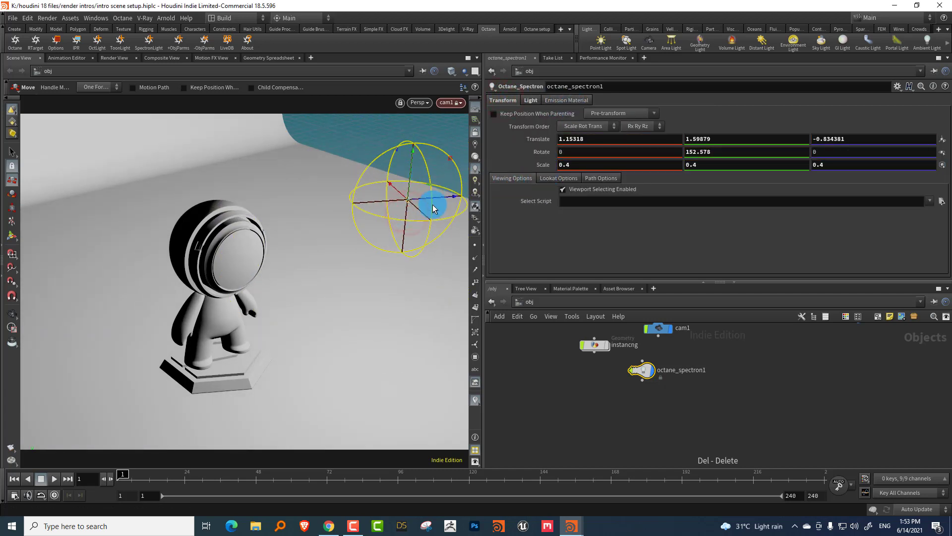
# Start the Octane IPR and brighten octane_spectron1's emission light color to a neutral grey of 0.573.
pyautogui.click(76, 45)
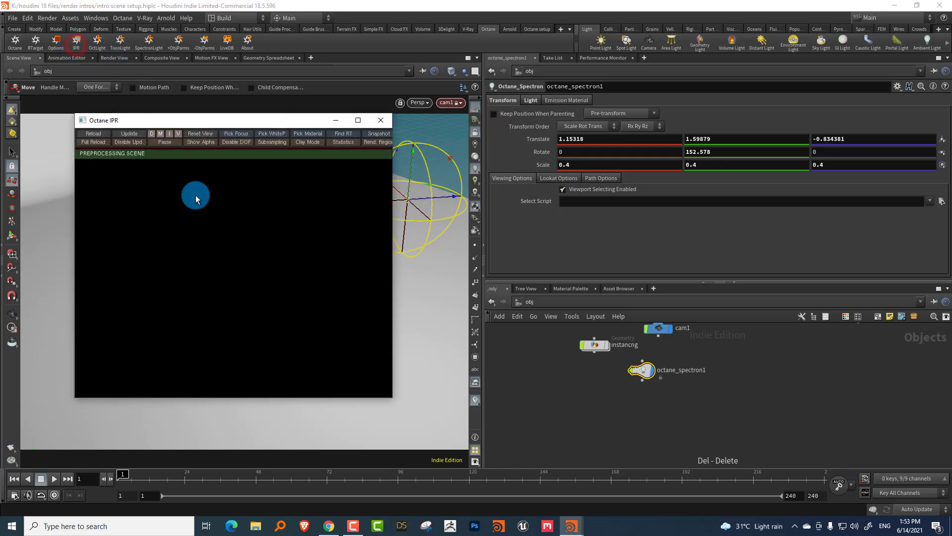
pyautogui.click(531, 99)
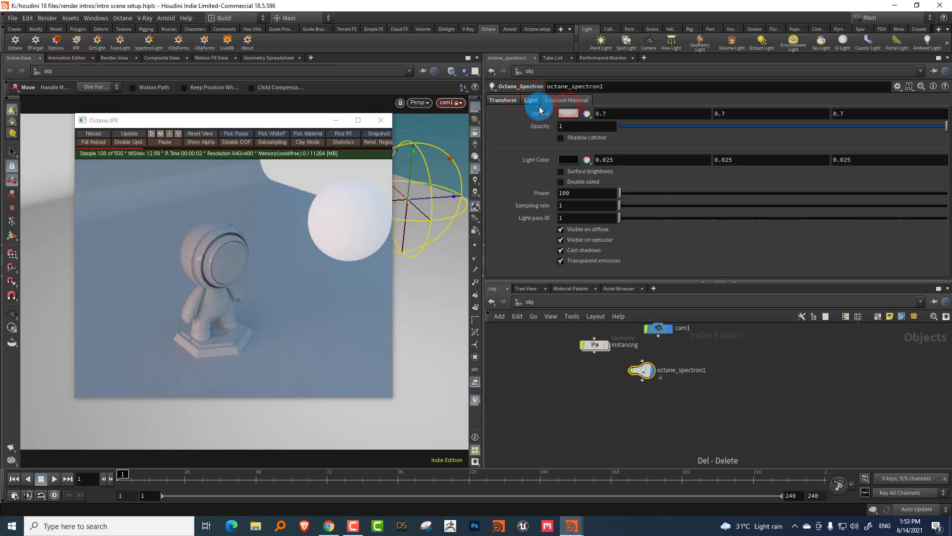
pyautogui.click(569, 160)
pyautogui.moveTo(603, 252); pyautogui.dragTo(656, 248)
pyautogui.click(218, 340)
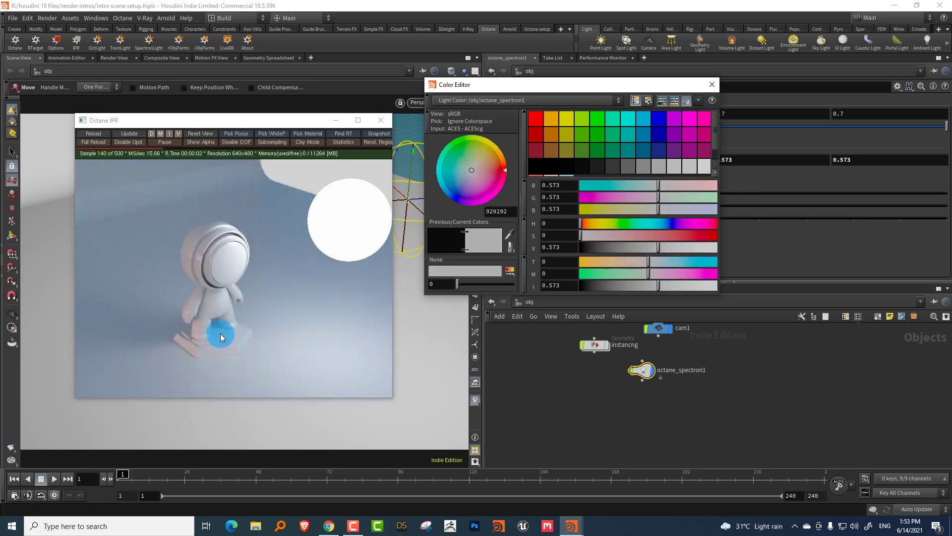
pyautogui.click(712, 84)
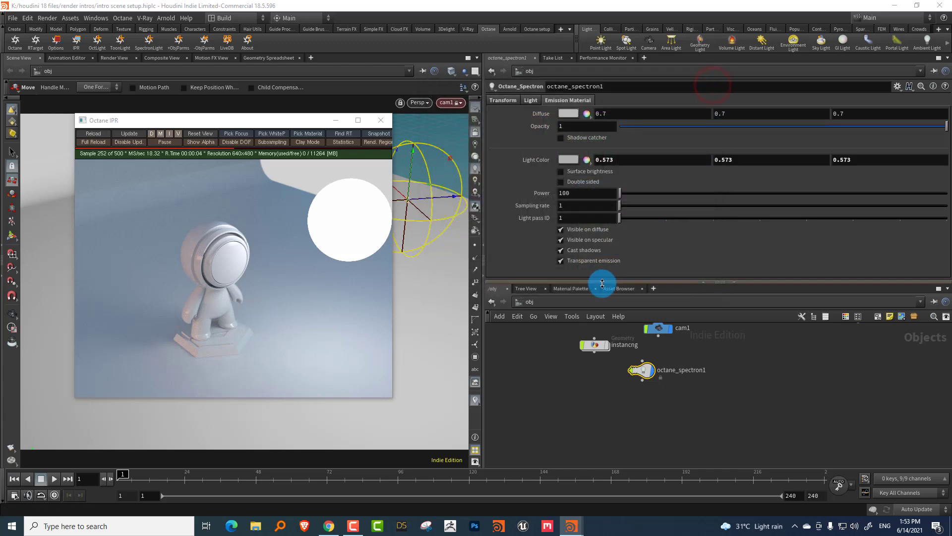
# Enlarge the network area and rearrange the nodes, placing octane_QuickSetup1 above matnet1 and octane_spectron1 below cam1.
pyautogui.moveTo(602, 284); pyautogui.dragTo(603, 232)
pyautogui.click(324, 202)
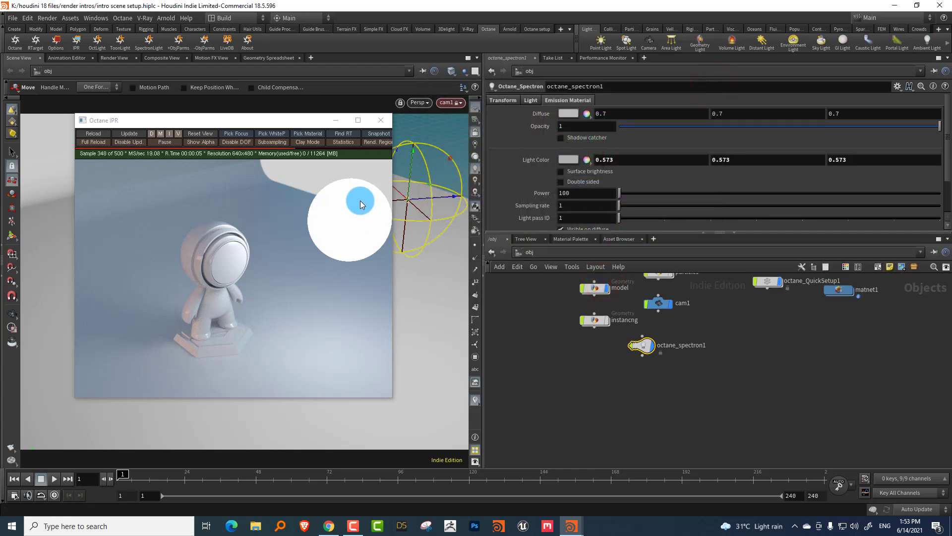
pyautogui.moveTo(713, 326); pyautogui.dragTo(654, 381, button='middle')
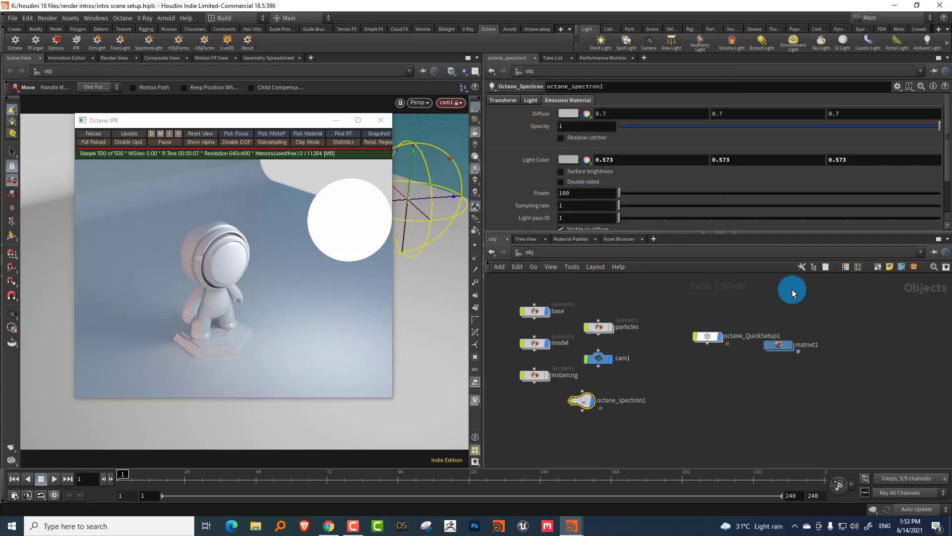
pyautogui.moveTo(709, 337); pyautogui.dragTo(772, 308)
pyautogui.moveTo(591, 400); pyautogui.dragTo(608, 401)
pyautogui.moveTo(738, 303); pyautogui.dragTo(788, 319)
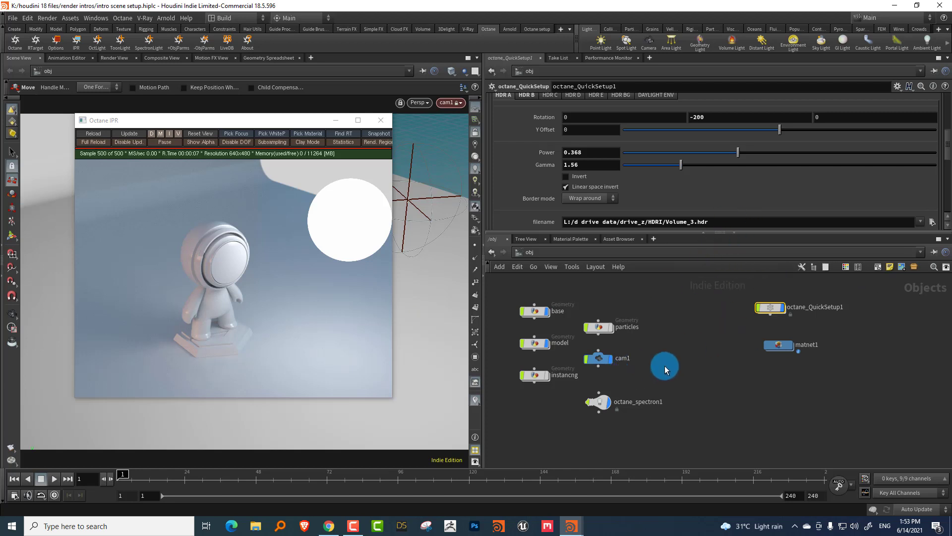
# Lower the HDR A environment power of octane_QuickSetup1 to 0.117.
pyautogui.moveTo(710, 342); pyautogui.dragTo(779, 354)
pyautogui.moveTo(730, 319); pyautogui.dragTo(787, 297)
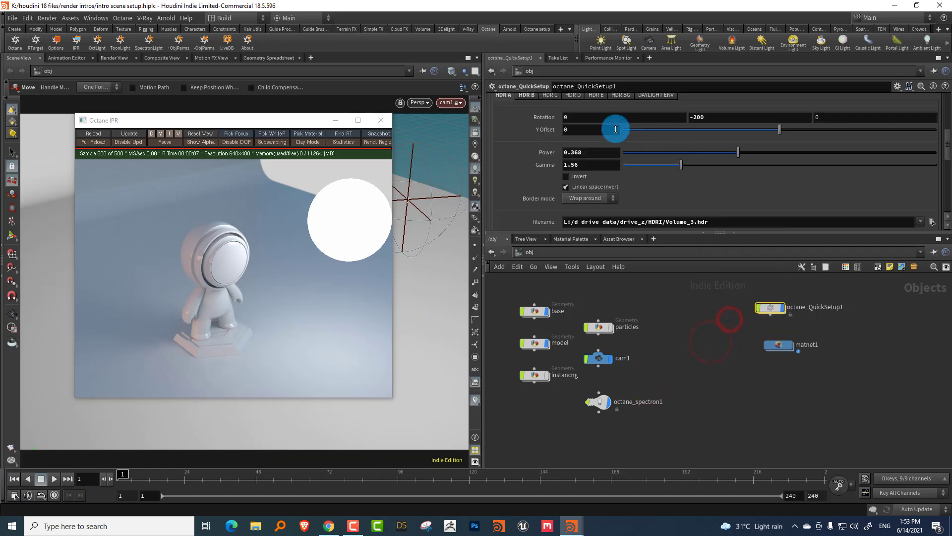
pyautogui.moveTo(790, 233); pyautogui.dragTo(823, 298)
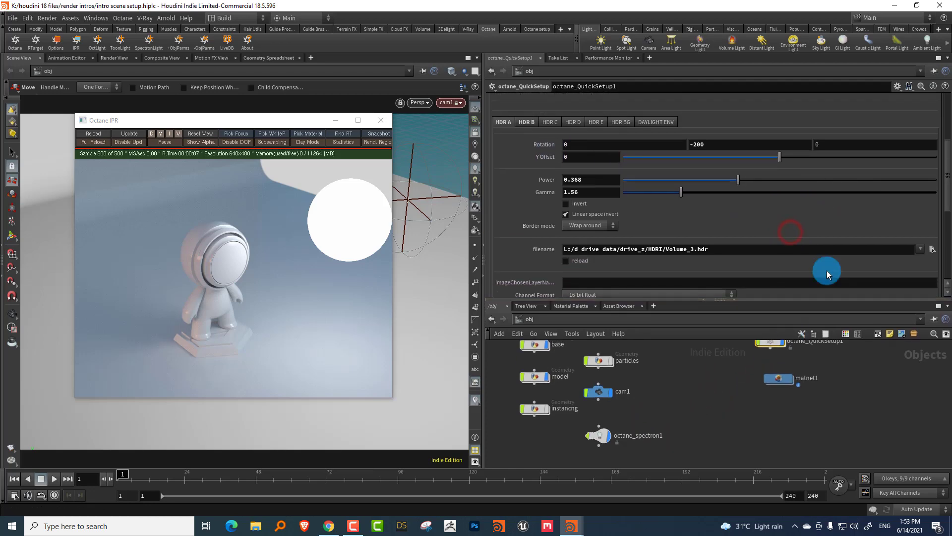
pyautogui.moveTo(733, 180); pyautogui.dragTo(660, 181)
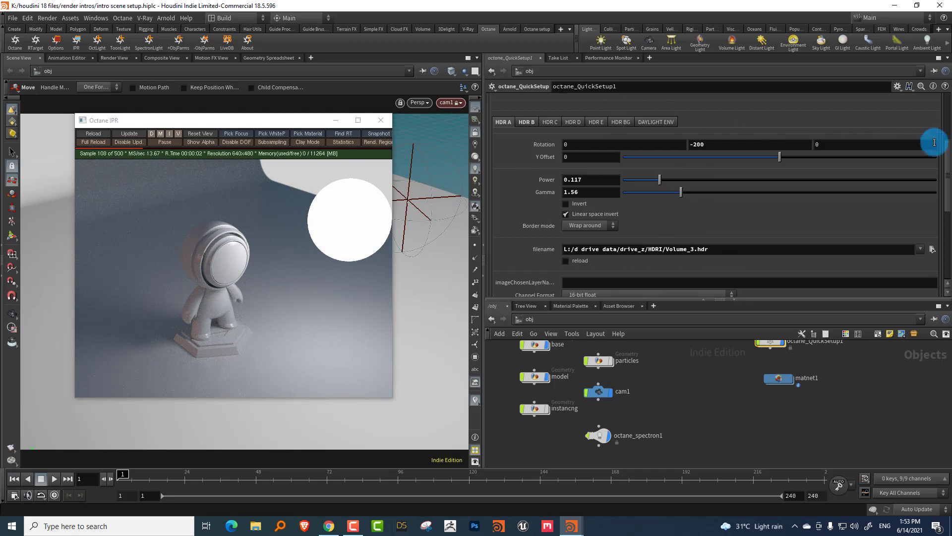
# Set the path tracing maximum samples of octane_QuickSetup1 to 20.
pyautogui.moveTo(947, 155); pyautogui.dragTo(949, 93)
pyautogui.click(609, 160)
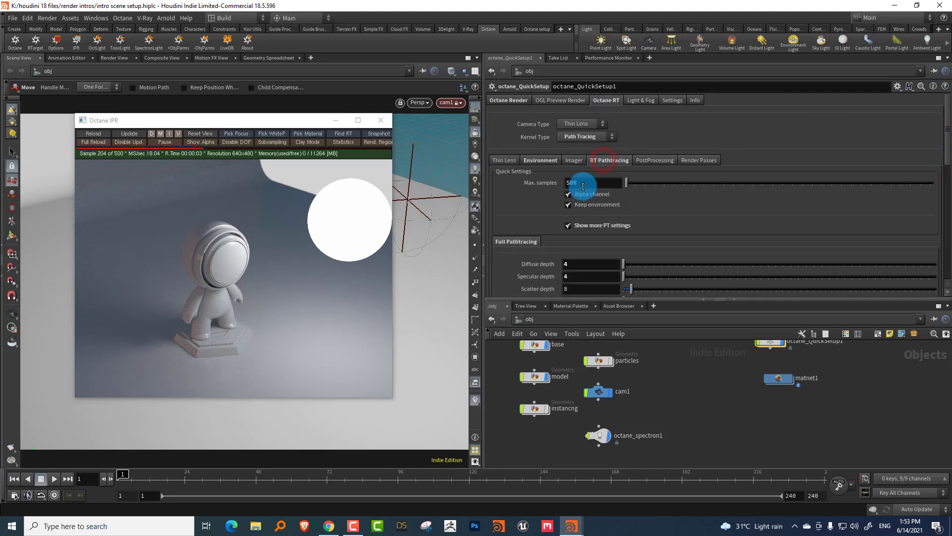
pyautogui.click(575, 183)
pyautogui.click(23, 463)
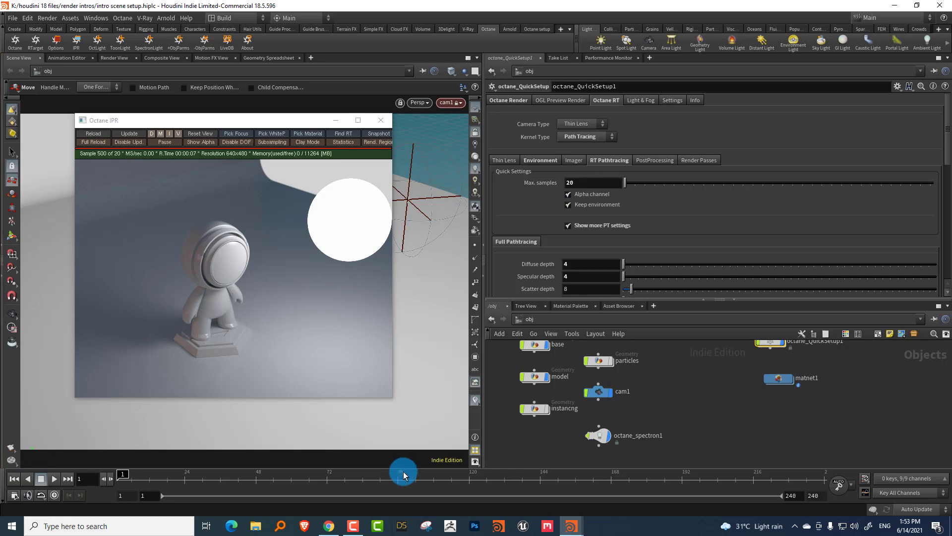
# Frame the model closer through cam1 and send an IPR snapshot to MPlay, allowing MPlay through the firewall.
pyautogui.moveTo(311, 121); pyautogui.dragTo(673, 147)
pyautogui.moveTo(734, 156); pyautogui.dragTo(756, 155)
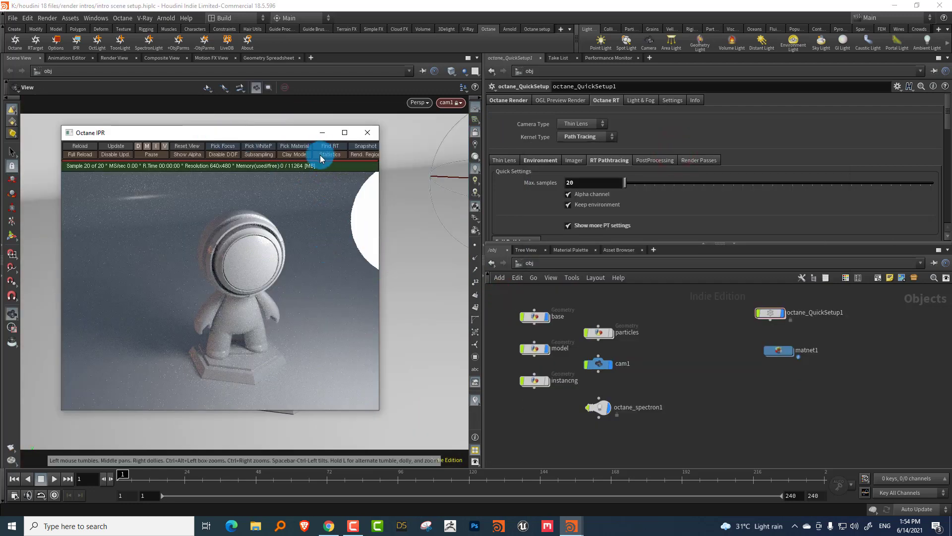
pyautogui.click(365, 149)
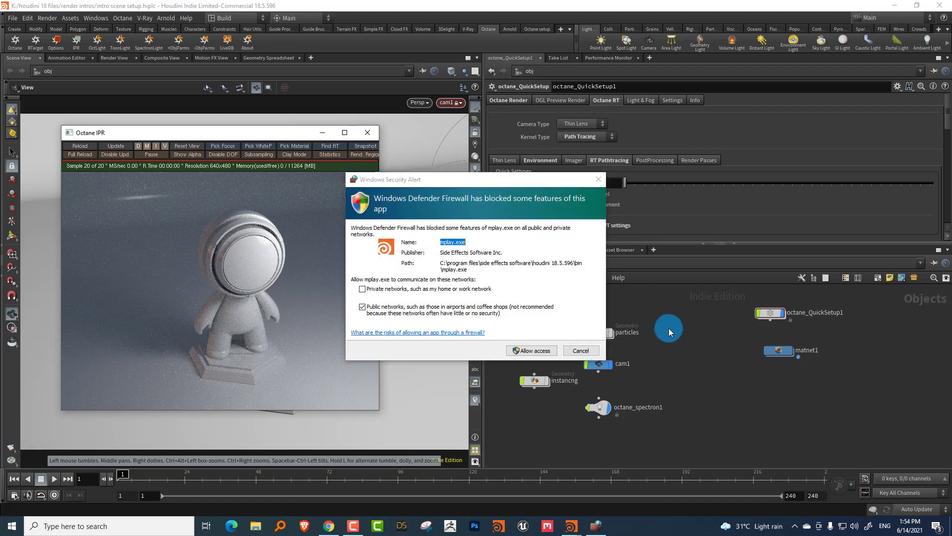
pyautogui.click(557, 351)
pyautogui.click(368, 133)
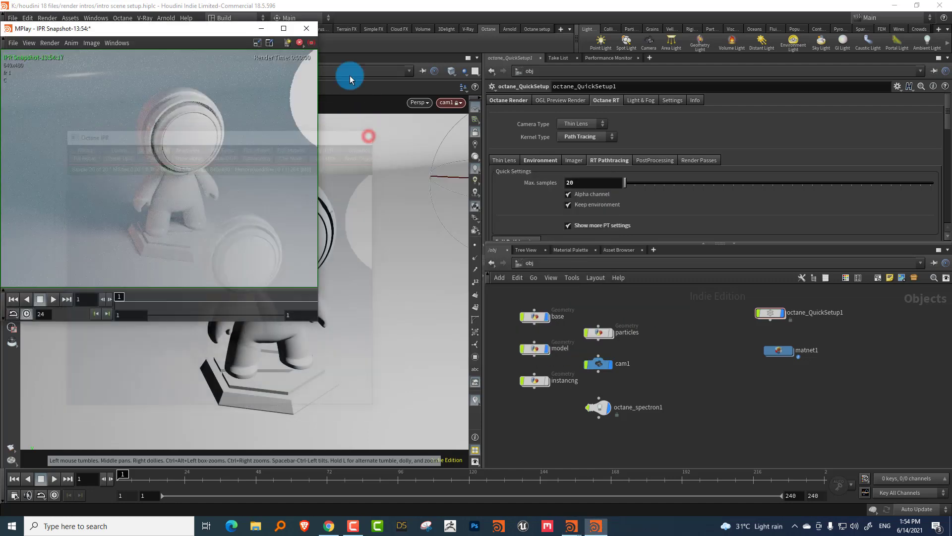
# Show the color correction controls in MPlay, set the snapshot's color display to ACES, and minimise the window.
pyautogui.click(306, 28)
pyautogui.click(571, 526)
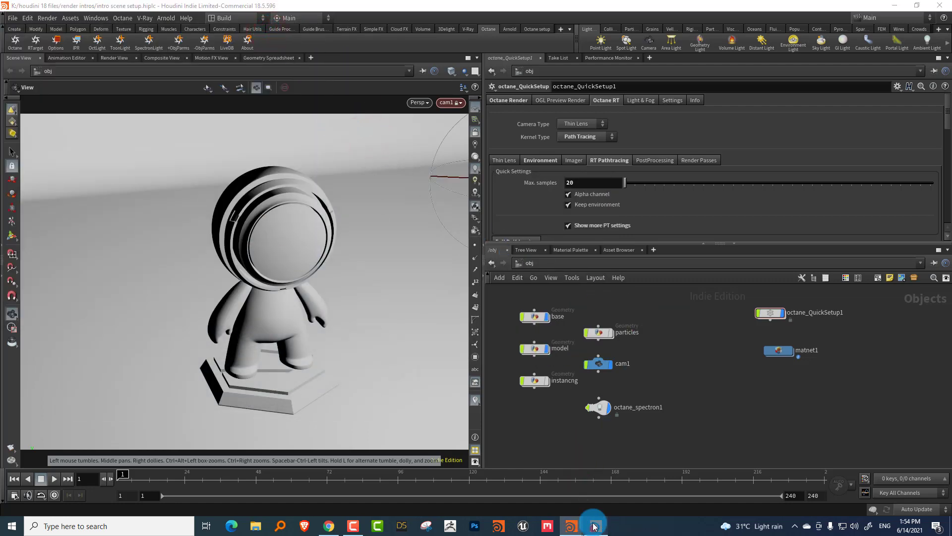
pyautogui.click(198, 289)
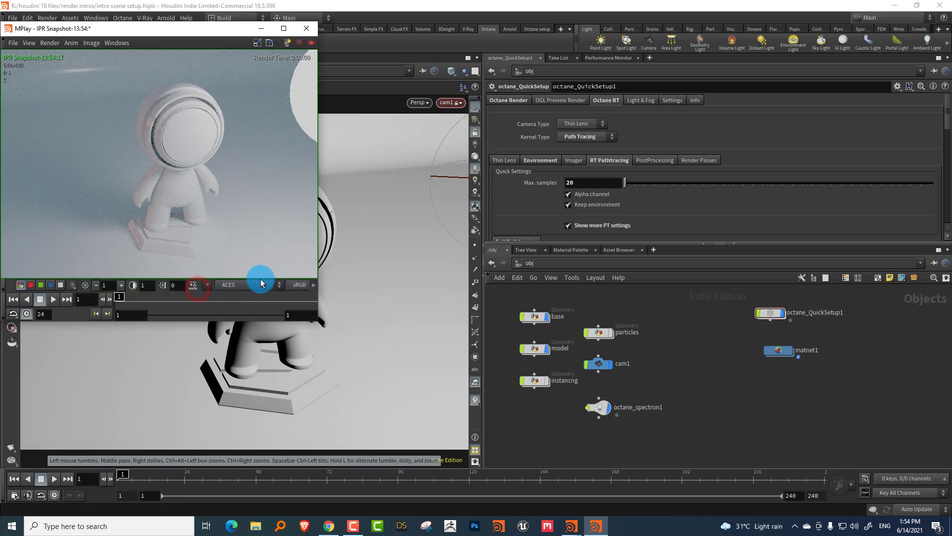
pyautogui.click(253, 285)
pyautogui.click(255, 296)
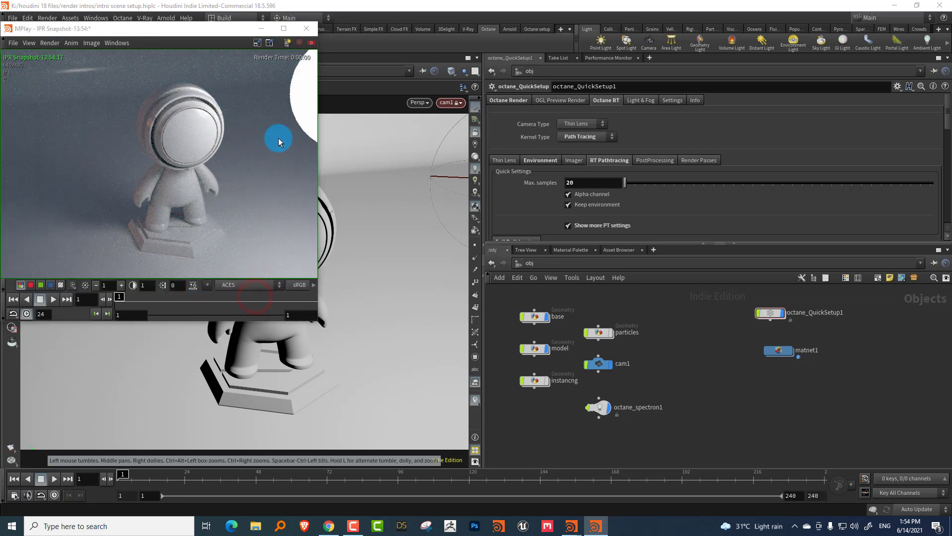
pyautogui.click(260, 29)
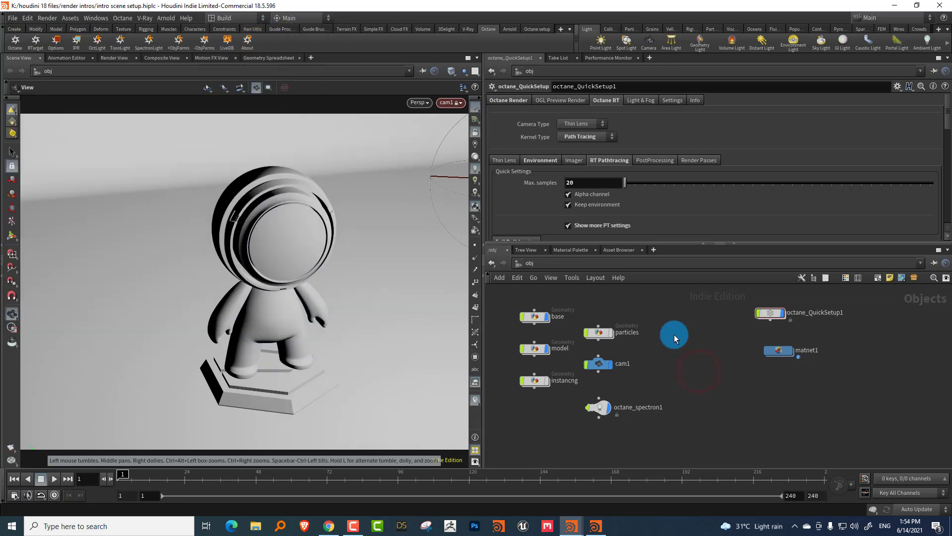
# Add an OctLight at the origin, parent it to octane_spectron1 to match its position, and hide octane_spectron1.
pyautogui.click(99, 48)
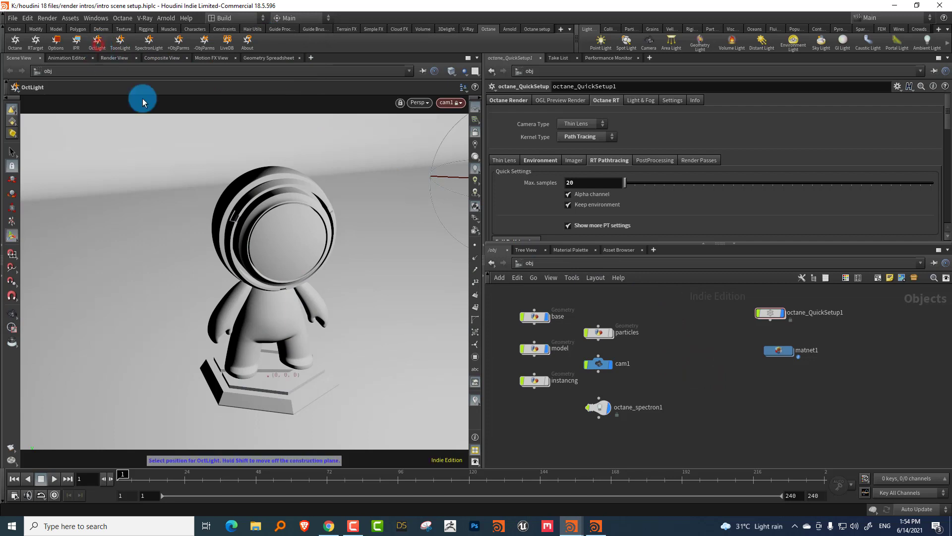
pyautogui.click(389, 290)
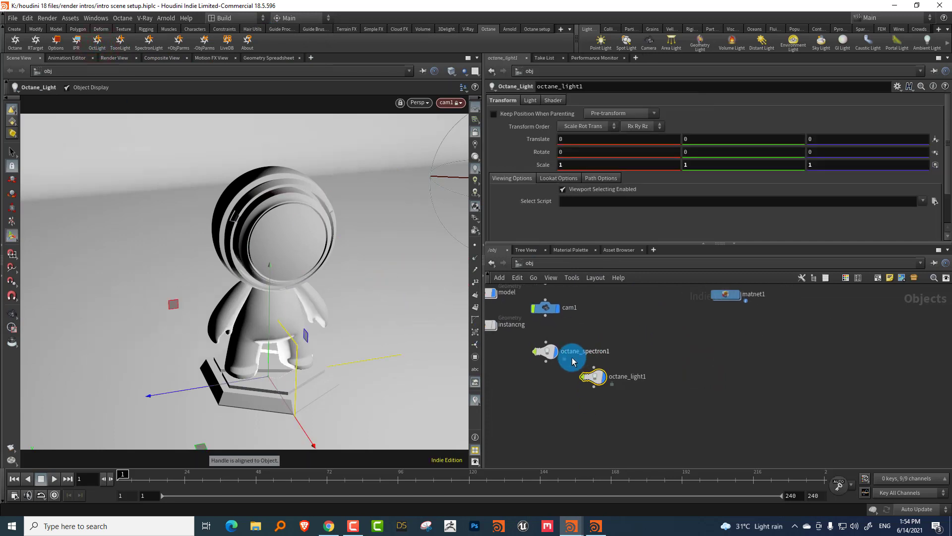
pyautogui.moveTo(568, 351); pyautogui.dragTo(594, 367)
pyautogui.moveTo(658, 367); pyautogui.dragTo(577, 389)
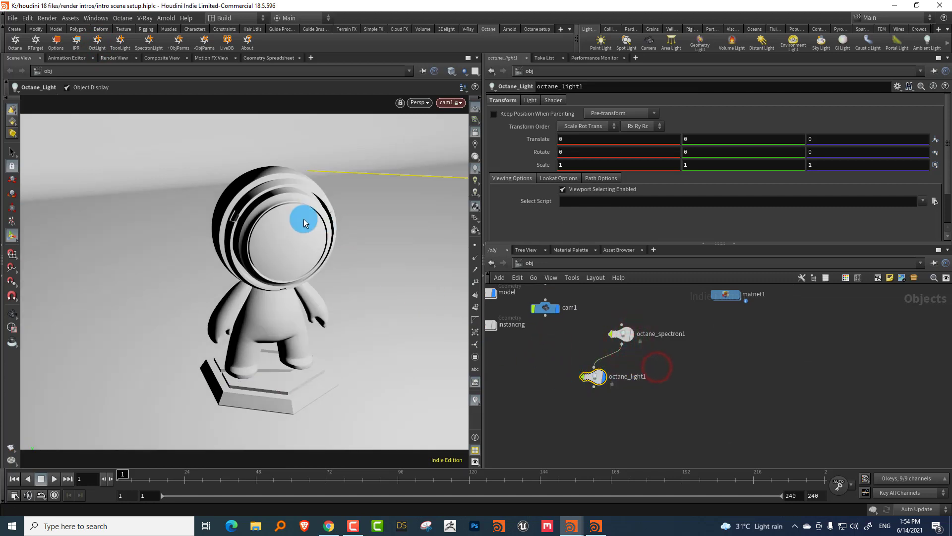
# Set the light type of octane_light1 to Sphere.
pyautogui.press('Escape')
pyautogui.moveTo(340, 196); pyautogui.dragTo(326, 243)
pyautogui.click(629, 367)
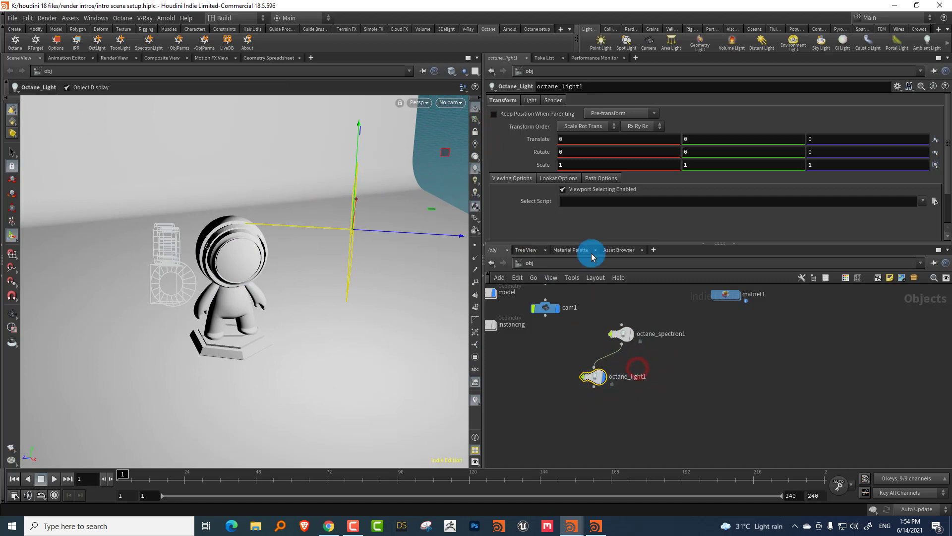
pyautogui.click(530, 100)
pyautogui.click(595, 135)
pyautogui.click(578, 144)
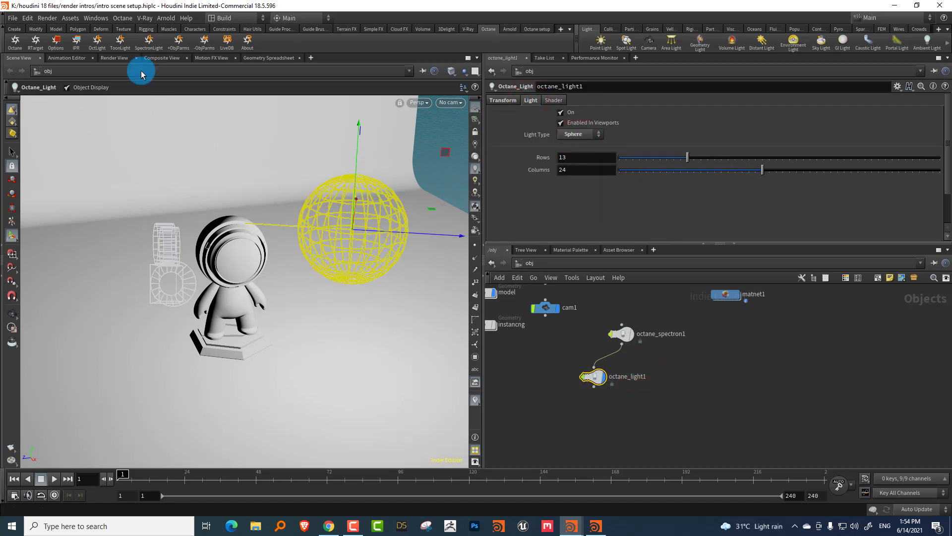
# Render octane_light1 in the Octane IPR and place it beside the MPlay snapshot to compare both lights' noise and brightness.
pyautogui.click(77, 49)
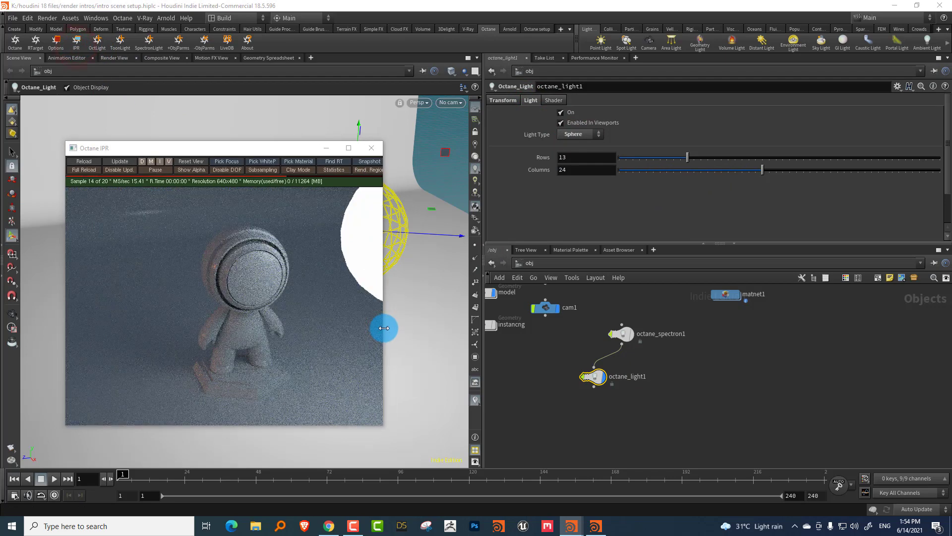
pyautogui.click(595, 526)
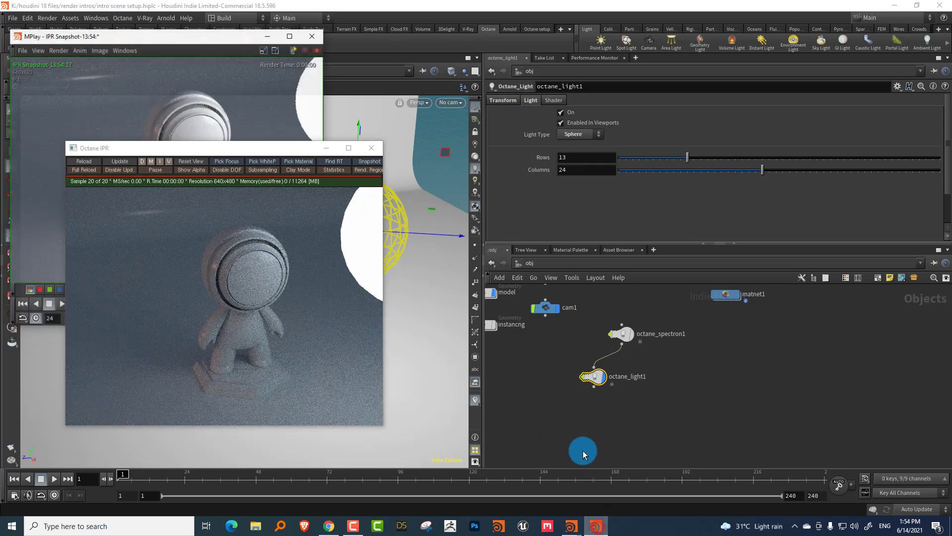
pyautogui.moveTo(243, 151); pyautogui.dragTo(544, 50)
pyautogui.click(400, 353)
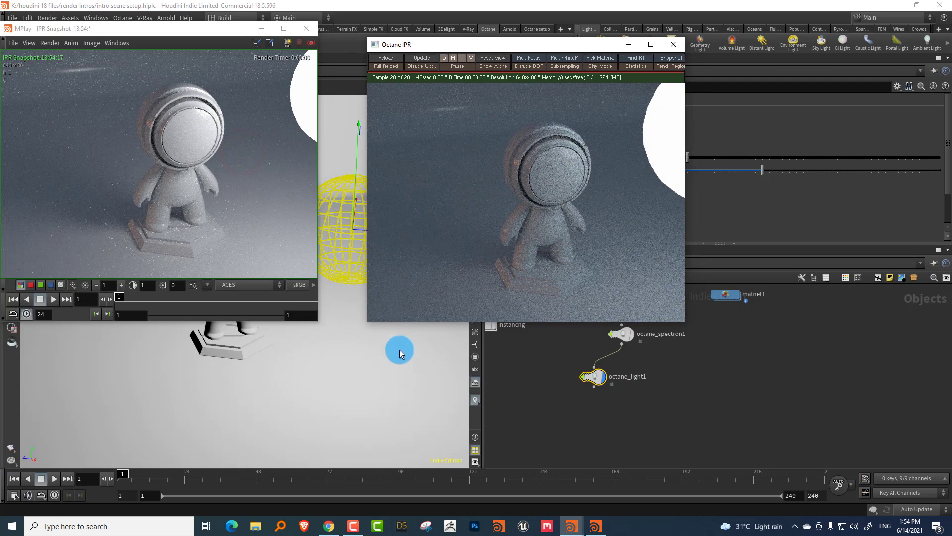
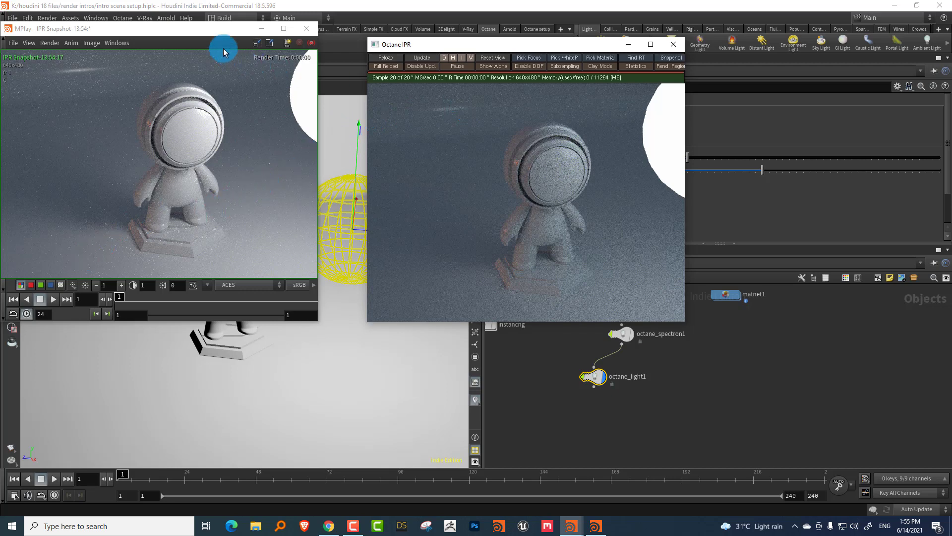
pyautogui.moveTo(220, 30); pyautogui.dragTo(229, 144)
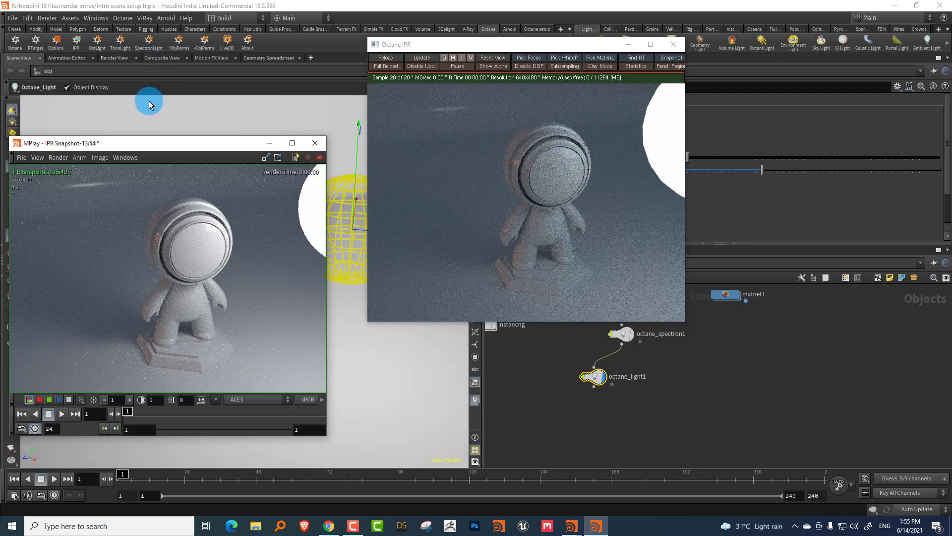
pyautogui.moveTo(563, 45); pyautogui.dragTo(552, 149)
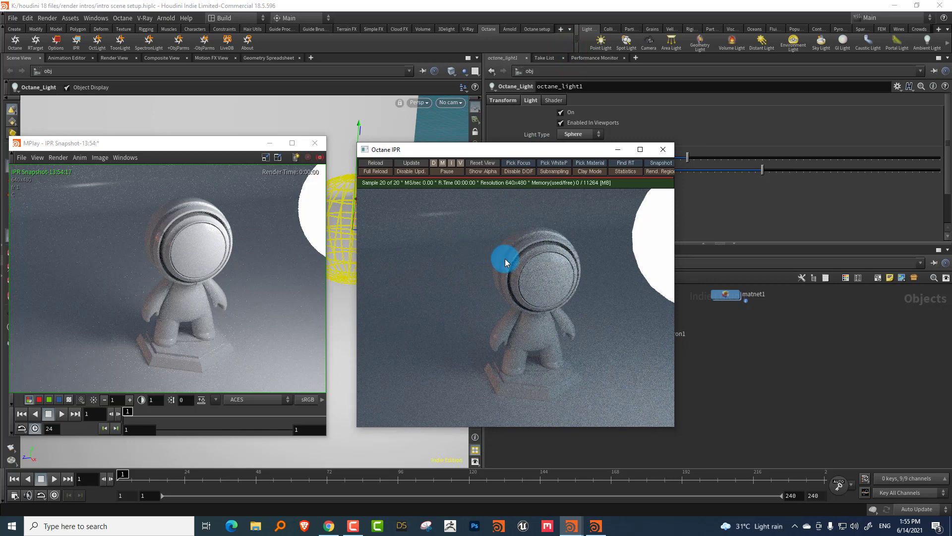
pyautogui.moveTo(236, 148); pyautogui.dragTo(262, 159)
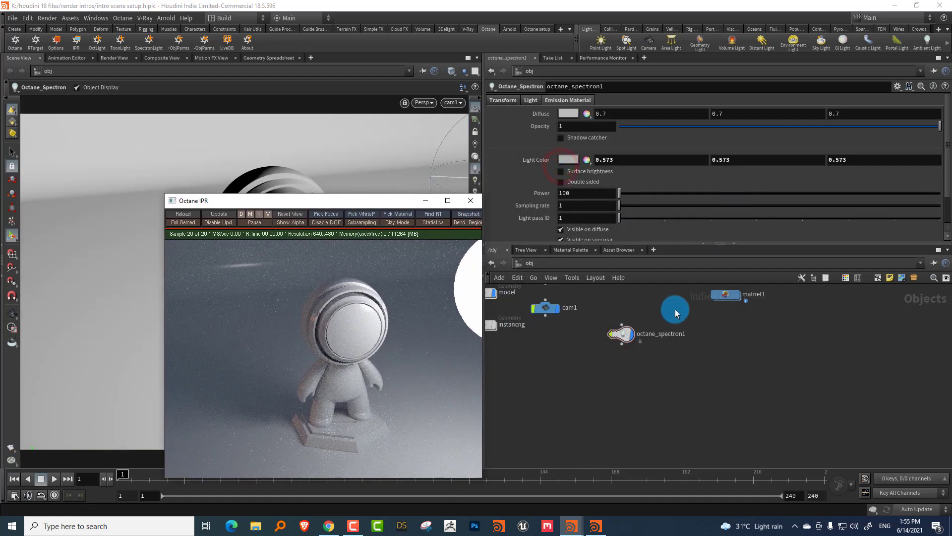
# Set the path tracing max samples of octane_QuickSetup1 to 500 and move the Octane IPR window beside the figure.
pyautogui.moveTo(672, 307); pyautogui.dragTo(627, 340)
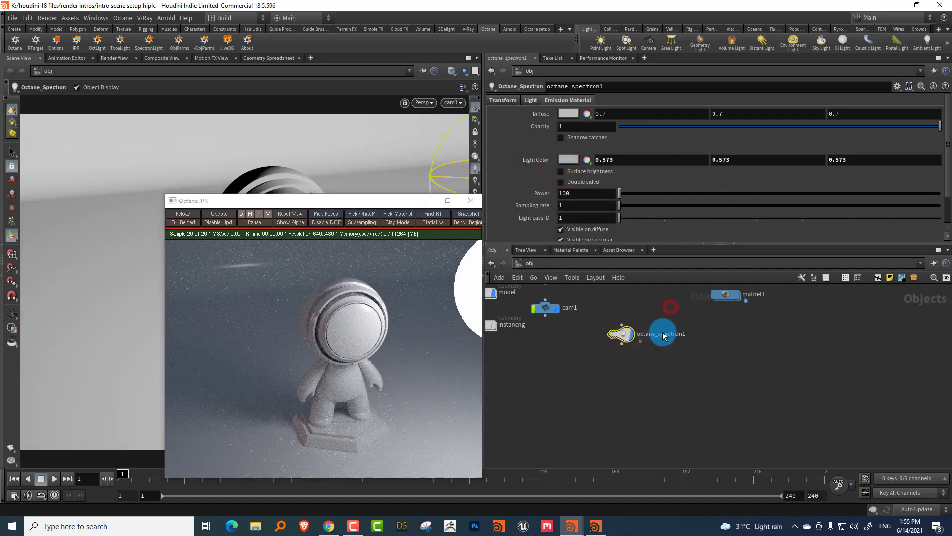
pyautogui.moveTo(665, 347); pyautogui.dragTo(654, 433, button='middle')
pyautogui.moveTo(655, 330); pyautogui.dragTo(727, 360)
pyautogui.scroll(-5, 803, 222)
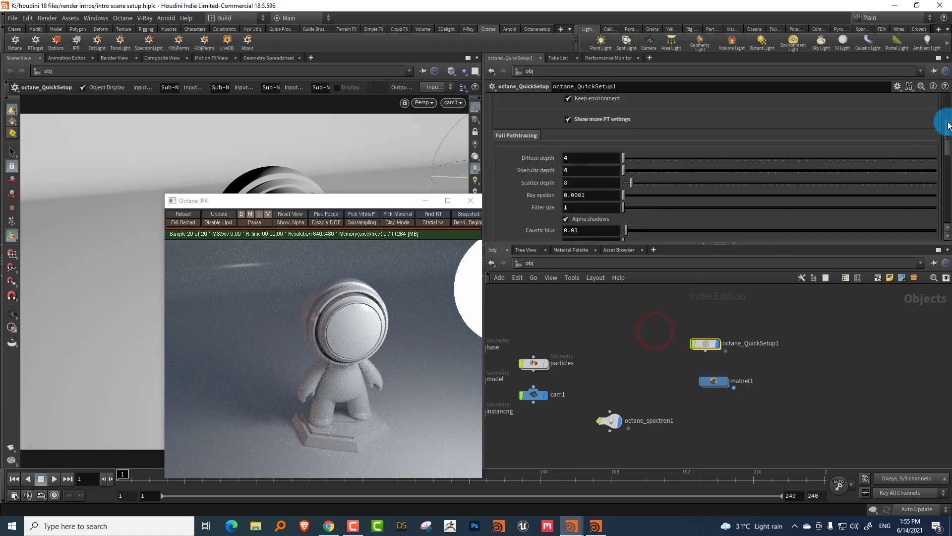
pyautogui.scroll(5, 784, 233)
pyautogui.moveTo(720, 243); pyautogui.dragTo(719, 287)
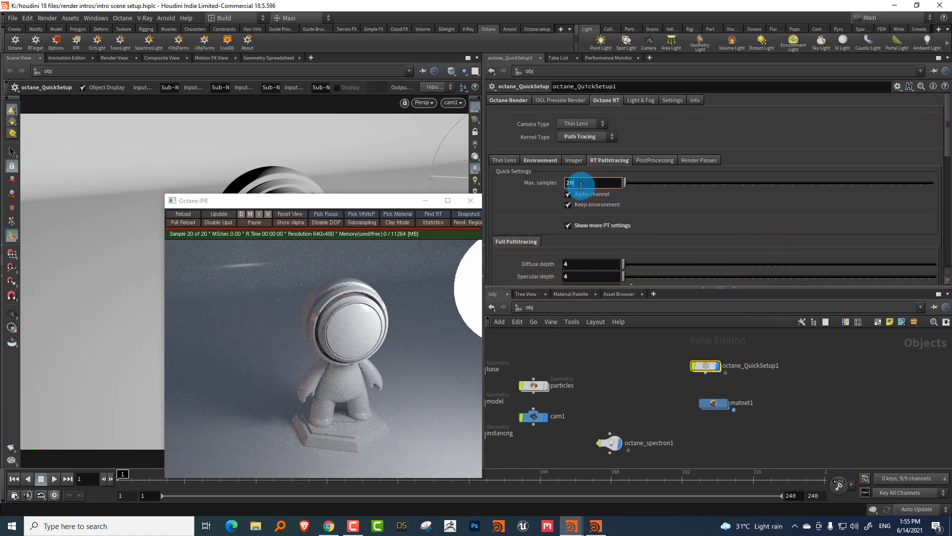
pyautogui.write('500')
pyautogui.press('Return')
pyautogui.moveTo(425, 200); pyautogui.dragTo(620, 162)
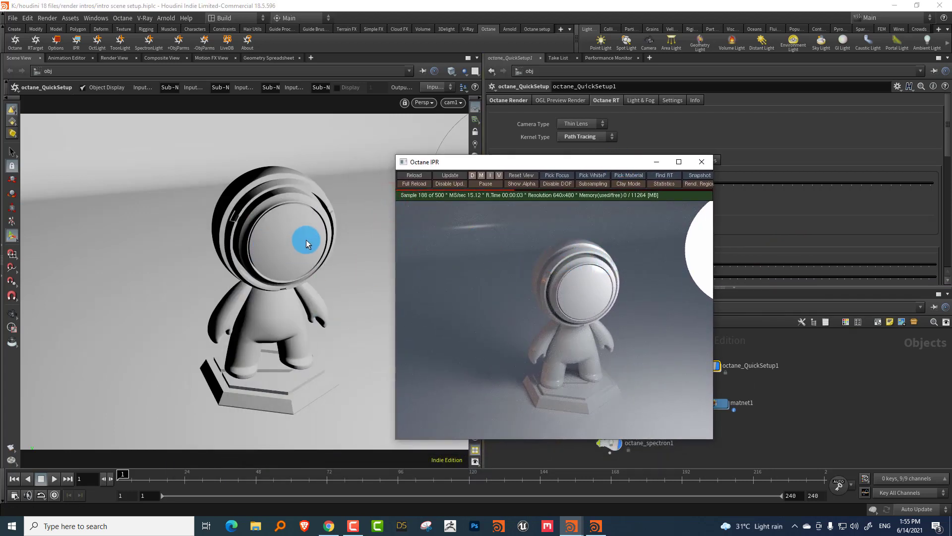
# Reframe cam1 through the locked viewport so the IPR shows the whole figure together with the spherical light.
pyautogui.click(807, 353)
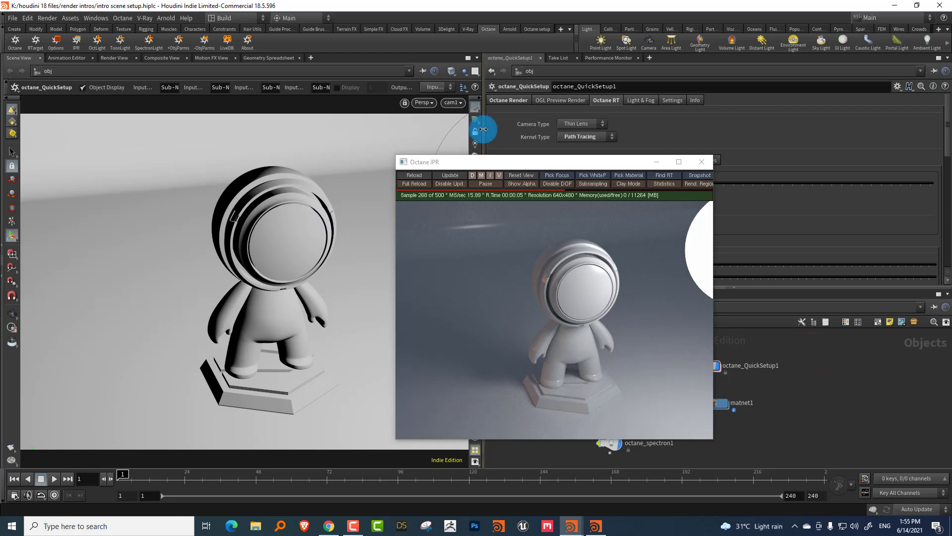
pyautogui.press('Escape')
pyautogui.moveTo(273, 234); pyautogui.dragTo(247, 242)
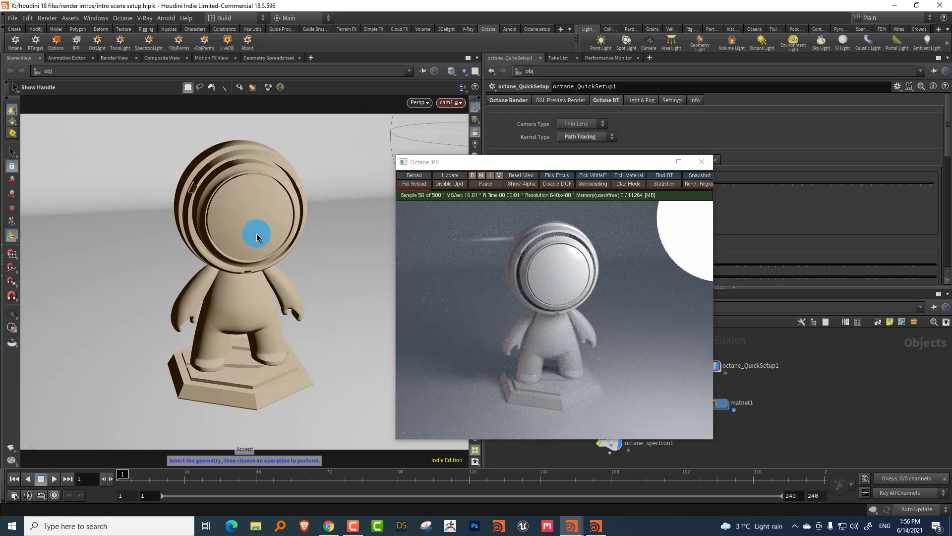
pyautogui.press('Return')
pyautogui.click(746, 347)
pyautogui.moveTo(605, 165); pyautogui.dragTo(768, 43)
pyautogui.moveTo(619, 376); pyautogui.dragTo(727, 331, button='middle')
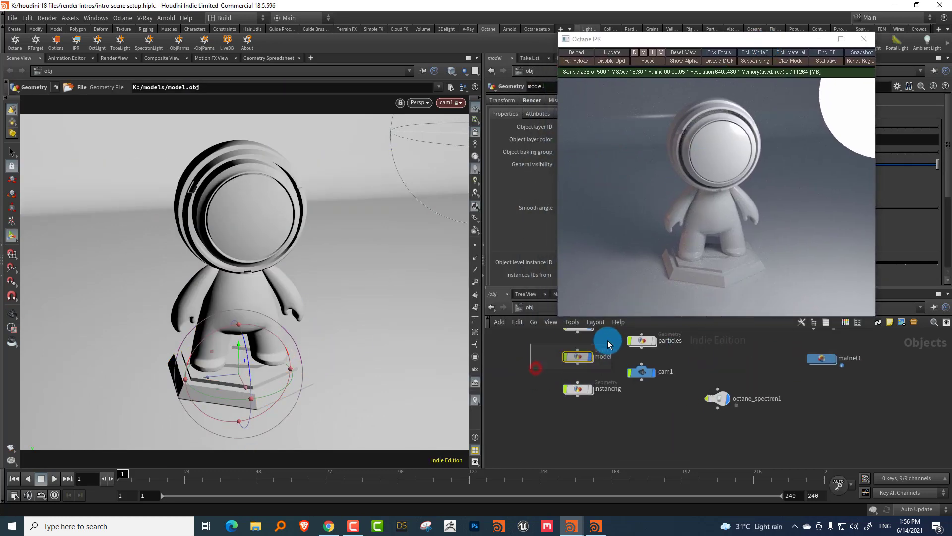
pyautogui.moveTo(608, 340); pyautogui.dragTo(608, 341)
pyautogui.moveTo(230, 385); pyautogui.dragTo(265, 379)
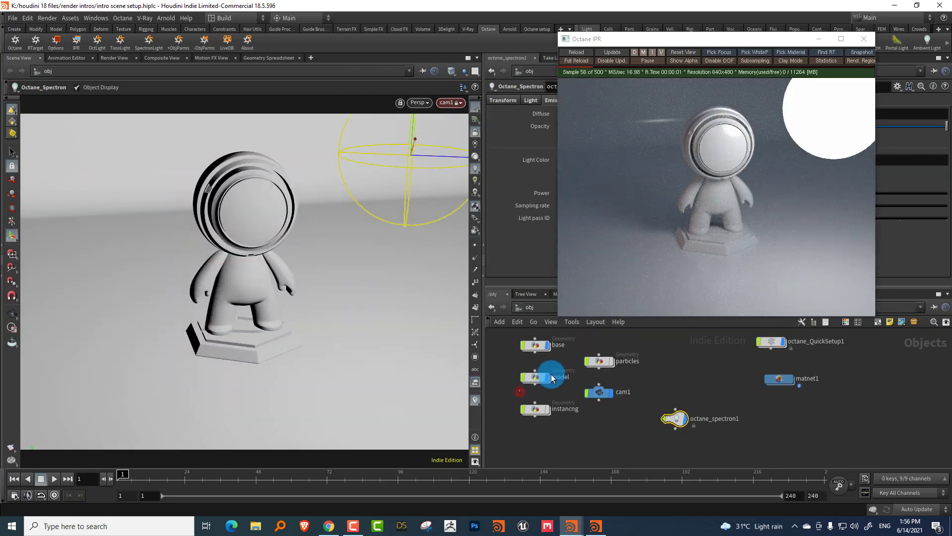
# Rotate the model object slightly with the Rotate tool.
pyautogui.click(552, 379)
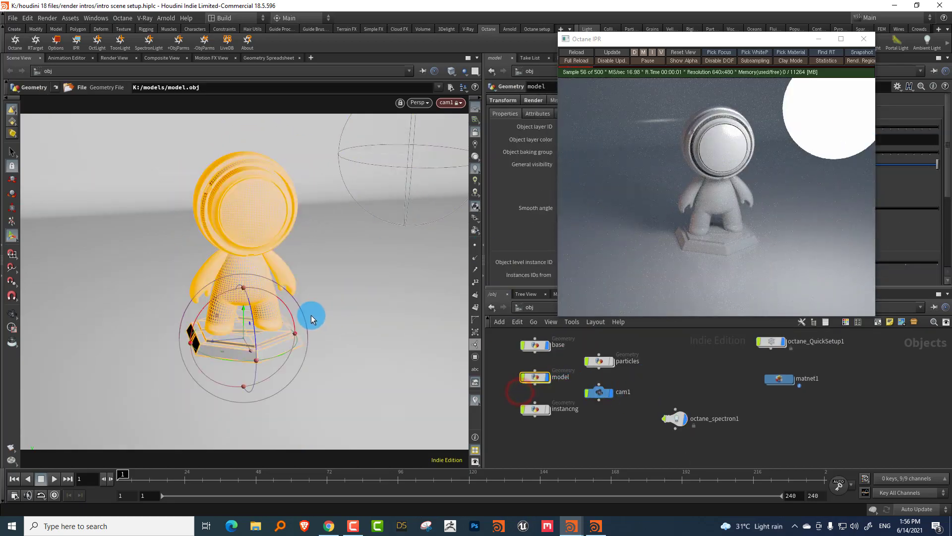
pyautogui.moveTo(251, 352); pyautogui.dragTo(258, 364)
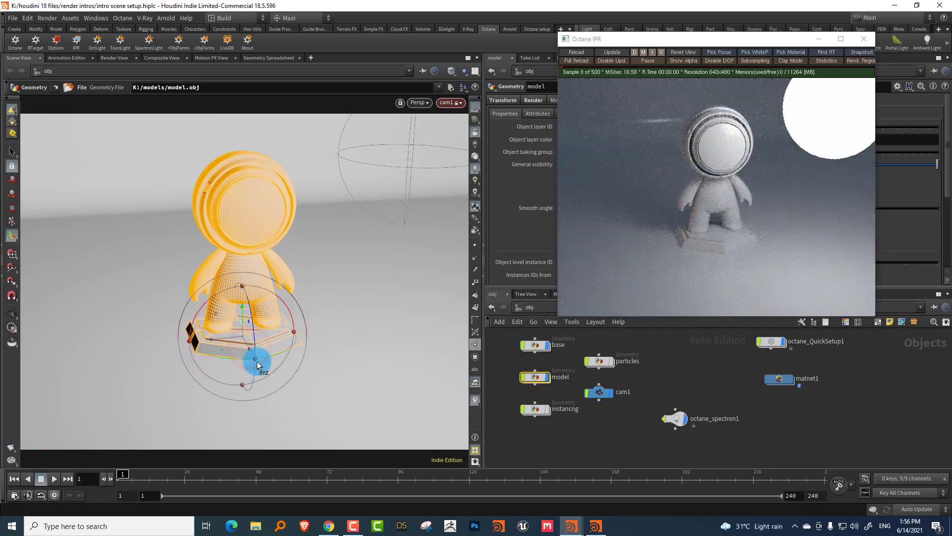
pyautogui.press('e')
pyautogui.press('r')
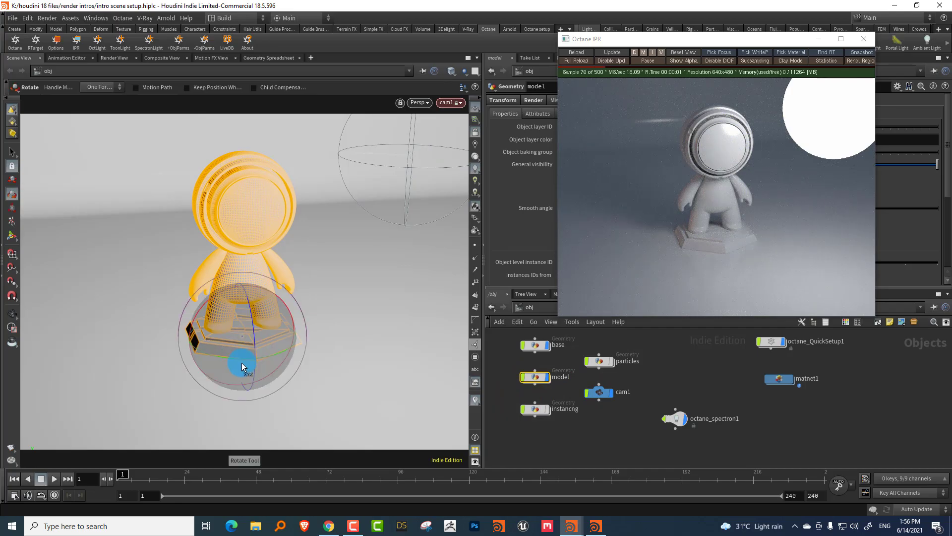
pyautogui.moveTo(225, 361)
pyautogui.mouseDown()
pyautogui.moveTo(272, 357)
pyautogui.moveTo(201, 358)
pyautogui.moveTo(221, 360)
pyautogui.mouseUp()
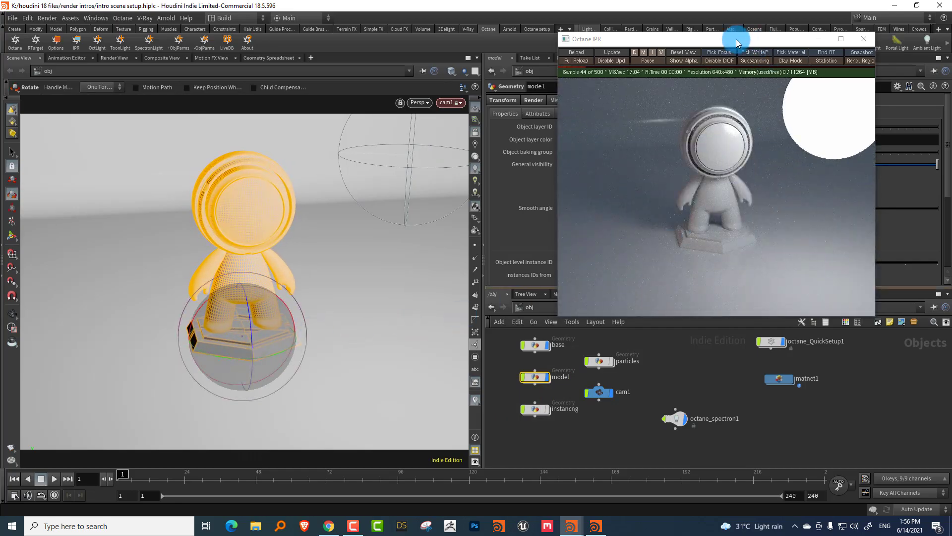
# Raise the HDR environment power in octane_QuickSetup1 to 0.891.
pyautogui.moveTo(739, 44); pyautogui.dragTo(252, 93)
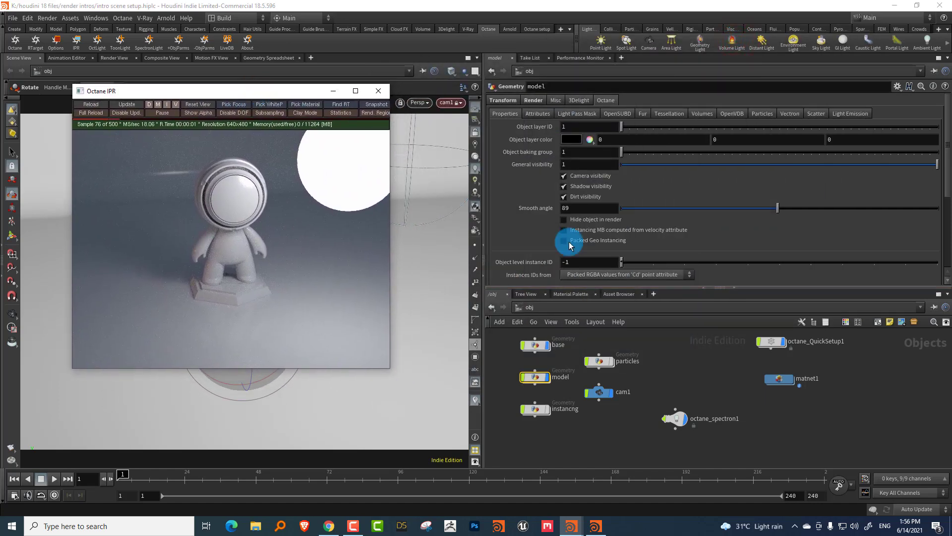
pyautogui.moveTo(750, 380); pyautogui.dragTo(704, 411, button='middle')
pyautogui.moveTo(683, 386); pyautogui.dragTo(765, 352)
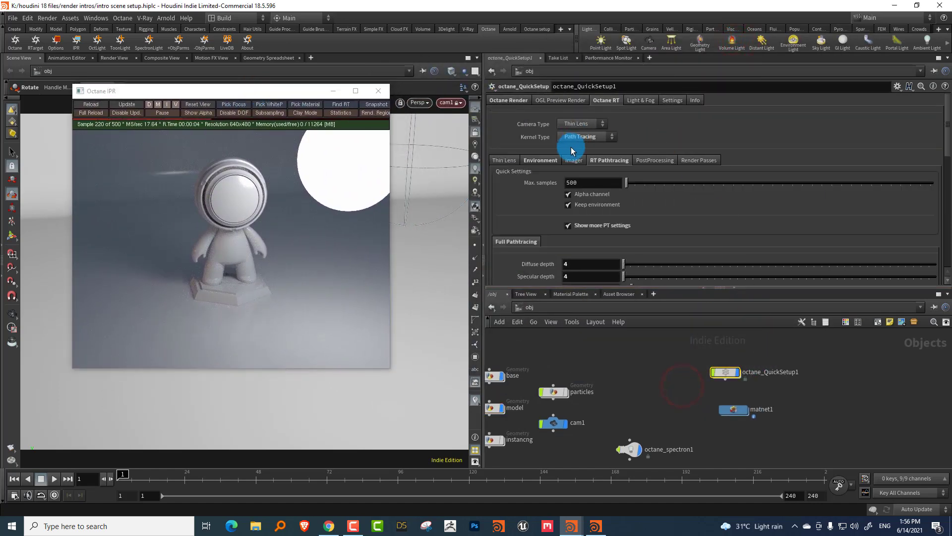
pyautogui.click(542, 160)
pyautogui.moveTo(948, 152); pyautogui.dragTo(945, 199)
pyautogui.moveTo(910, 173); pyautogui.dragTo(901, 173)
pyautogui.moveTo(676, 411); pyautogui.dragTo(681, 391, button='middle')
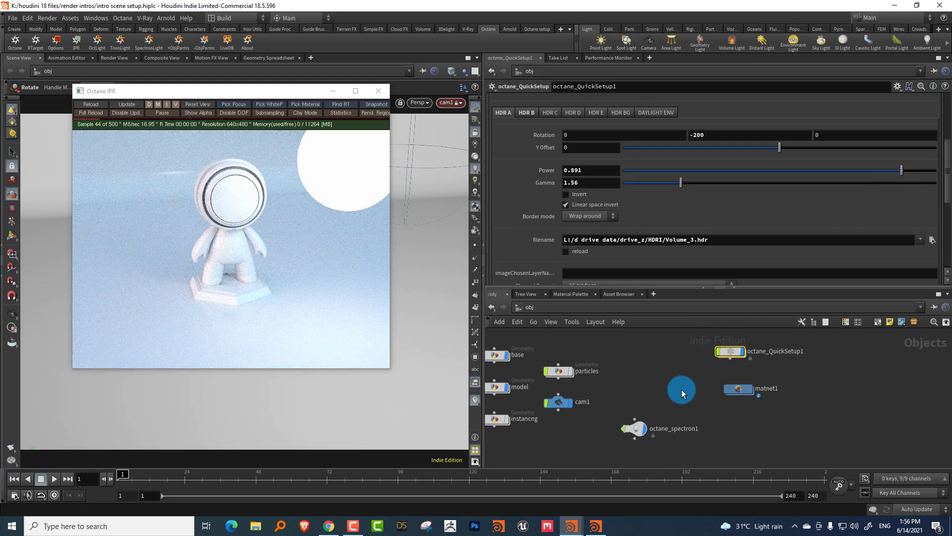
# Set the emission power of octane_spectron1 to 30 and reframe cam1 closer to the figure.
pyautogui.click(647, 434)
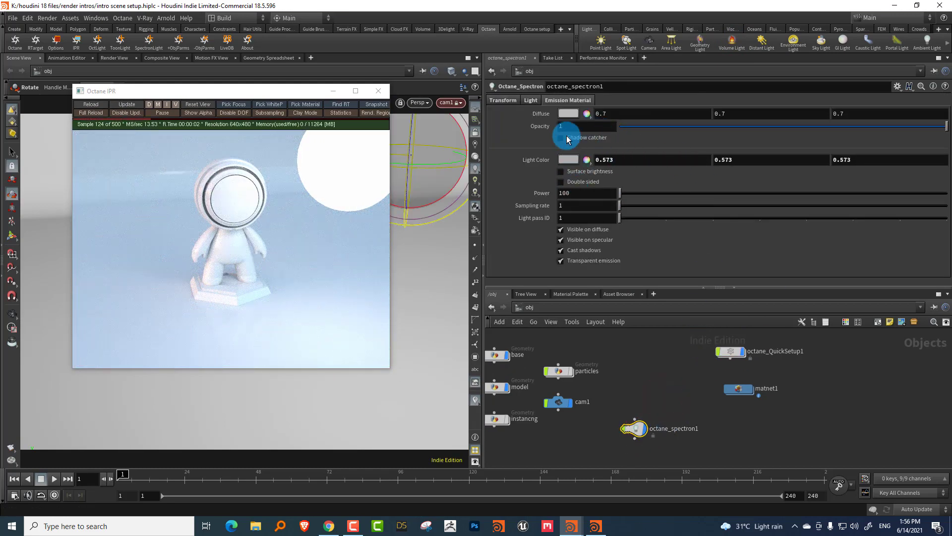
pyautogui.write('30')
pyautogui.press('Return')
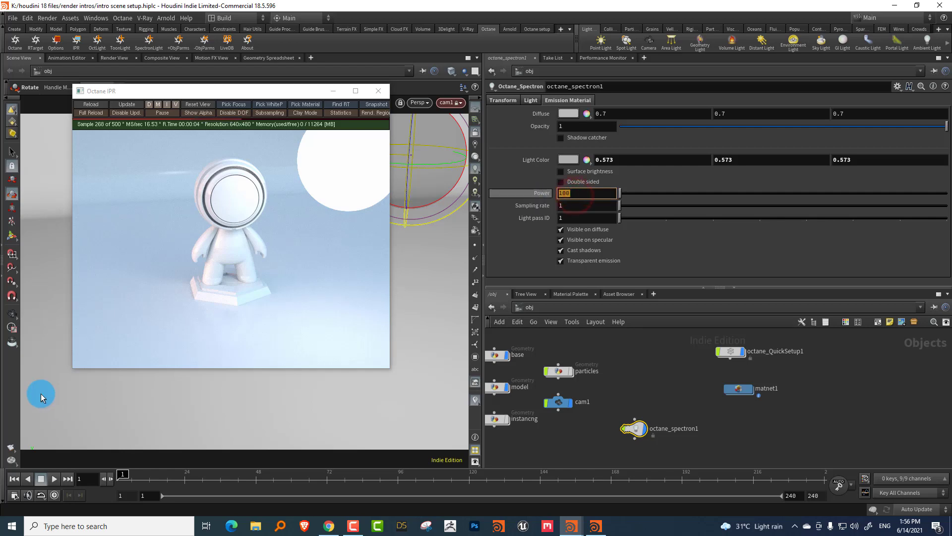
pyautogui.moveTo(171, 94)
pyautogui.mouseDown()
pyautogui.moveTo(187, 89)
pyautogui.moveTo(163, 90)
pyautogui.mouseUp()
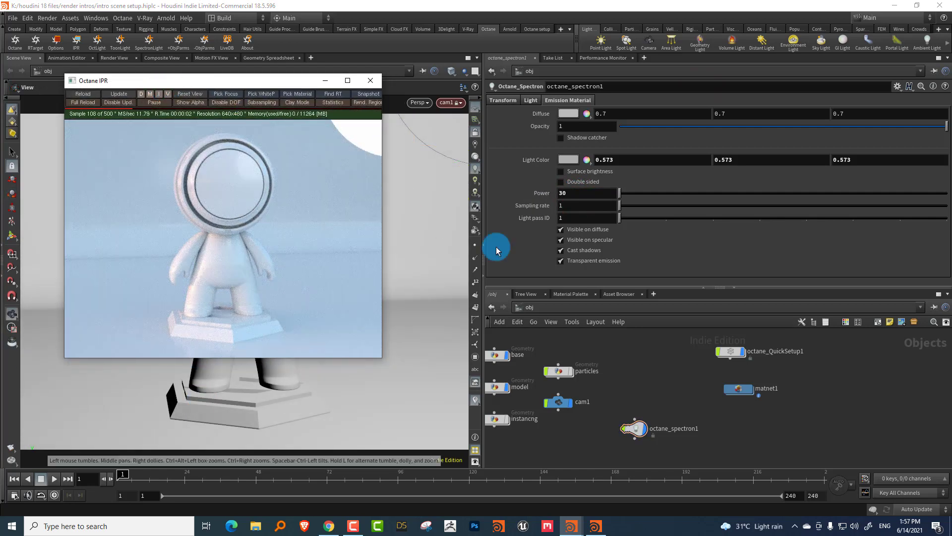
# Open matnet1 and examine the Material_Universal1 parameters inside the base material builder.
pyautogui.moveTo(669, 382); pyautogui.dragTo(677, 352, button='middle')
pyautogui.doubleClick(755, 375)
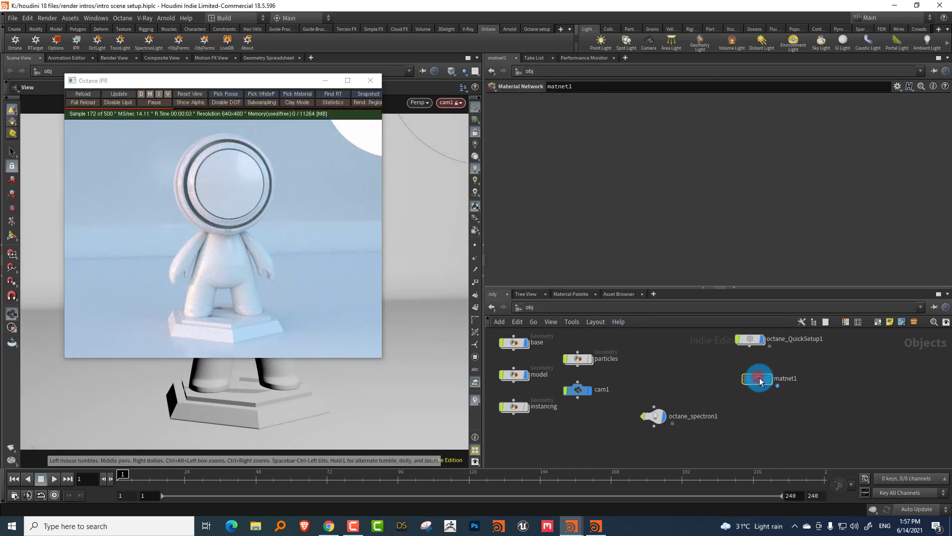
pyautogui.doubleClick(650, 383)
pyautogui.click(564, 307)
pyautogui.doubleClick(695, 383)
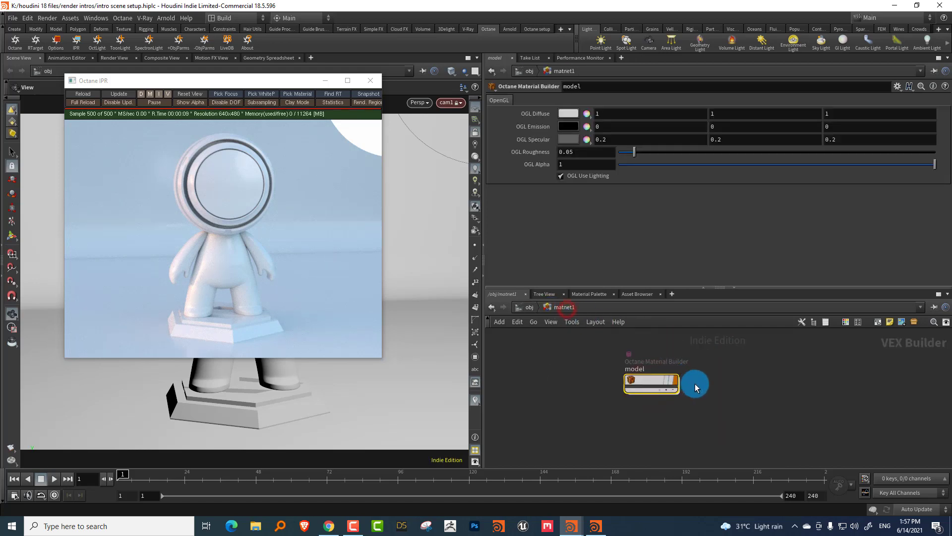
pyautogui.click(654, 368)
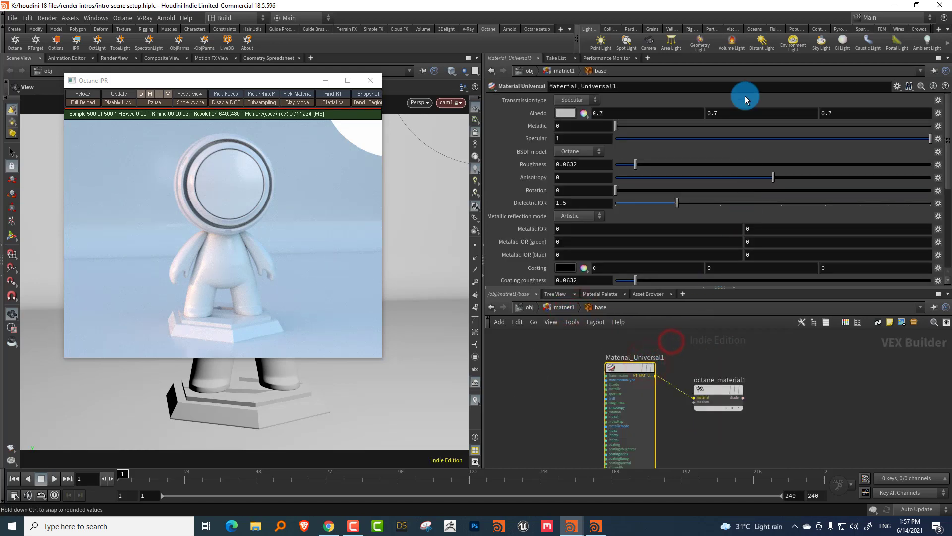
pyautogui.click(564, 307)
# Open the model material builder and show its Material_Universal1 parameters alongside the node network.
pyautogui.doubleClick(633, 433)
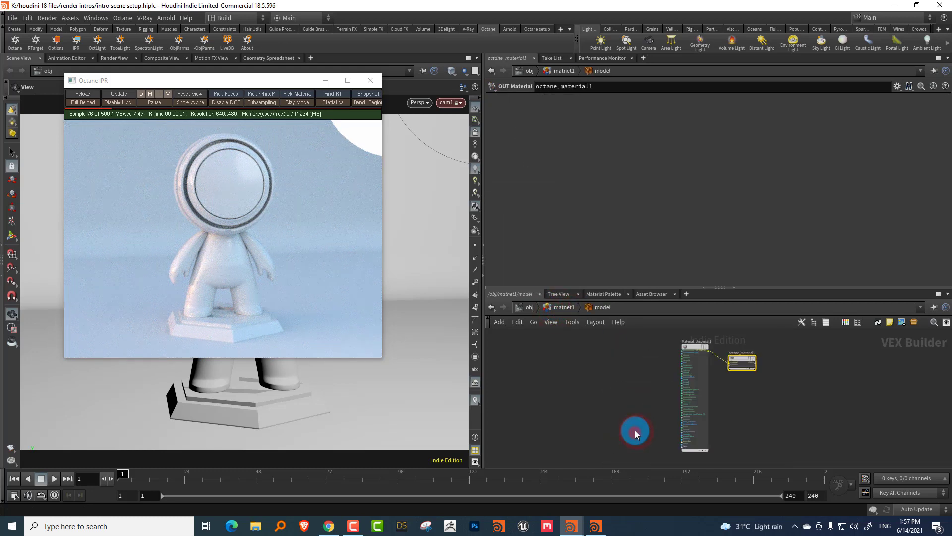
pyautogui.moveTo(659, 287); pyautogui.dragTo(659, 204)
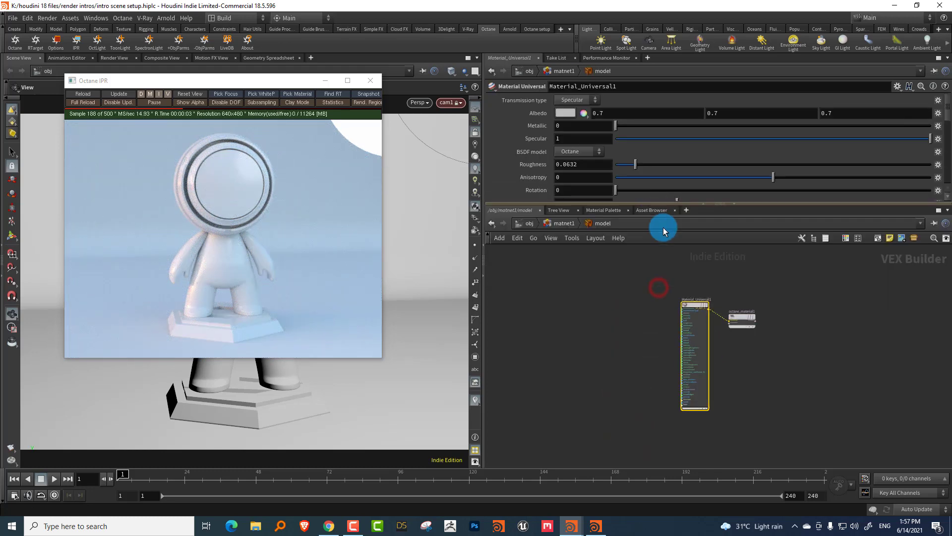
pyautogui.scroll(4, 719, 367)
pyautogui.scroll(-1, 750, 368)
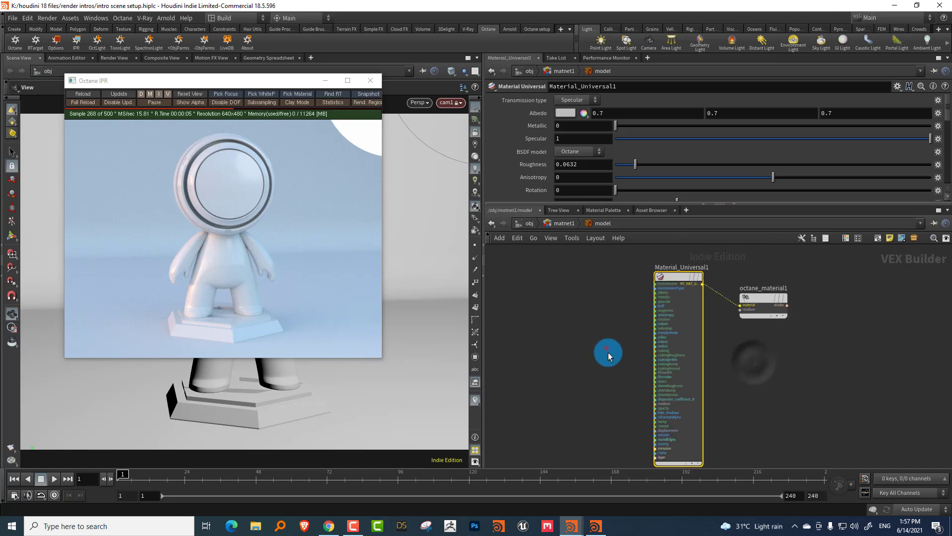
pyautogui.click(608, 353)
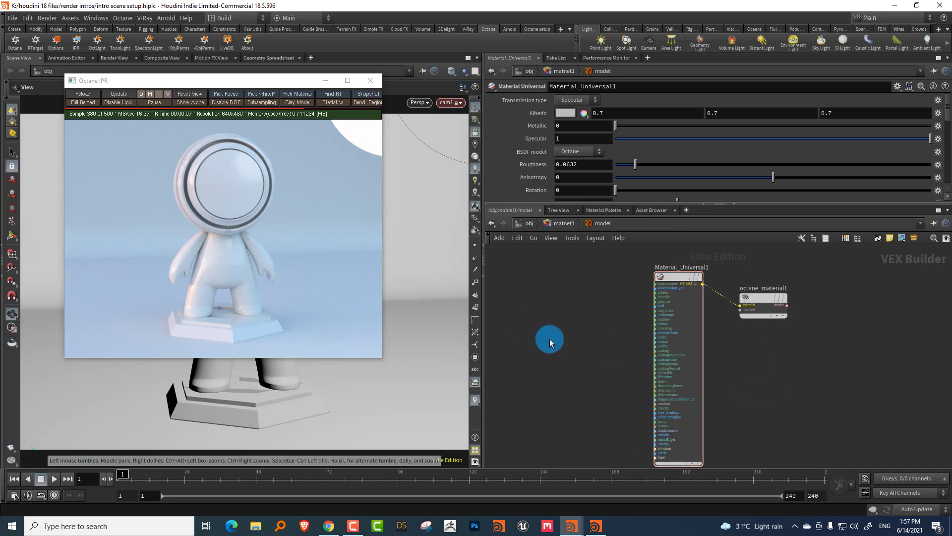
pyautogui.click(609, 293)
pyautogui.moveTo(625, 205); pyautogui.dragTo(620, 267)
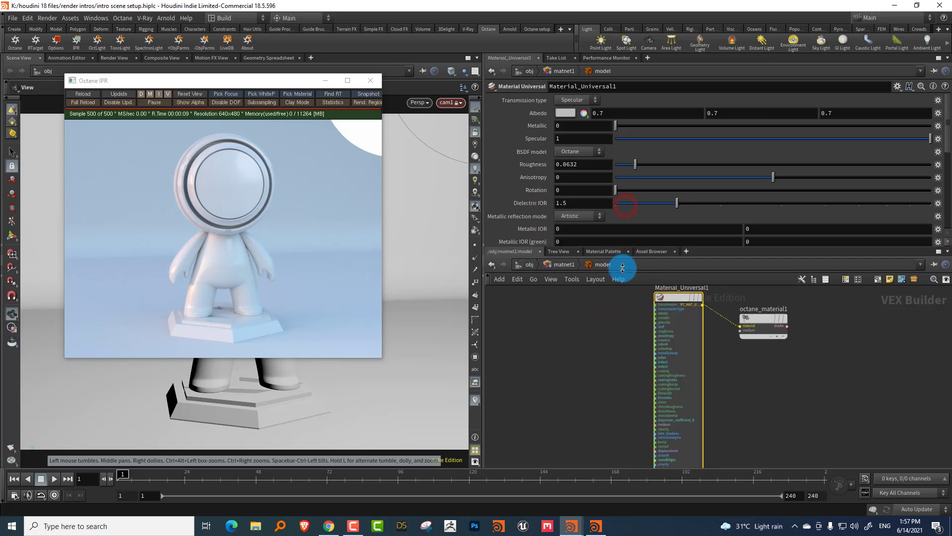
pyautogui.moveTo(565, 164); pyautogui.dragTo(567, 173)
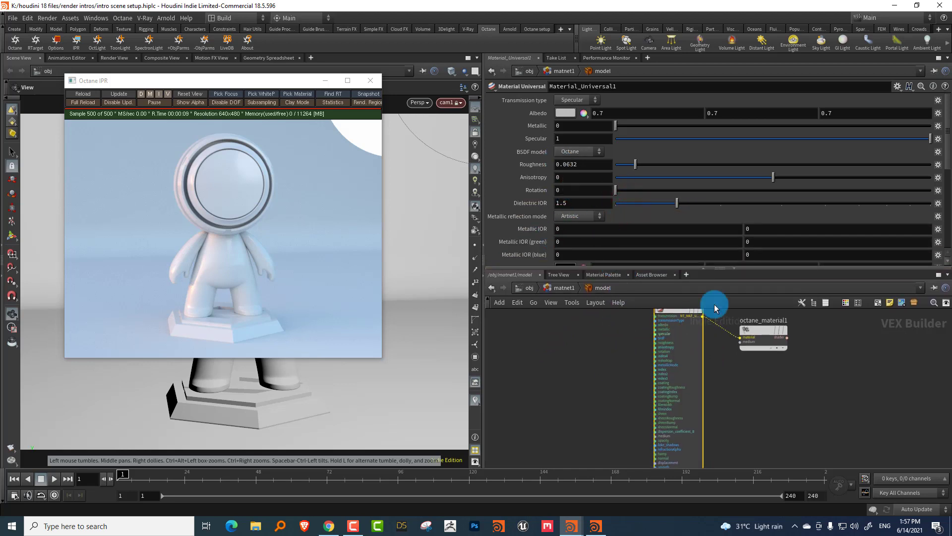
# Set the albedo of the model's Material_Universal1 to an orange of 0.7, 0.42336, 0.2632.
pyautogui.click(559, 113)
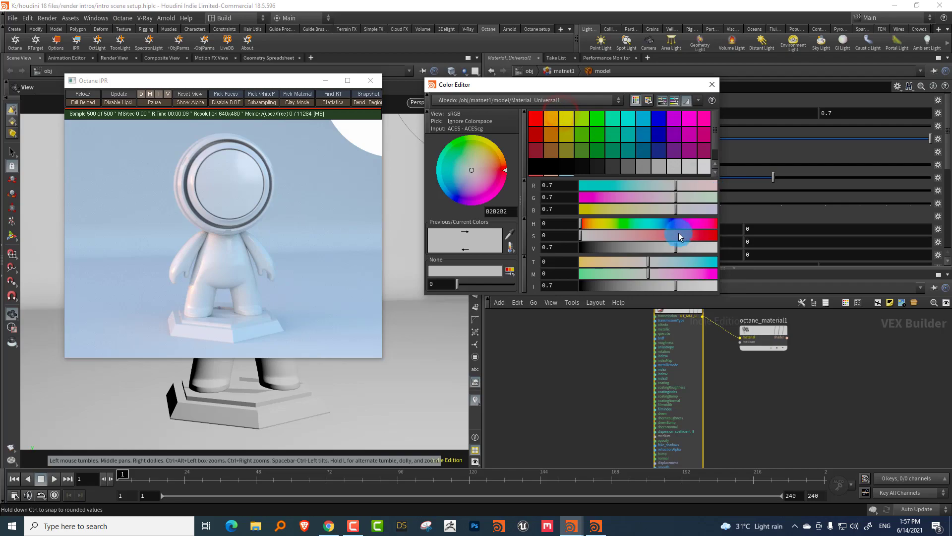
pyautogui.moveTo(678, 233); pyautogui.dragTo(666, 234)
pyautogui.click(689, 221)
pyautogui.click(588, 227)
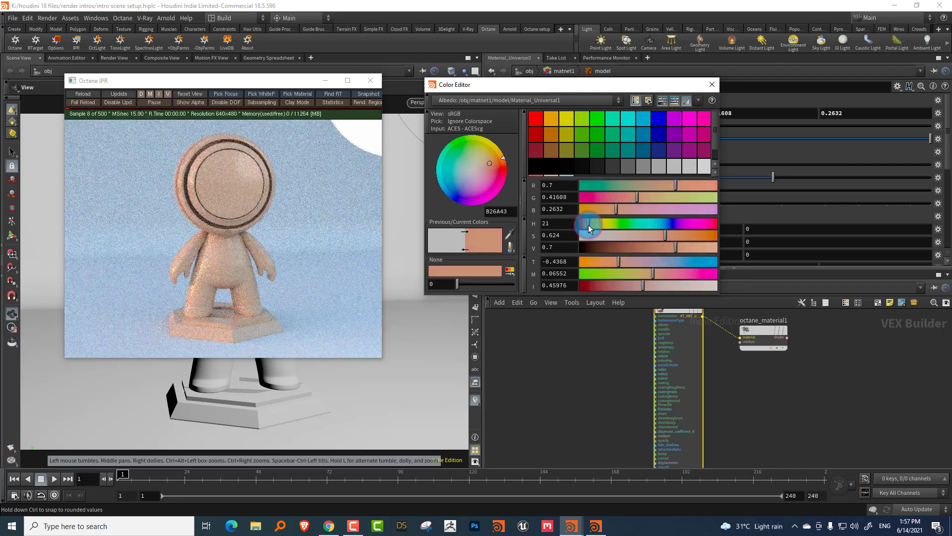
pyautogui.click(713, 84)
# Set Metallic to 1 and compare the Beckmann and GGX BSDF models against Octane on the figure.
pyautogui.moveTo(651, 128); pyautogui.dragTo(947, 131)
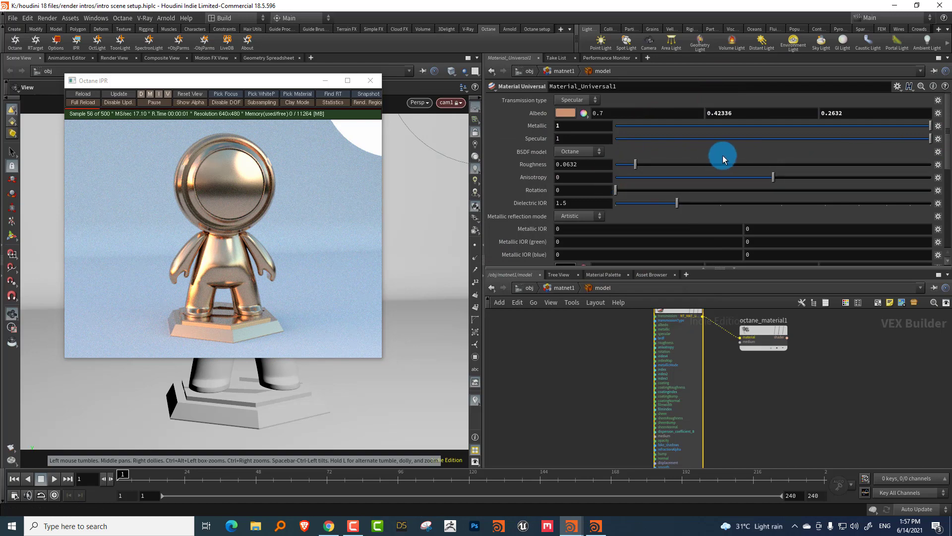
pyautogui.click(579, 151)
pyautogui.click(584, 165)
pyautogui.click(583, 152)
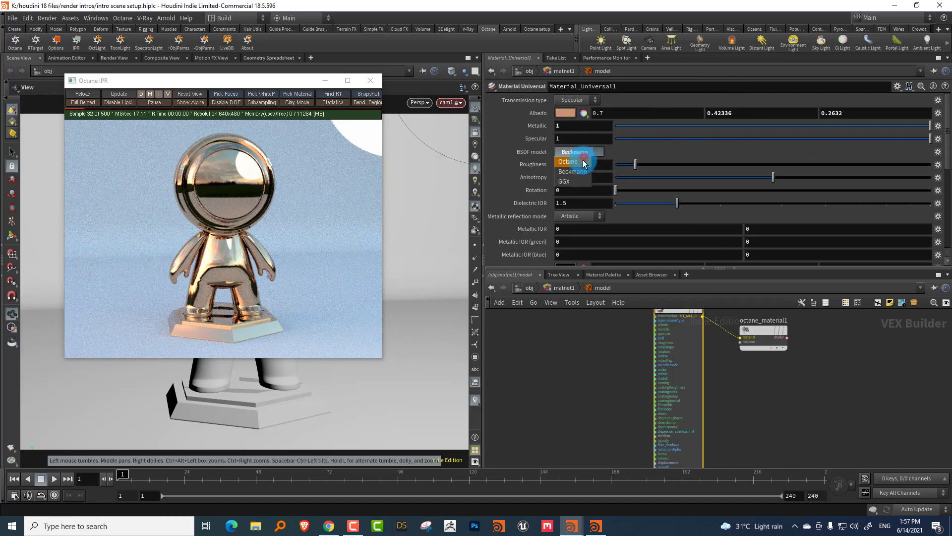
pyautogui.click(566, 181)
pyautogui.click(568, 162)
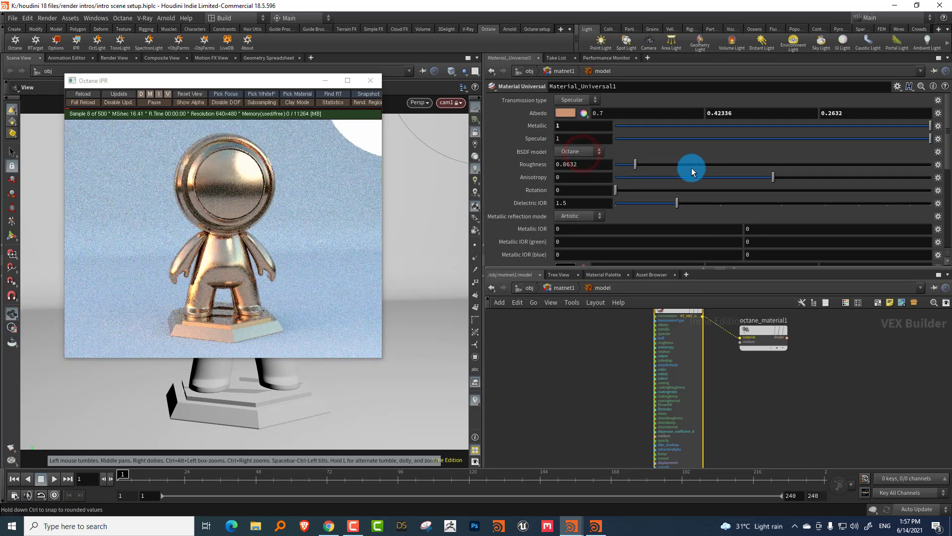
# Set the model material's Metallic to 0, Roughness to 0.058 and Dielectric IOR to 1.69423.
pyautogui.moveTo(691, 168); pyautogui.dragTo(752, 137)
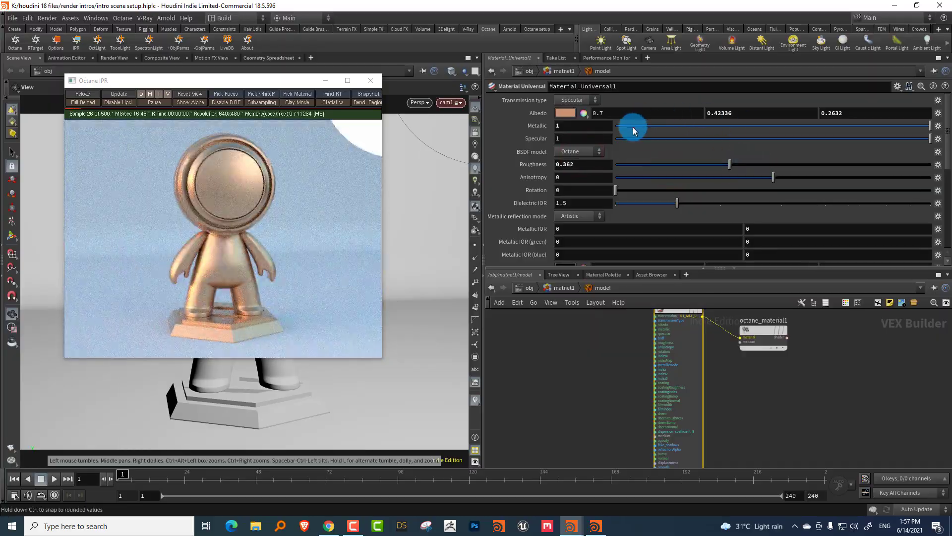
pyautogui.moveTo(632, 127); pyautogui.dragTo(563, 139)
pyautogui.moveTo(663, 168); pyautogui.dragTo(634, 168)
pyautogui.moveTo(684, 205)
pyautogui.mouseDown()
pyautogui.moveTo(743, 206)
pyautogui.moveTo(674, 206)
pyautogui.moveTo(696, 206)
pyautogui.mouseUp()
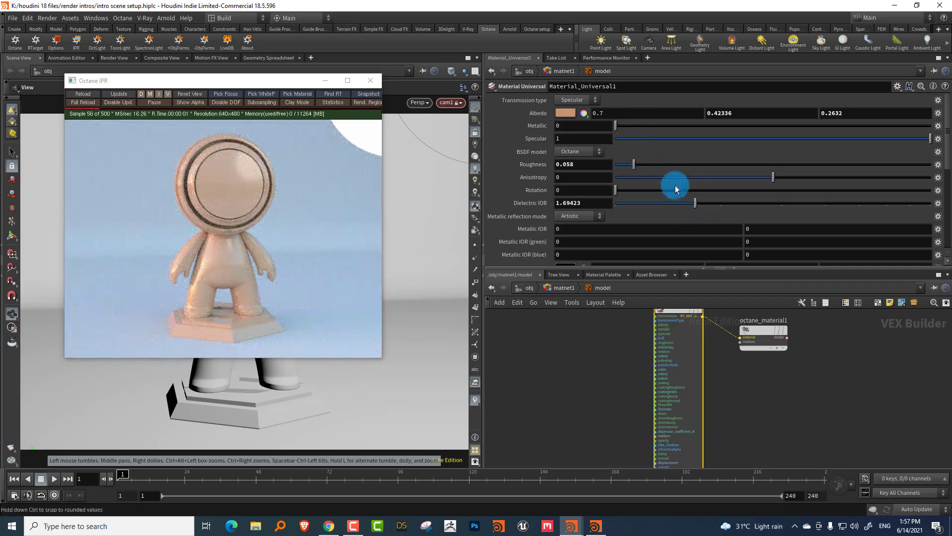
# Open the albedo colour of the model's Material_Universal1 for editing.
pyautogui.click(565, 113)
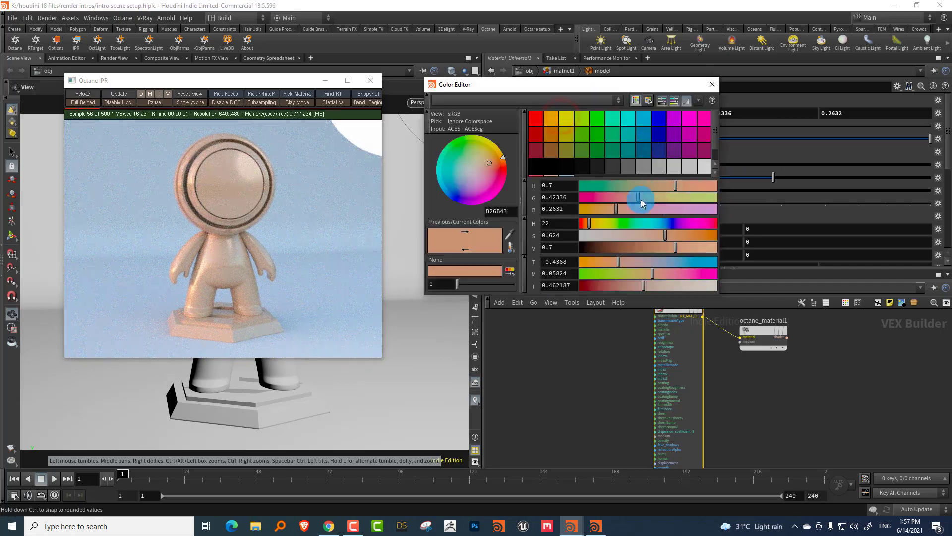
# Close the color editor and set the universal material's metallic and anisotropy to 1 and its rotation to 0.099.
pyautogui.click(712, 84)
pyautogui.moveTo(625, 125); pyautogui.dragTo(937, 138)
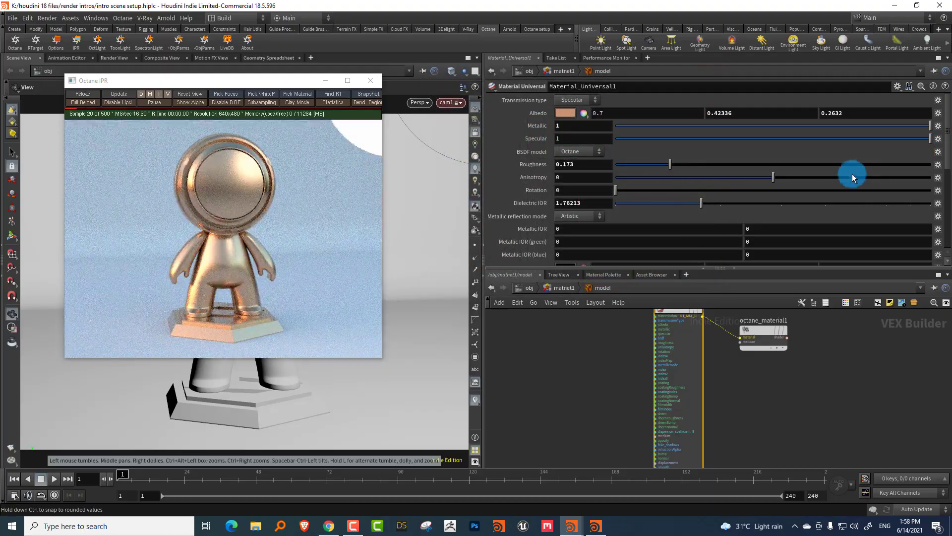
pyautogui.moveTo(828, 181); pyautogui.dragTo(936, 181)
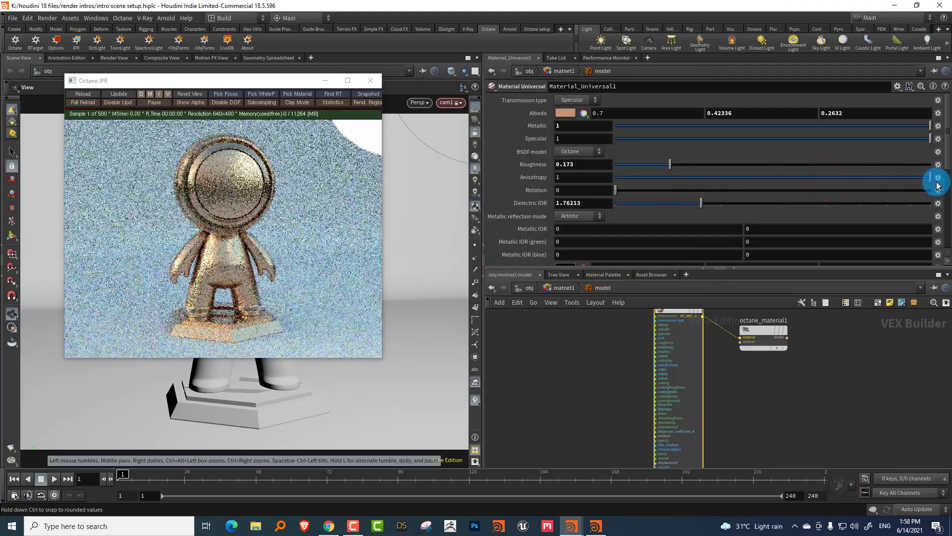
pyautogui.moveTo(643, 192); pyautogui.dragTo(670, 191)
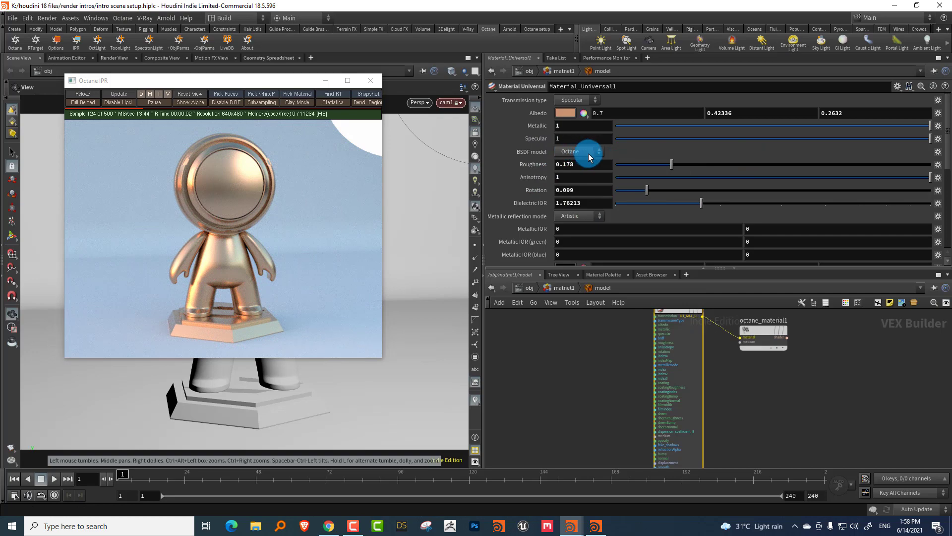
# Switch the material's BSDF model to GGX, with roughness 0.446, rotation 0.545 and metallic 0.
pyautogui.click(587, 151)
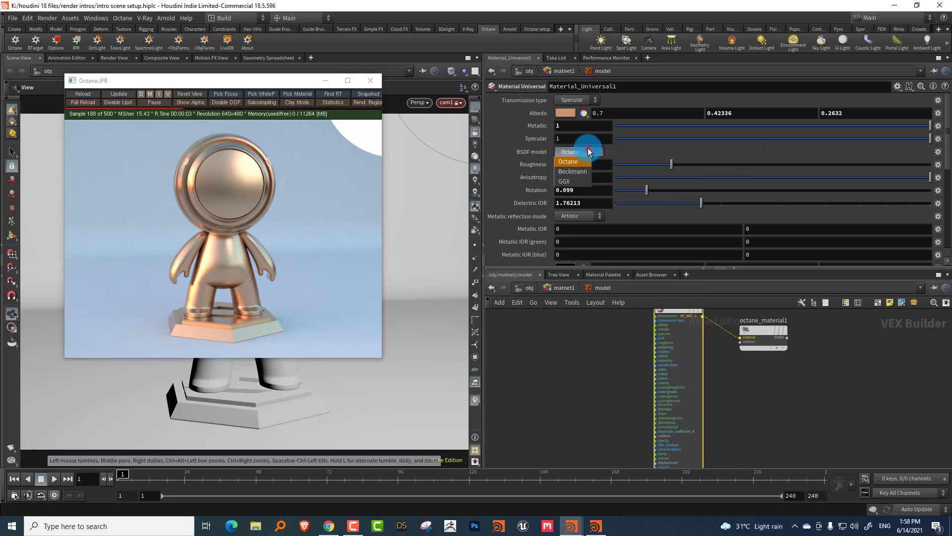
pyautogui.click(581, 180)
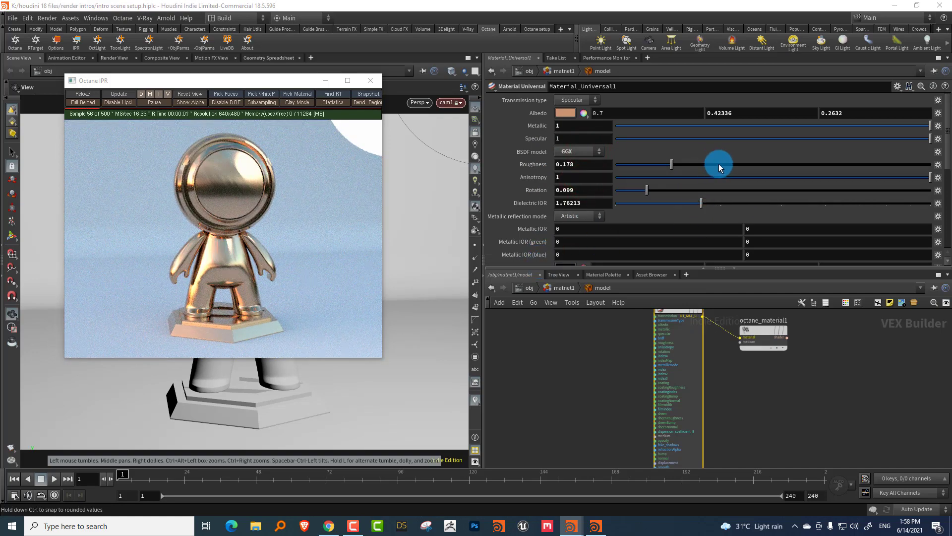
pyautogui.moveTo(680, 164); pyautogui.dragTo(695, 165)
pyautogui.moveTo(647, 190); pyautogui.dragTo(745, 188)
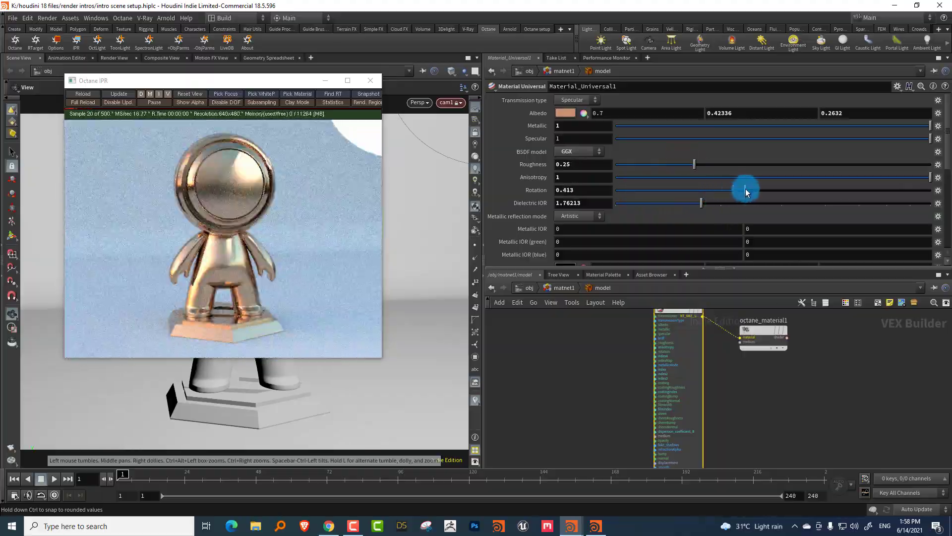
pyautogui.click(736, 190)
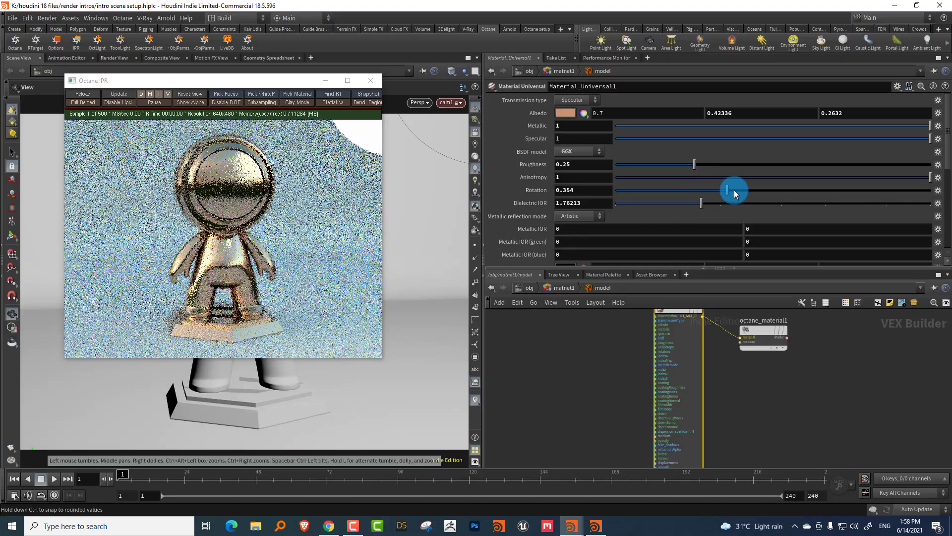
pyautogui.moveTo(709, 164); pyautogui.dragTo(787, 195)
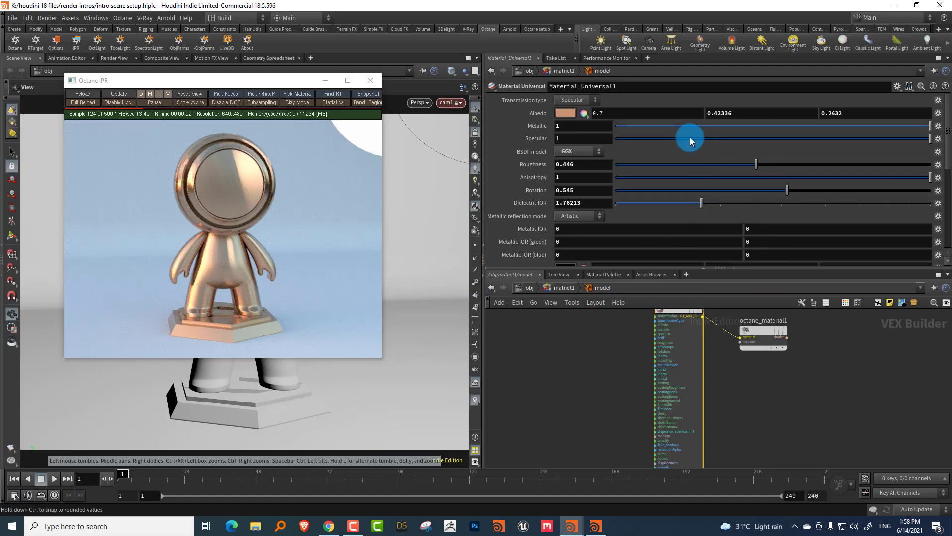
pyautogui.moveTo(652, 134); pyautogui.dragTo(570, 140)
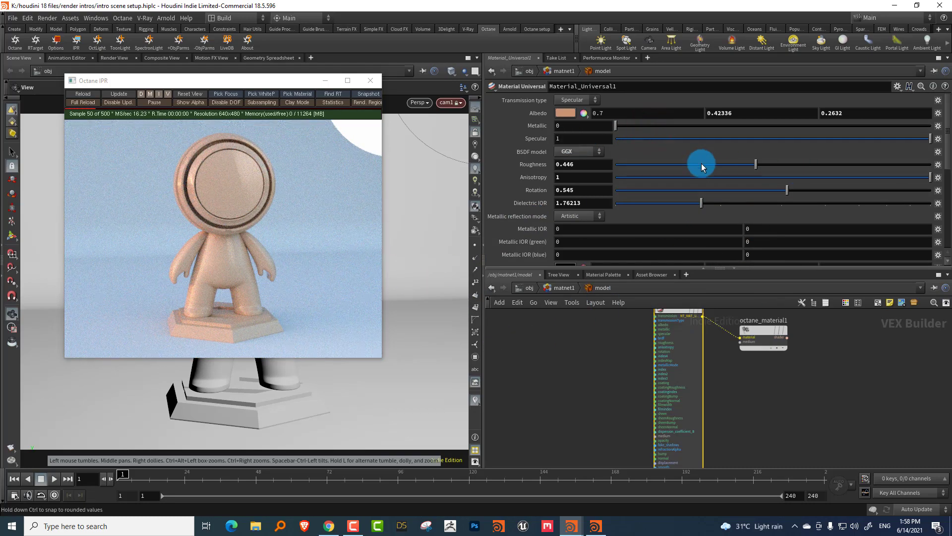
# Try a pure white coating color on the material, and return the coating to black.
pyautogui.scroll(-3, 941, 184)
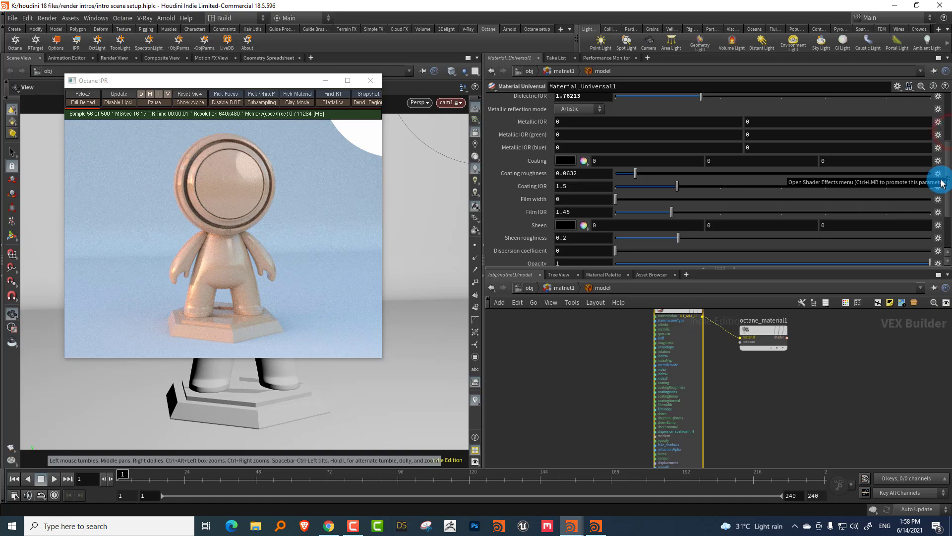
pyautogui.click(565, 160)
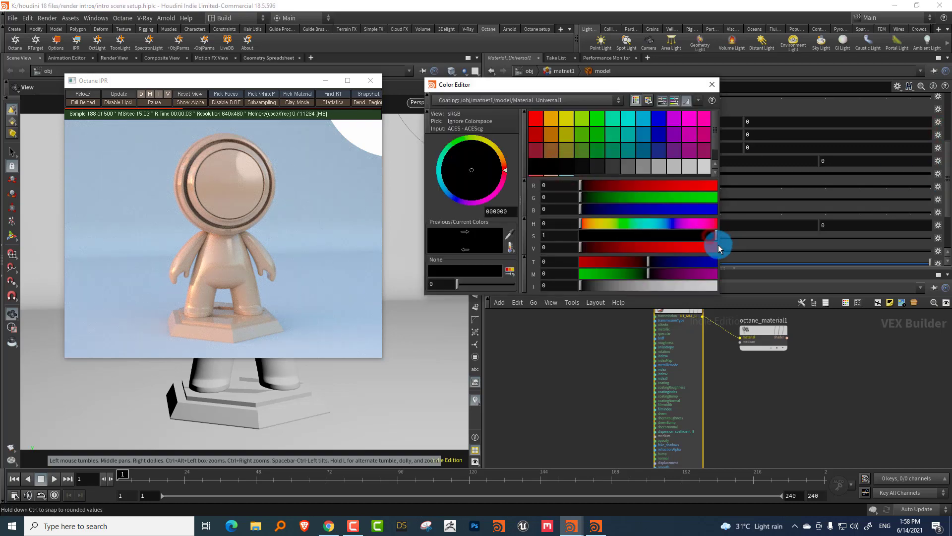
pyautogui.moveTo(718, 247); pyautogui.dragTo(580, 236)
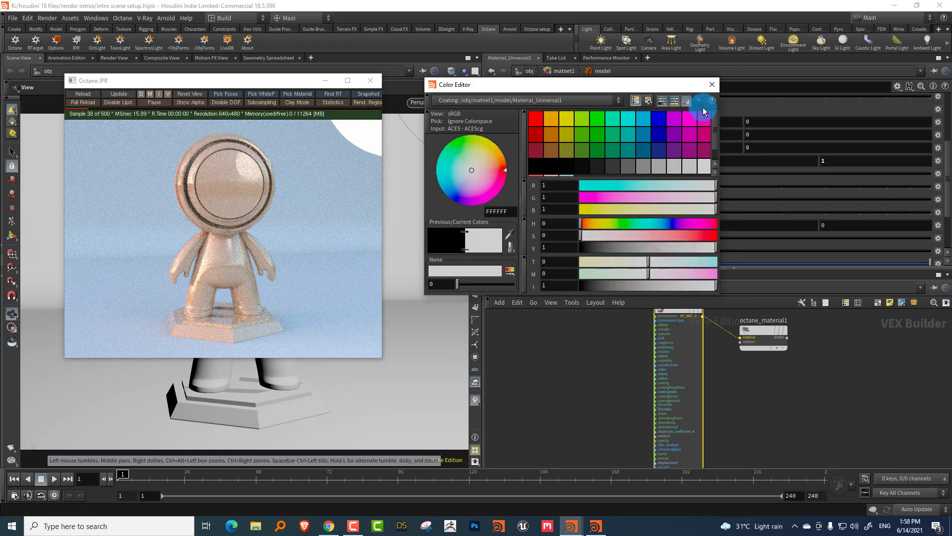
pyautogui.click(713, 86)
pyautogui.click(576, 161)
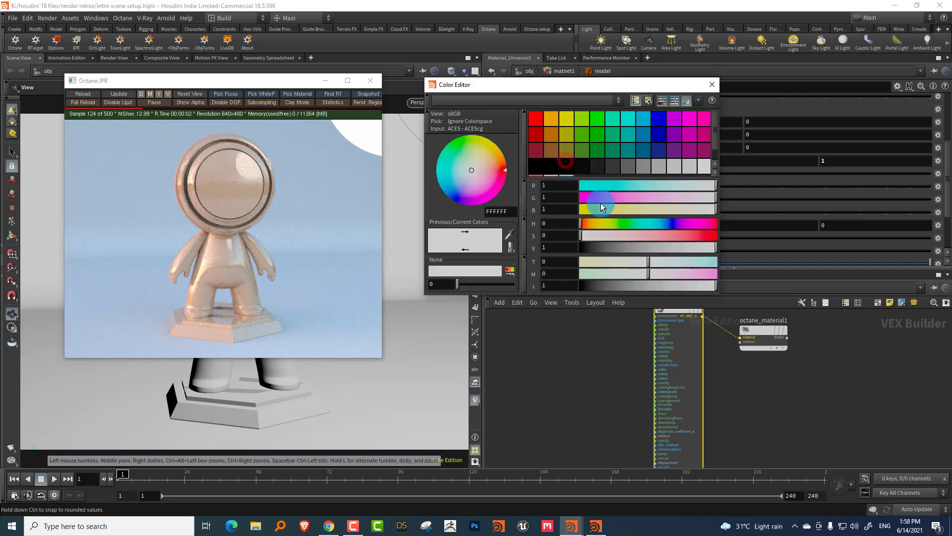
pyautogui.moveTo(599, 242); pyautogui.dragTo(538, 234)
pyautogui.click(714, 85)
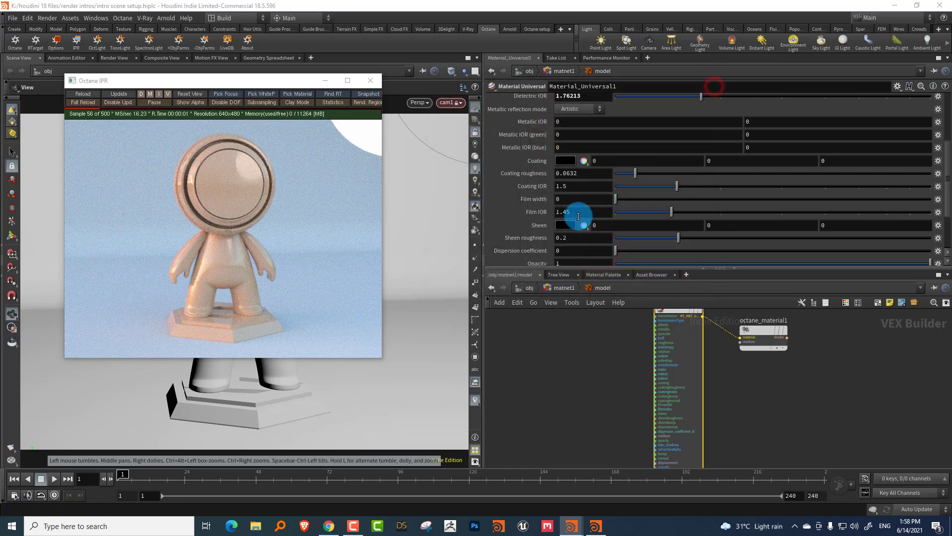
# Set the material's sheen color to a saturated cyan of 0.193, 0.8386, 1.
pyautogui.click(565, 227)
pyautogui.moveTo(689, 250); pyautogui.dragTo(694, 248)
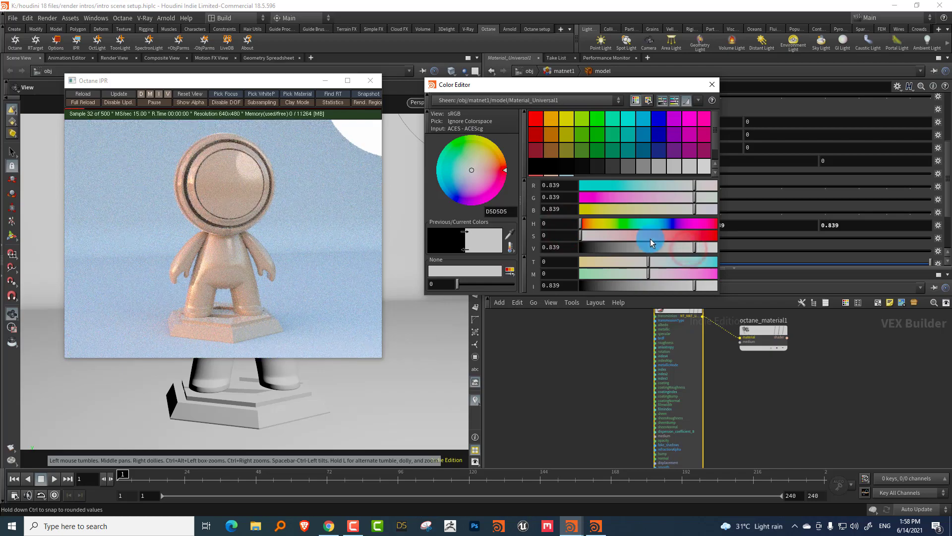
pyautogui.click(627, 235)
pyautogui.click(653, 223)
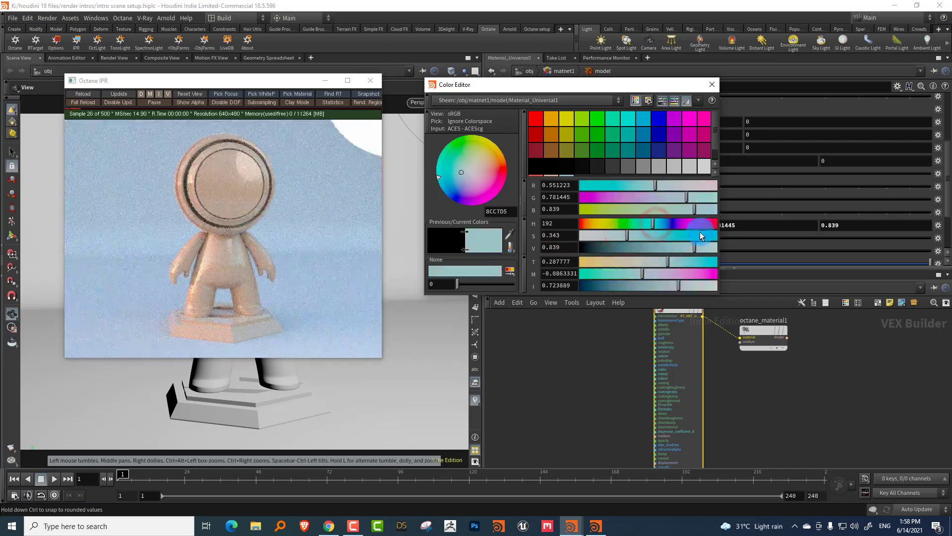
pyautogui.moveTo(709, 248); pyautogui.dragTo(718, 248)
pyautogui.click(689, 235)
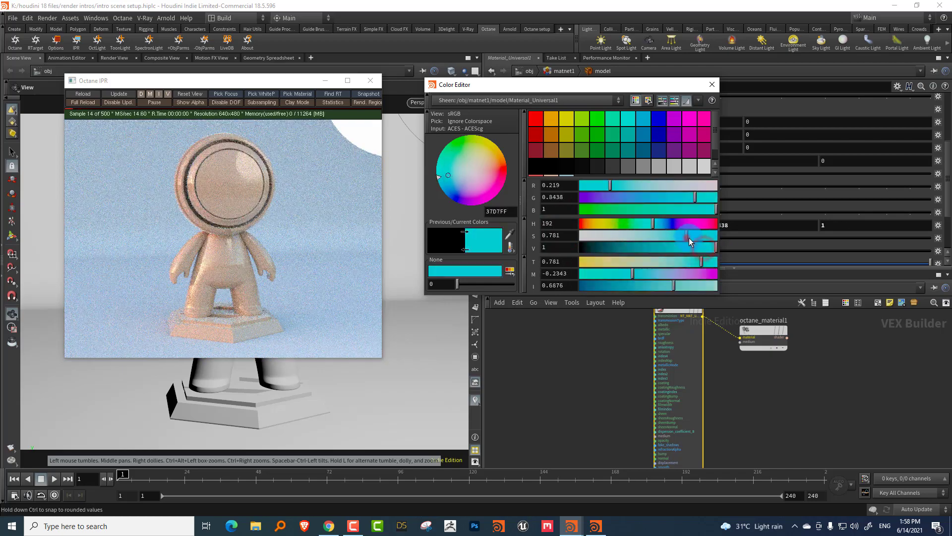
pyautogui.click(713, 84)
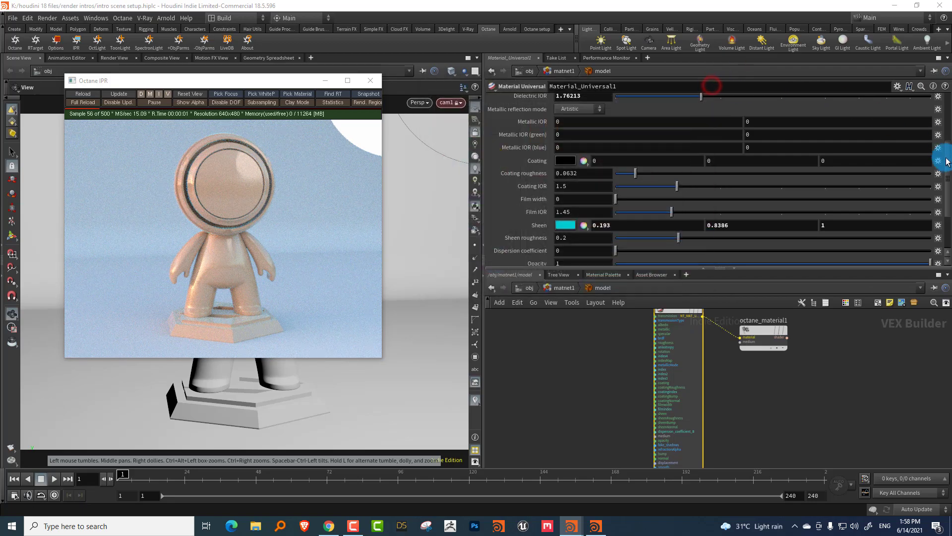
# Change the albedo to pink (0.7, 0.2632, 0.42336), with specular 0, roughness 0.175 and rotation 0.
pyautogui.scroll(5, 624, 114)
pyautogui.click(563, 117)
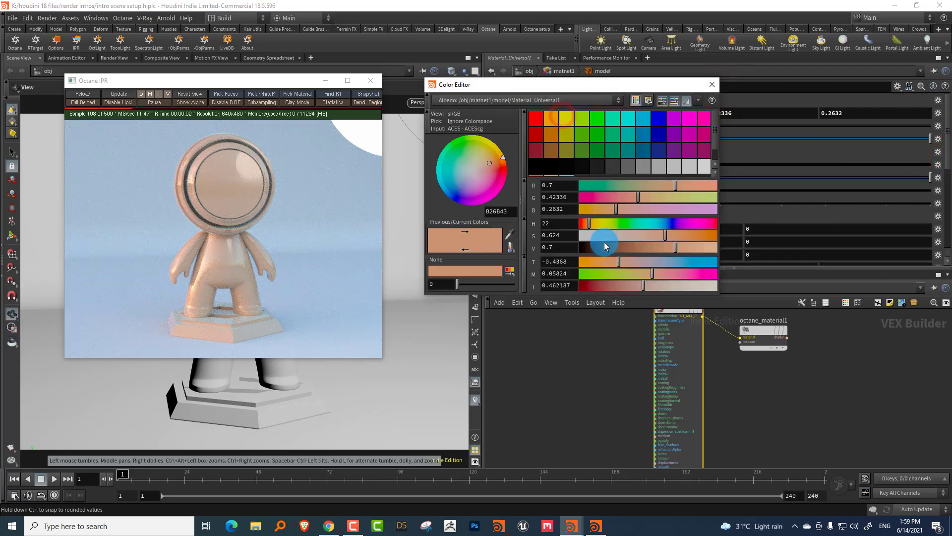
pyautogui.moveTo(593, 231); pyautogui.dragTo(708, 225)
pyautogui.click(712, 84)
pyautogui.moveTo(639, 139); pyautogui.dragTo(613, 141)
# Change the sheen color to orange (1, 0.462, 0.193) and set the sheen roughness to 0.57.
pyautogui.moveTo(949, 155); pyautogui.dragTo(941, 201)
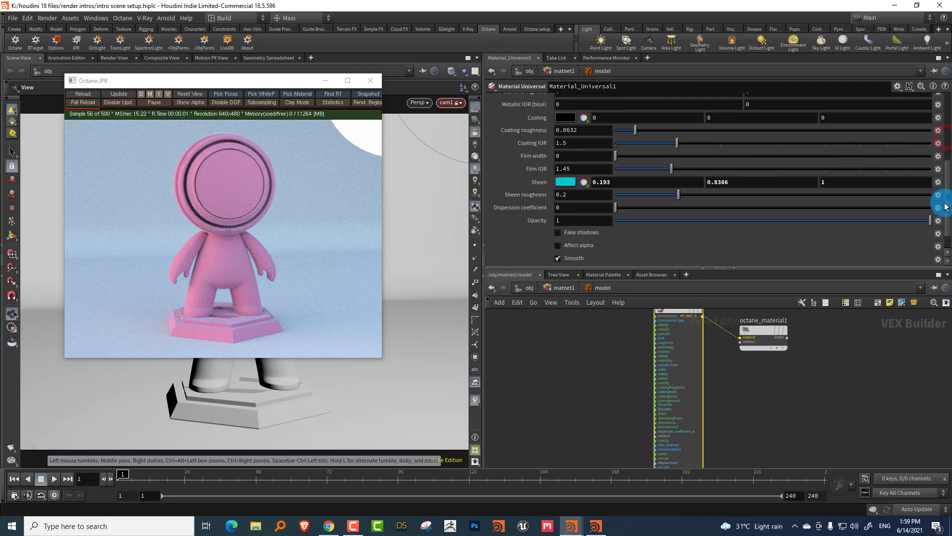
pyautogui.moveTo(688, 198); pyautogui.dragTo(834, 197)
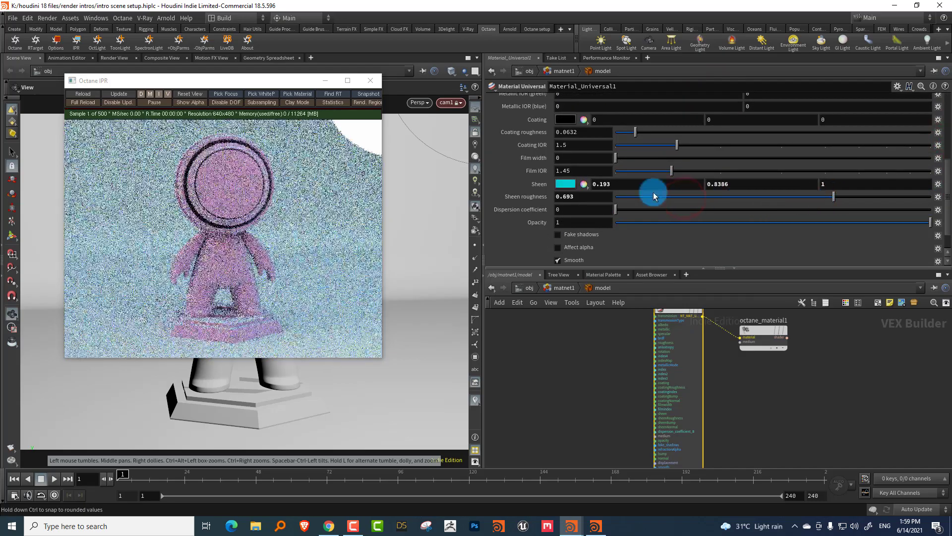
pyautogui.click(562, 186)
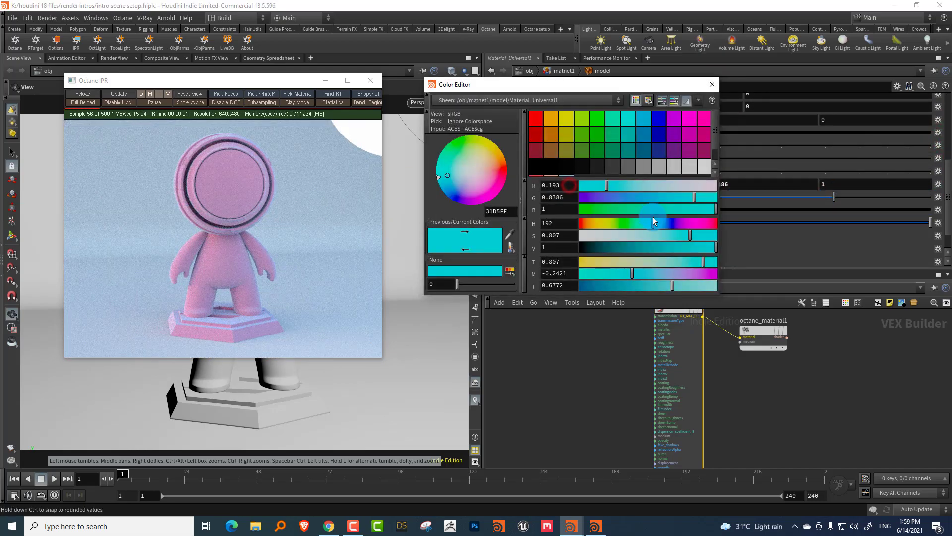
pyautogui.click(588, 226)
pyautogui.moveTo(589, 229); pyautogui.dragTo(590, 227)
pyautogui.click(712, 85)
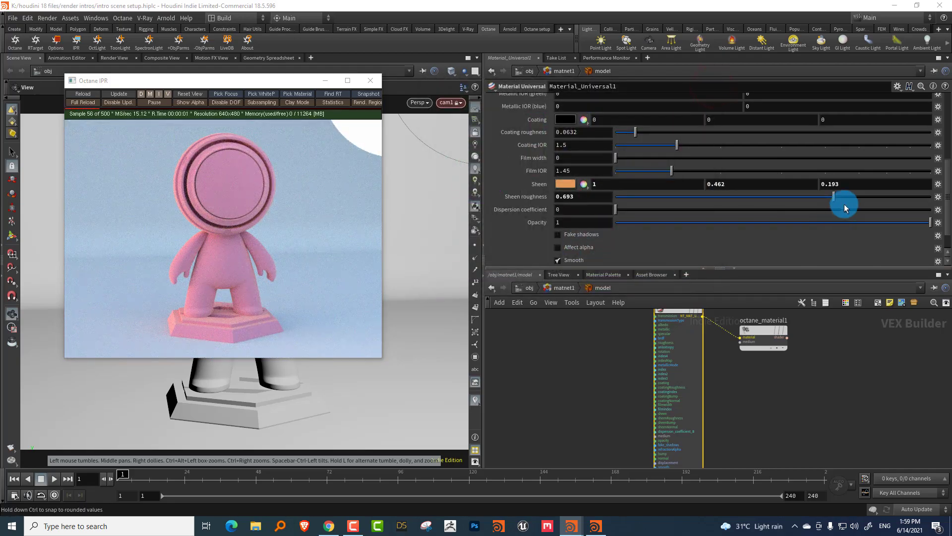
pyautogui.moveTo(844, 207); pyautogui.dragTo(865, 202)
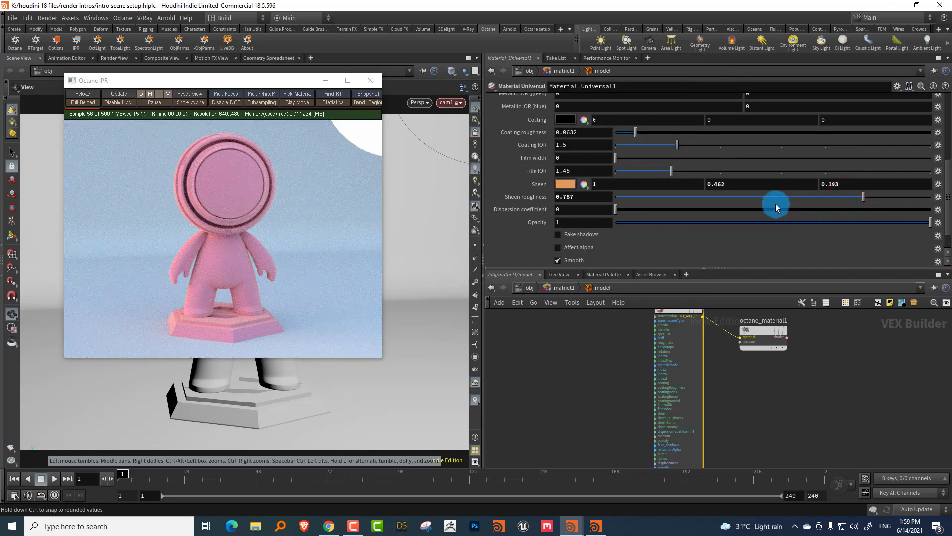
pyautogui.moveTo(765, 197); pyautogui.dragTo(795, 196)
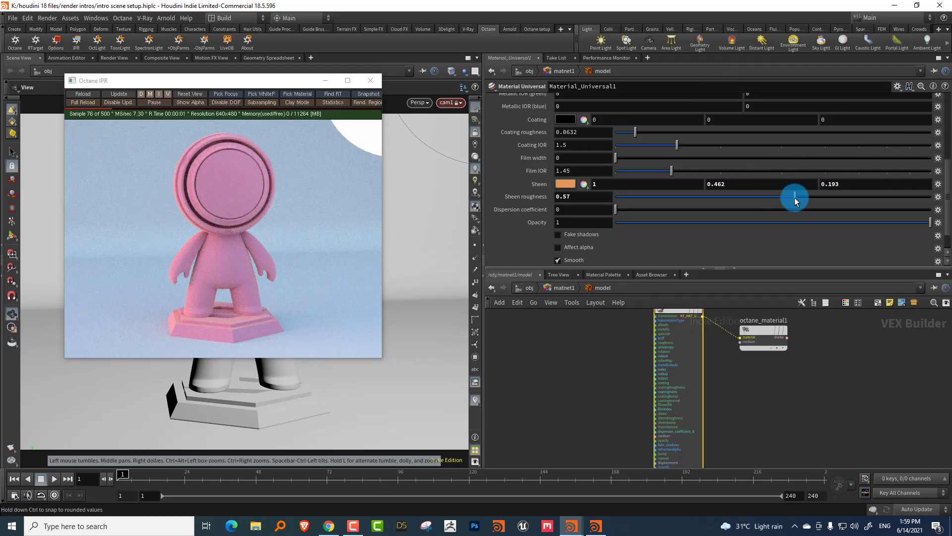
# Set the material's albedo color to pure black.
pyautogui.moveTo(947, 196); pyautogui.dragTo(947, 113)
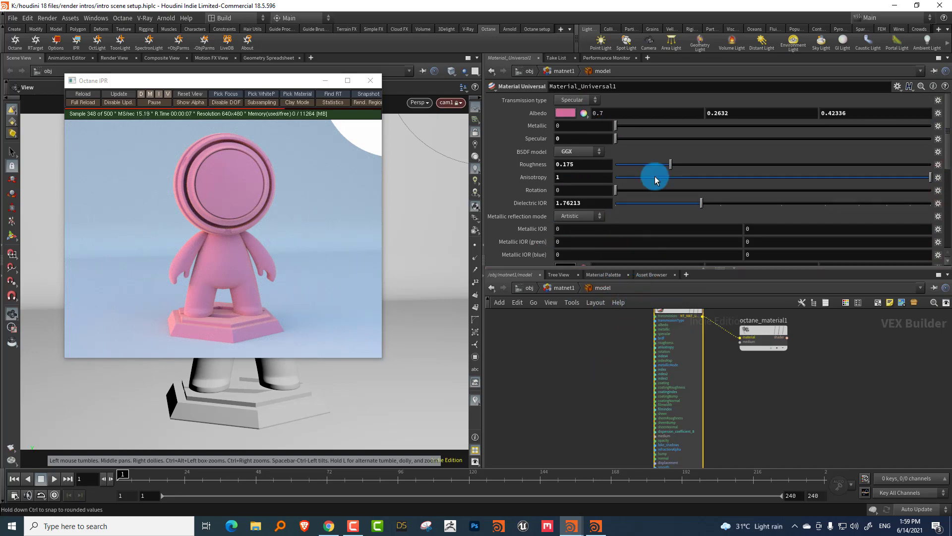
pyautogui.click(570, 118)
pyautogui.moveTo(611, 247); pyautogui.dragTo(581, 247)
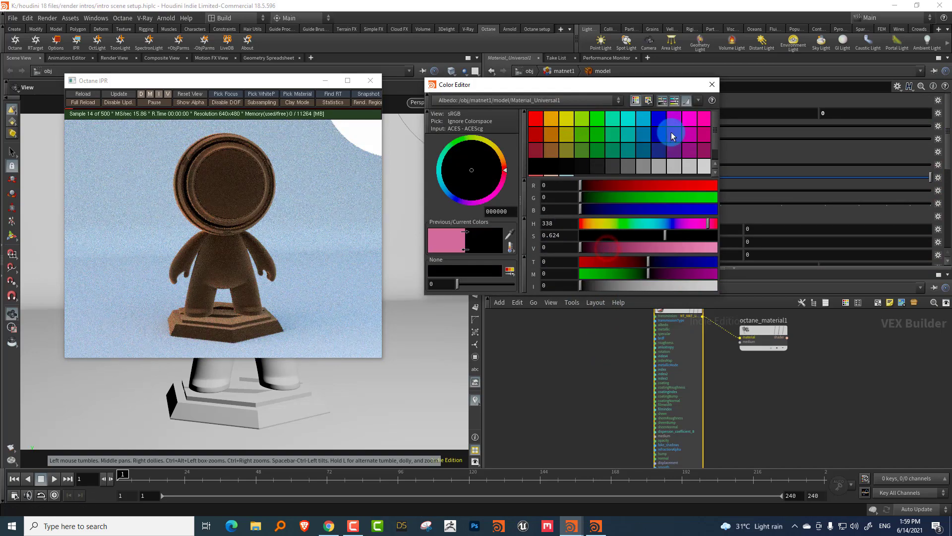
pyautogui.click(713, 85)
# Turn off the material's sheen by setting its color to black.
pyautogui.scroll(-5, 754, 195)
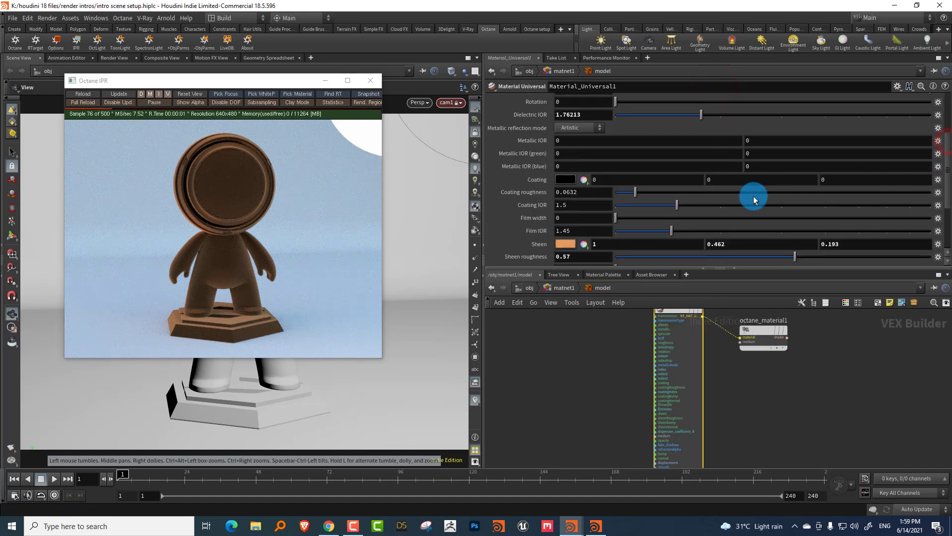
pyautogui.click(568, 244)
pyautogui.moveTo(611, 256); pyautogui.dragTo(542, 259)
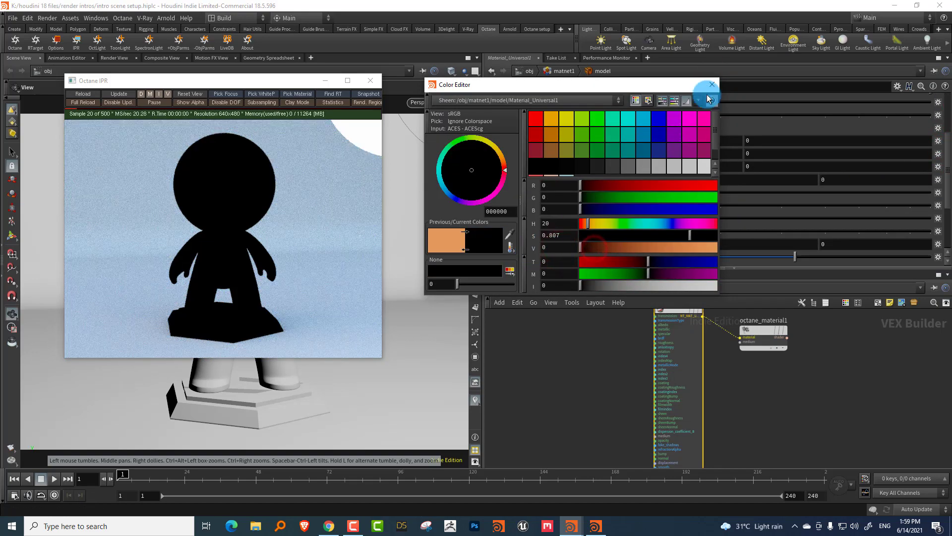
pyautogui.click(710, 86)
# Make the black material glossy with specular 1 and roughness 0.03.
pyautogui.scroll(5, 942, 148)
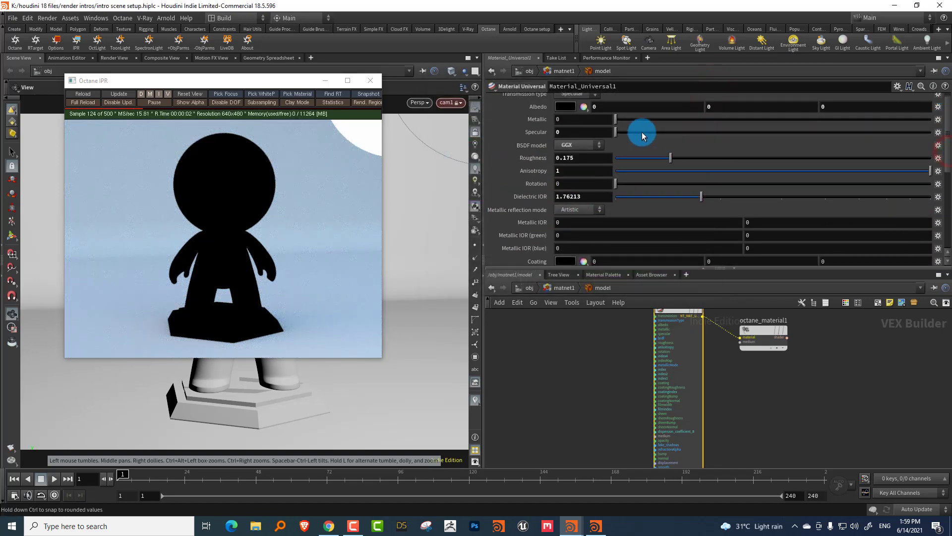
pyautogui.moveTo(638, 132); pyautogui.dragTo(931, 145)
pyautogui.moveTo(671, 158); pyautogui.dragTo(625, 159)
pyautogui.scroll(1, 661, 182)
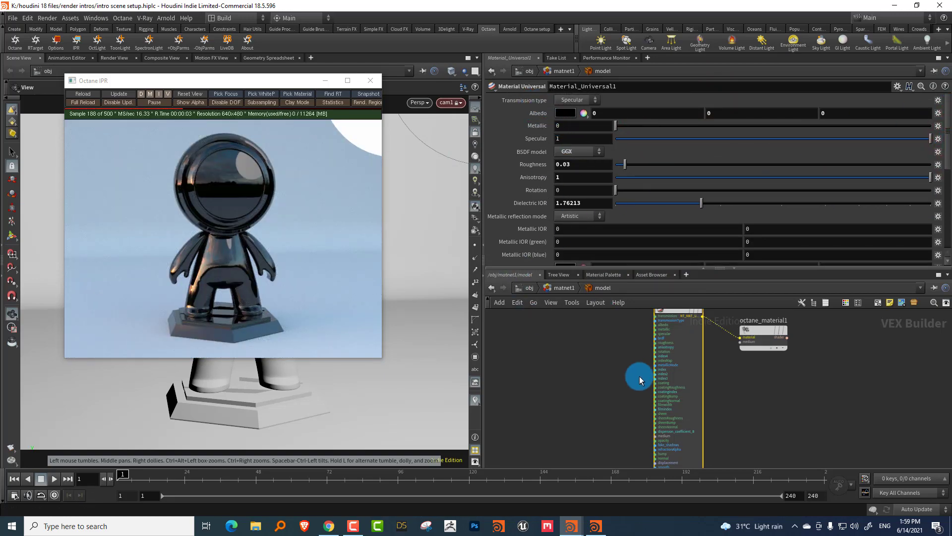
# Add a Color RGB node beside the universal material and connect its output to the transmission input.
pyautogui.scroll(5, 627, 367)
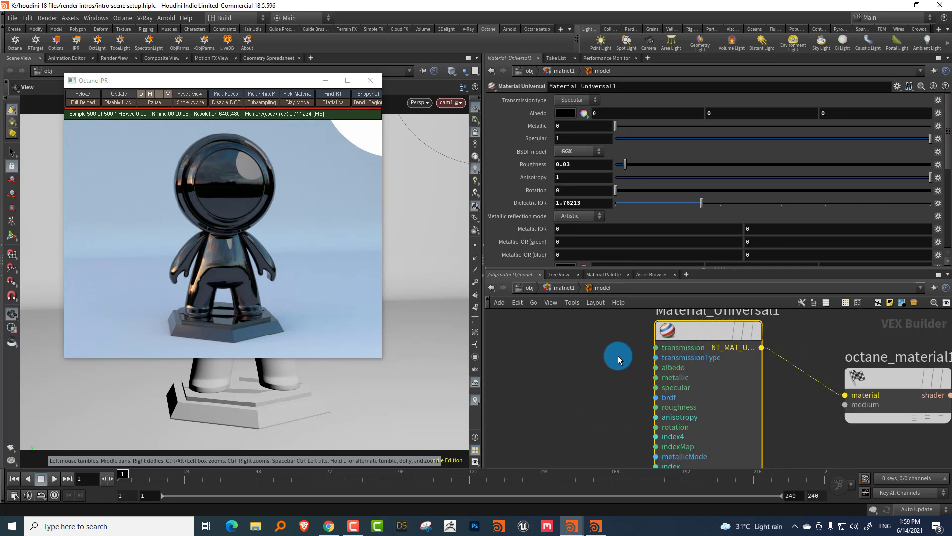
pyautogui.press('Tab')
pyautogui.write('colo')
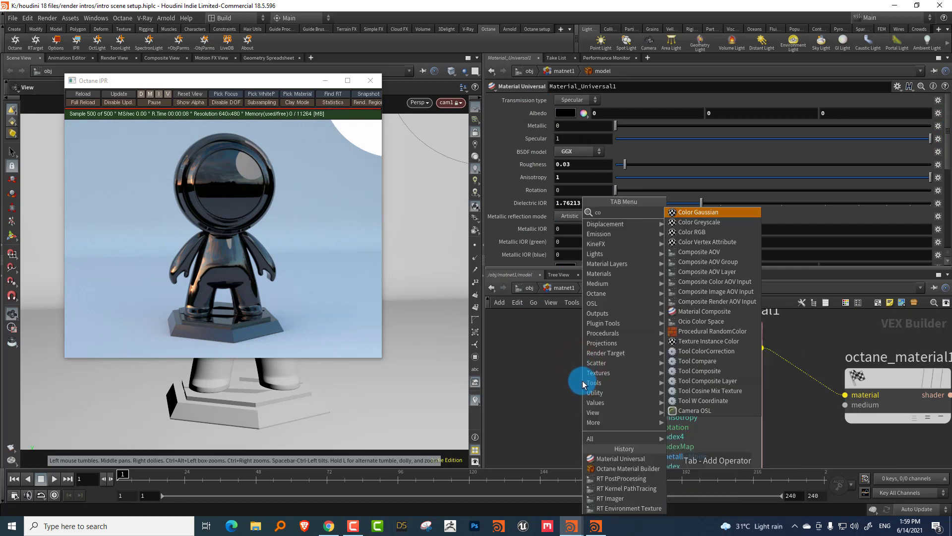
pyautogui.click(700, 233)
pyautogui.click(506, 347)
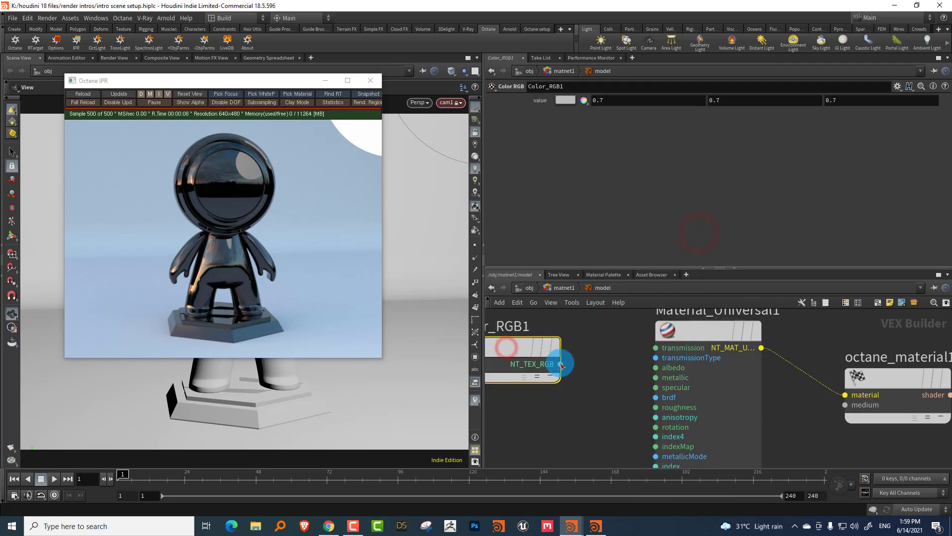
pyautogui.moveTo(560, 364); pyautogui.dragTo(656, 347)
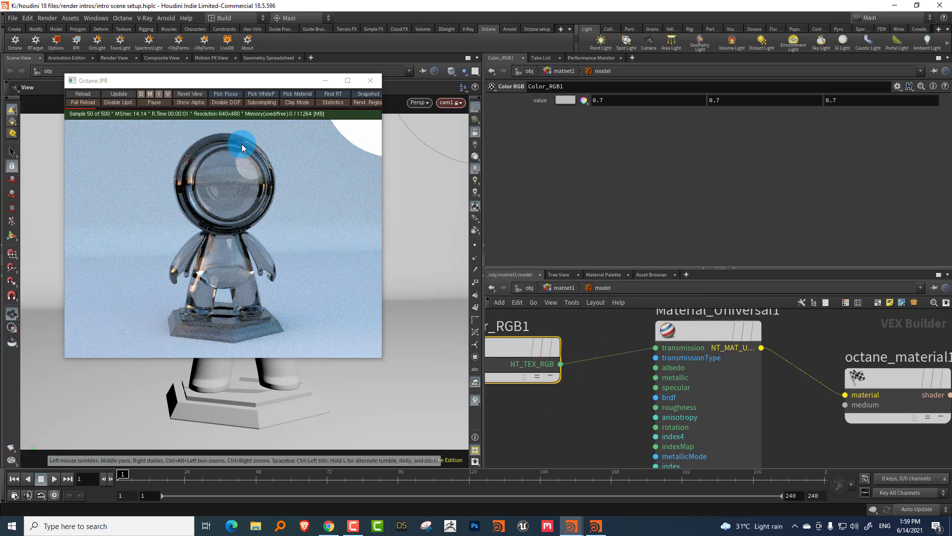
# Brighten the Color RGB node's transmission color to a neutral 0.967.
pyautogui.click(565, 100)
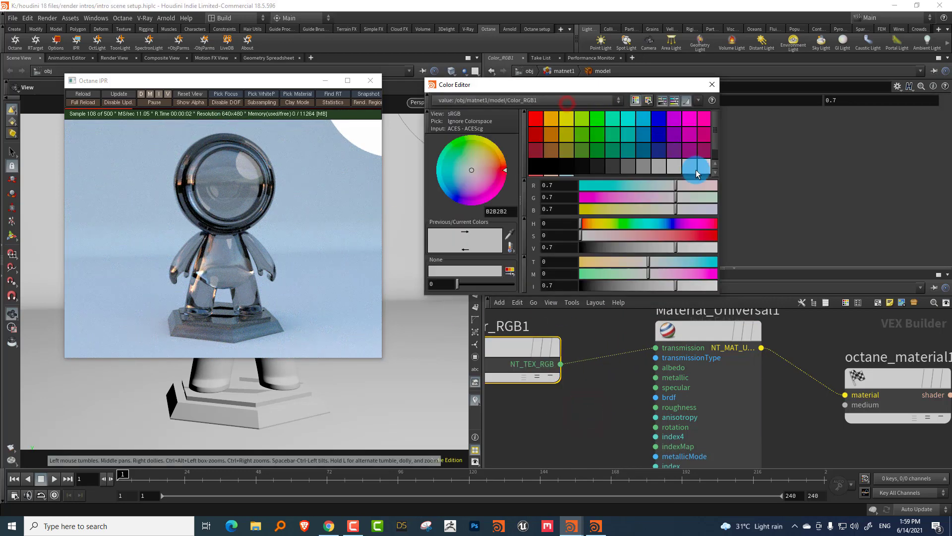
pyautogui.click(712, 243)
pyautogui.click(713, 85)
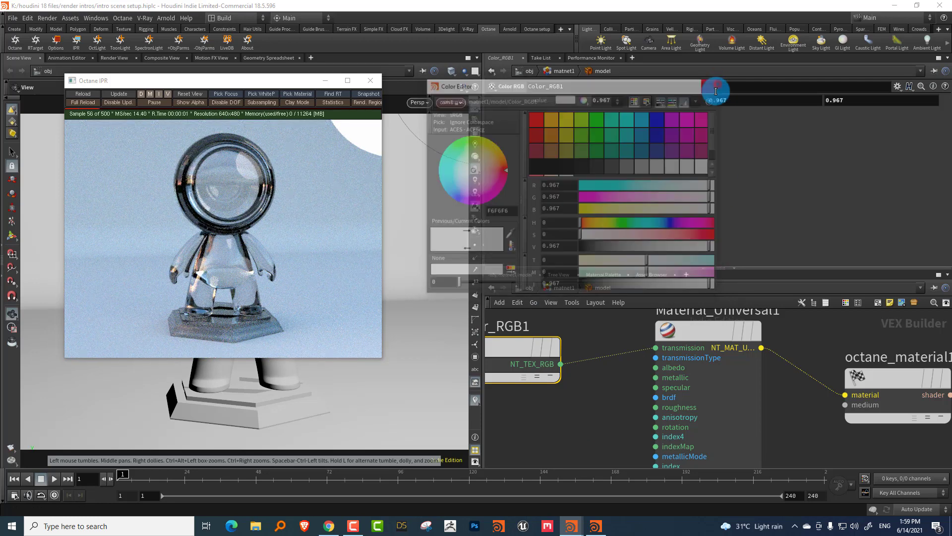
# In the path tracing settings of octane_QuickSetup1, set the specular depth to 10.
pyautogui.click(532, 285)
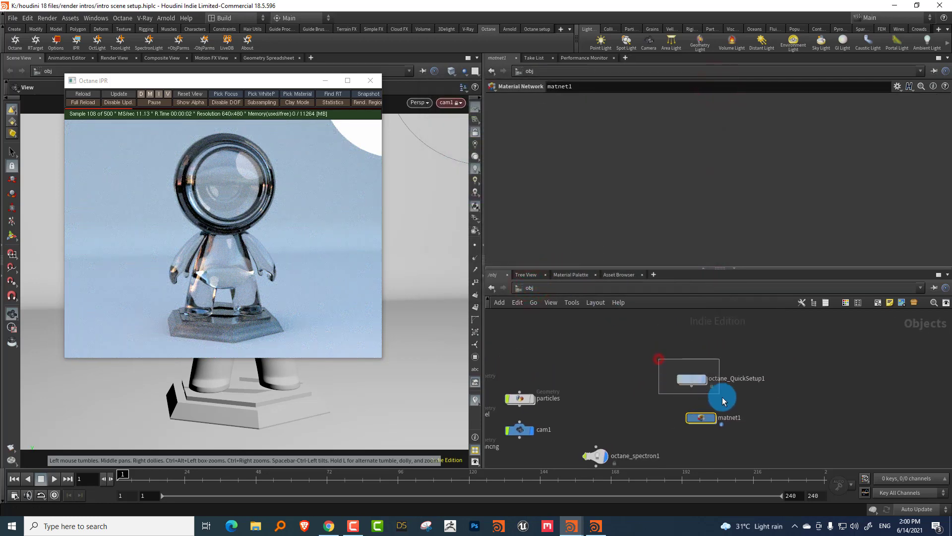
pyautogui.moveTo(722, 397); pyautogui.dragTo(722, 397)
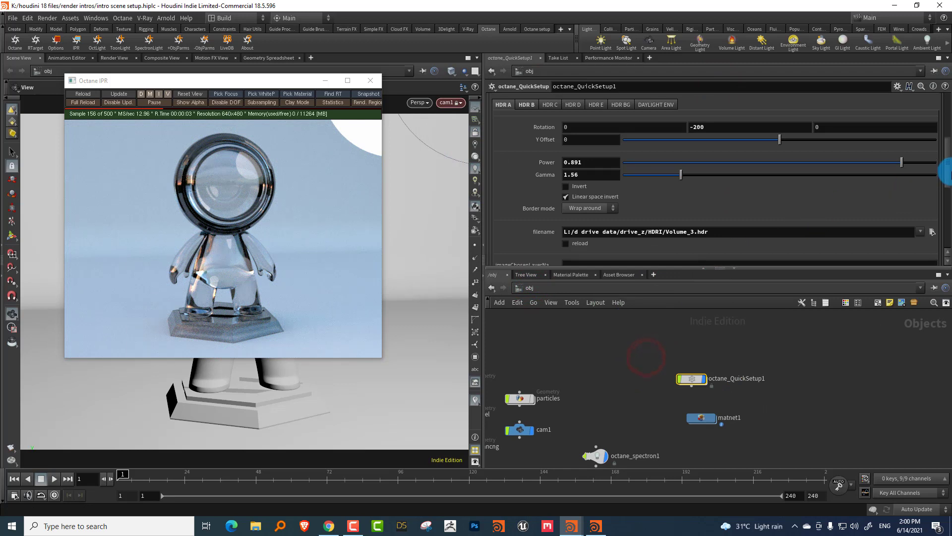
pyautogui.scroll(5, 945, 171)
pyautogui.click(606, 143)
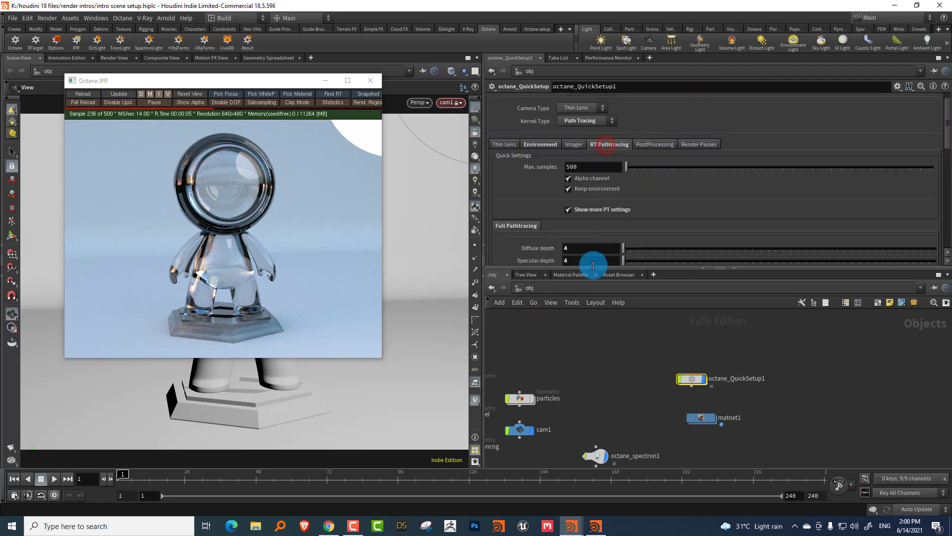
pyautogui.moveTo(571, 272); pyautogui.dragTo(570, 321)
pyautogui.click(571, 263)
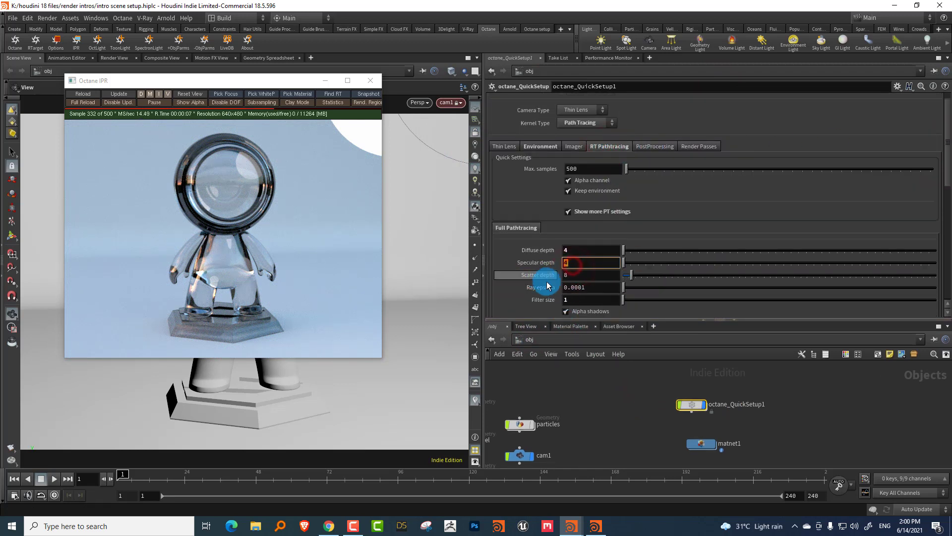
pyautogui.write('10')
pyautogui.press('Return')
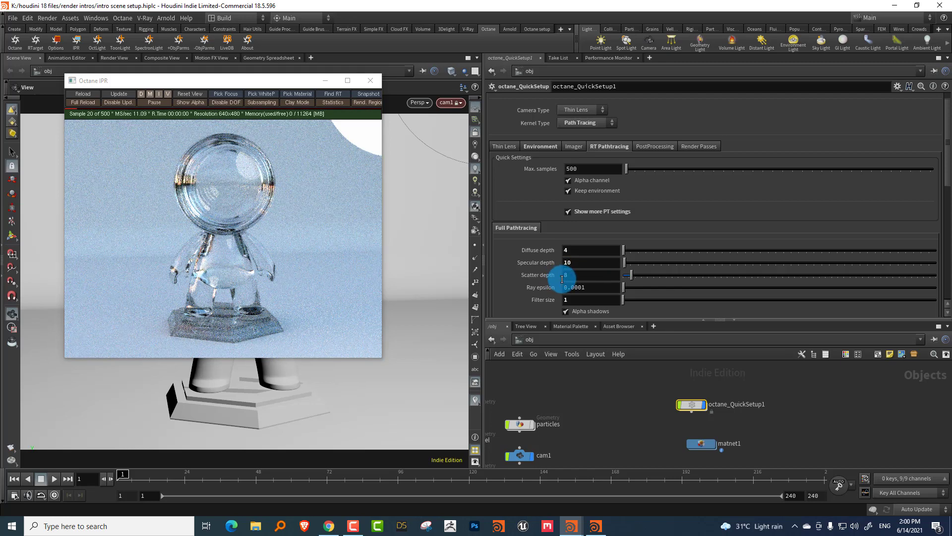
# Set the path tracing diffuse depth to 10 and the scatter depth to 256.
pyautogui.doubleClick(574, 251)
pyautogui.doubleClick(567, 262)
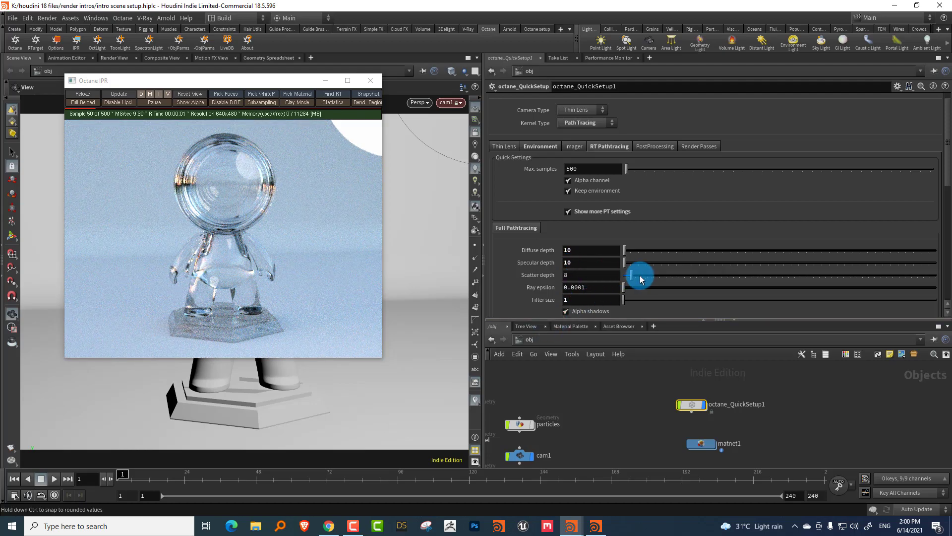
pyautogui.moveTo(648, 278); pyautogui.dragTo(950, 275)
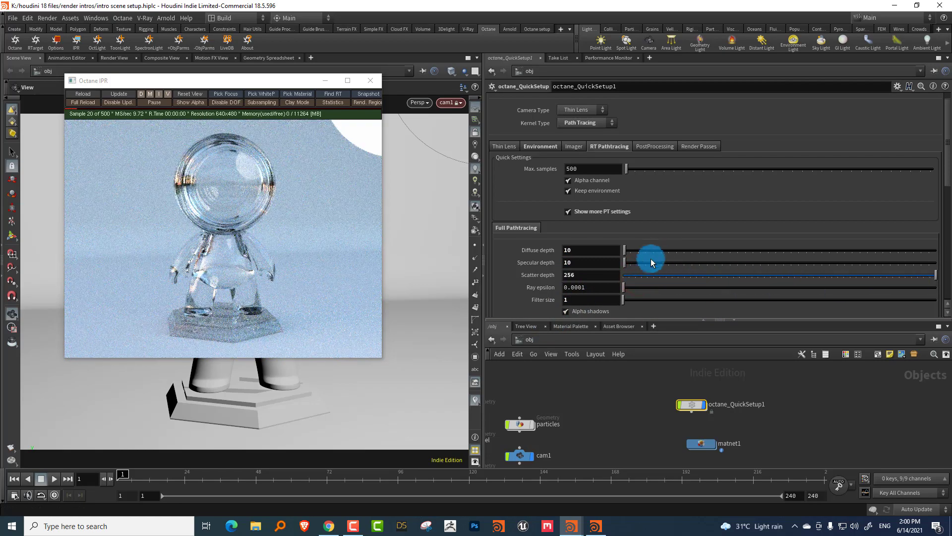
# Back in the model material network, try a red transmission color with saturation 0.653 and restore the neutral 0.967.
pyautogui.click(492, 340)
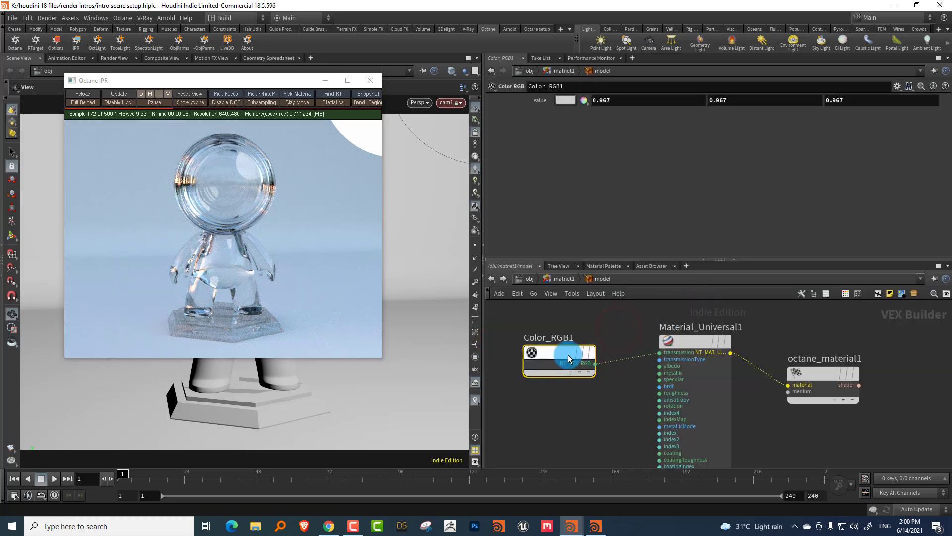
pyautogui.click(565, 103)
pyautogui.click(678, 235)
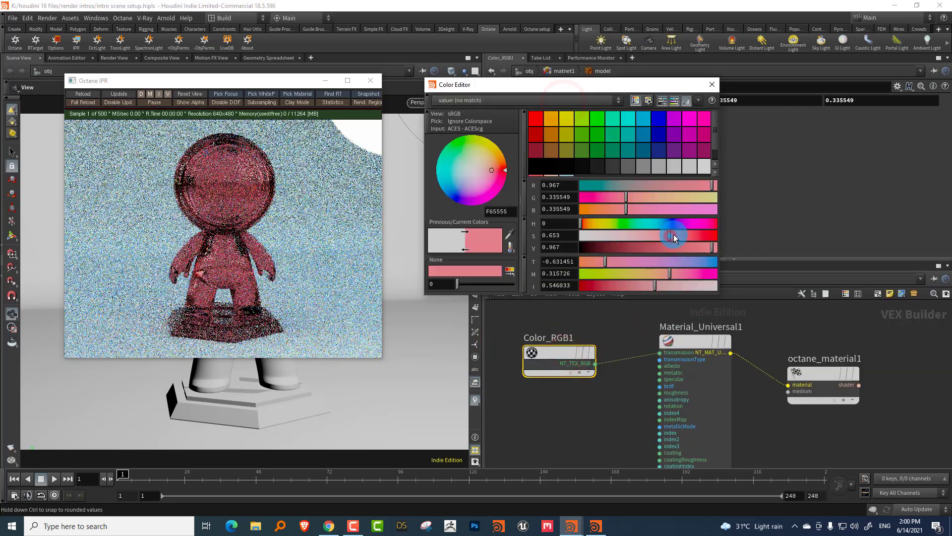
pyautogui.moveTo(665, 237); pyautogui.dragTo(569, 242)
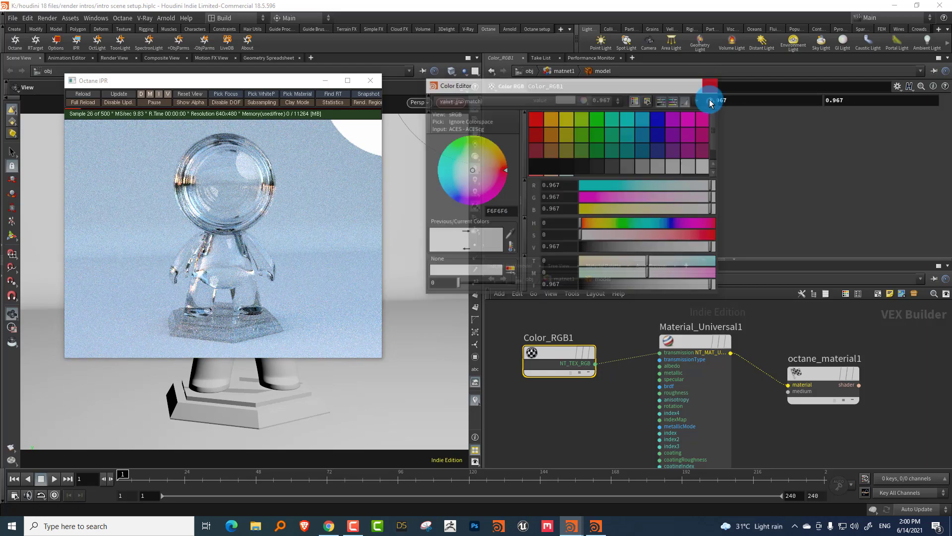
pyautogui.click(712, 85)
# Try roughness 0.391 on the universal material, and settle on roughness 0.033.
pyautogui.moveTo(620, 390); pyautogui.dragTo(674, 377)
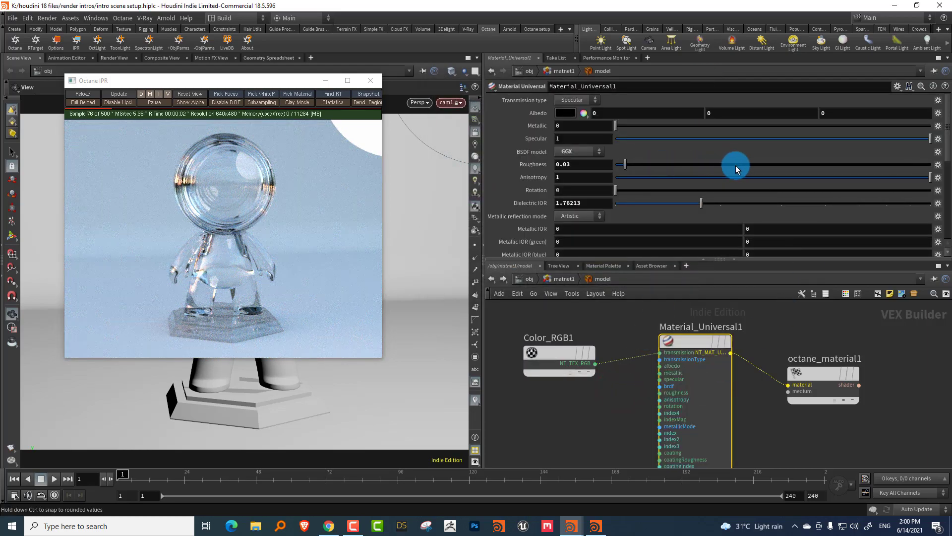
pyautogui.moveTo(736, 165); pyautogui.dragTo(739, 168)
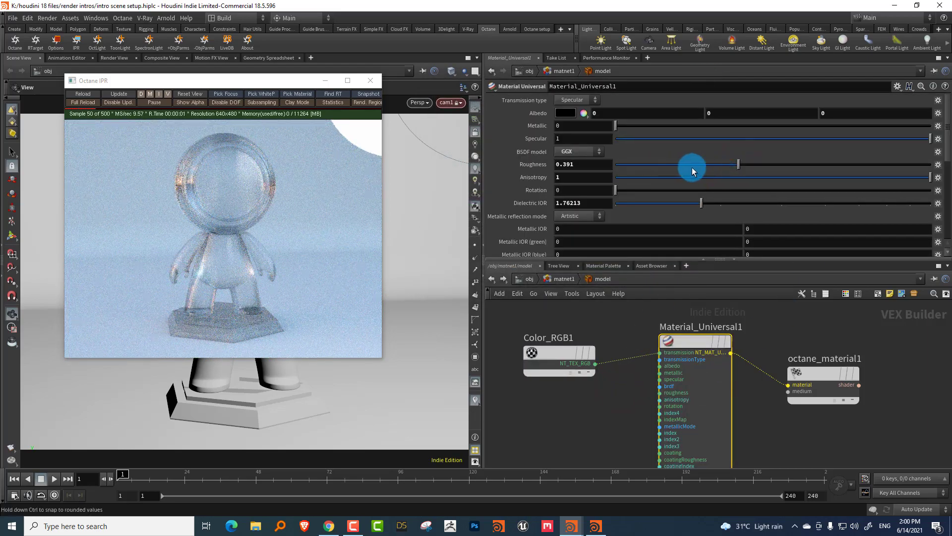
pyautogui.click(626, 165)
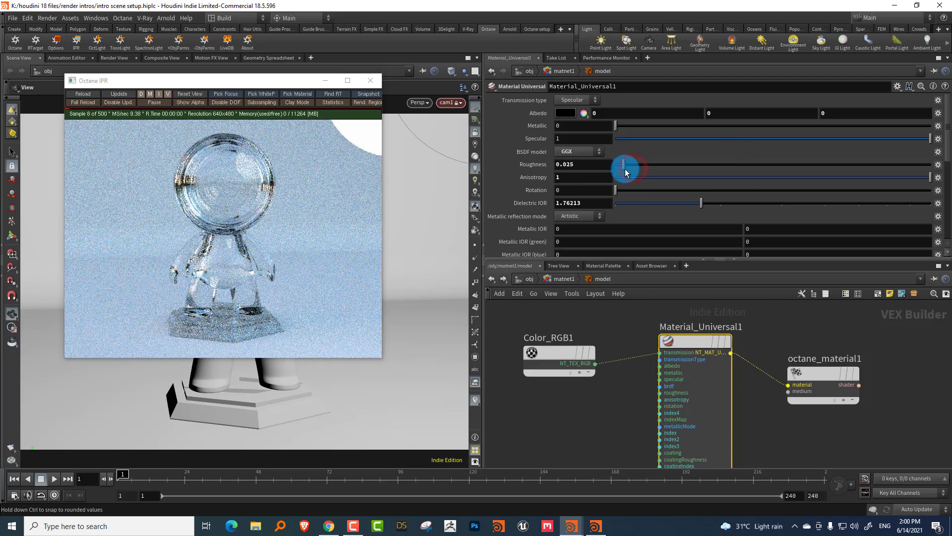
# Add a Medium Absorption node beside the universal material and connect it to the medium input.
pyautogui.moveTo(628, 366); pyautogui.dragTo(619, 279, button='middle')
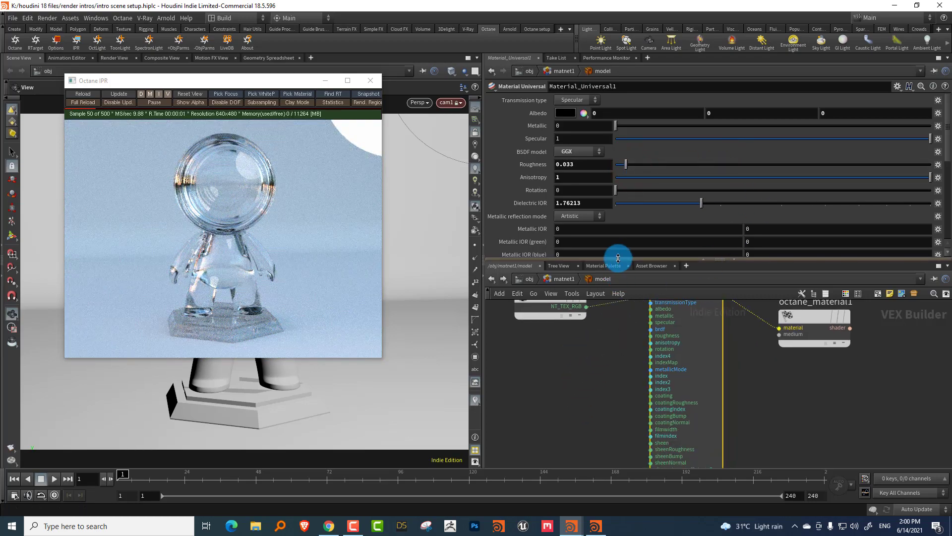
pyautogui.moveTo(615, 259); pyautogui.dragTo(620, 200)
pyautogui.moveTo(597, 372); pyautogui.dragTo(607, 320, button='middle')
pyautogui.moveTo(607, 322)
pyautogui.mouseDown(button='right')
pyautogui.moveTo(585, 342)
pyautogui.moveTo(599, 339)
pyautogui.mouseUp(button='right')
pyautogui.press('Tab')
pyautogui.write('med')
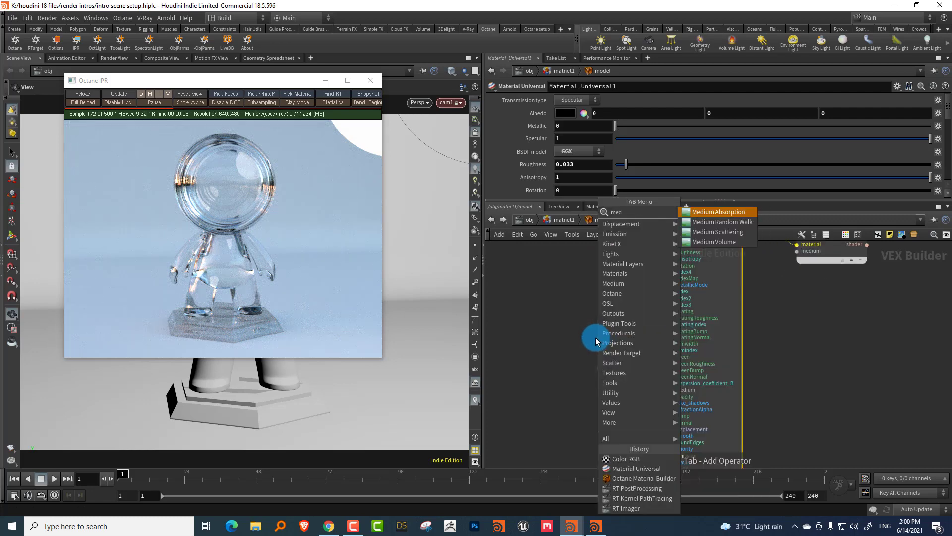
pyautogui.click(704, 213)
pyautogui.click(592, 349)
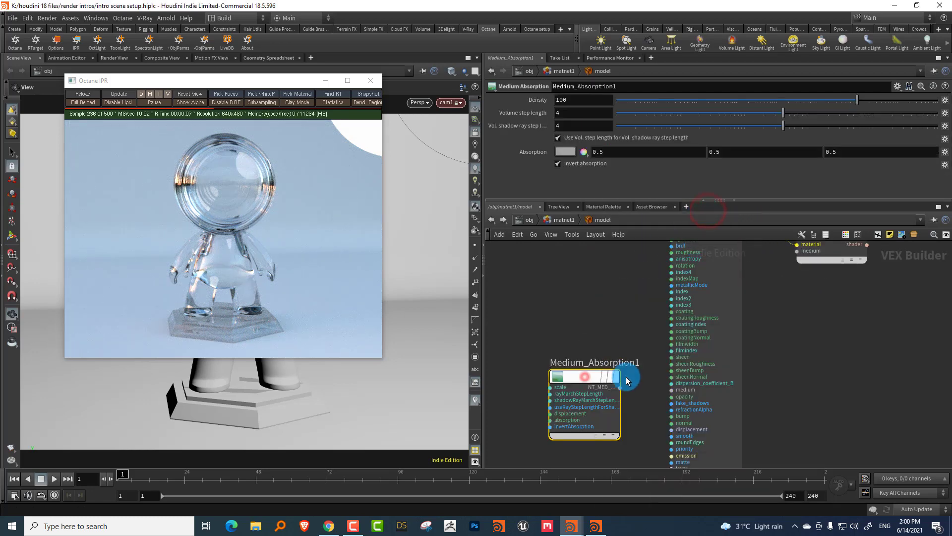
pyautogui.scroll(2, 681, 380)
pyautogui.moveTo(613, 365); pyautogui.dragTo(701, 370)
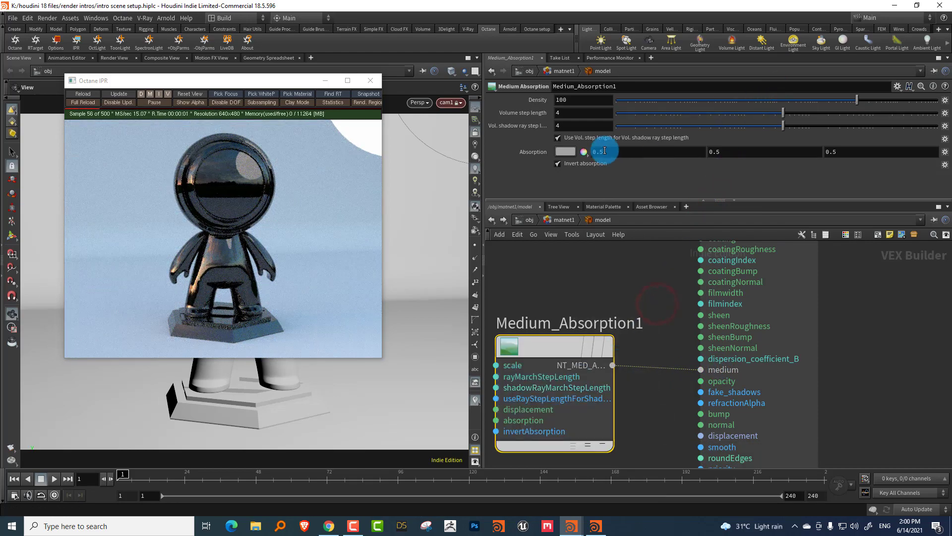
# Set the absorption color to a light pink of 1, 0.599, 0.7193.
pyautogui.click(566, 151)
pyautogui.moveTo(687, 251); pyautogui.dragTo(711, 221)
pyautogui.click(694, 224)
pyautogui.click(661, 236)
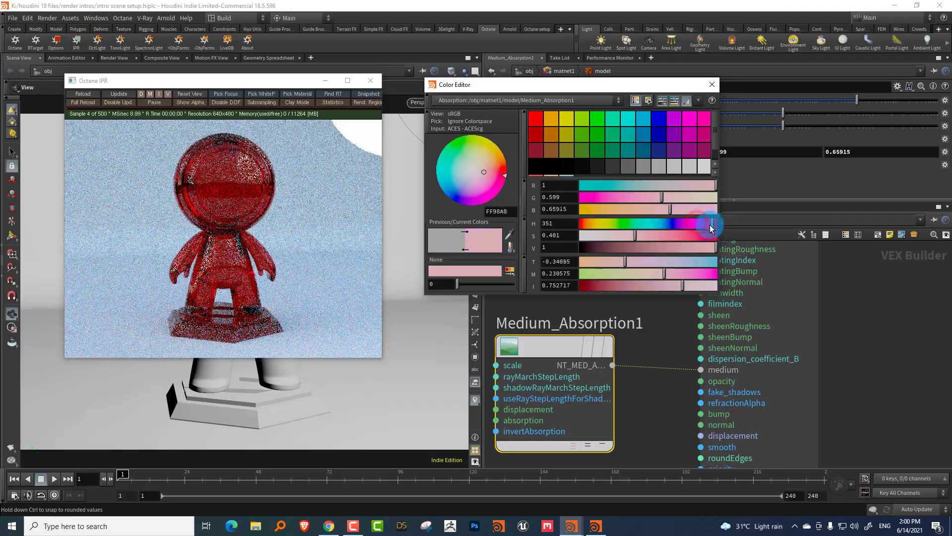
pyautogui.click(712, 84)
# Lower the absorption density to about 9.18 and disconnect the absorption node from the universal material.
pyautogui.moveTo(840, 105); pyautogui.dragTo(816, 108)
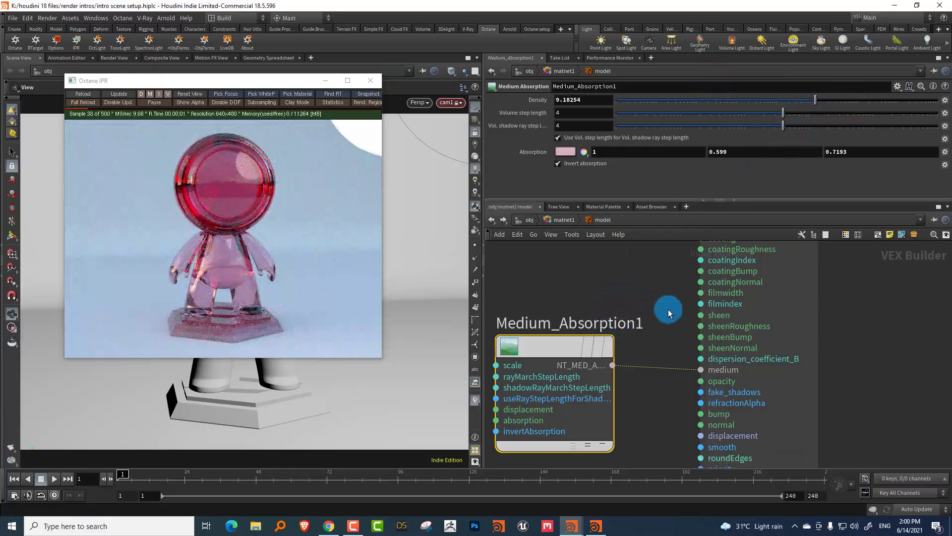
pyautogui.scroll(-2, 653, 337)
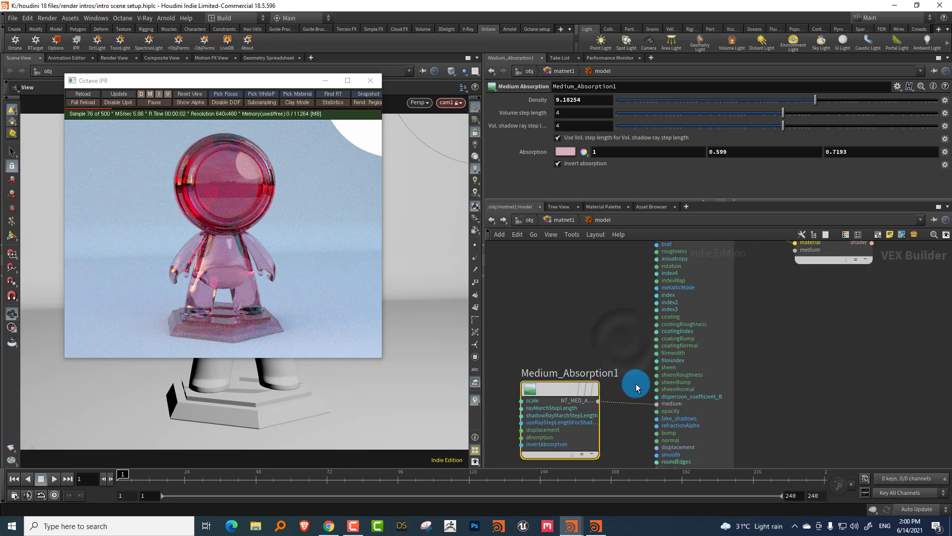
pyautogui.click(731, 316)
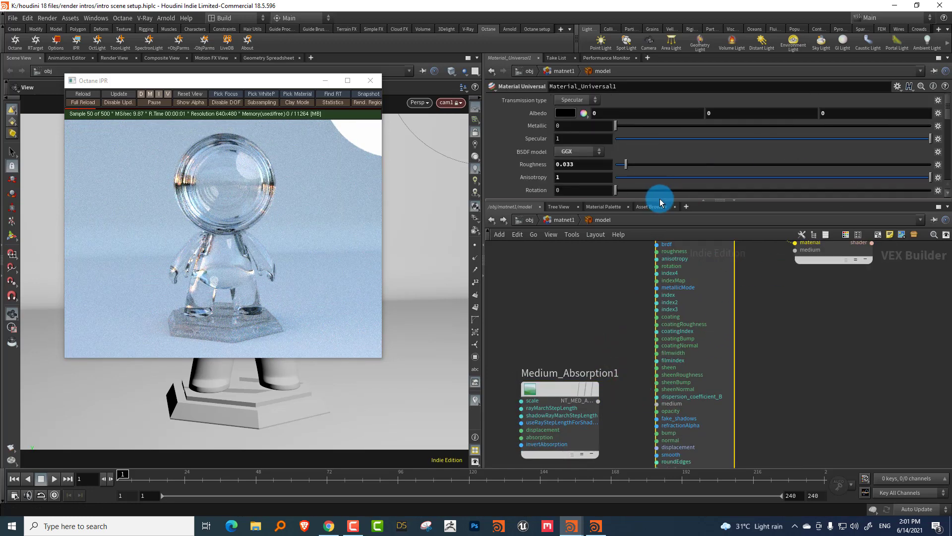
# Try a dispersion coefficient of 0.049 on the universal material.
pyautogui.moveTo(660, 199); pyautogui.dragTo(663, 286)
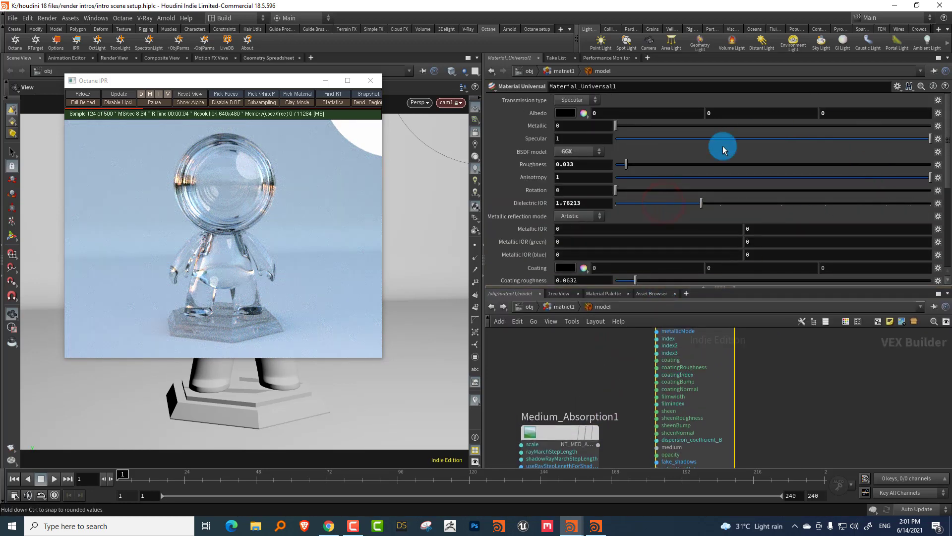
pyautogui.moveTo(948, 157); pyautogui.dragTo(947, 224)
pyautogui.moveTo(628, 211); pyautogui.dragTo(630, 222)
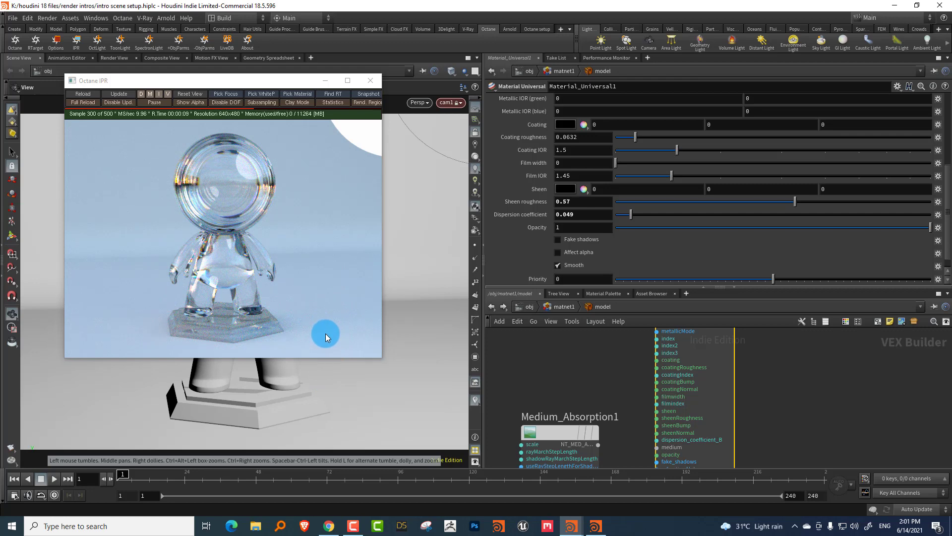
# Move the Medium Absorption node down and add a Medium Random Walk node above it.
pyautogui.moveTo(610, 285); pyautogui.dragTo(623, 207)
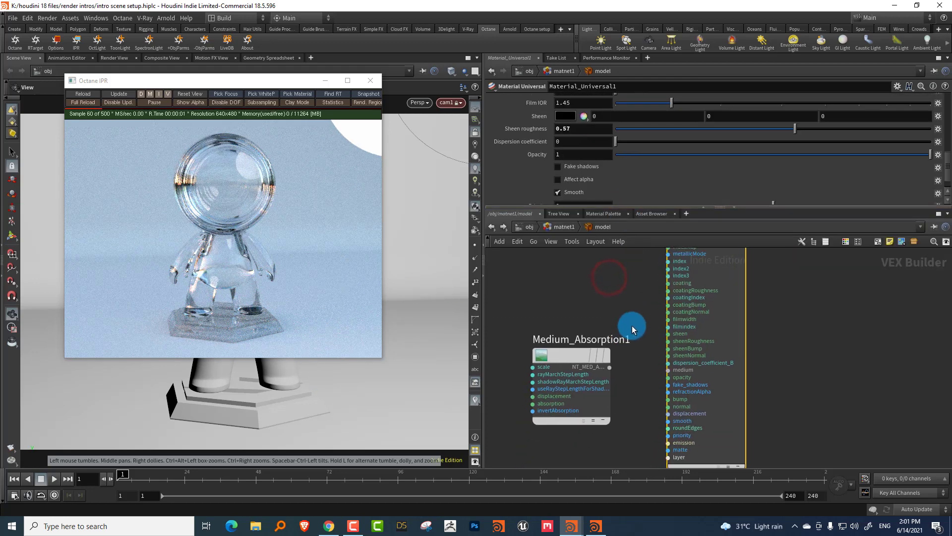
pyautogui.moveTo(563, 387); pyautogui.dragTo(552, 446)
pyautogui.moveTo(573, 363); pyautogui.dragTo(595, 328, button='middle')
pyautogui.press('Tab')
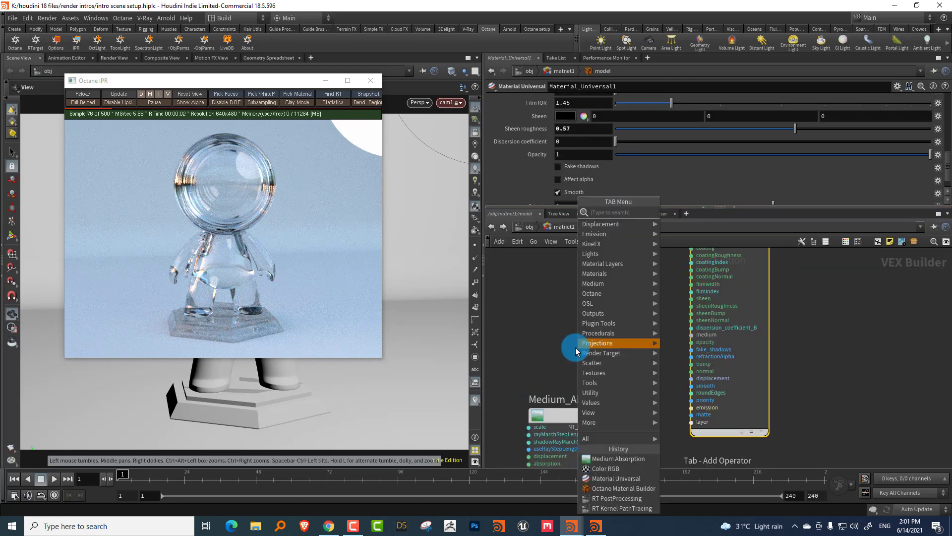
pyautogui.write('rand')
pyautogui.click(694, 212)
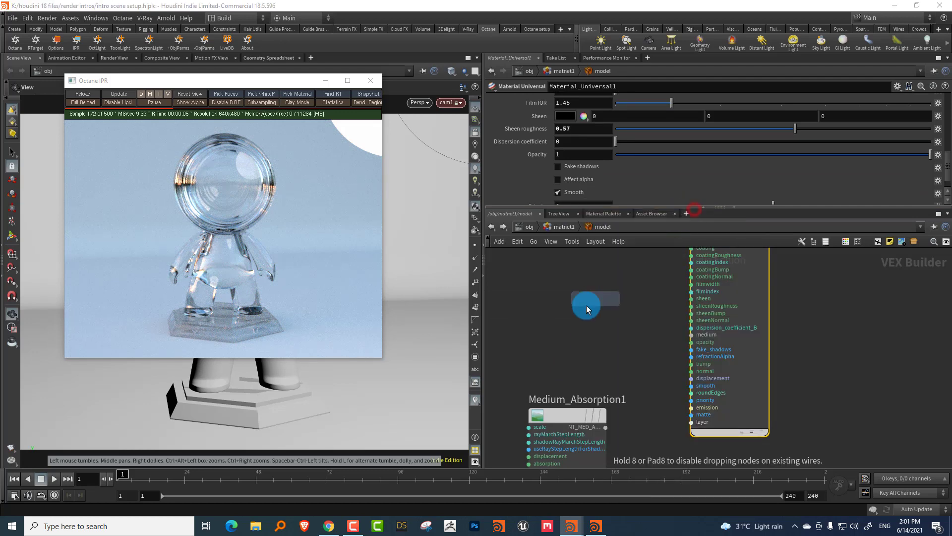
pyautogui.click(579, 305)
# Connect the Medium Random Walk output to the universal material's medium input.
pyautogui.scroll(3, 642, 345)
pyautogui.click(608, 308)
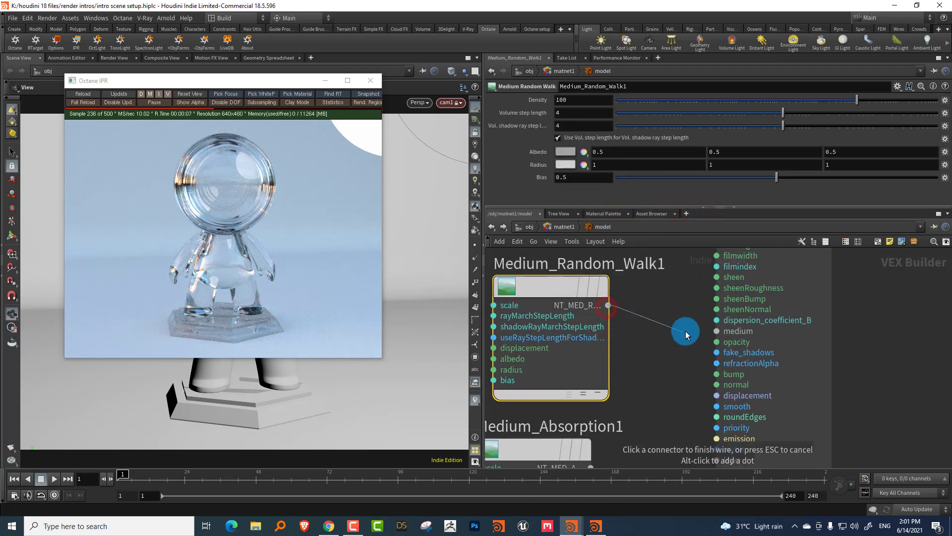
pyautogui.click(716, 331)
# Lower the universal material's specular amount and select the Medium Random Walk node again.
pyautogui.click(332, 284)
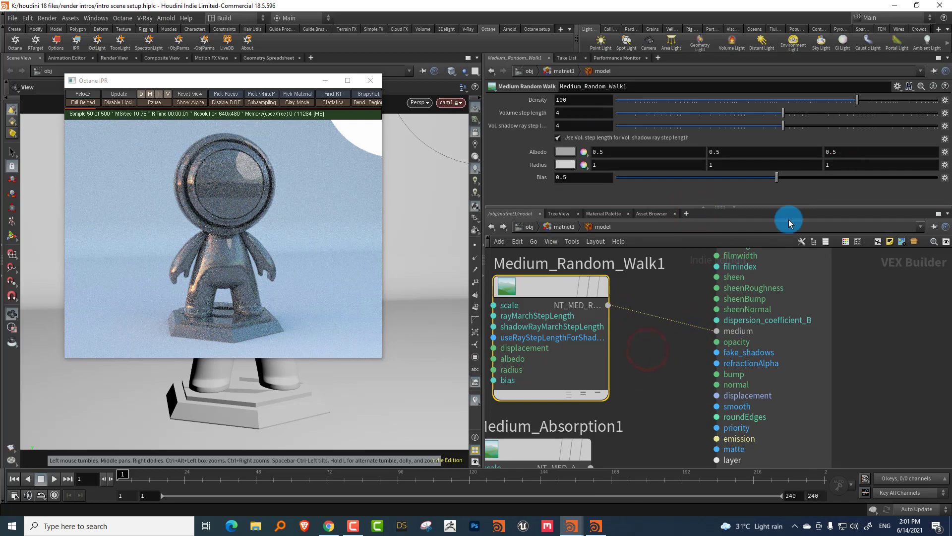
pyautogui.moveTo(686, 268); pyautogui.dragTo(810, 286)
pyautogui.moveTo(947, 160); pyautogui.dragTo(933, 119)
pyautogui.moveTo(669, 150); pyautogui.dragTo(662, 150)
pyautogui.moveTo(664, 287); pyautogui.dragTo(590, 322)
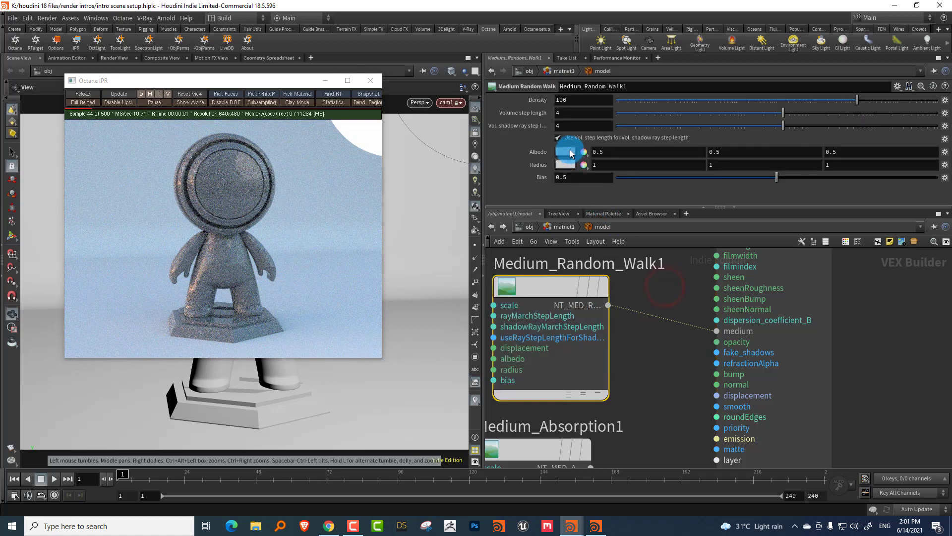
# Set the random walk medium's albedo to an orange of 1, 0.48185, 0.277.
pyautogui.click(569, 150)
pyautogui.click(644, 223)
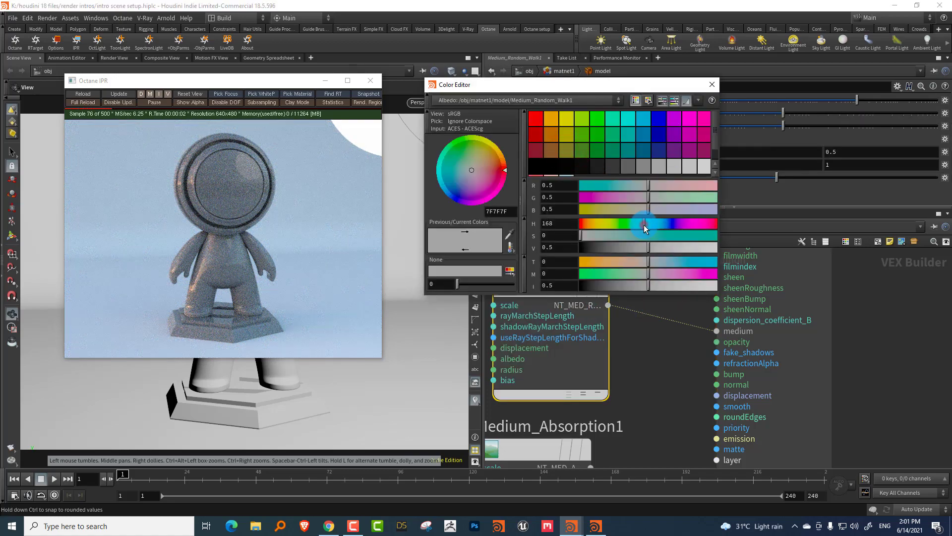
pyautogui.click(679, 235)
pyautogui.click(716, 247)
pyautogui.click(594, 224)
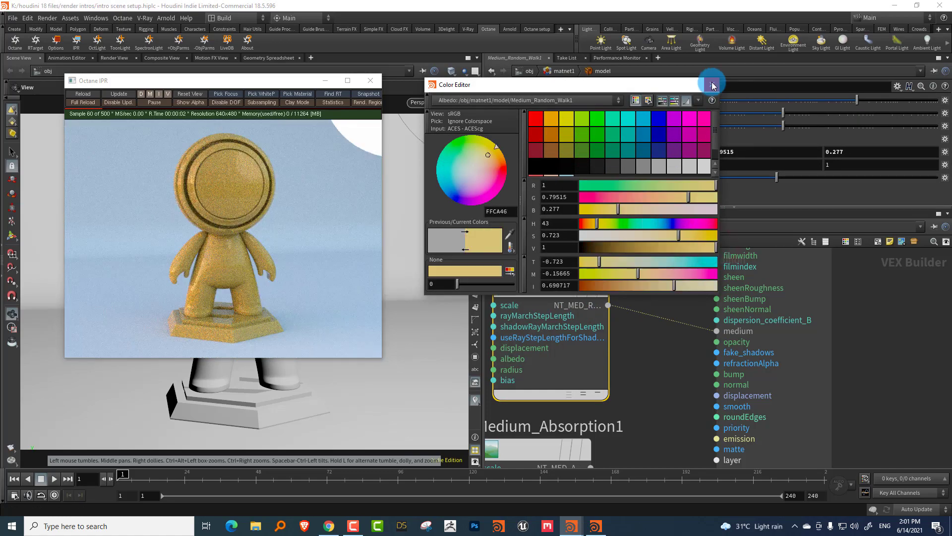
pyautogui.click(588, 226)
pyautogui.click(585, 224)
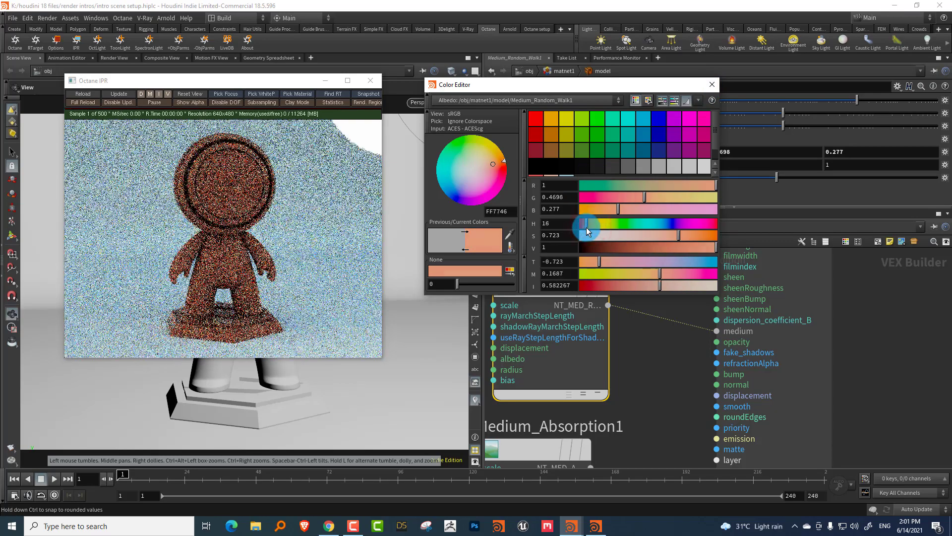
pyautogui.click(712, 84)
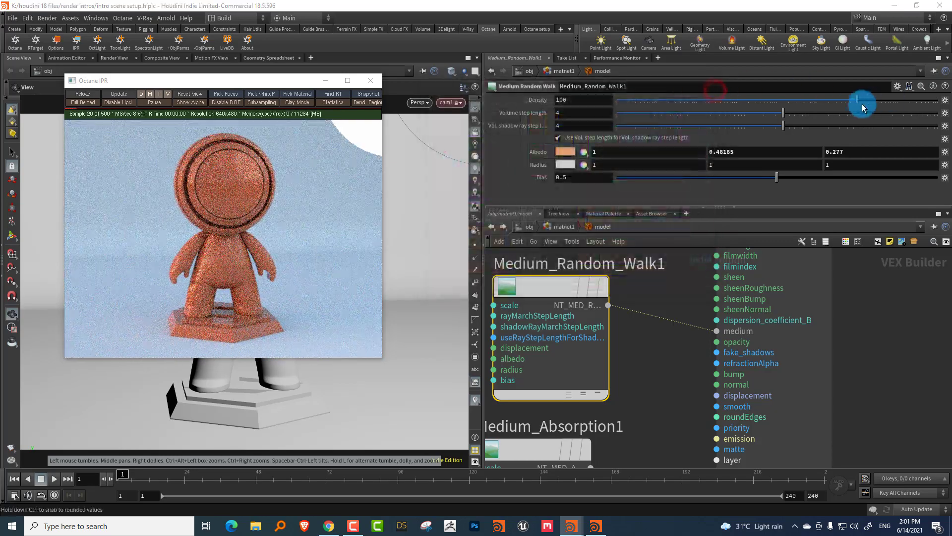
# Set the random walk medium's density to 10.2883 and its bias to 0.
pyautogui.moveTo(843, 101); pyautogui.dragTo(817, 107)
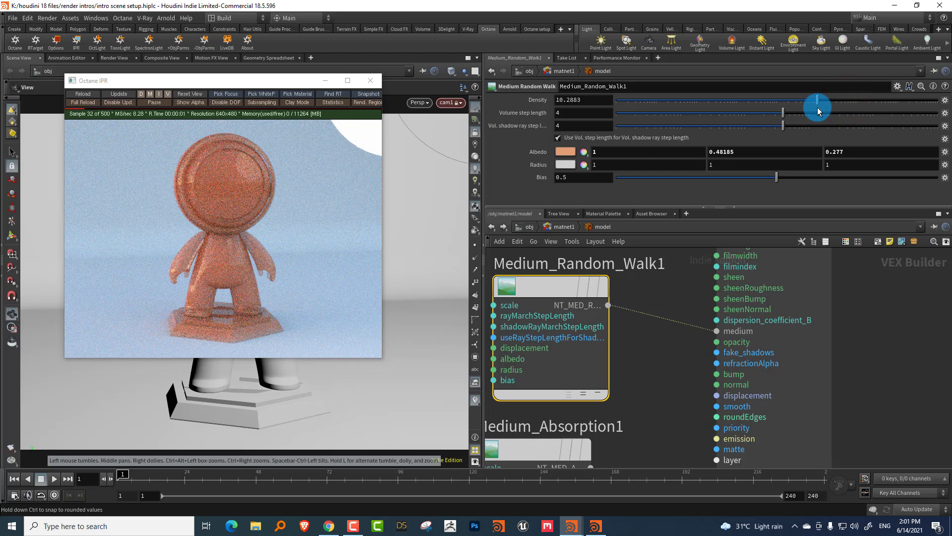
pyautogui.moveTo(641, 177); pyautogui.dragTo(596, 189)
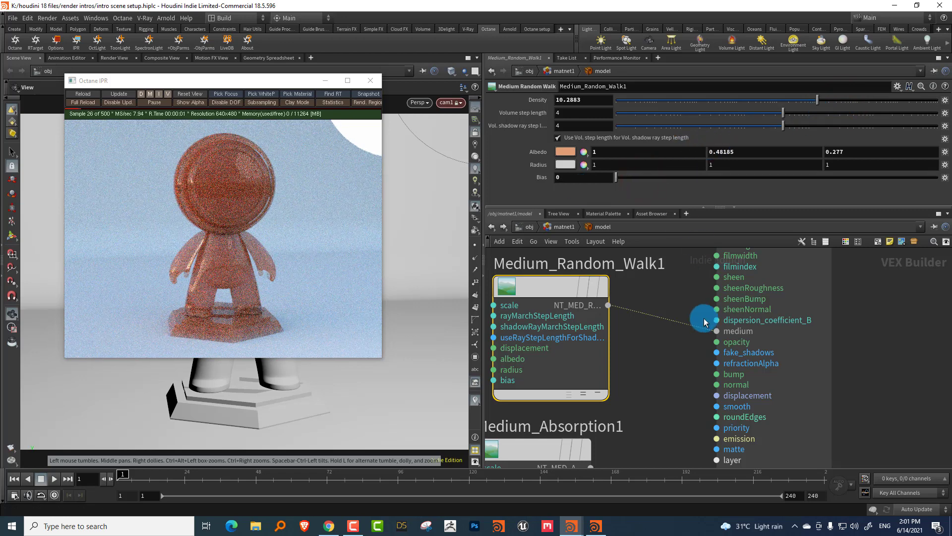
# Enable fake shadows on the universal material, comparing it with the Medium Random Walk node's settings.
pyautogui.click(674, 367)
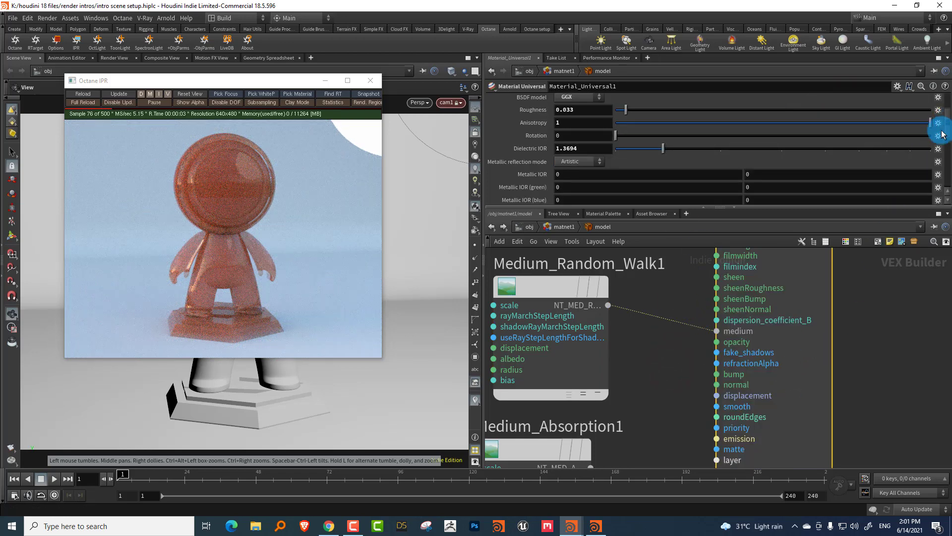
pyautogui.scroll(-5, 948, 134)
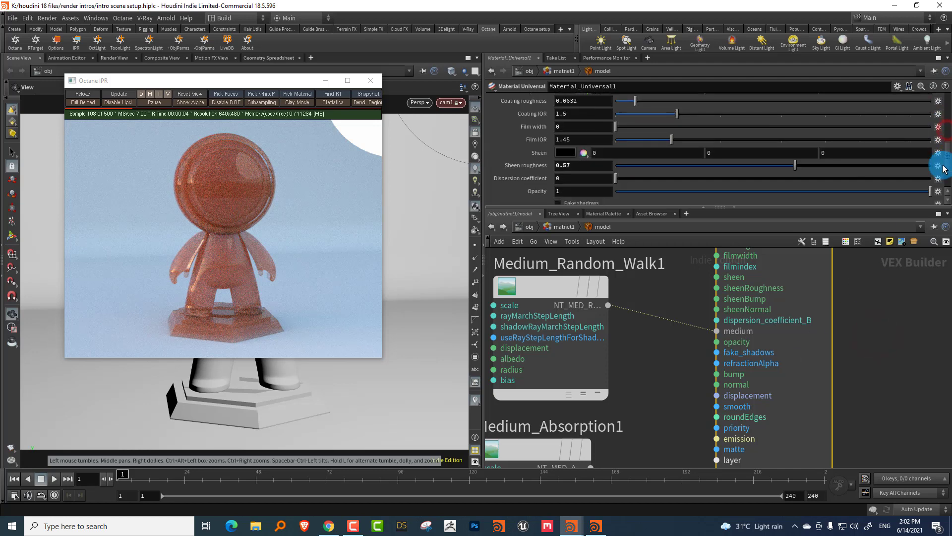
pyautogui.click(577, 152)
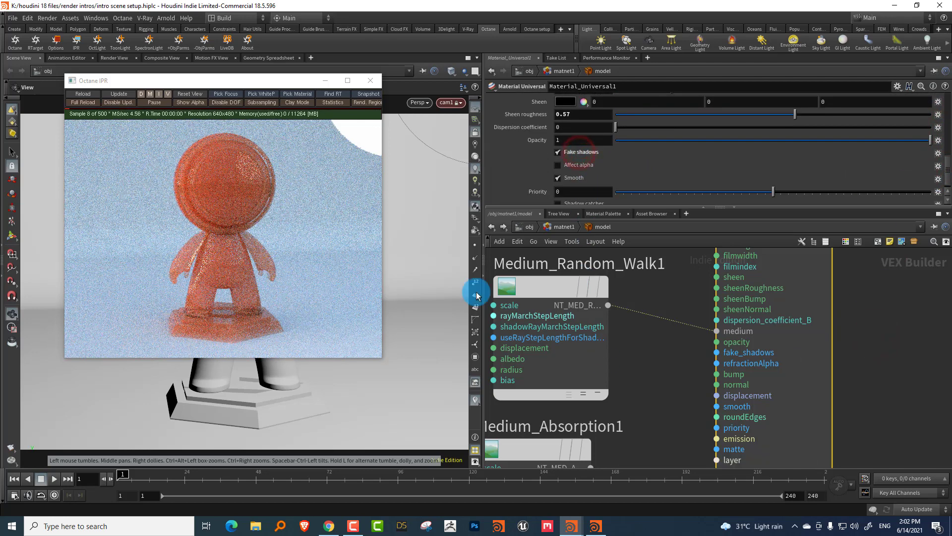
pyautogui.click(578, 372)
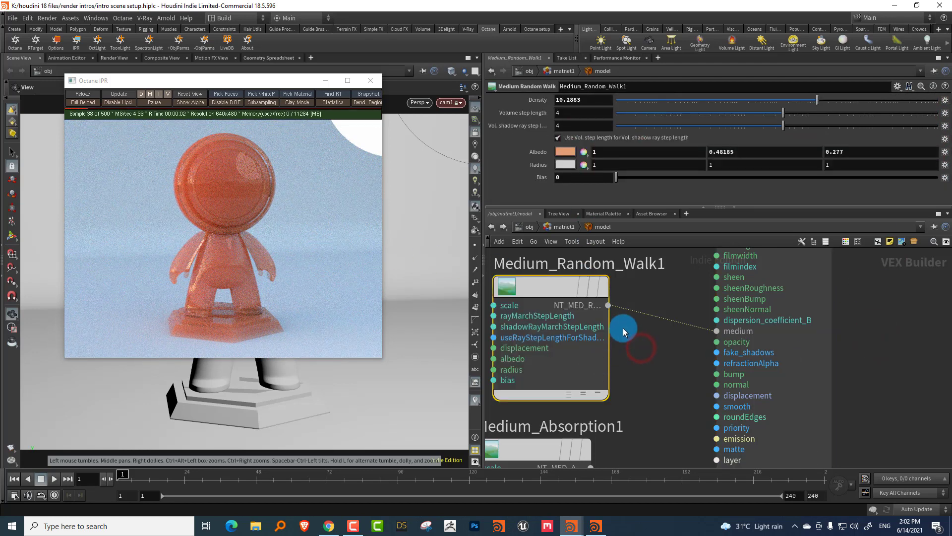
pyautogui.click(738, 349)
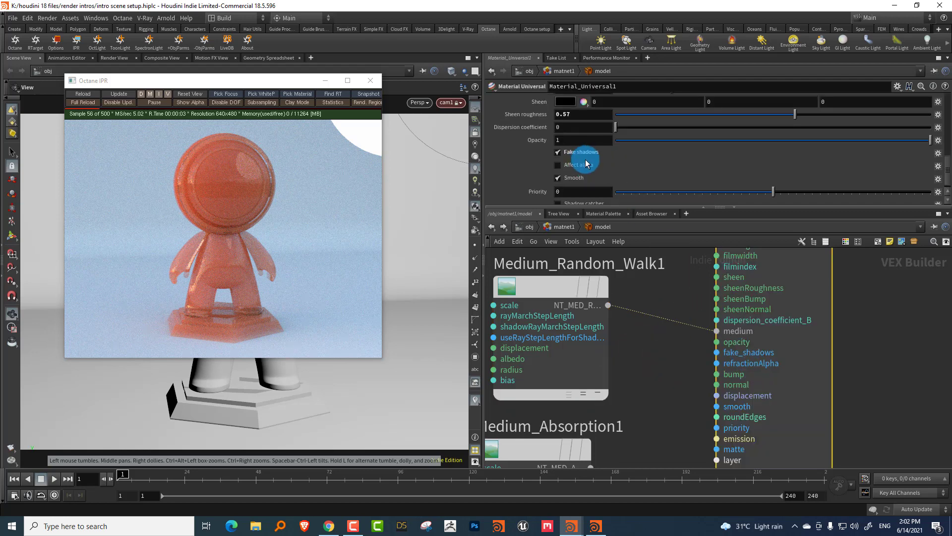
# Set the random walk medium's radius color to 0.504, 0.46, 0.672.
pyautogui.click(556, 348)
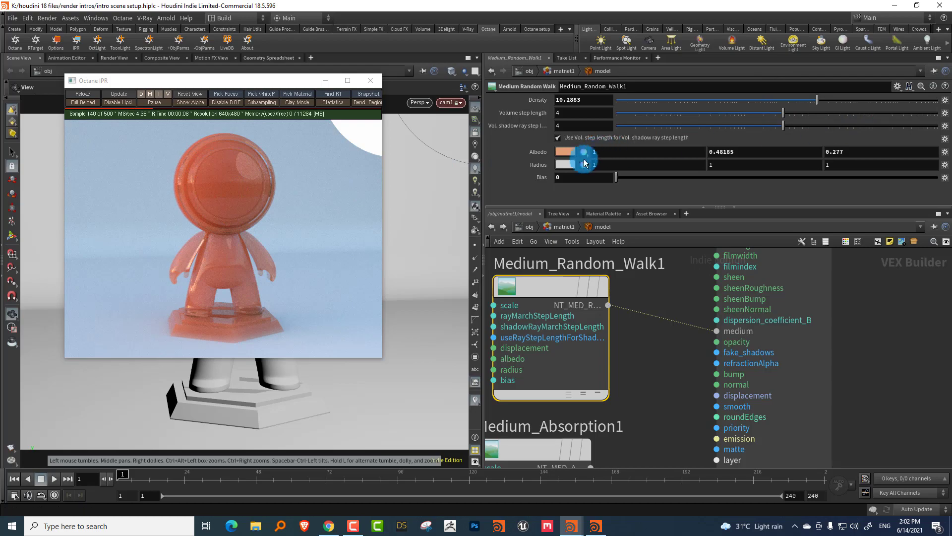
pyautogui.click(565, 165)
pyautogui.moveTo(603, 251); pyautogui.dragTo(641, 248)
pyautogui.click(438, 201)
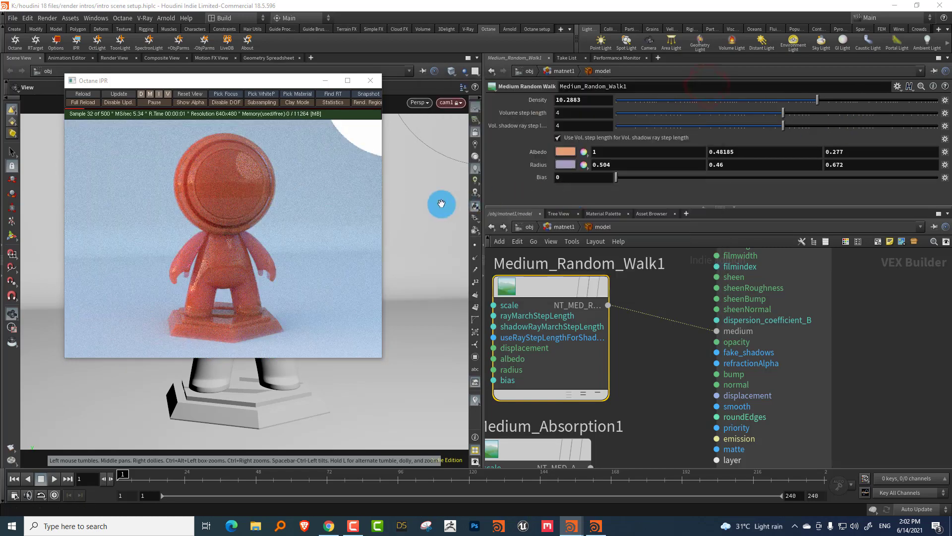
# Compare the random walk medium's bias at 1 and 0 twice, finishing at 0.
pyautogui.moveTo(630, 180); pyautogui.dragTo(940, 176)
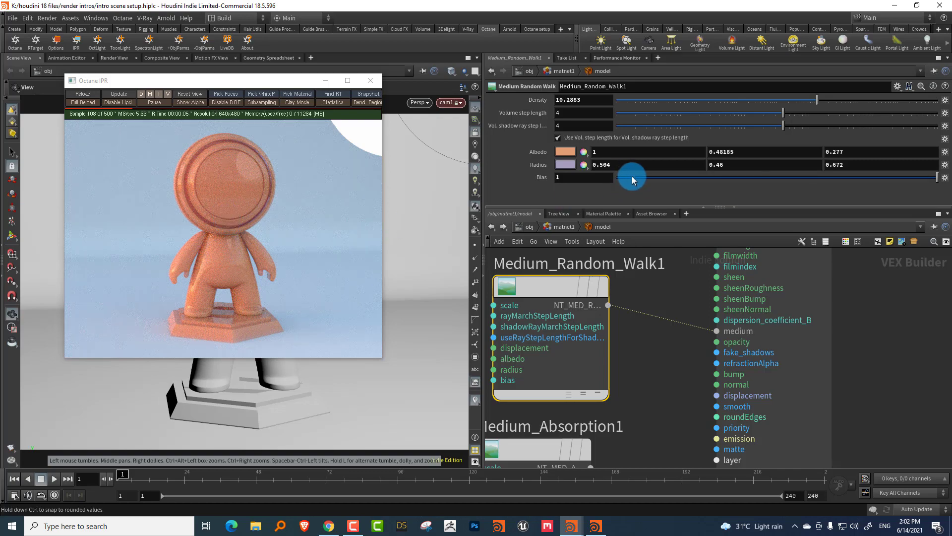
pyautogui.moveTo(636, 179); pyautogui.dragTo(583, 189)
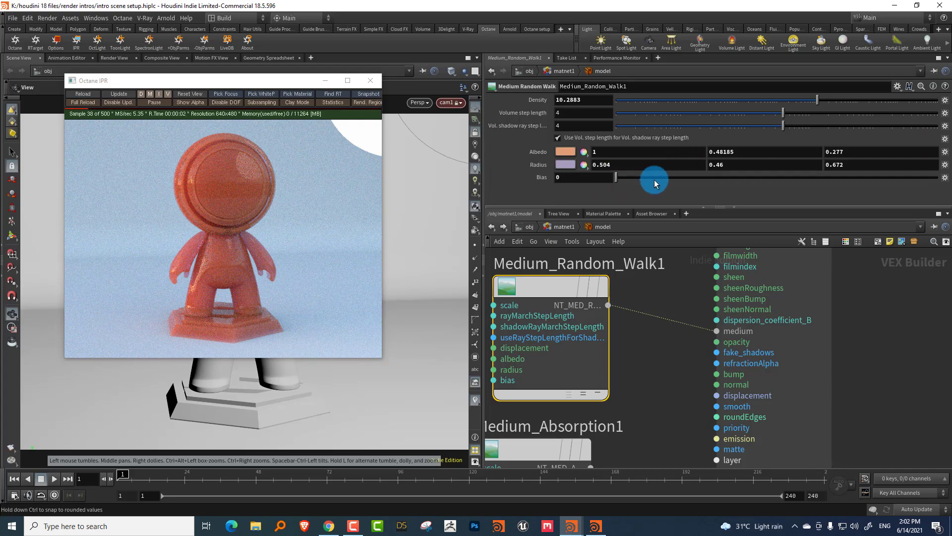
pyautogui.moveTo(639, 182); pyautogui.dragTo(707, 189)
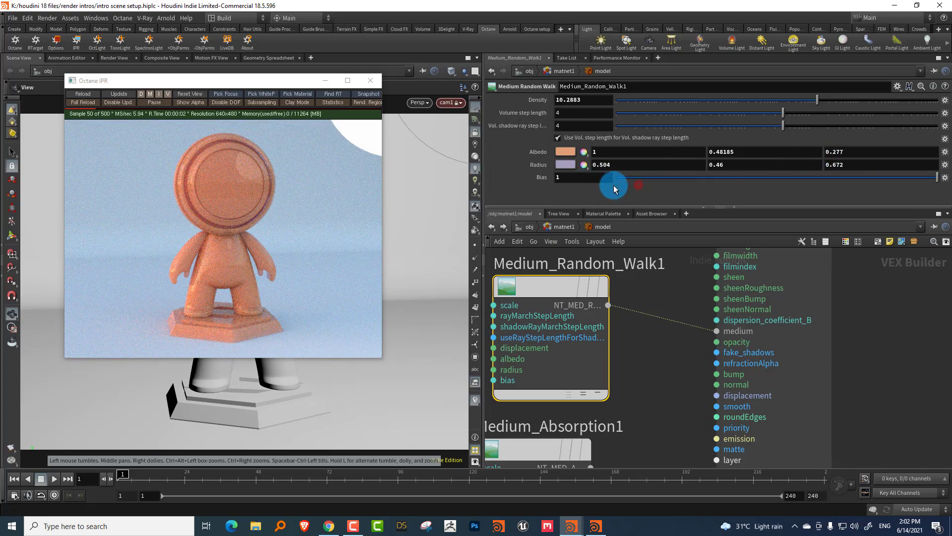
pyautogui.moveTo(612, 187); pyautogui.dragTo(585, 189)
# Set the universal material's roughness to 0.231.
pyautogui.click(863, 282)
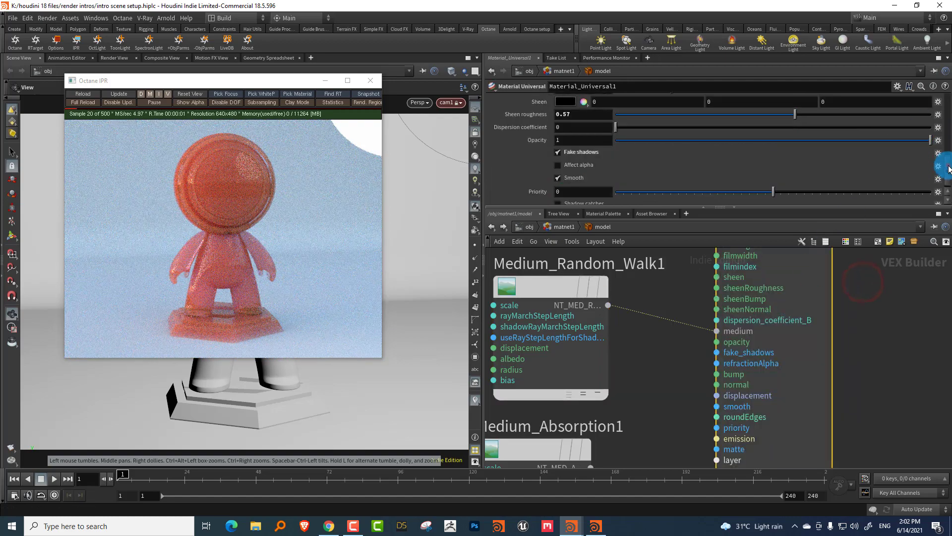
pyautogui.moveTo(948, 169); pyautogui.dragTo(948, 102)
pyautogui.click(696, 164)
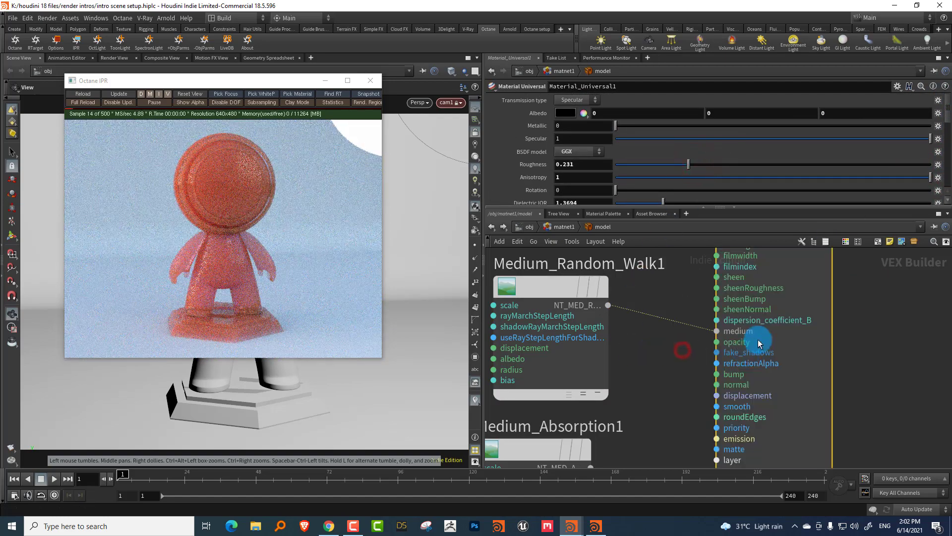
# Set the random walk medium's density to 9.44732, albedo to 1, 0.557817, 0.383, and bias to 1.
pyautogui.click(612, 297)
pyautogui.scroll(-4, 612, 296)
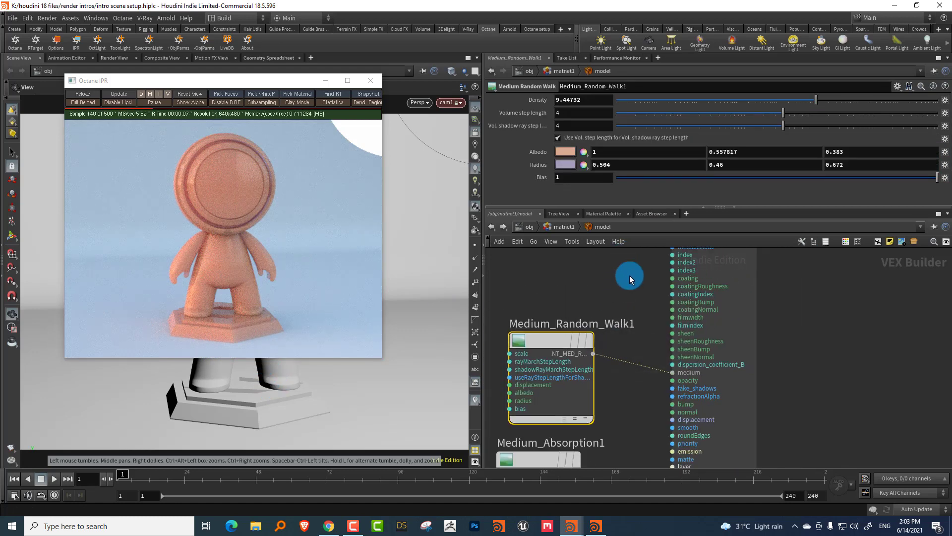
# Cut the wires connecting the Medium Random Walk and RGB texture nodes to the universal material.
pyautogui.moveTo(640, 342); pyautogui.dragTo(641, 308)
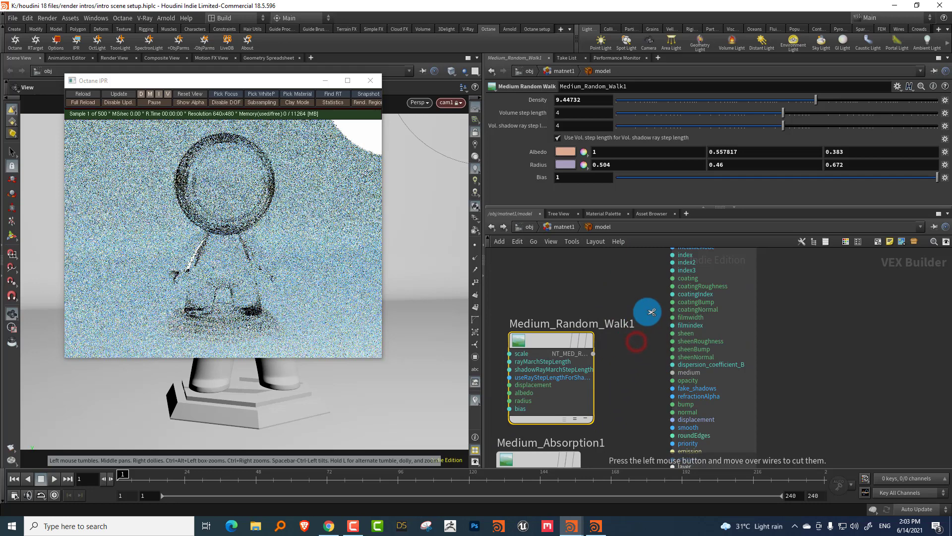
pyautogui.click(641, 298)
pyautogui.moveTo(816, 327); pyautogui.dragTo(802, 403, button='middle')
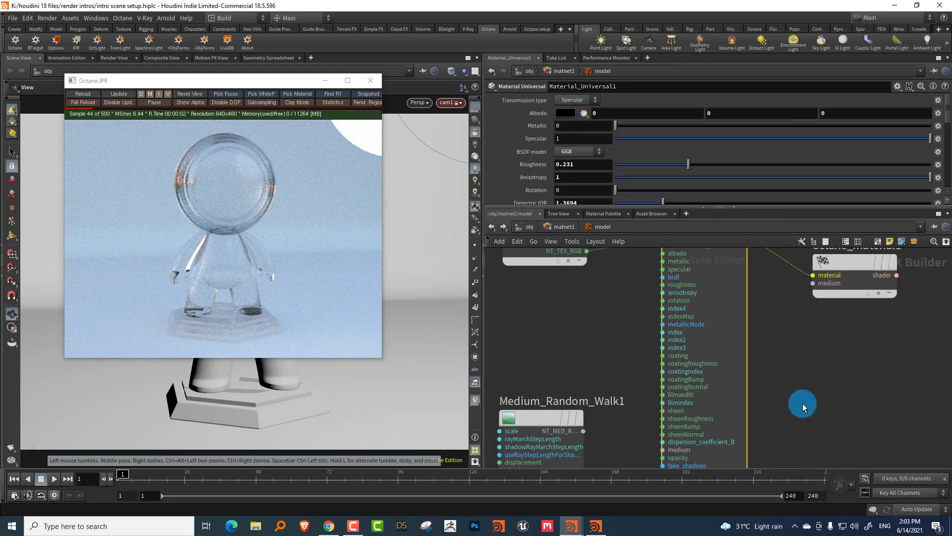
pyautogui.moveTo(636, 323); pyautogui.dragTo(635, 396, button='middle')
pyautogui.press('y')
pyautogui.moveTo(635, 344); pyautogui.dragTo(619, 269)
# Return to the object-level network and frame all its nodes, with the octane_QuickSetup1 settings shown.
pyautogui.click(554, 227)
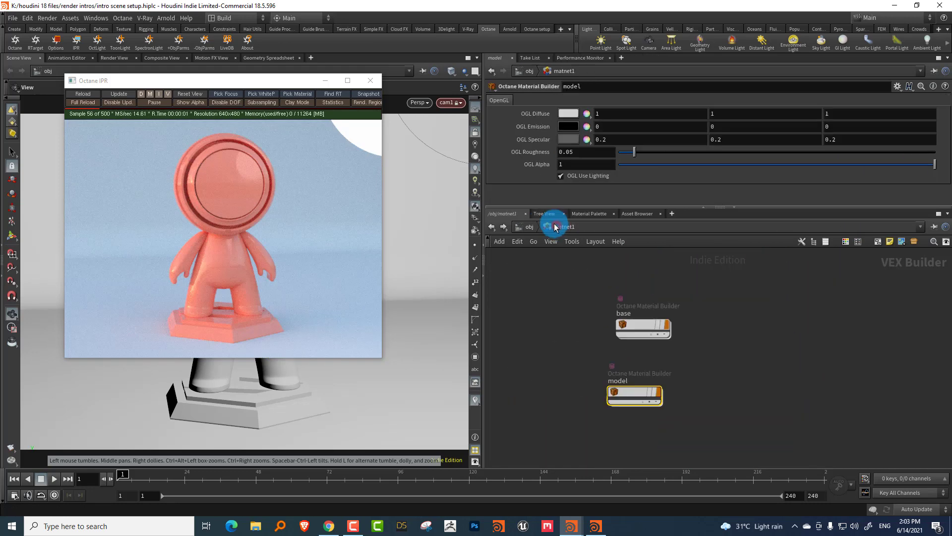
pyautogui.click(528, 226)
pyautogui.click(536, 301)
pyautogui.press('h')
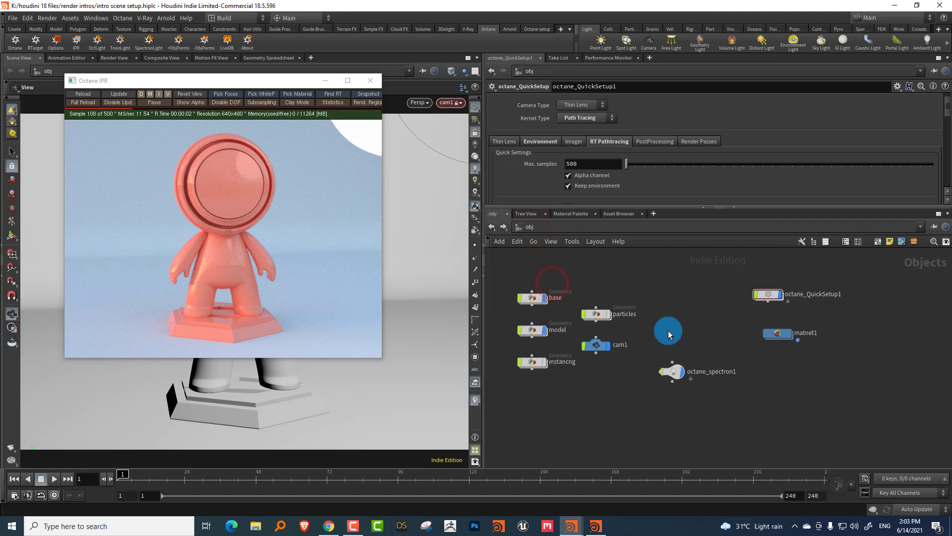
pyautogui.click(718, 318)
pyautogui.click(354, 527)
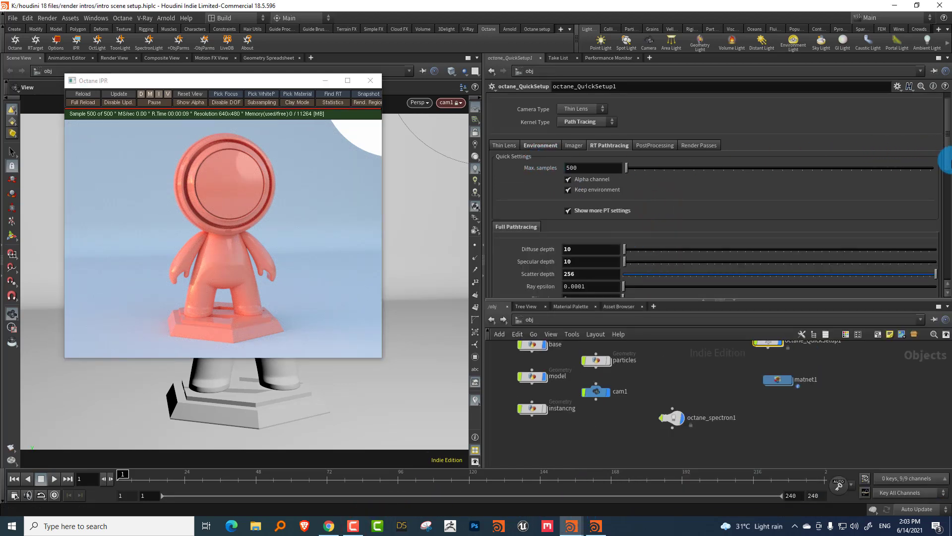
# Show the Imager settings of octane_QuickSetup1 and enable the additional imager settings.
pyautogui.moveTo(948, 159); pyautogui.dragTo(948, 133)
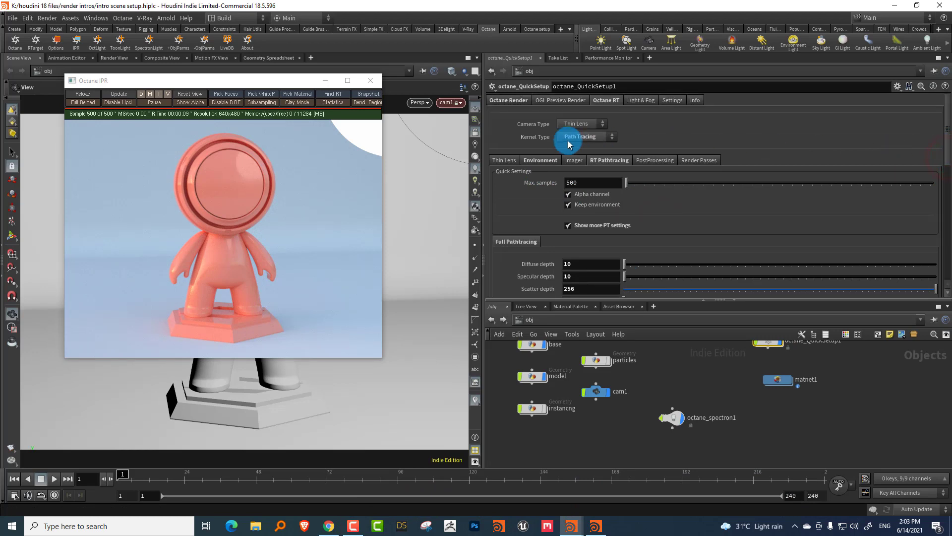
pyautogui.moveTo(711, 417); pyautogui.dragTo(690, 436, button='middle')
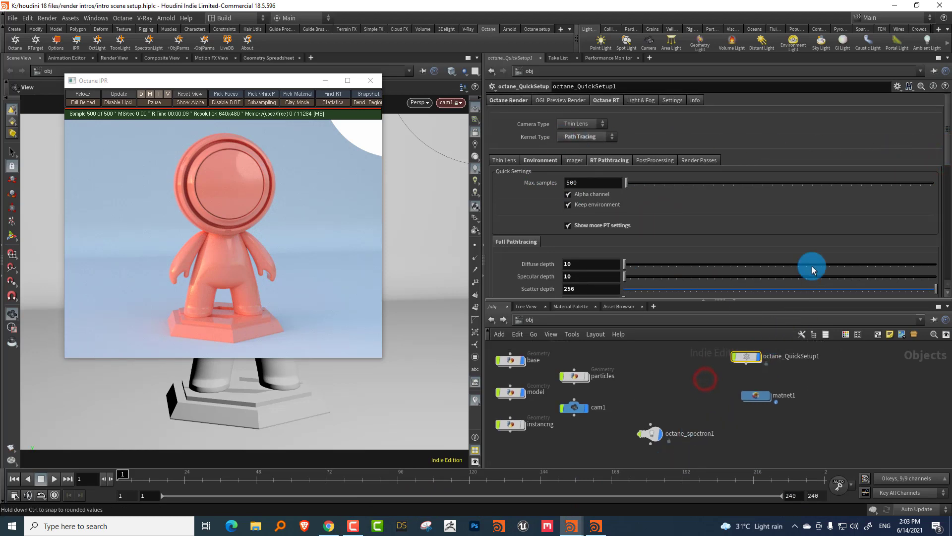
pyautogui.click(575, 161)
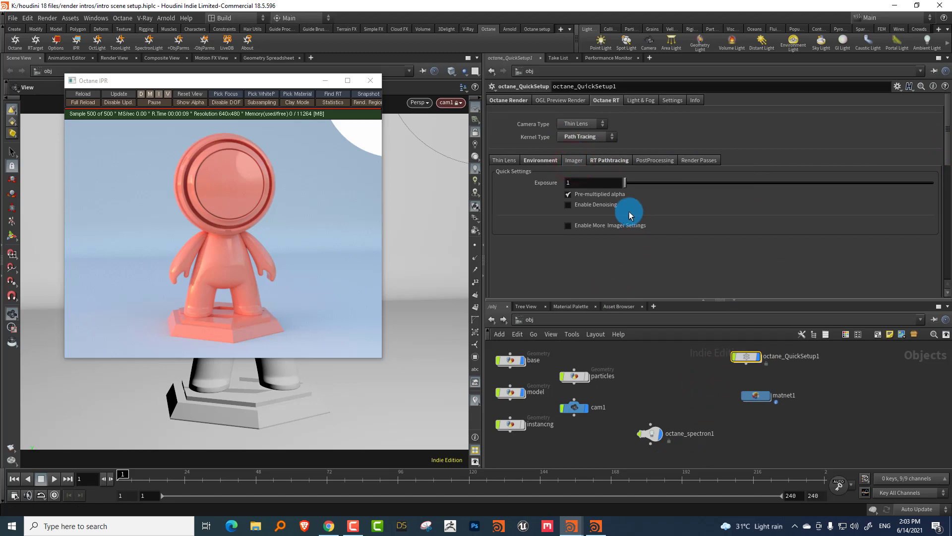
pyautogui.click(603, 230)
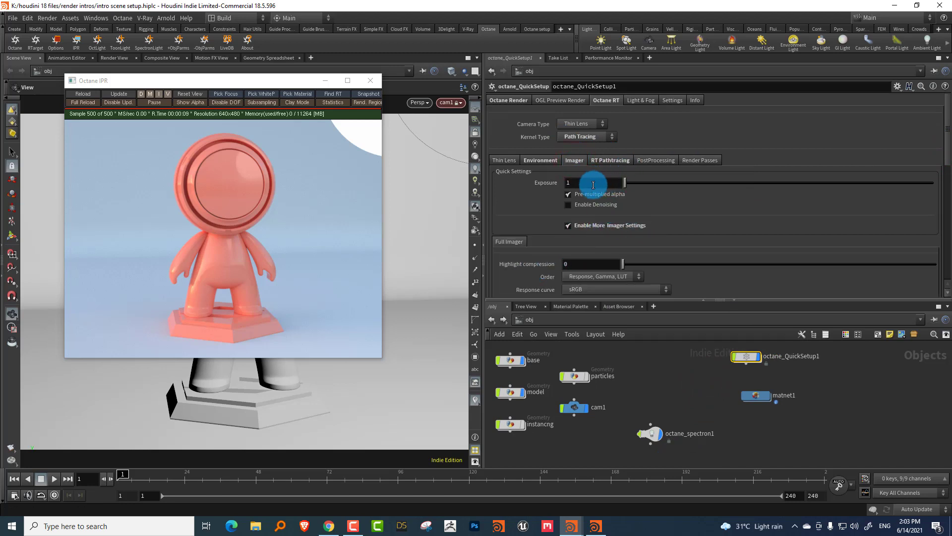
pyautogui.moveTo(593, 184)
pyautogui.mouseDown(button='middle')
pyautogui.moveTo(676, 185)
pyautogui.moveTo(602, 179)
pyautogui.moveTo(656, 177)
pyautogui.moveTo(558, 187)
pyautogui.moveTo(580, 184)
pyautogui.mouseUp(button='middle')
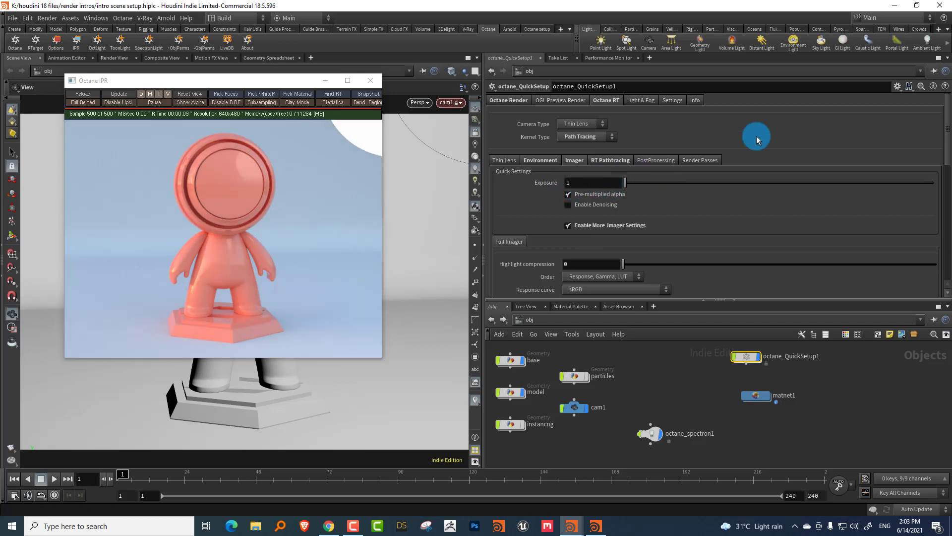
# Try the imager response curves Agfacolor Optima II 200CD, Agfacolor ultra 050 CD, Kodak Gold 100CD and Kodak Portra 100TCD.
pyautogui.moveTo(948, 168); pyautogui.dragTo(829, 193)
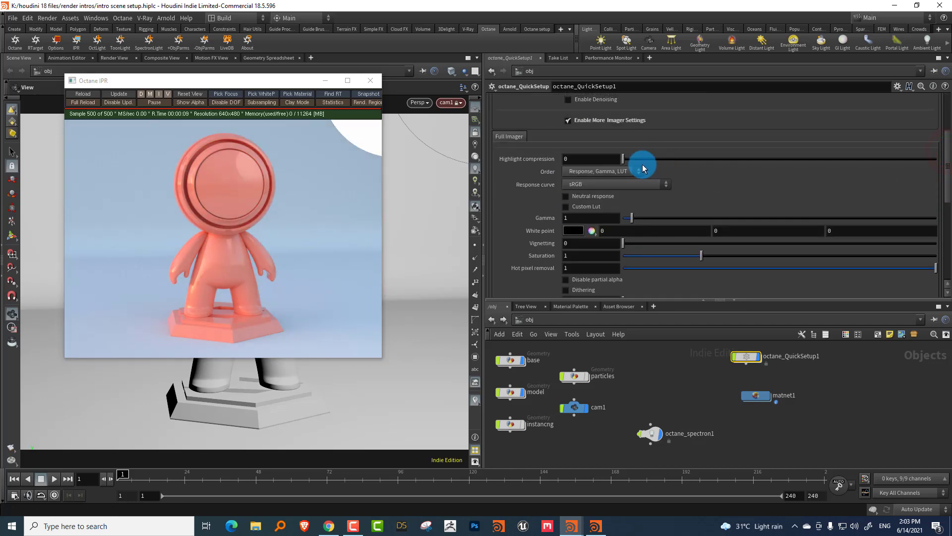
pyautogui.moveTo(661, 159); pyautogui.dragTo(559, 206)
pyautogui.click(588, 184)
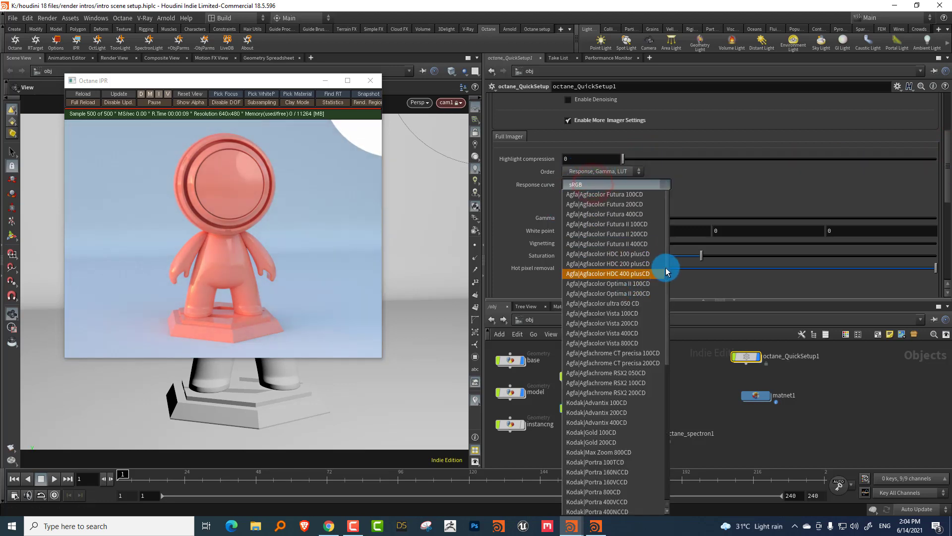
pyautogui.click(648, 291)
pyautogui.click(622, 185)
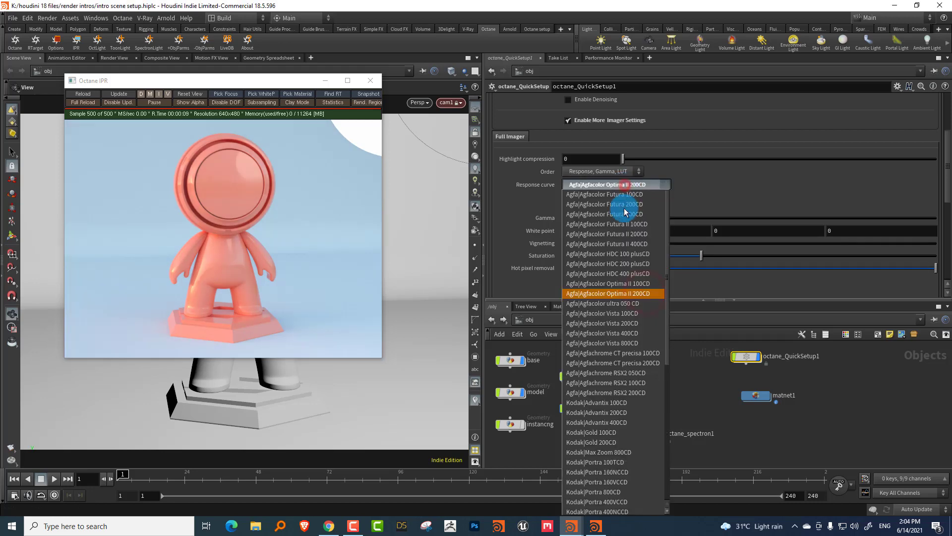
pyautogui.click(627, 299)
pyautogui.click(628, 184)
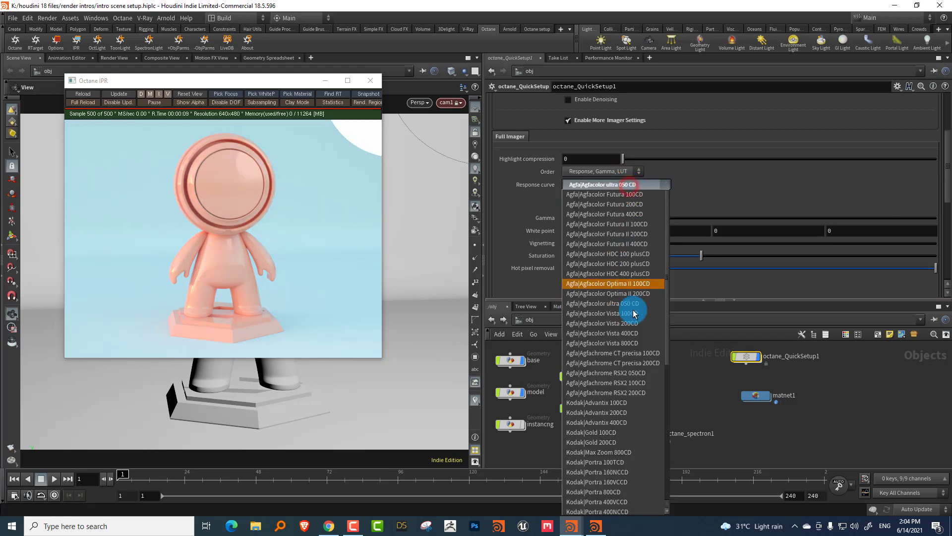
pyautogui.click(628, 431)
pyautogui.click(629, 185)
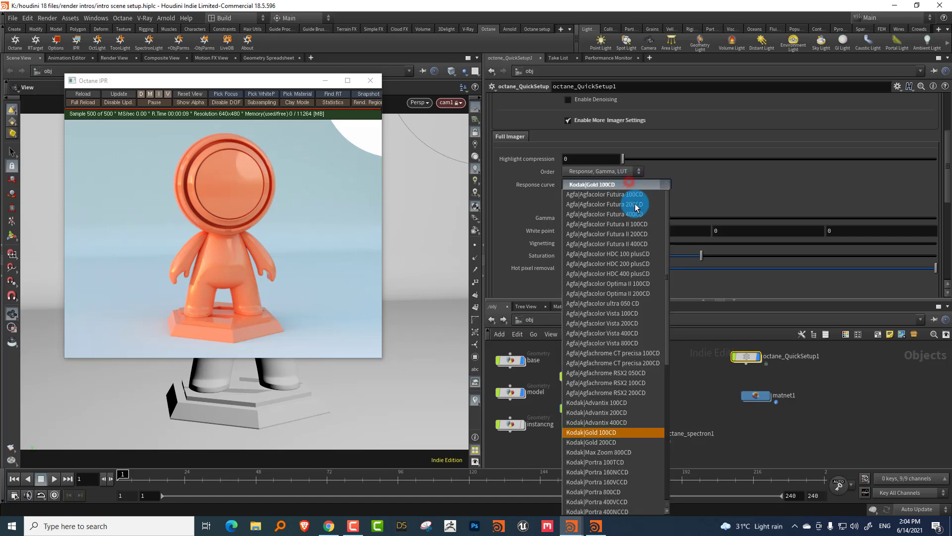
pyautogui.click(627, 459)
# Switch the response curve to Agfacolor Optima II 200CD and back to sRGB for comparison.
pyautogui.click(627, 185)
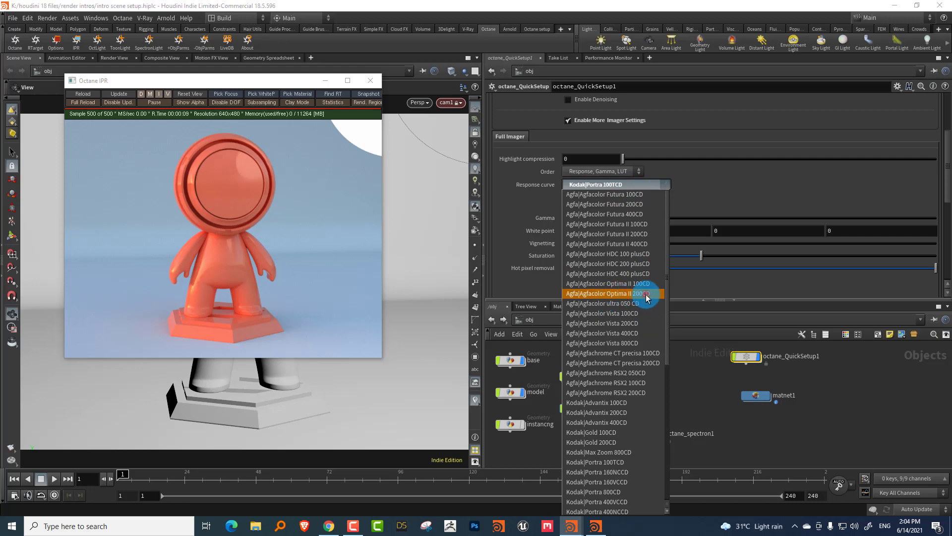
pyautogui.click(648, 295)
pyautogui.click(642, 186)
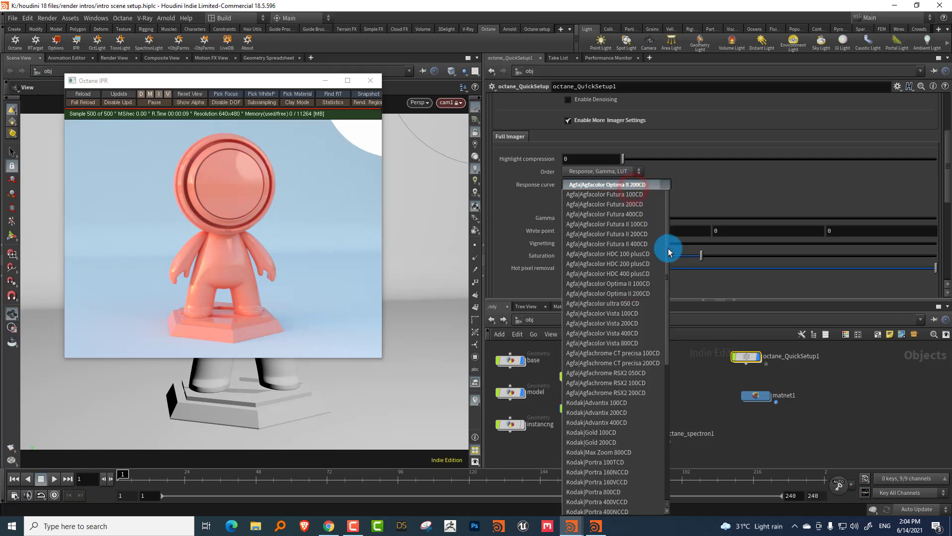
pyautogui.moveTo(669, 249); pyautogui.dragTo(666, 469)
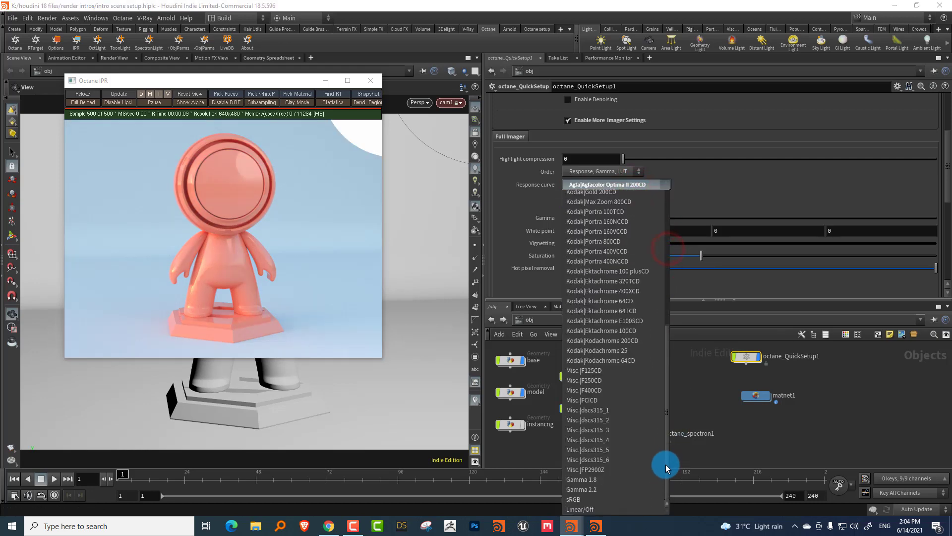
pyautogui.click(619, 498)
# Set the imager response curve to Agfacolor ultra 050 CD.
pyautogui.click(631, 185)
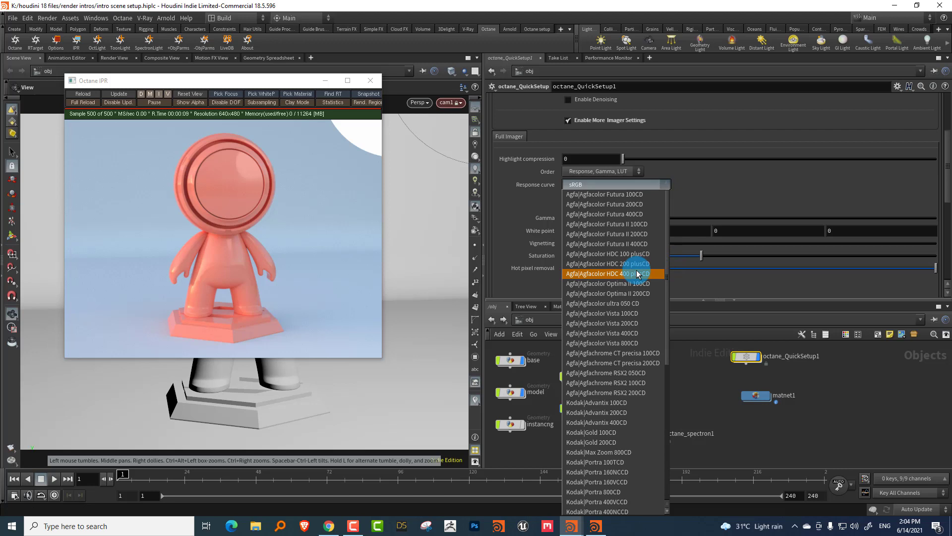
pyautogui.click(643, 303)
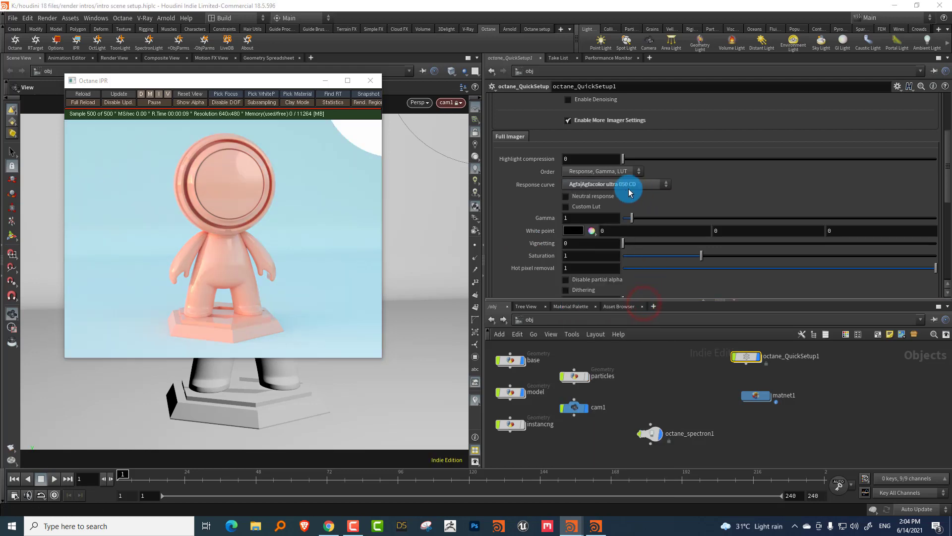
# Reselect Agfacolor ultra 050 CD as the imager response curve and toggle Neutral response to compare the result.
pyautogui.click(629, 186)
pyautogui.click(632, 303)
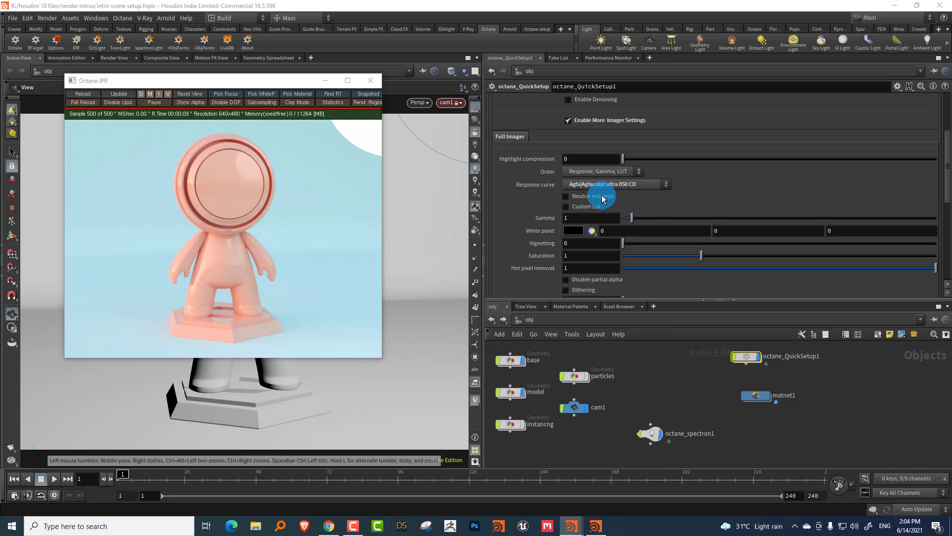
pyautogui.click(566, 197)
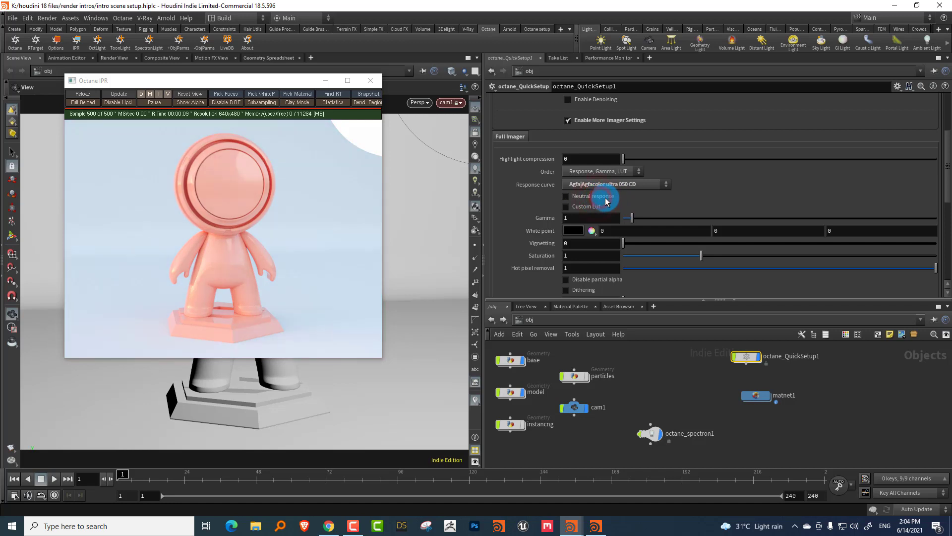
# Try the Kodak Ektachrome 64TCD response curve with Neutral response enabled.
pyautogui.click(625, 185)
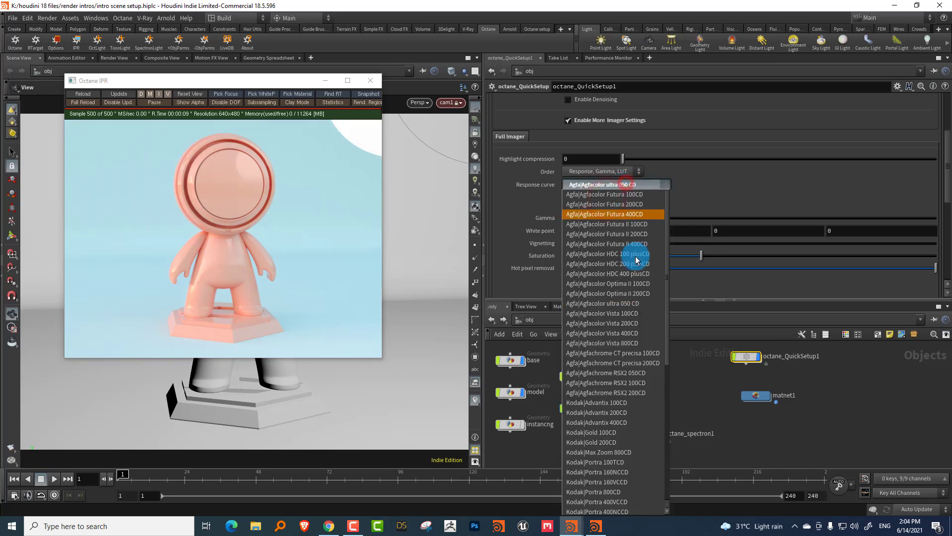
pyautogui.moveTo(665, 344); pyautogui.dragTo(646, 425)
pyautogui.click(646, 420)
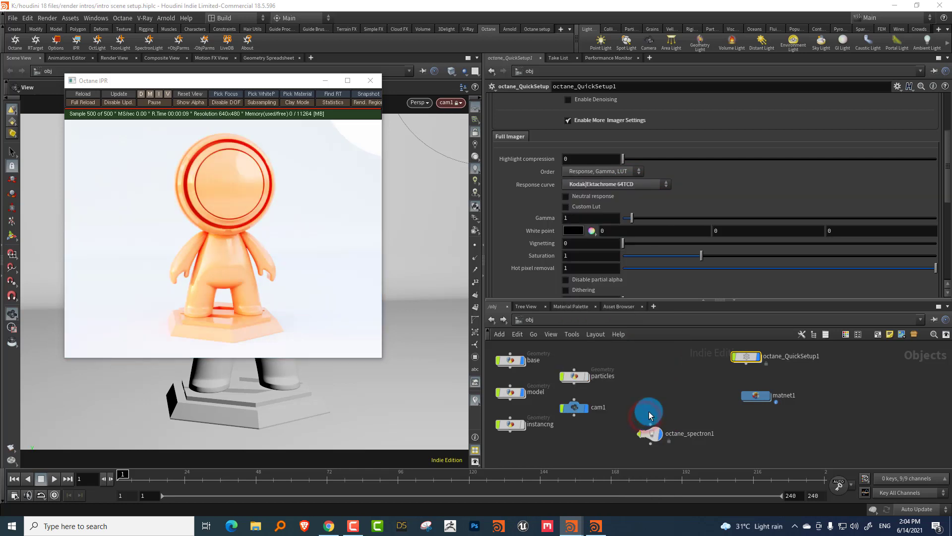
pyautogui.click(598, 197)
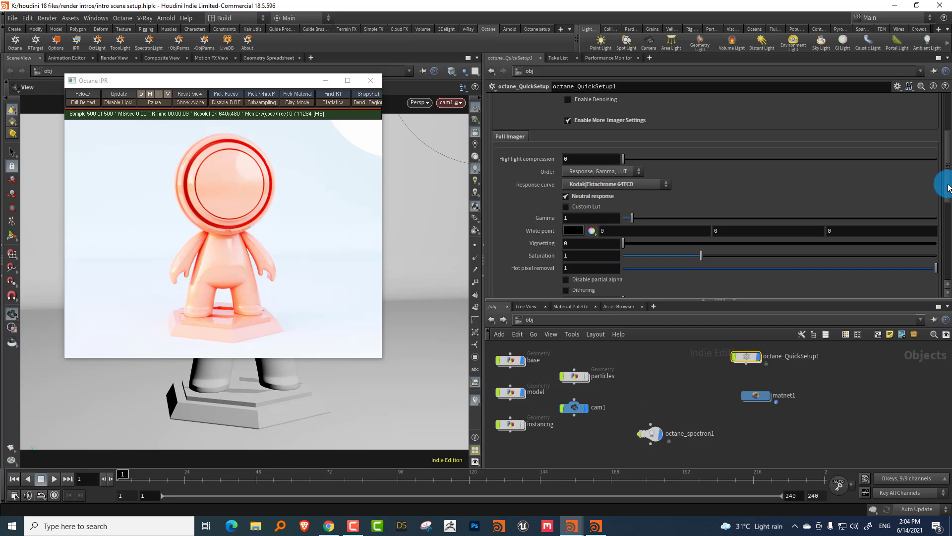
# Set the imager exposure to 0.5.
pyautogui.moveTo(948, 187); pyautogui.dragTo(948, 156)
pyautogui.click(578, 169)
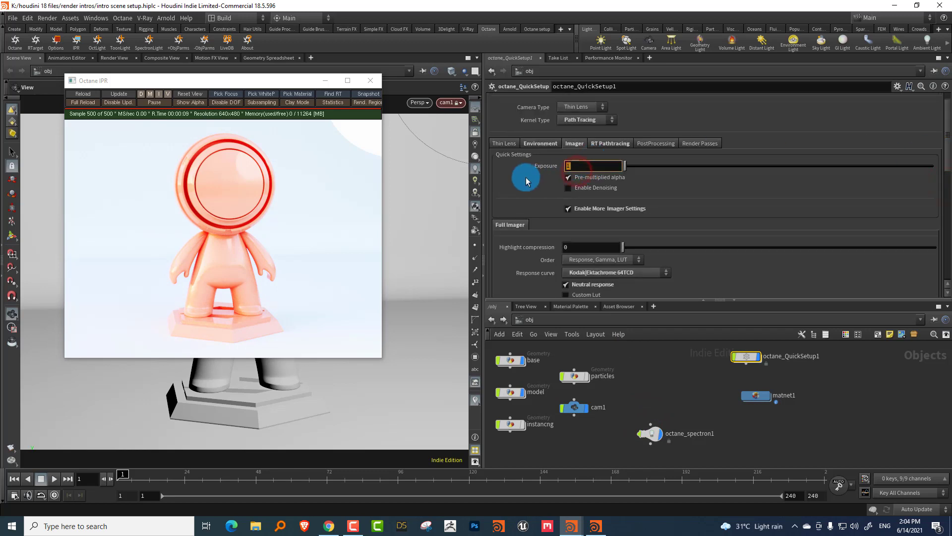
pyautogui.write('0.5')
pyautogui.press('Return')
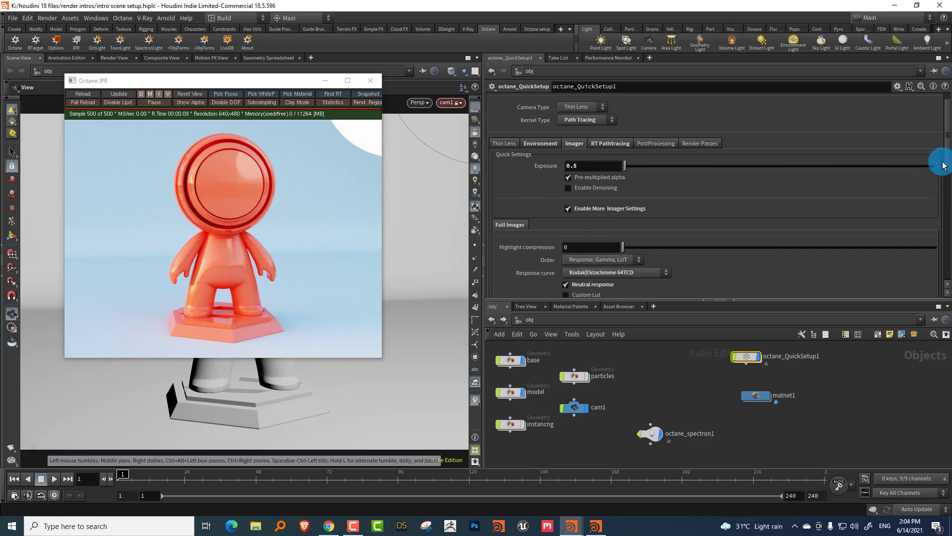
# Raise the imager gamma to about 1.26 and lower the saturation to about 0.938.
pyautogui.moveTo(949, 165); pyautogui.dragTo(937, 203)
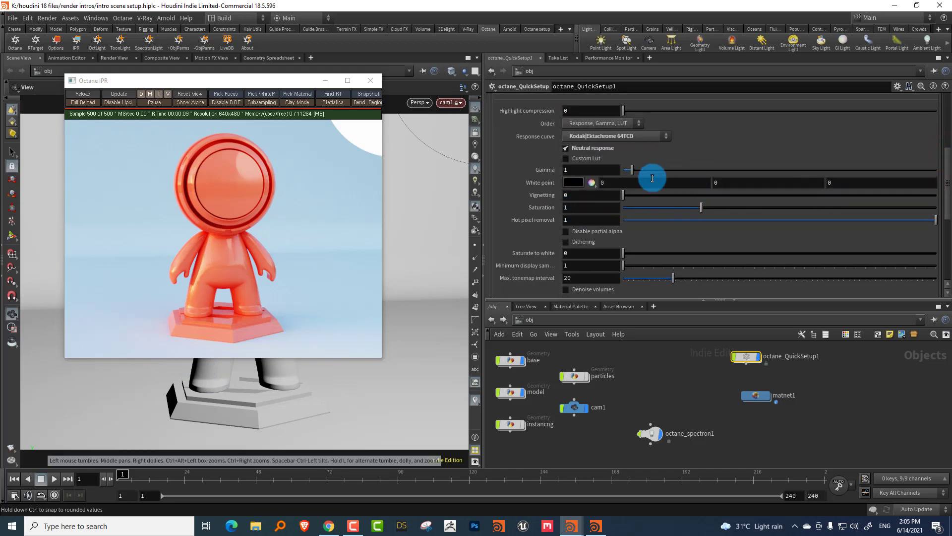
pyautogui.moveTo(633, 174); pyautogui.dragTo(577, 210)
pyautogui.moveTo(701, 208); pyautogui.dragTo(665, 205)
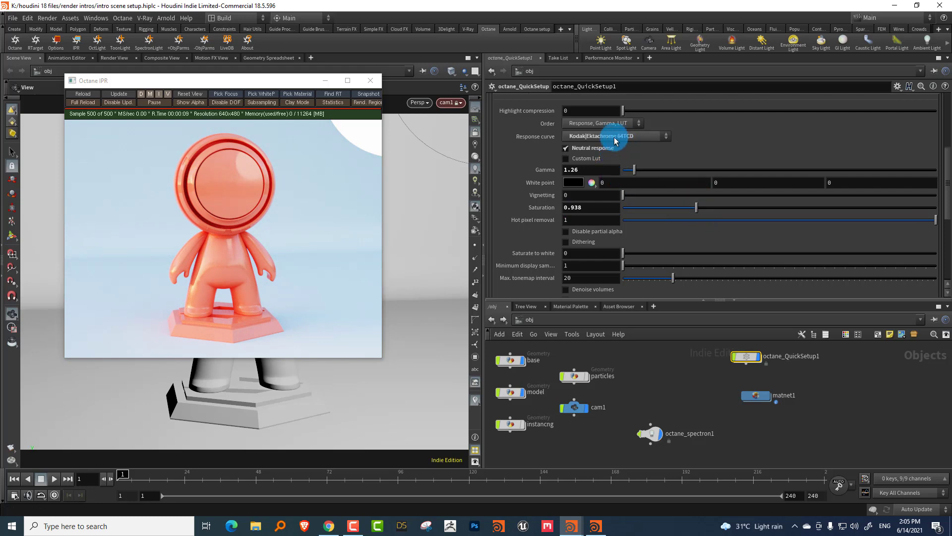
# Set the response curve to Agfacolor Optima II 200CD and restore both exposure and gamma to 1.
pyautogui.click(628, 140)
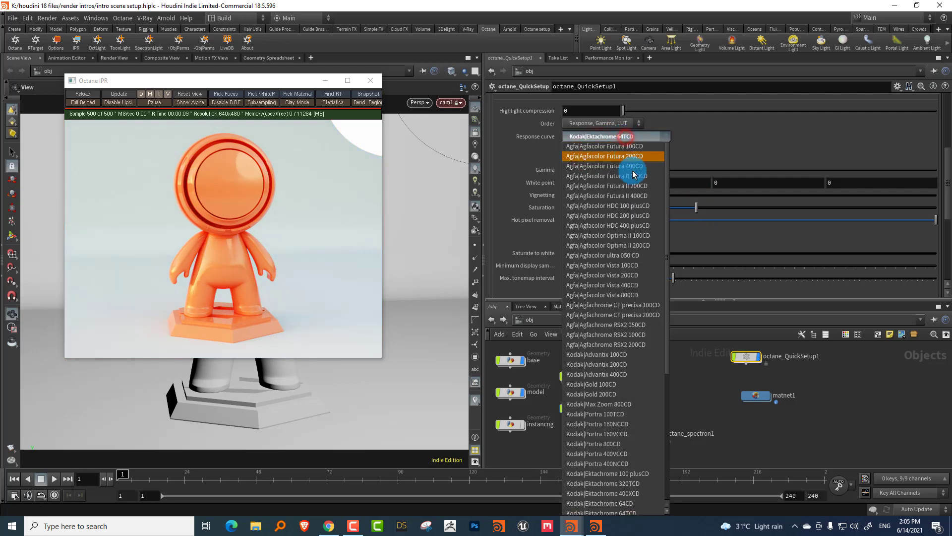
pyautogui.click(652, 246)
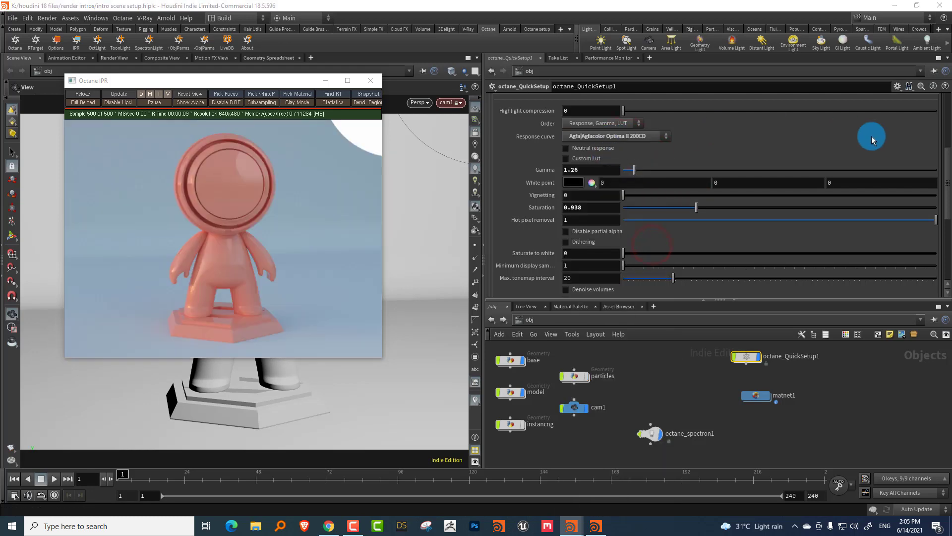
pyautogui.click(946, 174)
pyautogui.click(605, 164)
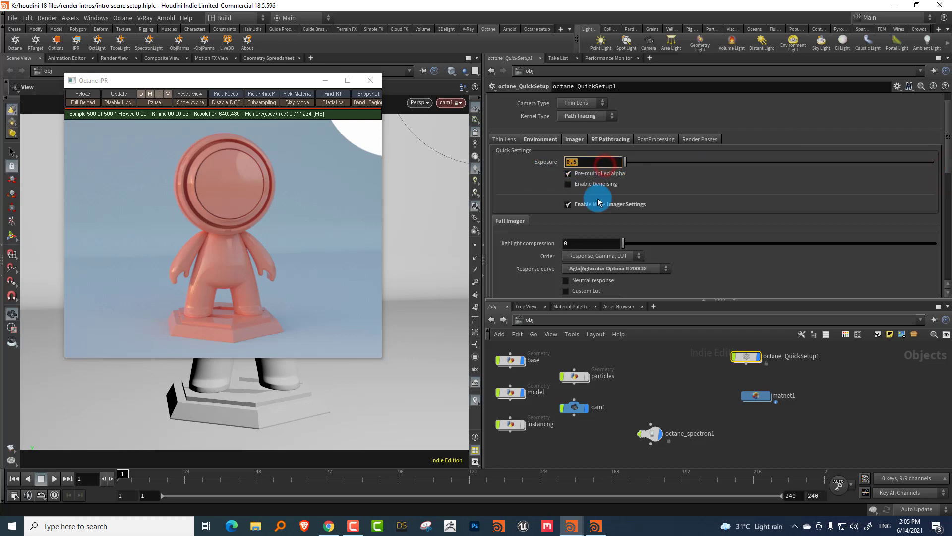
pyautogui.scroll(-3, 606, 205)
# Enable Custom Lut to show its strength and file options, and disable it again.
pyautogui.click(579, 194)
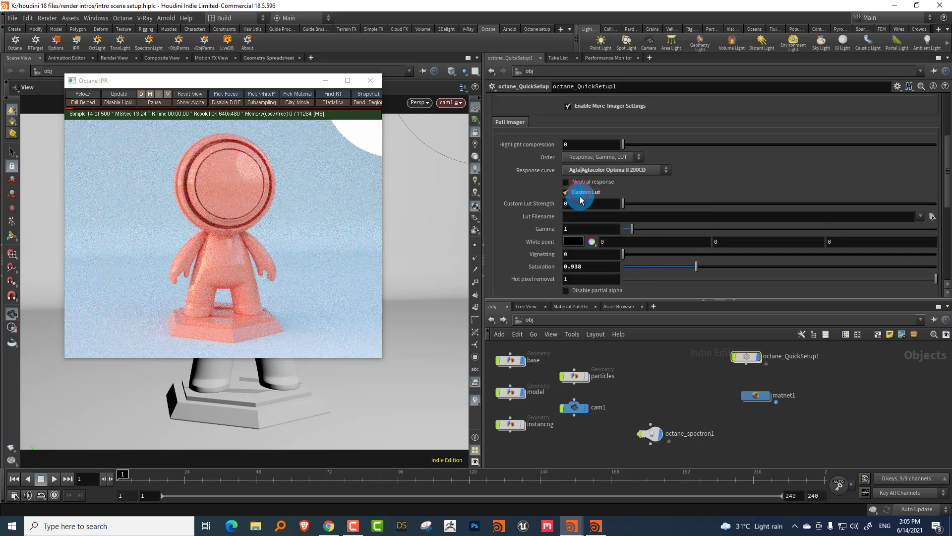
pyautogui.click(595, 197)
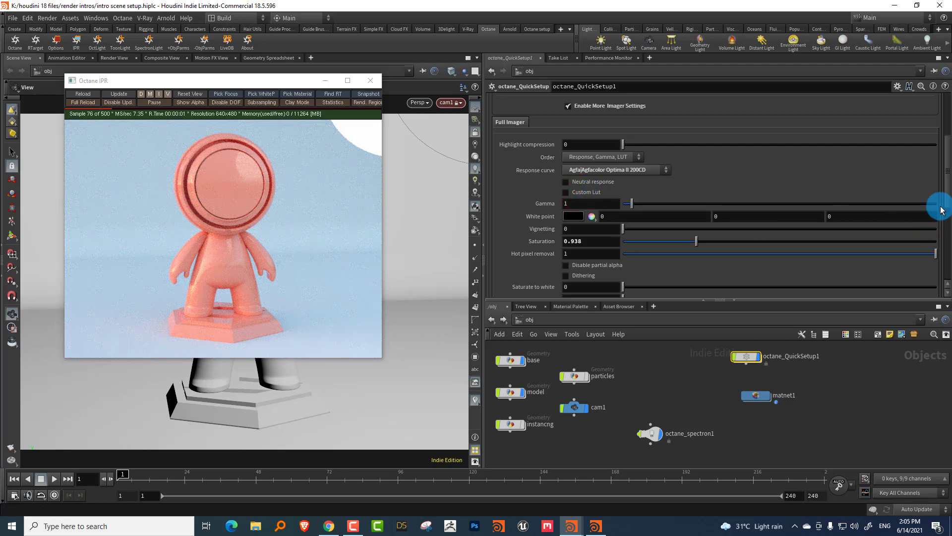
pyautogui.moveTo(944, 201); pyautogui.dragTo(947, 147)
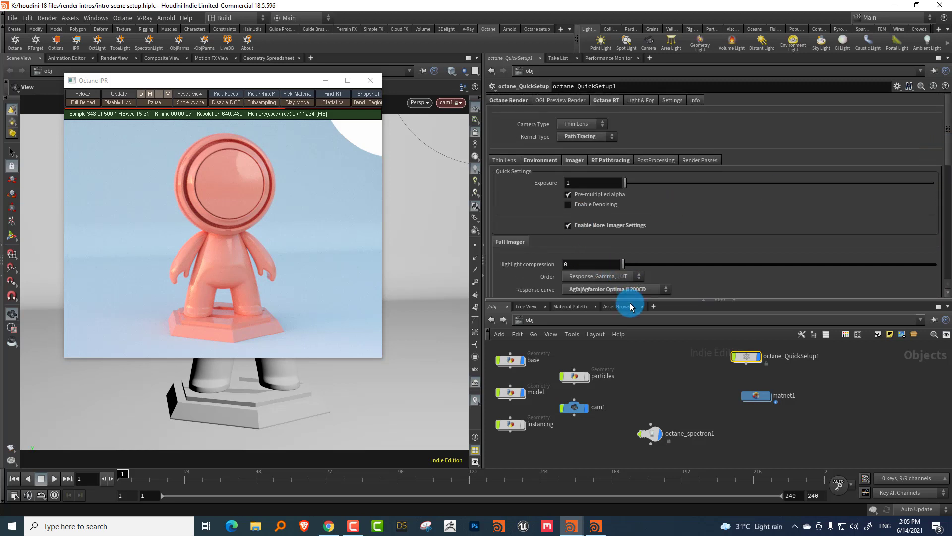
# Enlarge the network editor and spread out the object nodes, separating geometry, camera, material network and light.
pyautogui.moveTo(632, 300); pyautogui.dragTo(645, 221)
pyautogui.moveTo(799, 349); pyautogui.dragTo(788, 344)
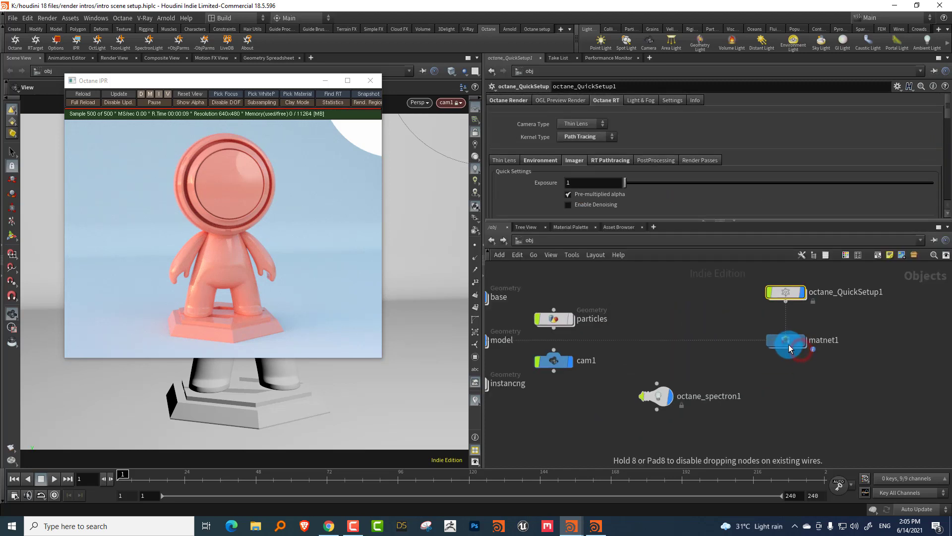
pyautogui.moveTo(730, 318); pyautogui.dragTo(768, 337, button='middle')
pyautogui.moveTo(768, 338); pyautogui.dragTo(729, 328, button='right')
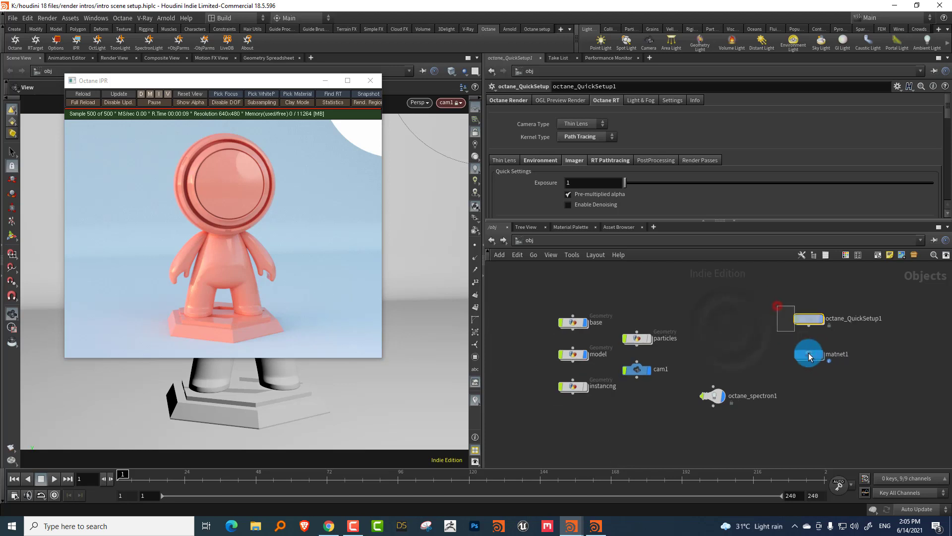
pyautogui.moveTo(808, 352); pyautogui.dragTo(736, 359)
pyautogui.moveTo(700, 347); pyautogui.dragTo(718, 323, button='middle')
pyautogui.moveTo(718, 324); pyautogui.dragTo(716, 330, button='right')
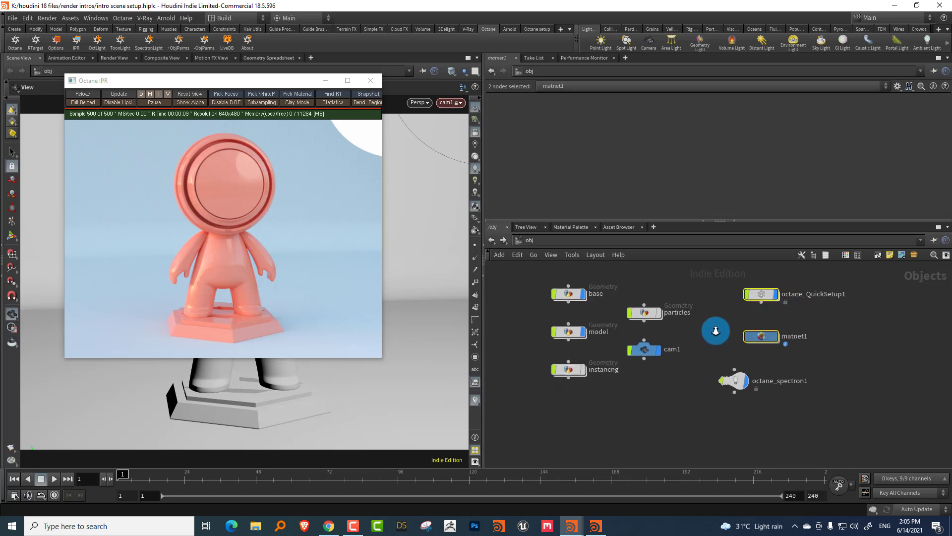
pyautogui.press('h')
pyautogui.moveTo(542, 282); pyautogui.dragTo(700, 307)
pyautogui.click(716, 327)
pyautogui.click(688, 340)
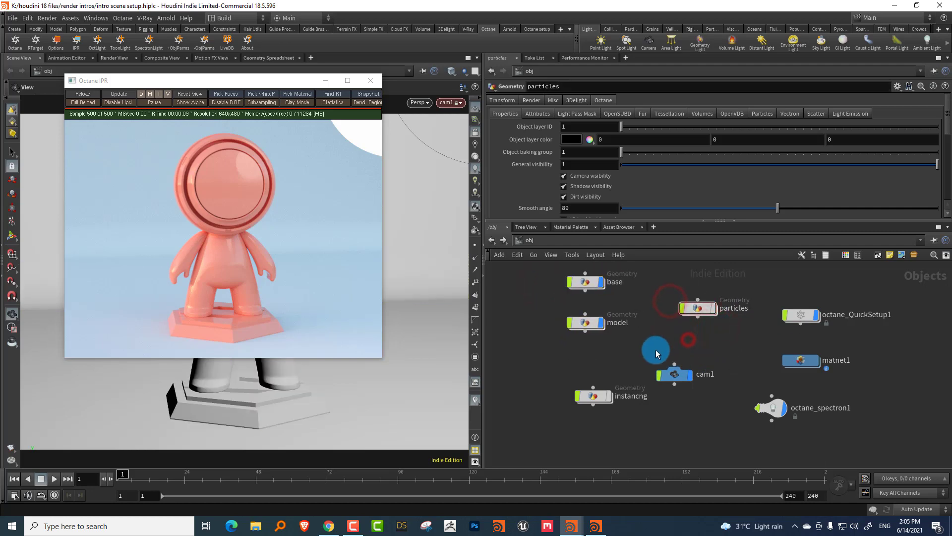
# Close the Octane IPR render window and enter the model geometry node's network.
pyautogui.click(370, 81)
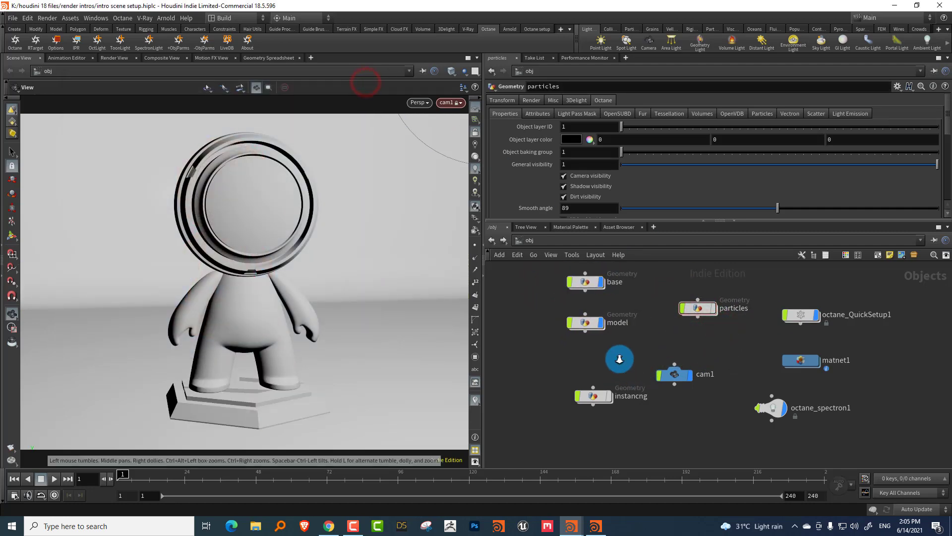
pyautogui.scroll(3, 620, 358)
pyautogui.click(579, 319)
pyautogui.moveTo(701, 338); pyautogui.dragTo(569, 323, button='middle')
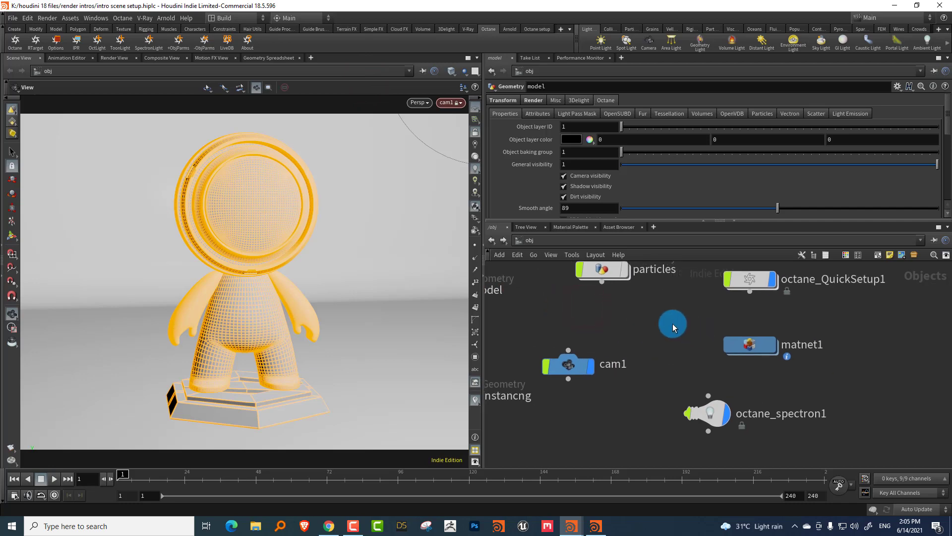
pyautogui.moveTo(673, 323); pyautogui.dragTo(567, 353, button='middle')
pyautogui.scroll(-3, 688, 338)
pyautogui.doubleClick(570, 334)
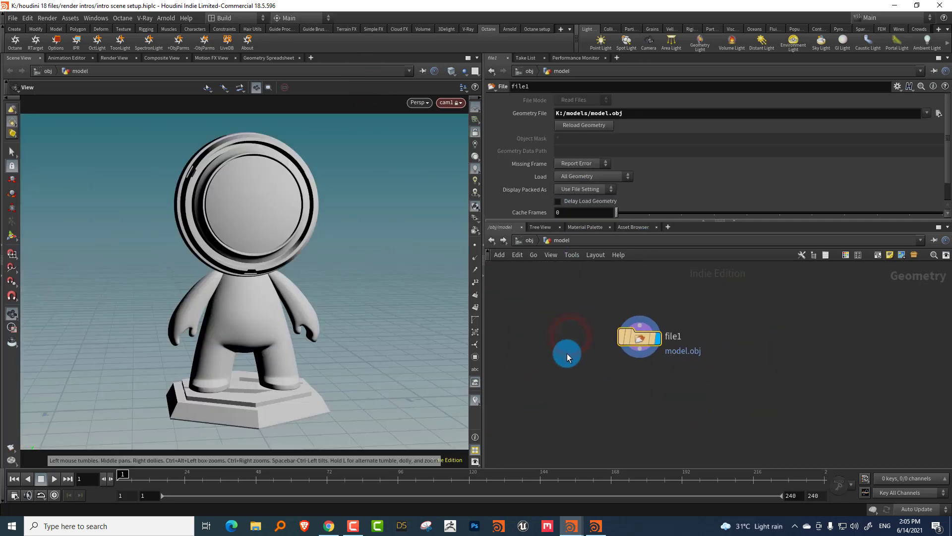
# Add a Labs Measure Curvature node connected after file1 and display its output.
pyautogui.press('Tab')
pyautogui.write('curva')
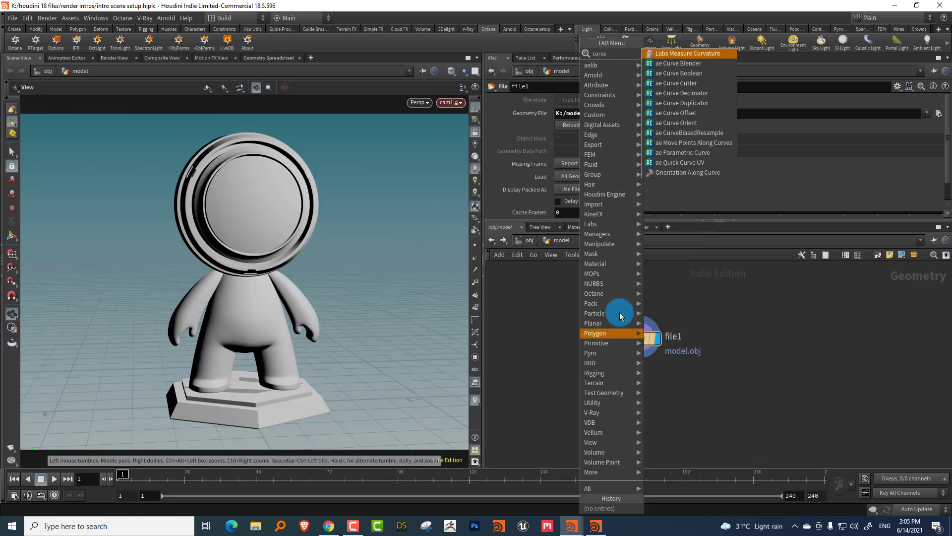
pyautogui.click(693, 73)
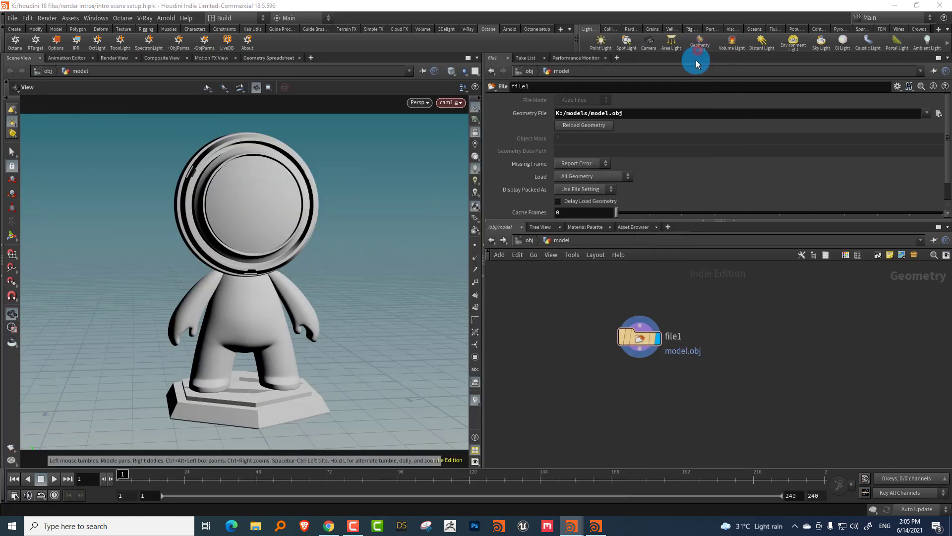
pyautogui.click(641, 404)
# Set the Measure Curvature node's convex range scale to about 3.43 and convex intensity to 10.
pyautogui.moveTo(594, 222); pyautogui.dragTo(588, 288)
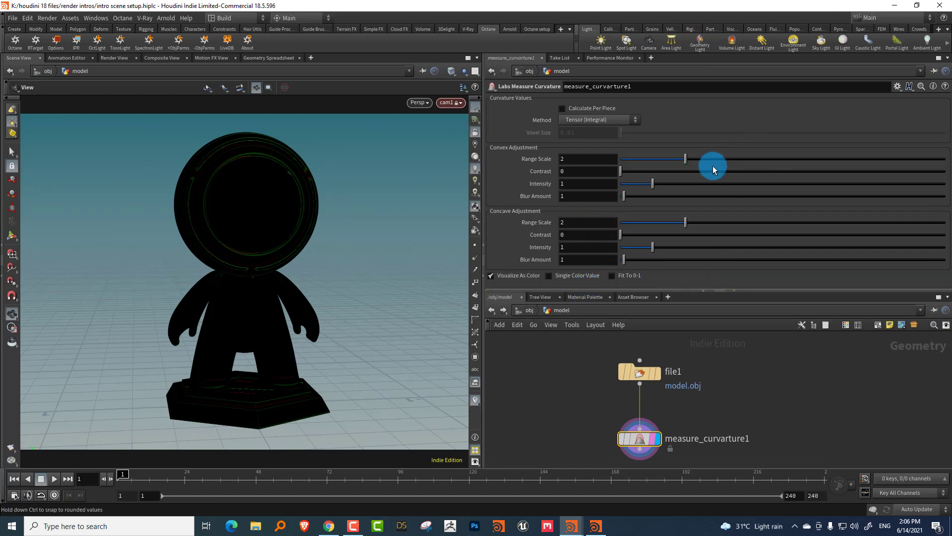
pyautogui.moveTo(695, 160); pyautogui.dragTo(739, 160)
pyautogui.moveTo(676, 184); pyautogui.dragTo(944, 203)
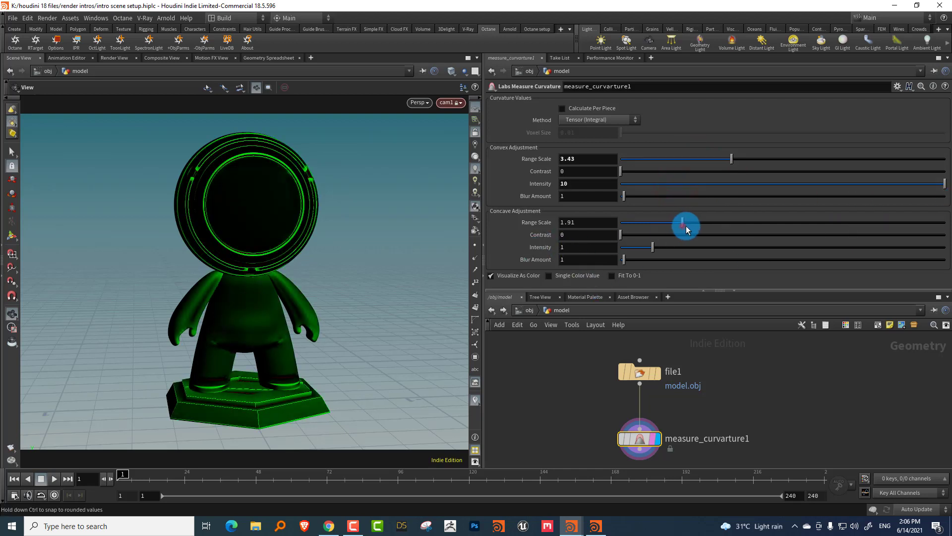
# Set the concave range scale to about 6.3 and concave intensity to 30, and turn off Visualize As Color.
pyautogui.moveTo(687, 228); pyautogui.dragTo(945, 251)
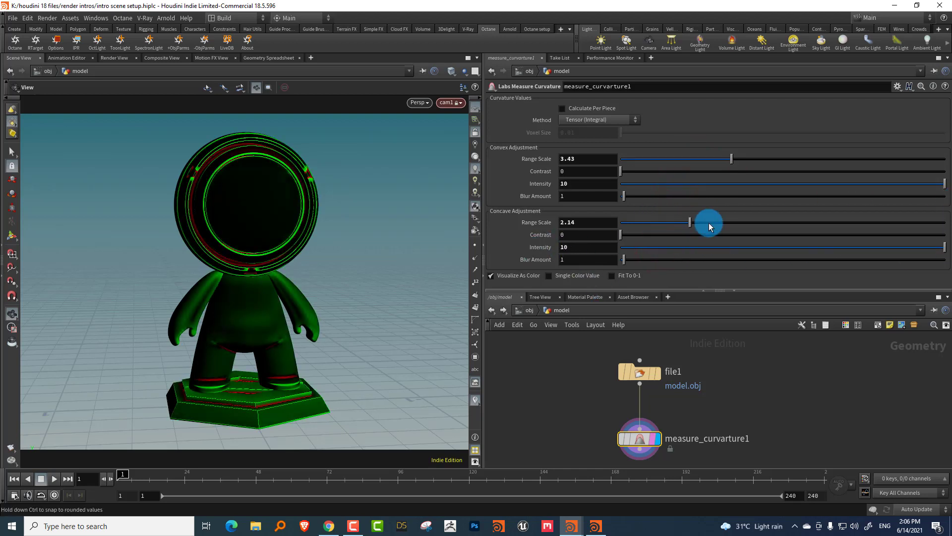
pyautogui.moveTo(709, 227); pyautogui.dragTo(824, 222)
pyautogui.click(588, 246)
pyautogui.write('3')
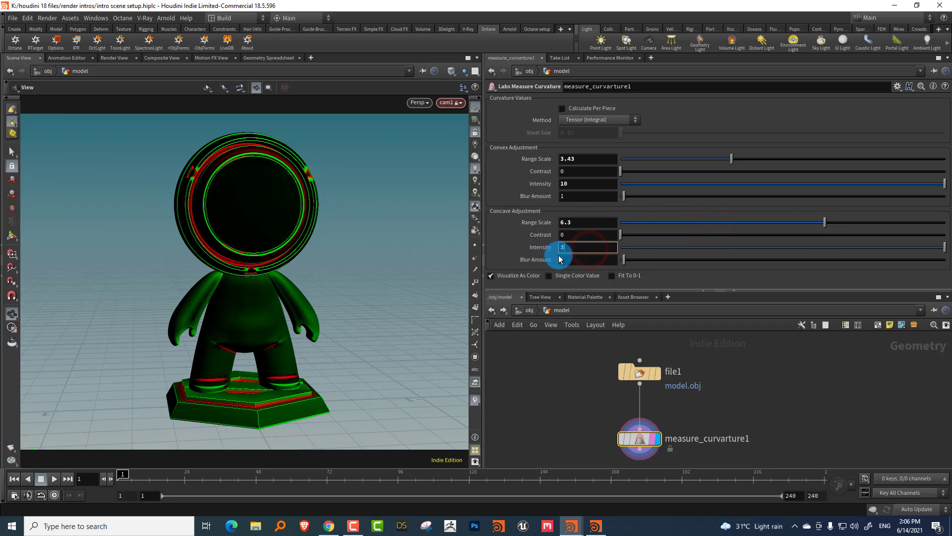
pyautogui.press('Return')
pyautogui.click(494, 275)
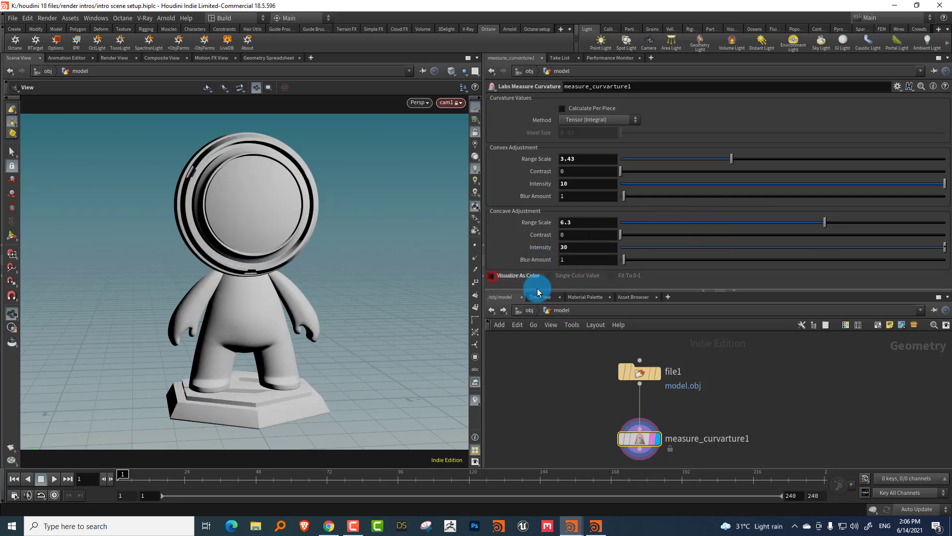
# Return to the object level and show the Octane attribute settings of the model object.
pyautogui.click(529, 310)
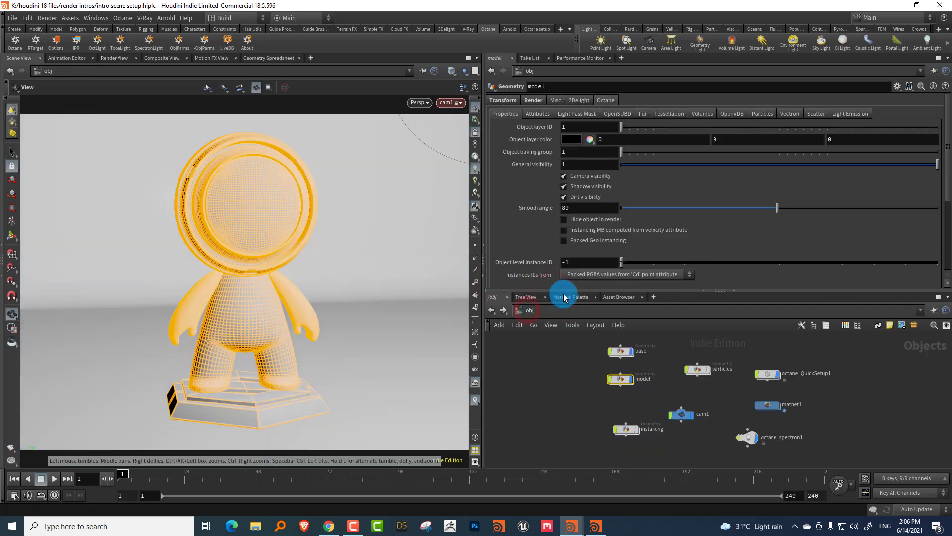
pyautogui.moveTo(563, 291); pyautogui.dragTo(563, 279)
pyautogui.scroll(2, 581, 384)
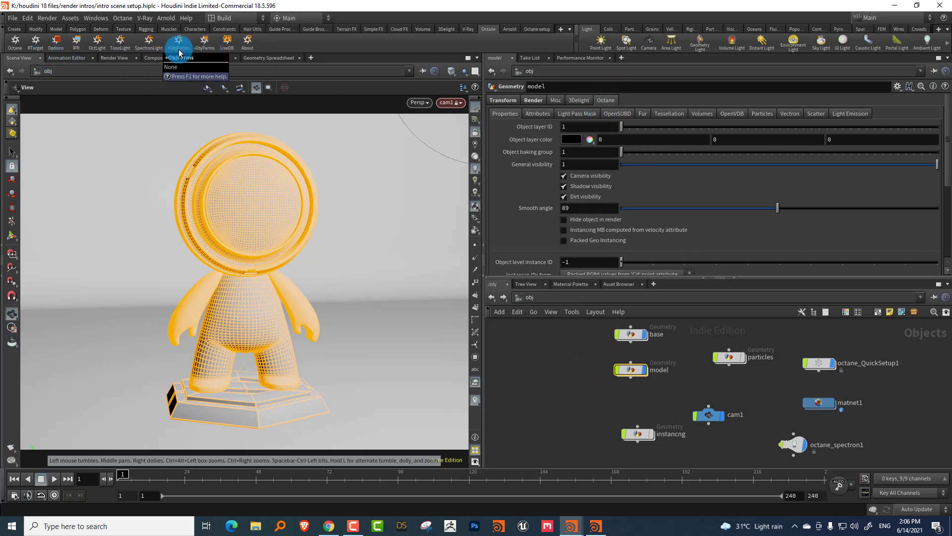
pyautogui.click(545, 115)
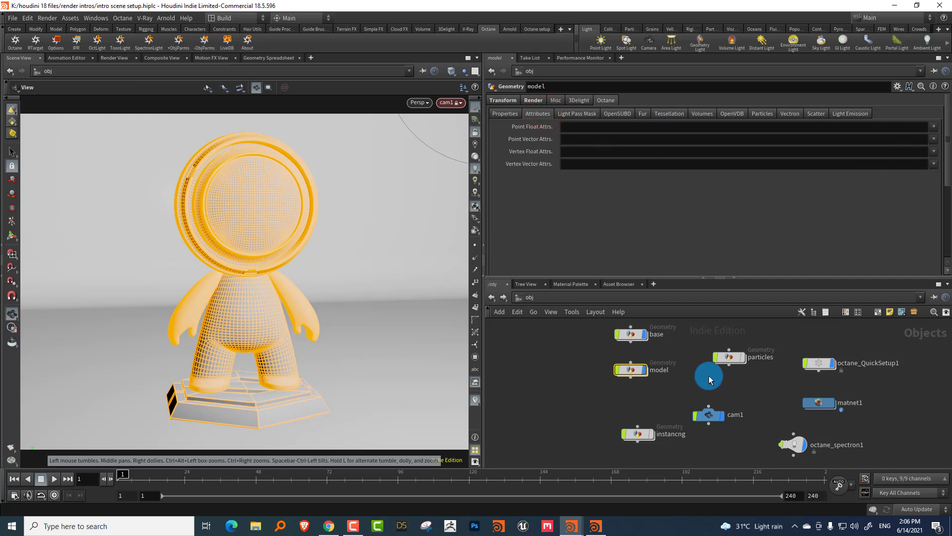
# Examine the point attributes output by the Measure Curvature node inside the model, and return to the object level.
pyautogui.doubleClick(632, 374)
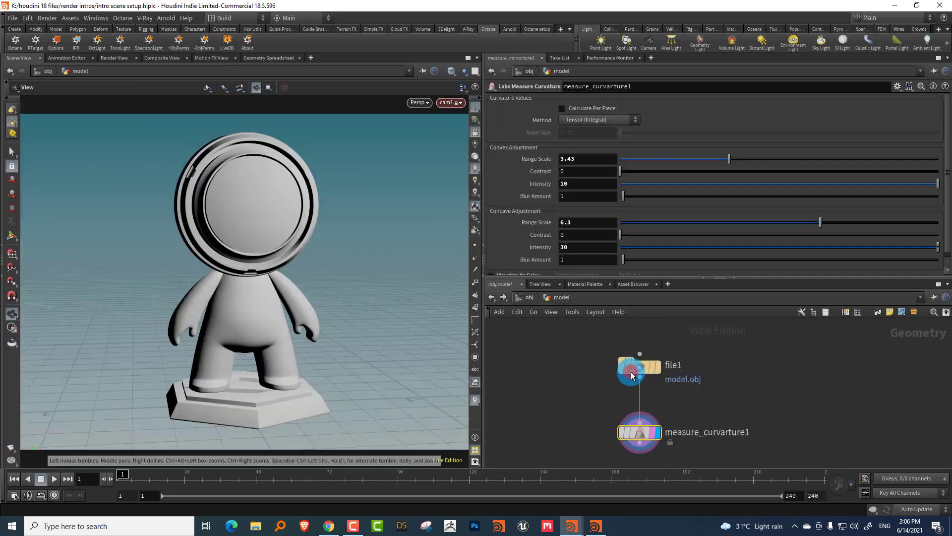
pyautogui.click(610, 435)
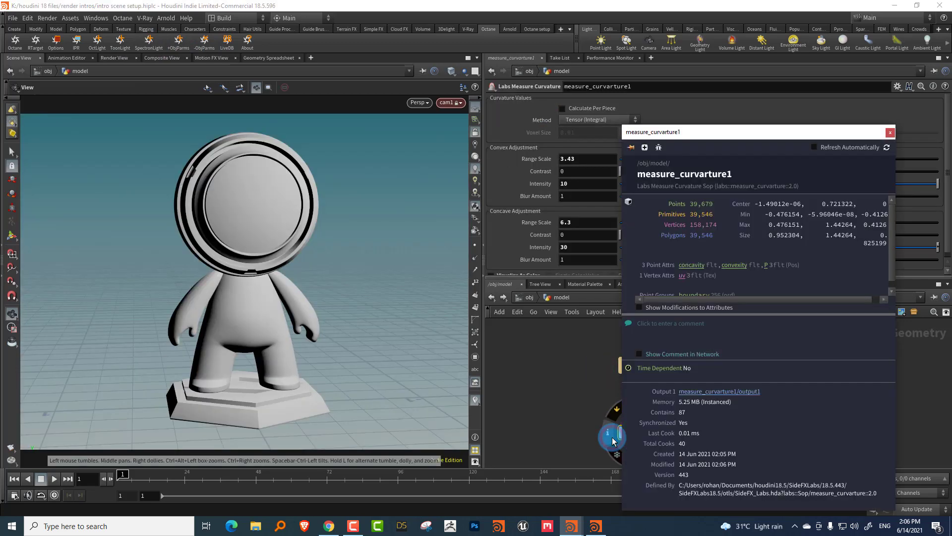
pyautogui.click(561, 370)
pyautogui.click(528, 297)
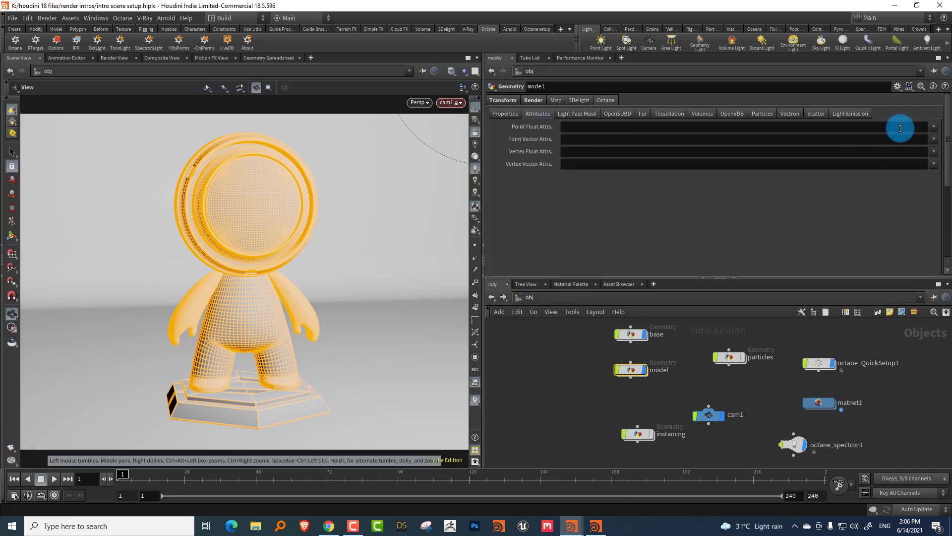
# Set the model object's Octane point float attributes to convexity and concavity.
pyautogui.click(933, 127)
pyautogui.click(934, 138)
pyautogui.click(934, 127)
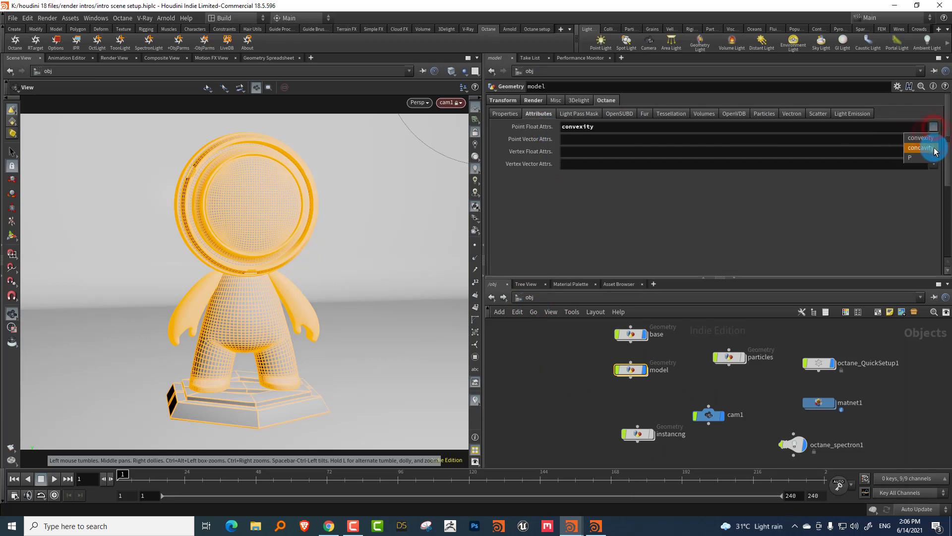
pyautogui.click(933, 148)
pyautogui.click(587, 342)
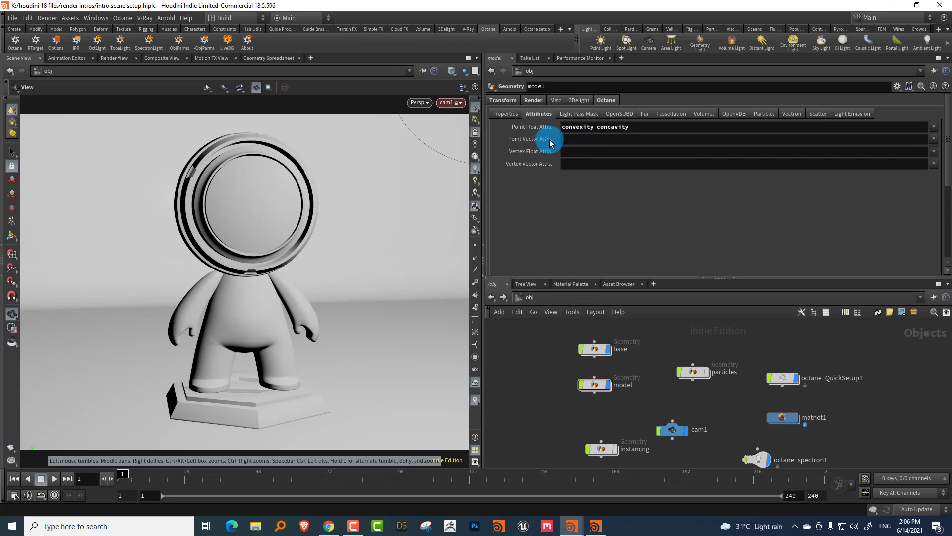
# Inside matnet1, duplicate the base Octane material builder and rename the copy "attribute".
pyautogui.scroll(3, 622, 336)
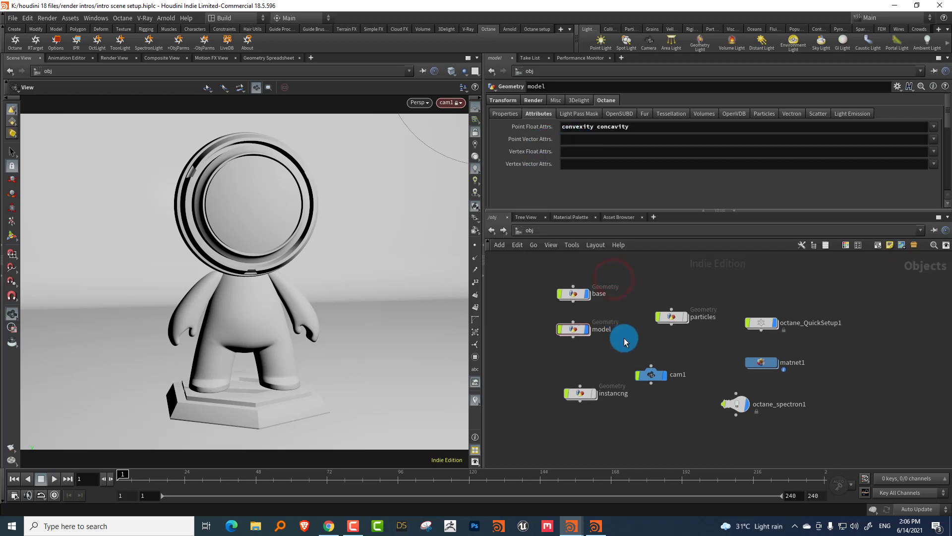
pyautogui.click(747, 345)
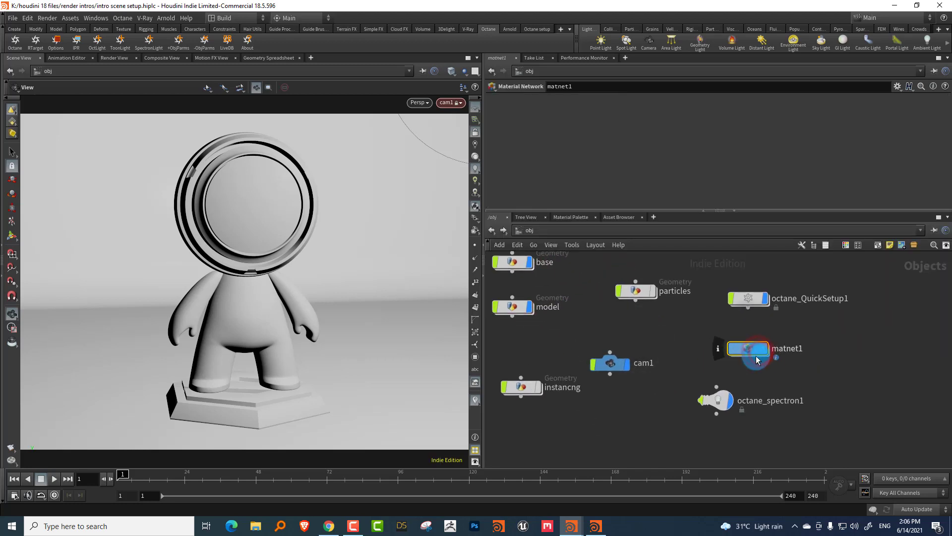
pyautogui.doubleClick(755, 356)
pyautogui.moveTo(715, 369); pyautogui.dragTo(692, 333, button='middle')
pyautogui.moveTo(700, 330); pyautogui.dragTo(614, 266)
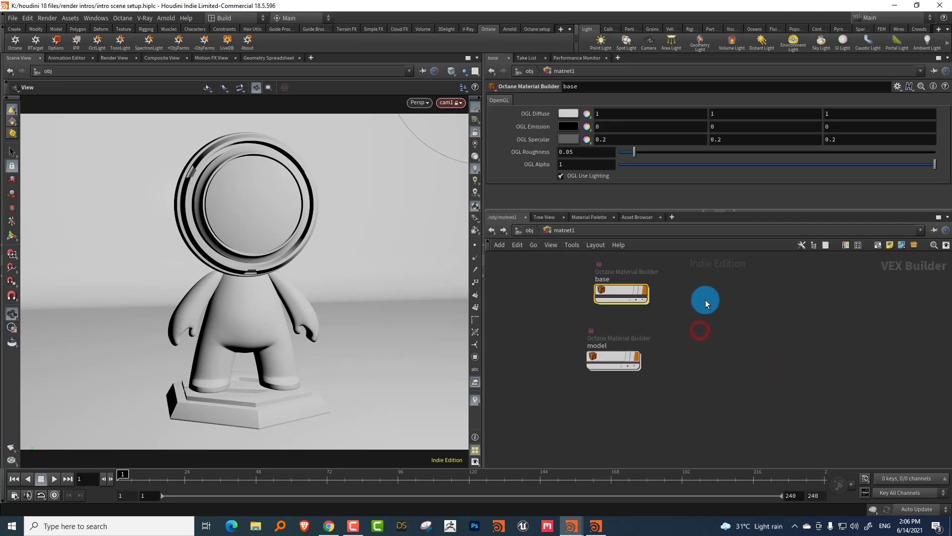
pyautogui.hotkey('ctrl', 'c')
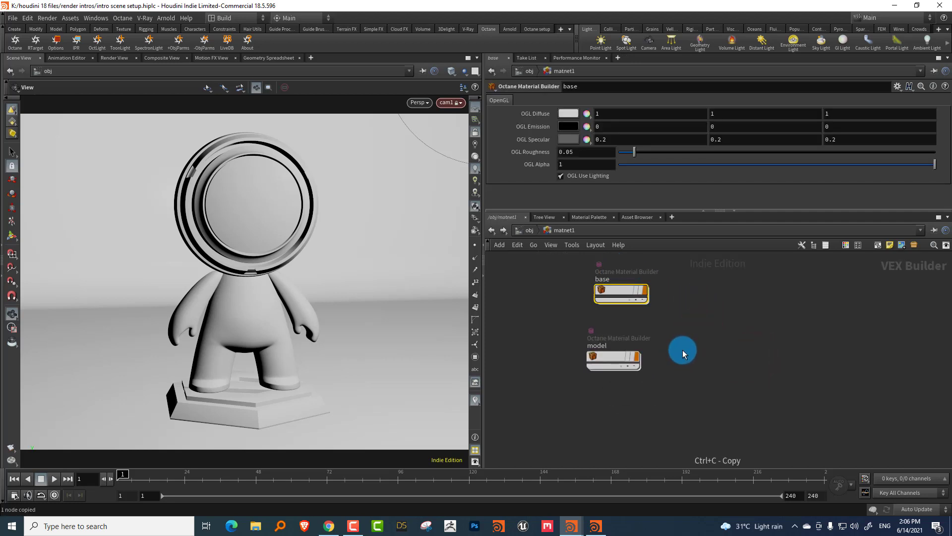
pyautogui.hotkey('ctrl', 'v')
pyautogui.click(747, 346)
pyautogui.doubleClick(731, 334)
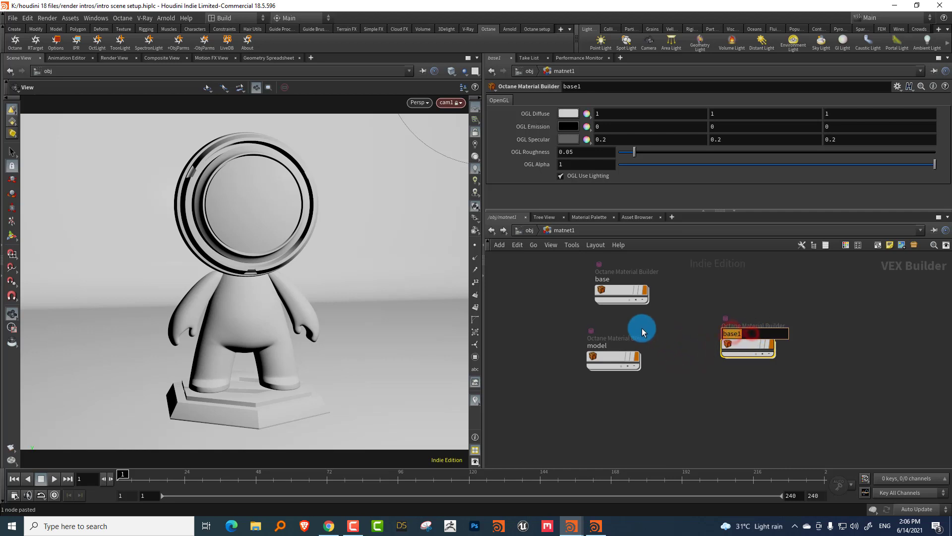
pyautogui.write('attribute')
pyautogui.press('Return')
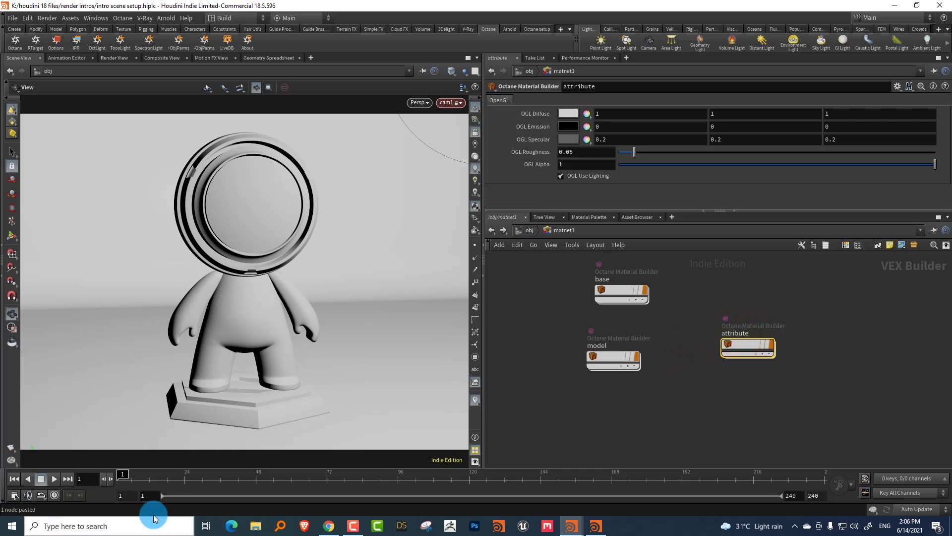
# Inside the attribute material, add a Float Vertex Attribute node and set its attribute name to concavity.
pyautogui.doubleClick(748, 347)
pyautogui.scroll(5, 609, 317)
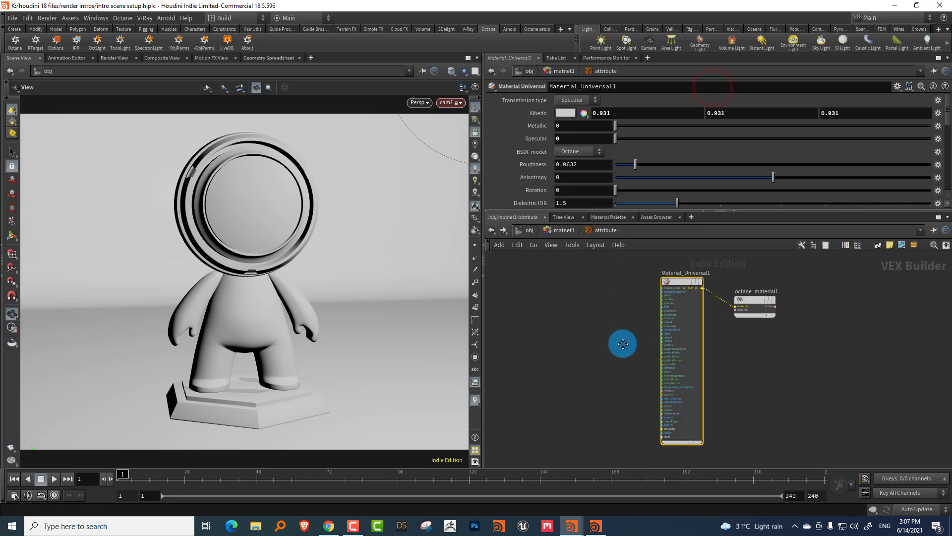
pyautogui.press('Tab')
pyautogui.write('float')
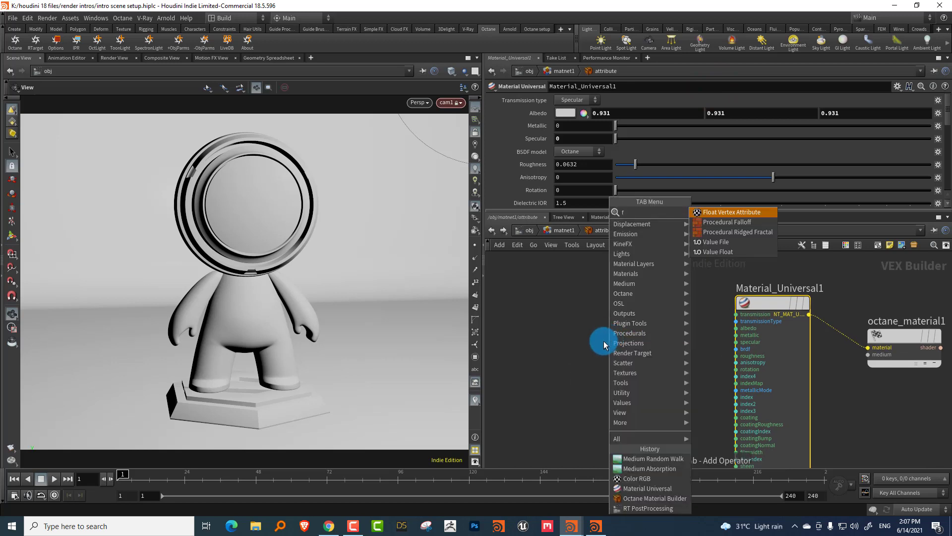
pyautogui.click(713, 212)
pyautogui.click(524, 329)
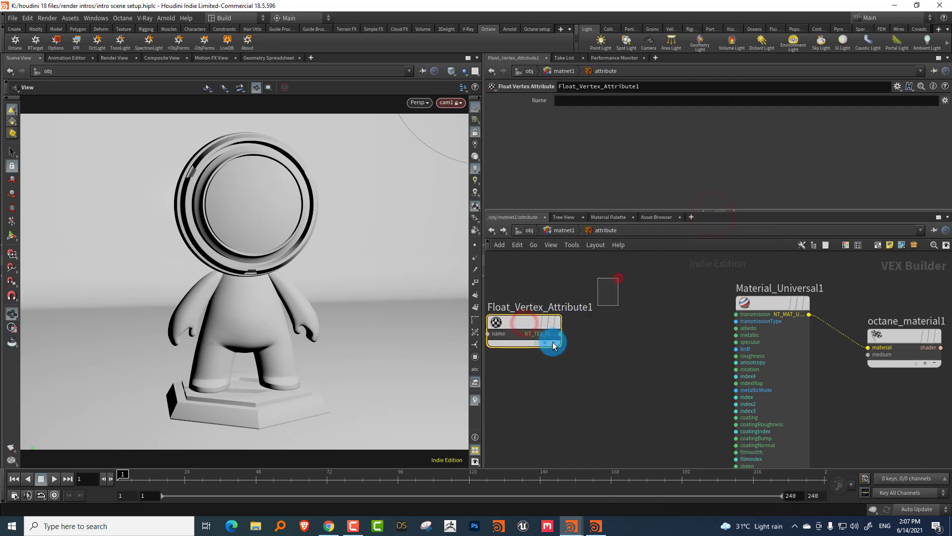
pyautogui.click(579, 99)
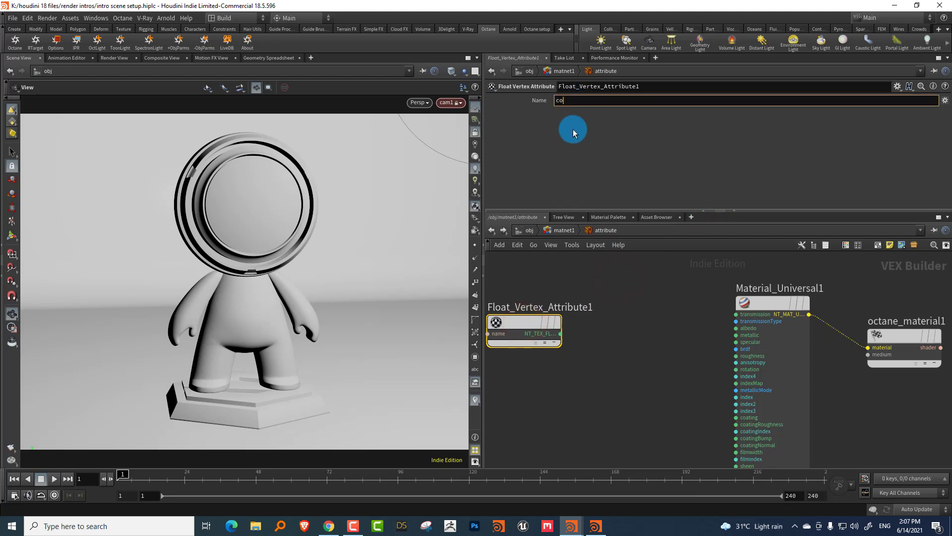
pyautogui.write('concavity')
pyautogui.press('Return')
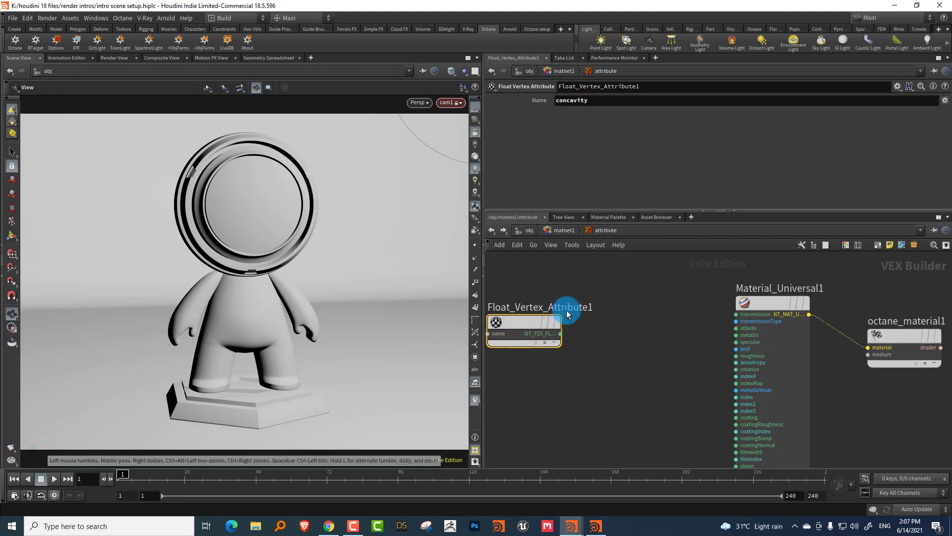
# Duplicate the Float Vertex Attribute node, place the copy below the original, and set its attribute name to convexity.
pyautogui.hotkey('ctrl', 'c')
pyautogui.hotkey('ctrl', 'v')
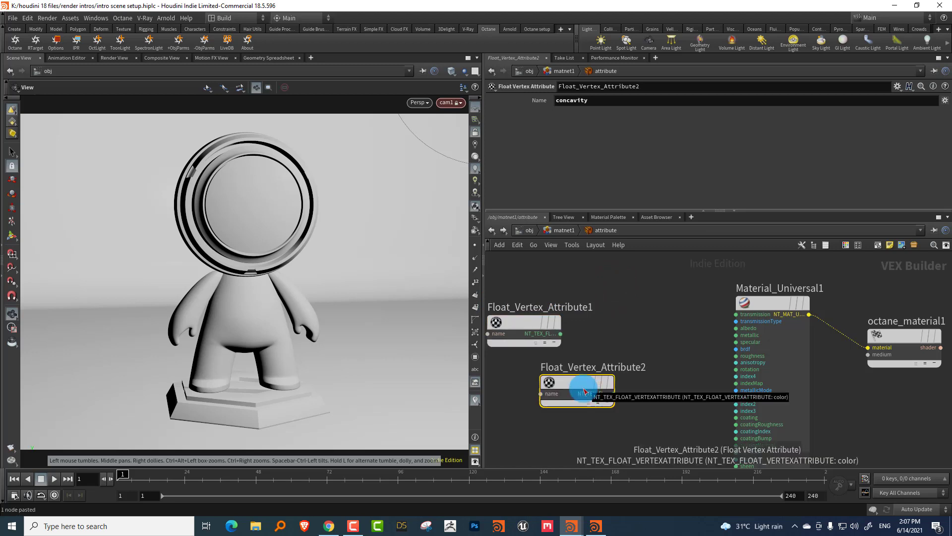
pyautogui.click(543, 411)
pyautogui.click(534, 406)
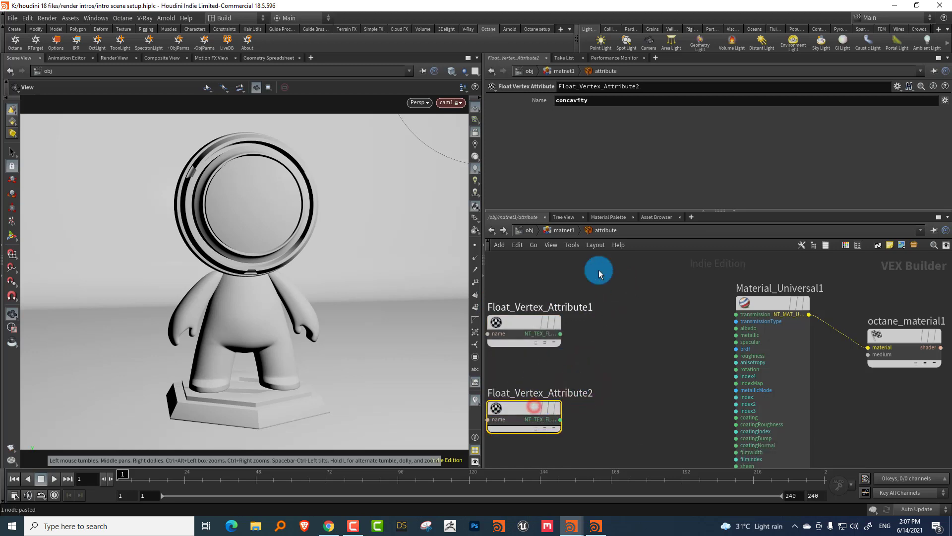
pyautogui.doubleClick(568, 100)
pyautogui.write('convec')
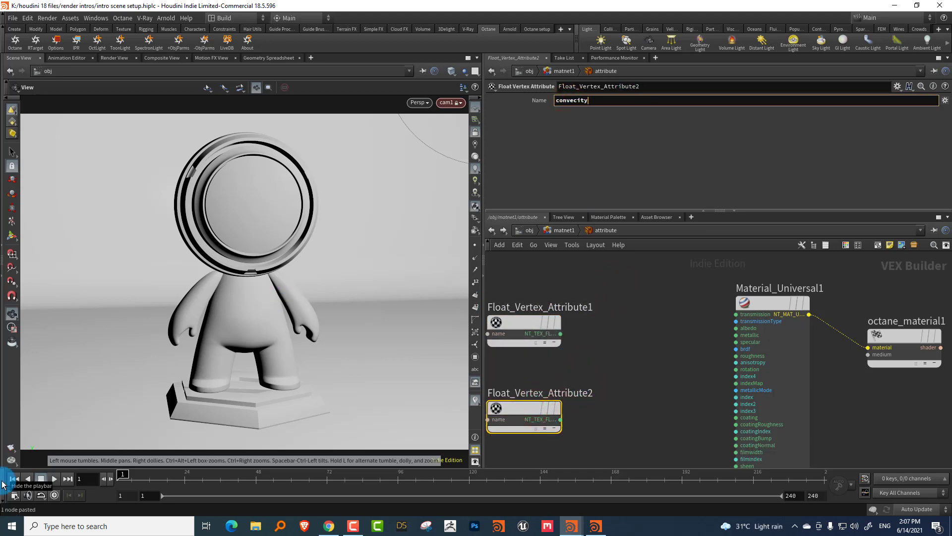
pyautogui.click(577, 103)
# Assign the attribute material to the figure in the viewport and start the Octane IPR render, returning inside the material.
pyautogui.click(564, 230)
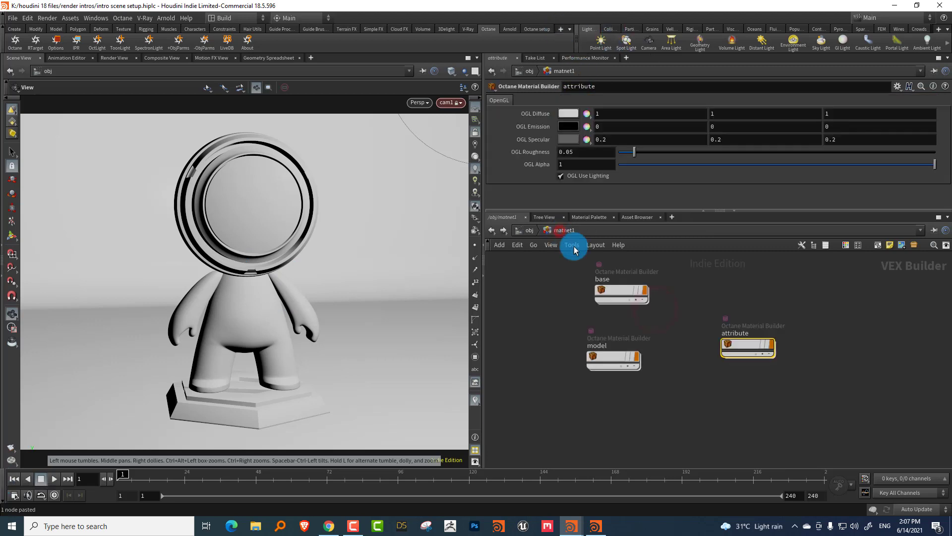
pyautogui.moveTo(744, 344); pyautogui.dragTo(260, 226)
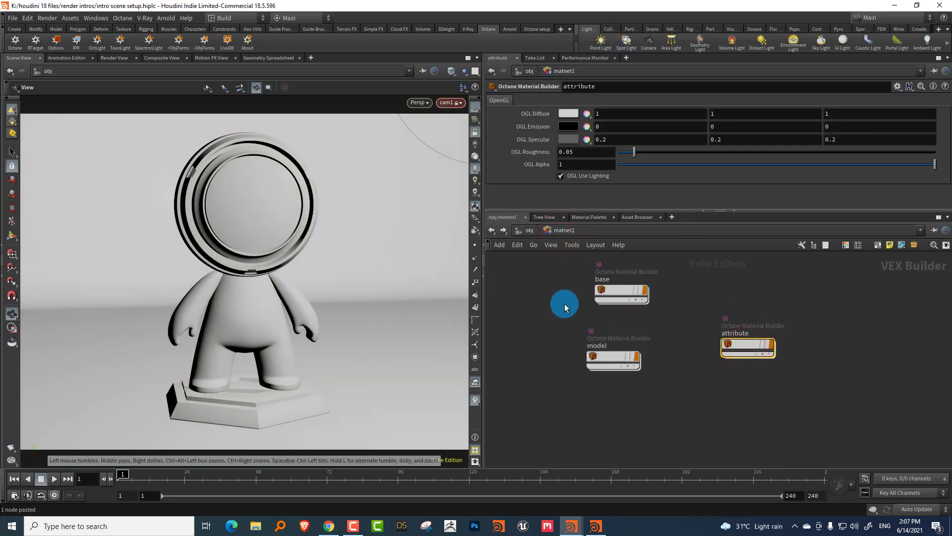
pyautogui.click(75, 42)
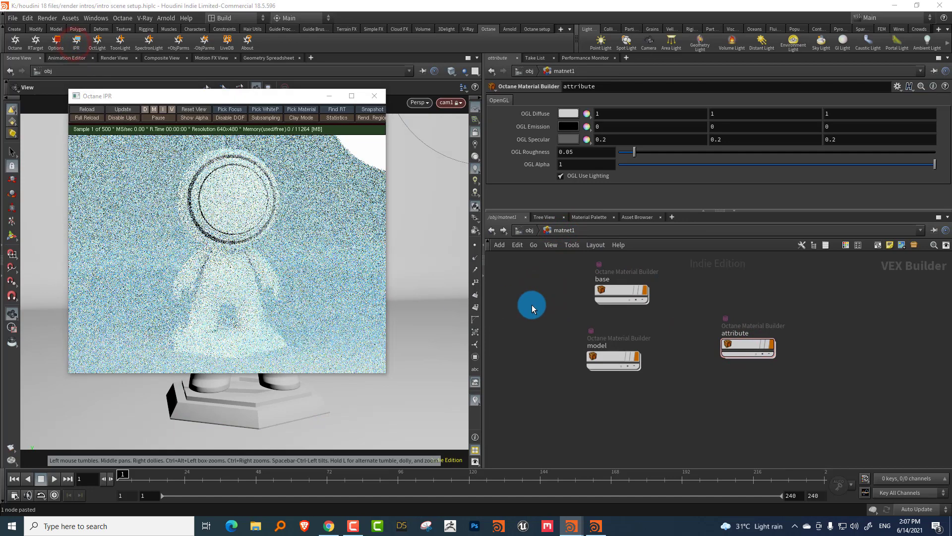
pyautogui.doubleClick(742, 340)
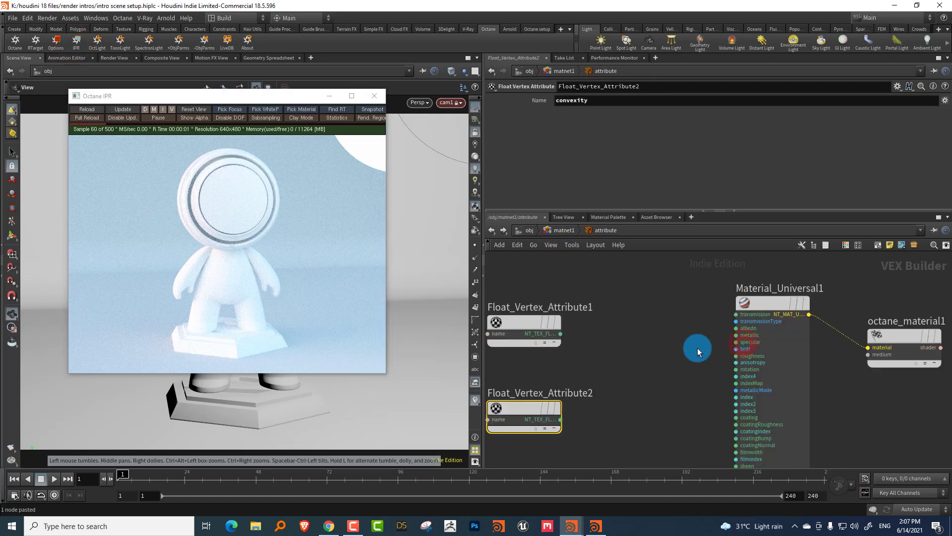
# Preview the concavity and convexity attributes in turn as the universal material's albedo, and disconnect the wire.
pyautogui.click(595, 308)
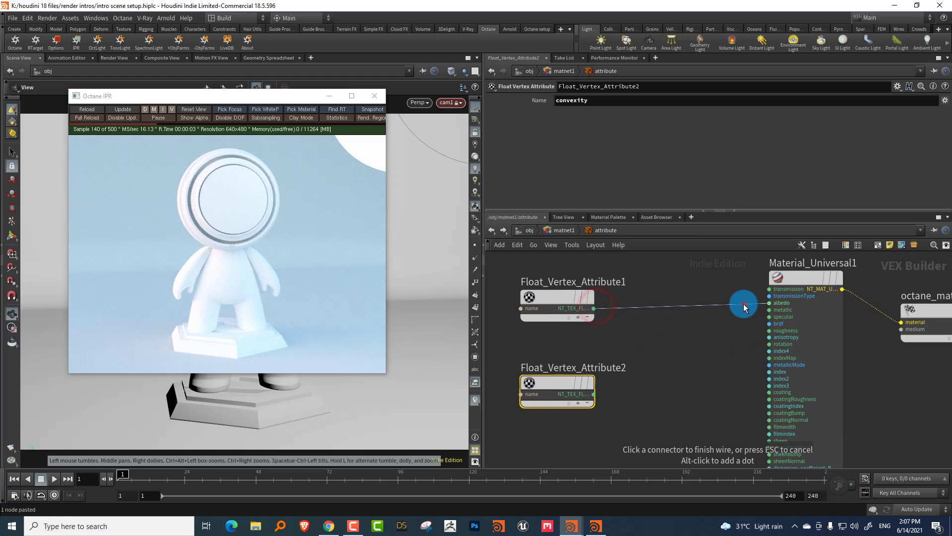
pyautogui.click(743, 303)
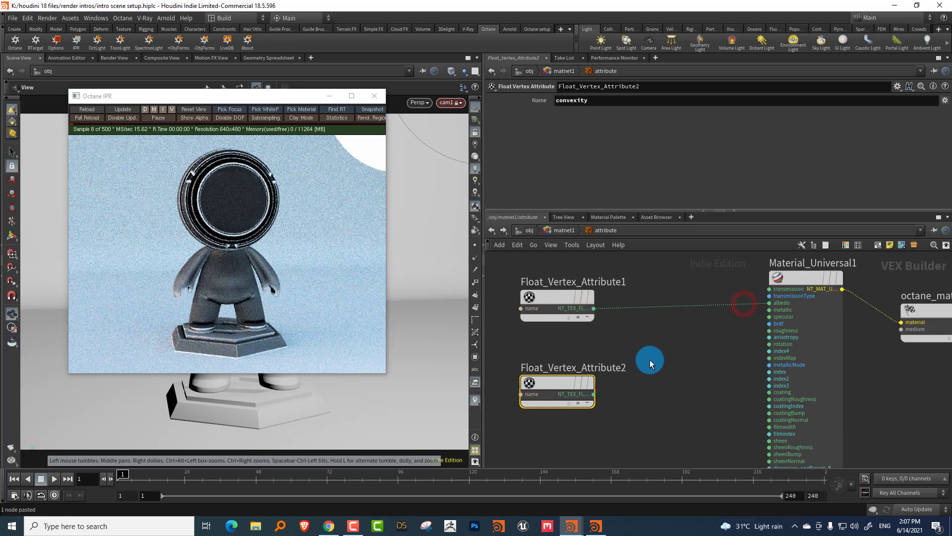
pyautogui.click(594, 394)
pyautogui.click(740, 299)
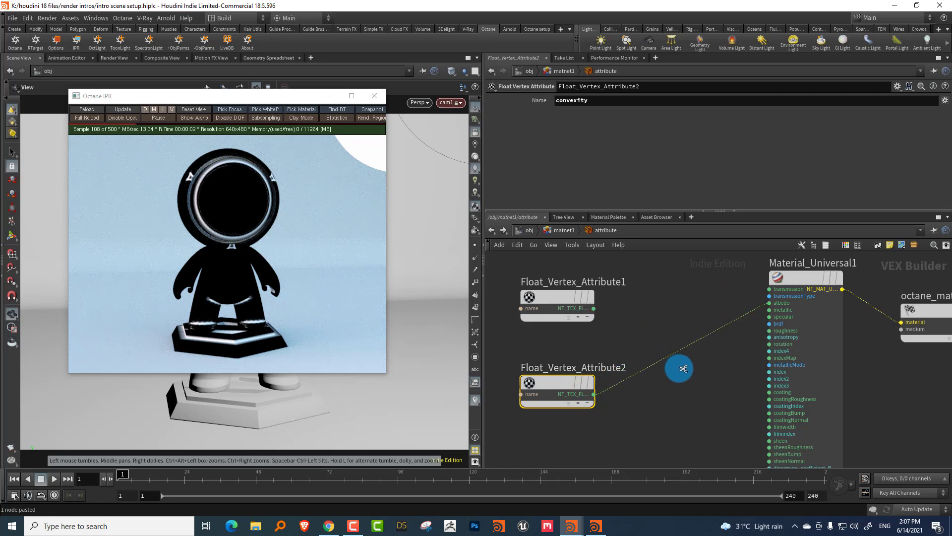
pyautogui.moveTo(683, 368); pyautogui.dragTo(652, 333)
# Add a Tool Add node and connect the concavity attribute to texture1 and the convexity attribute to texture2.
pyautogui.press('l')
pyautogui.moveTo(563, 288); pyautogui.dragTo(642, 388)
pyautogui.press('l')
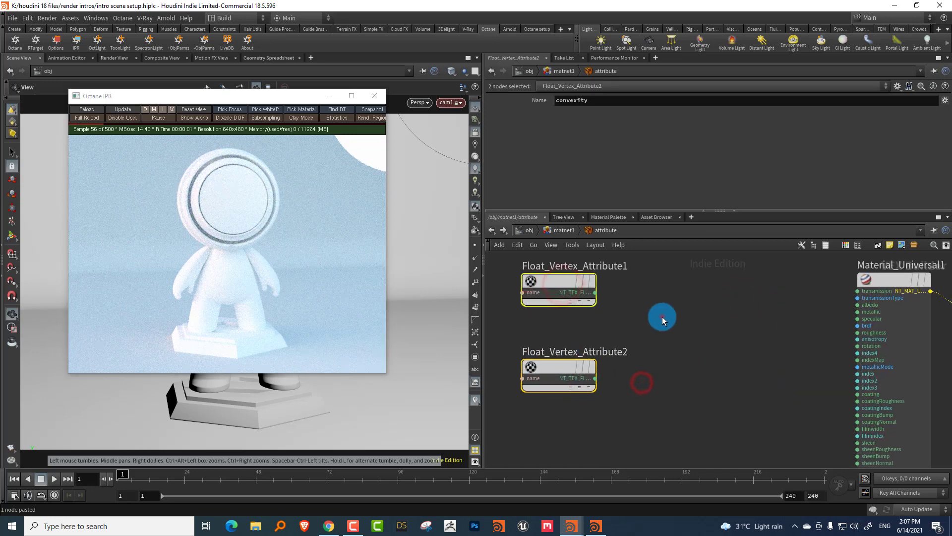
pyautogui.click(662, 317)
pyautogui.press('Tab')
pyautogui.click(762, 214)
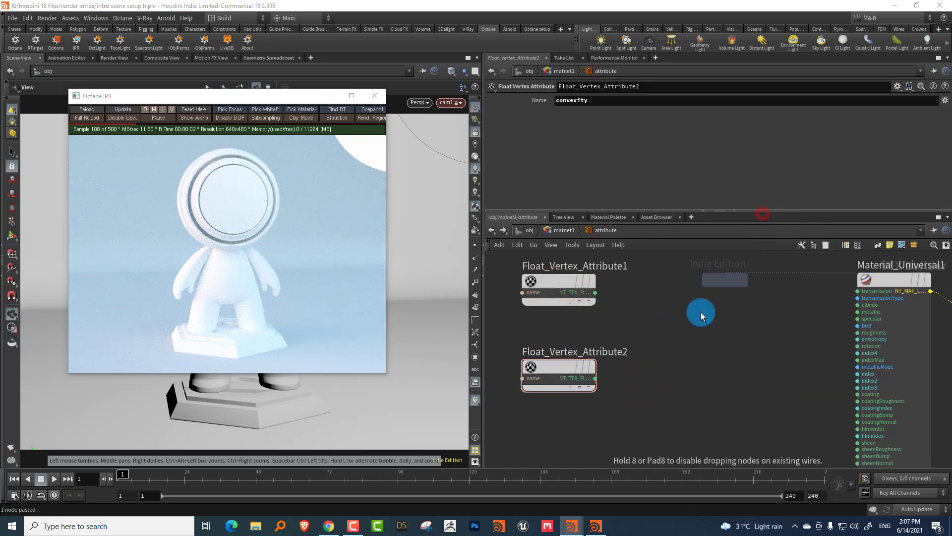
pyautogui.click(685, 345)
pyautogui.click(595, 292)
pyautogui.click(647, 347)
pyautogui.click(595, 378)
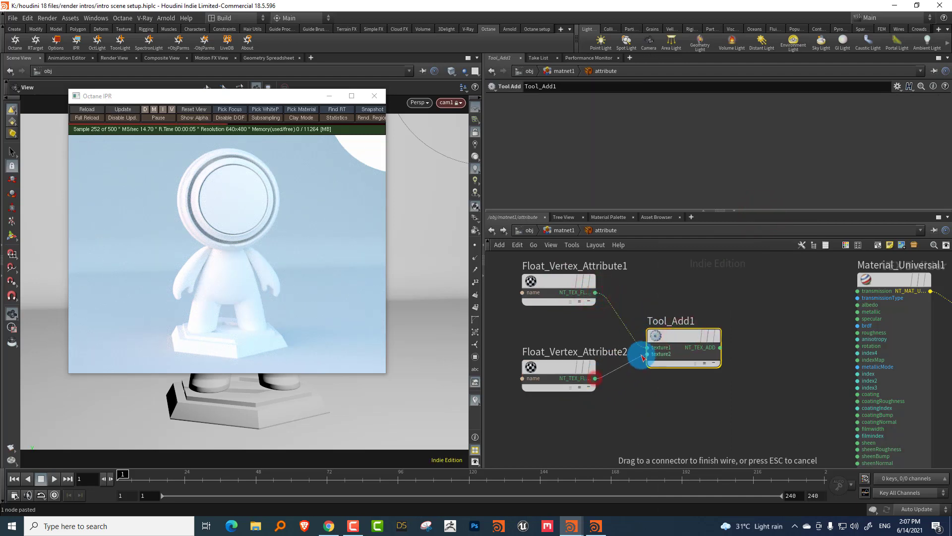
pyautogui.click(647, 353)
# Add a Tool Gradient node, feeding the Tool Add output into its input and its output into the universal material's albedo.
pyautogui.scroll(-2, 691, 308)
pyautogui.scroll(3, 694, 317)
pyautogui.press('Tab')
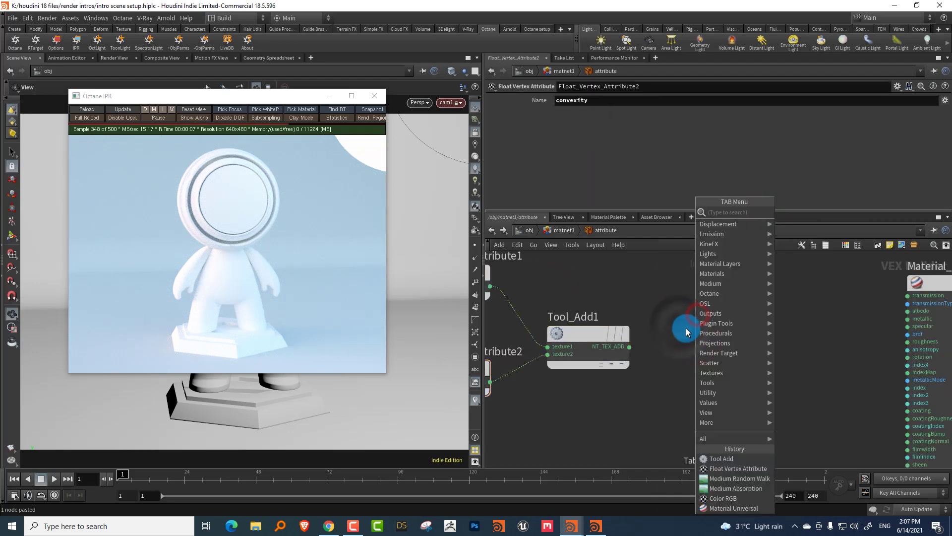
pyautogui.write('grad')
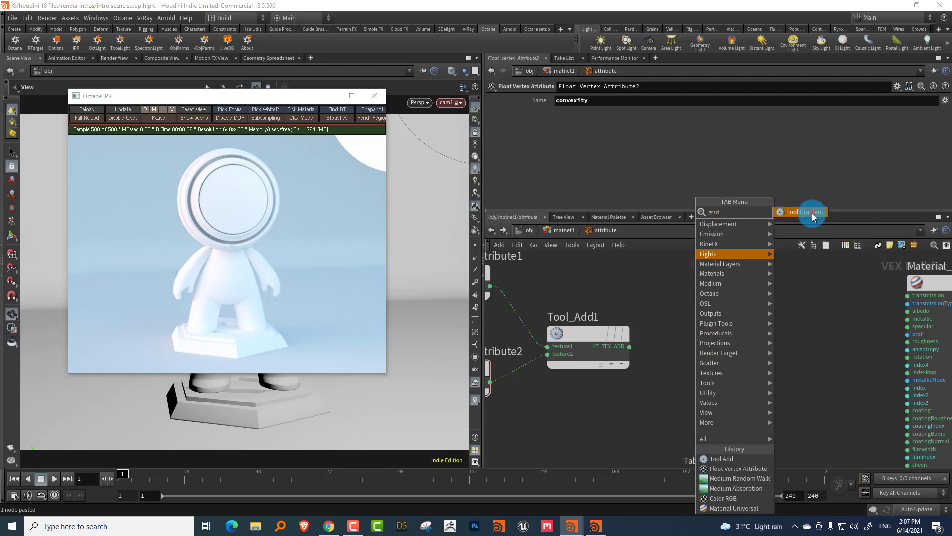
pyautogui.click(812, 213)
pyautogui.click(778, 290)
pyautogui.click(630, 346)
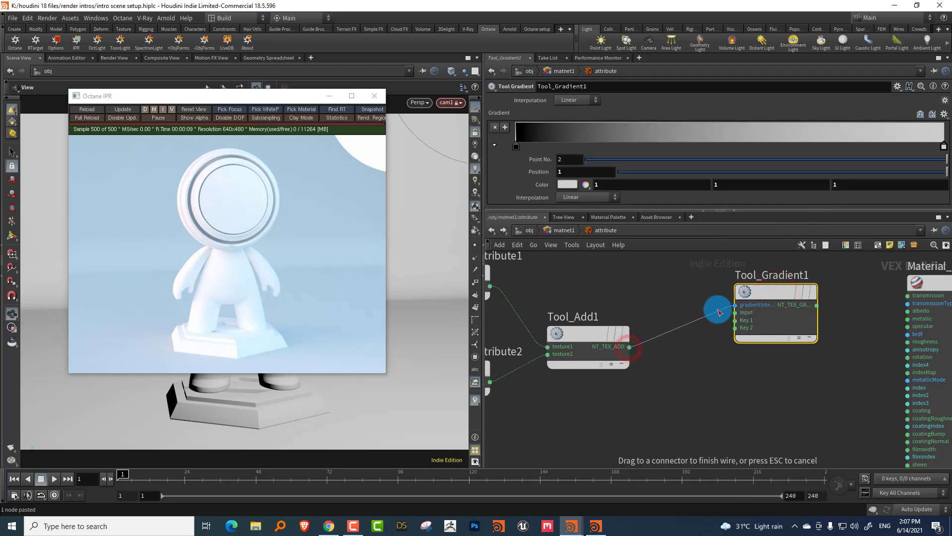
pyautogui.click(727, 312)
pyautogui.click(713, 308)
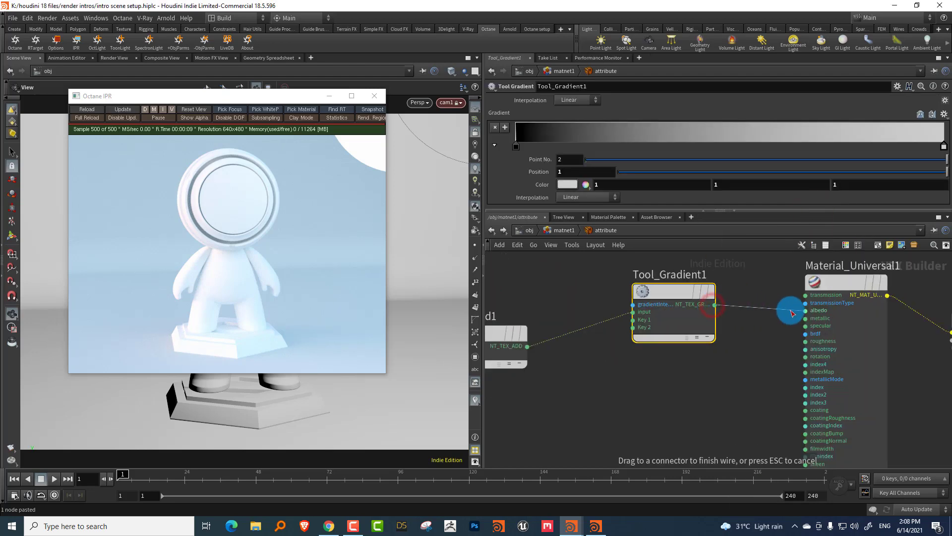
pyautogui.click(806, 310)
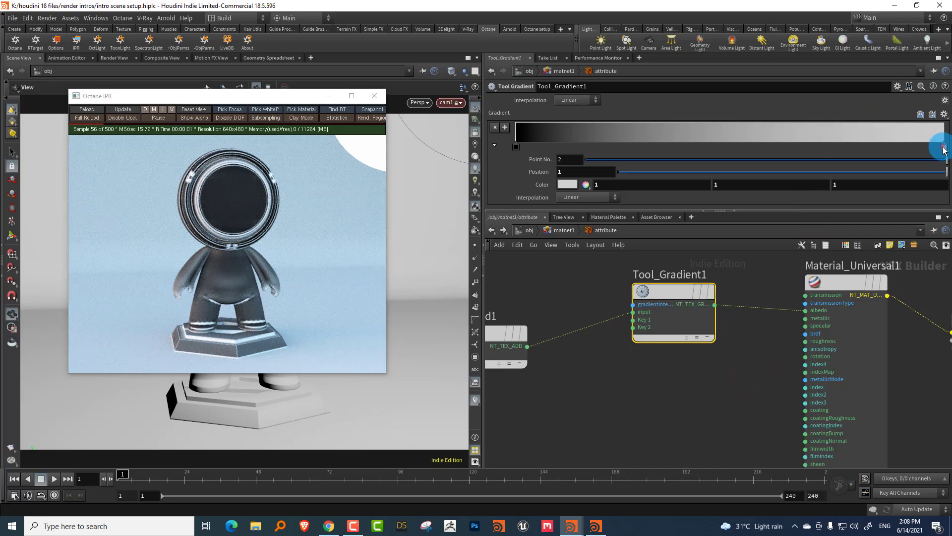
# Set the gradient's end point color to orange with RGB 1, 0.49775, 0.139.
pyautogui.doubleClick(943, 147)
pyautogui.click(591, 223)
pyautogui.click(699, 236)
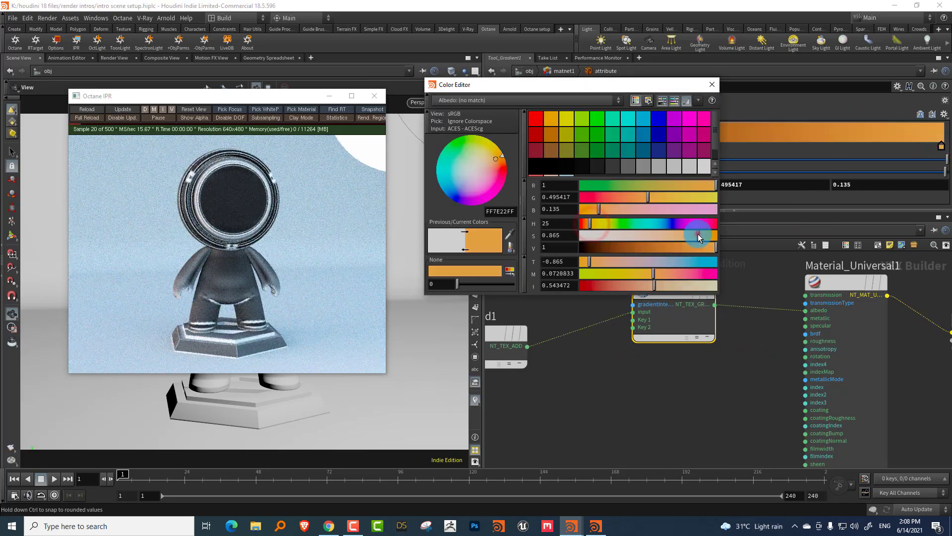
pyautogui.click(698, 236)
pyautogui.click(712, 84)
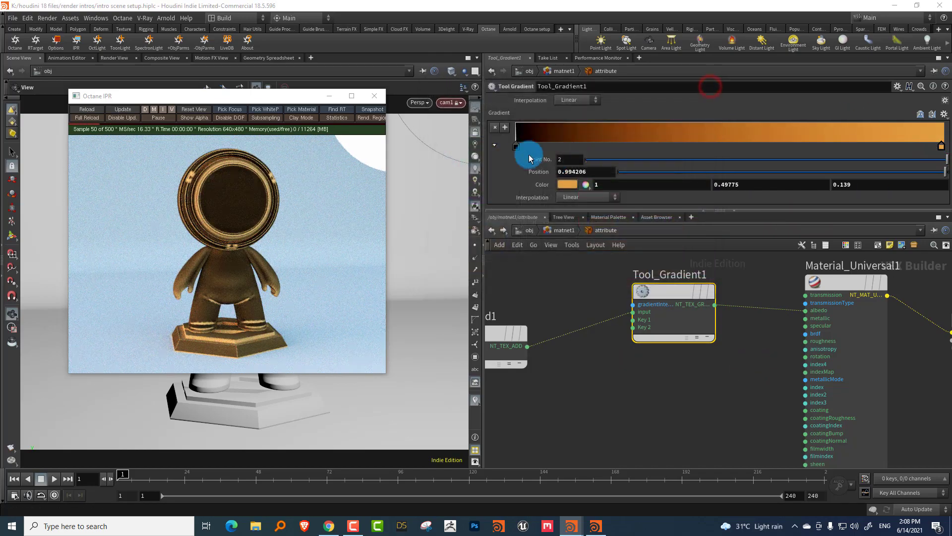
# Set the gradient's black start point to light grey 0.748 and move it to position about 0.43.
pyautogui.doubleClick(515, 147)
pyautogui.click(688, 247)
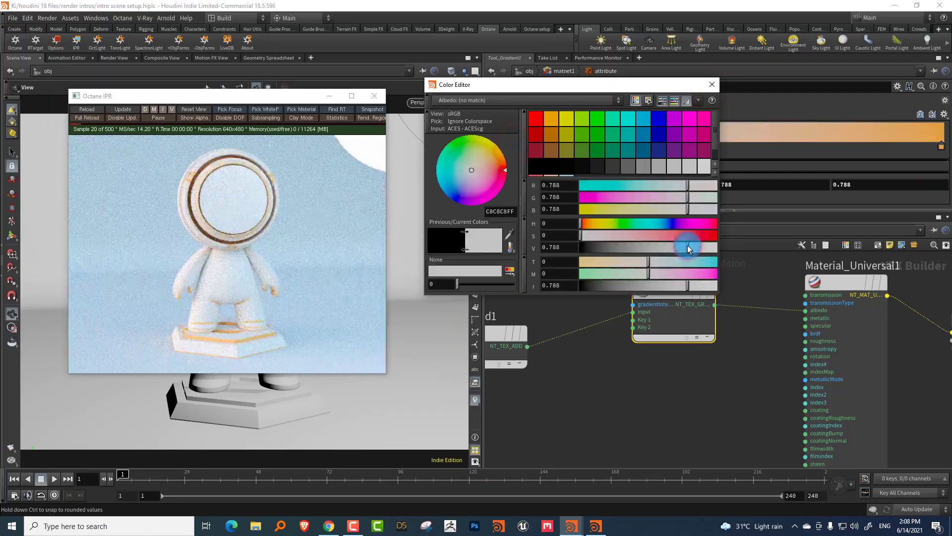
pyautogui.moveTo(688, 247); pyautogui.dragTo(684, 245)
pyautogui.click(712, 85)
pyautogui.moveTo(516, 146); pyautogui.dragTo(701, 147)
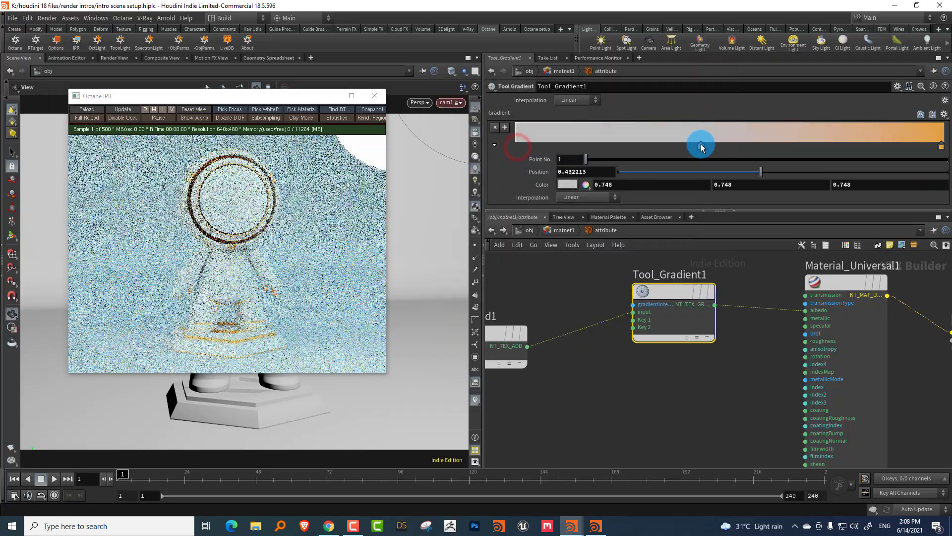
# Move the gradient's orange point to about position 0.6, and place a duplicate of the gradient node below the original.
pyautogui.moveTo(941, 147); pyautogui.dragTo(776, 147)
pyautogui.moveTo(635, 325); pyautogui.dragTo(676, 283, button='middle')
pyautogui.hotkey('ctrl', 'c')
pyautogui.hotkey('ctrl', 'v')
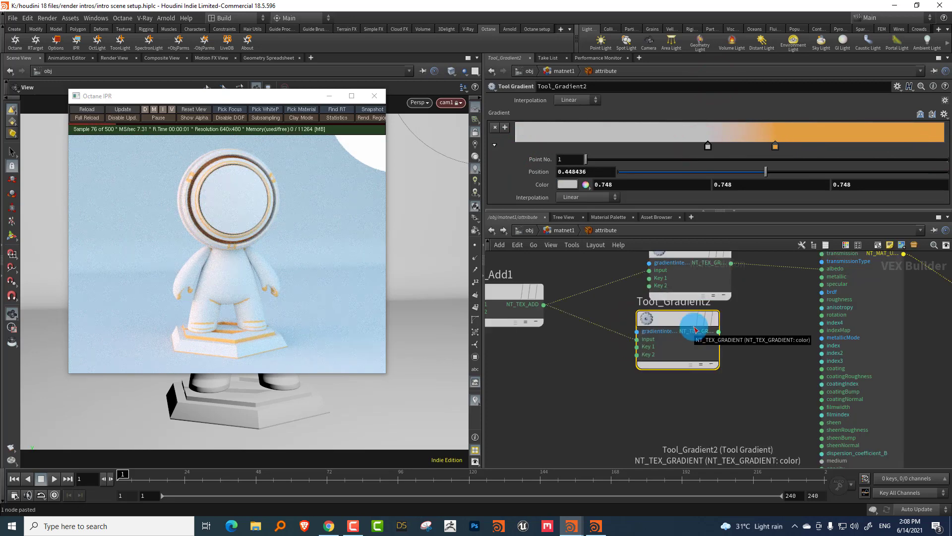
pyautogui.moveTo(682, 323); pyautogui.dragTo(665, 376)
pyautogui.click(746, 344)
pyautogui.click(702, 386)
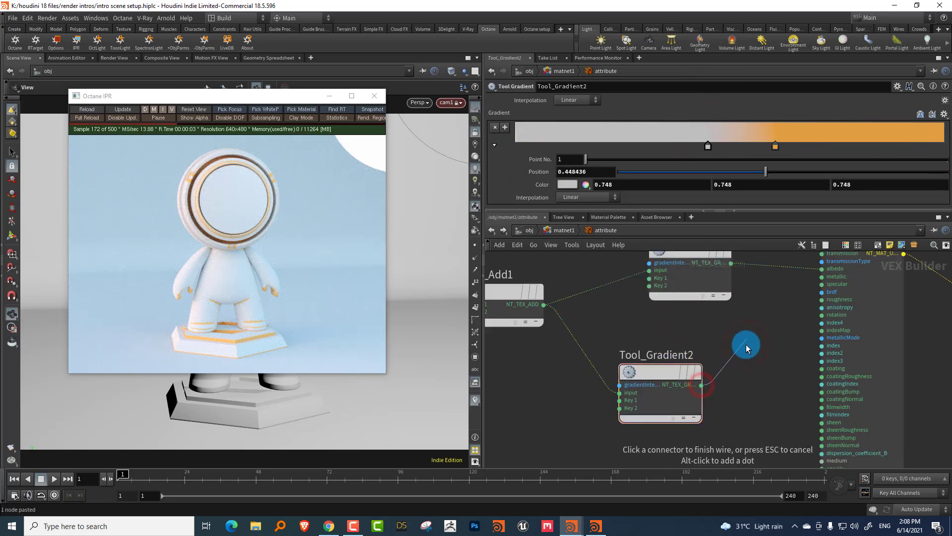
pyautogui.click(738, 355)
pyautogui.click(695, 368)
# Recolor the duplicated gradient by making its orange point white (value 1) and its grey point black (value 0).
pyautogui.click(775, 148)
pyautogui.doubleClick(775, 148)
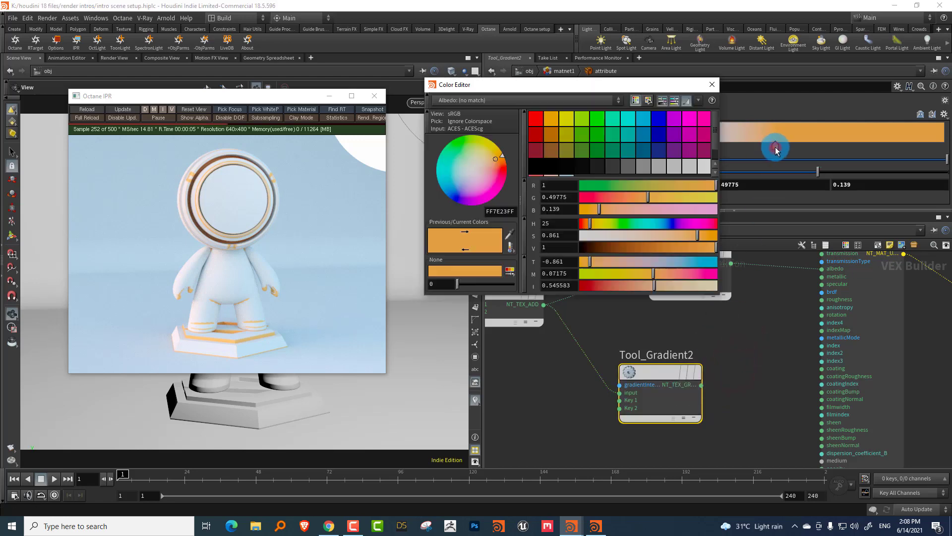
pyautogui.moveTo(635, 234); pyautogui.dragTo(563, 238)
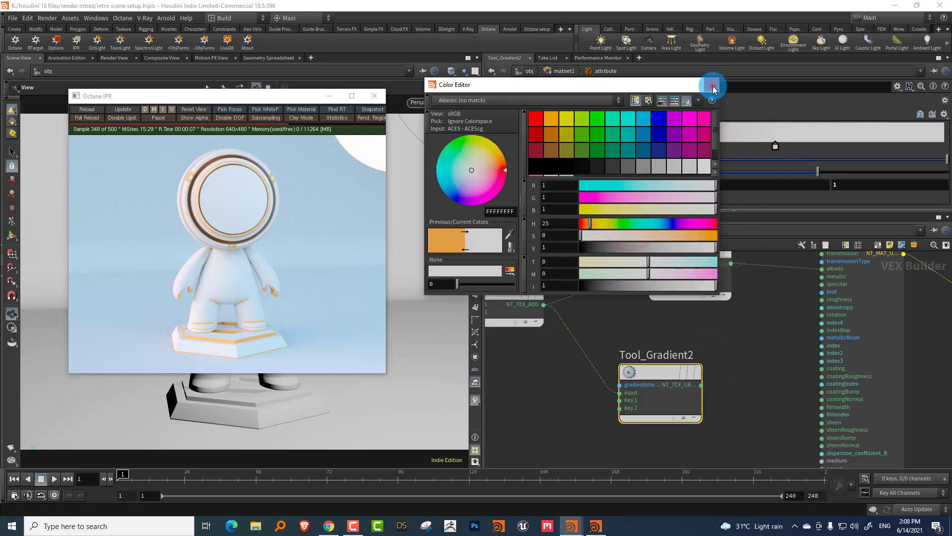
pyautogui.click(712, 85)
pyautogui.doubleClick(707, 147)
pyautogui.moveTo(625, 247); pyautogui.dragTo(577, 249)
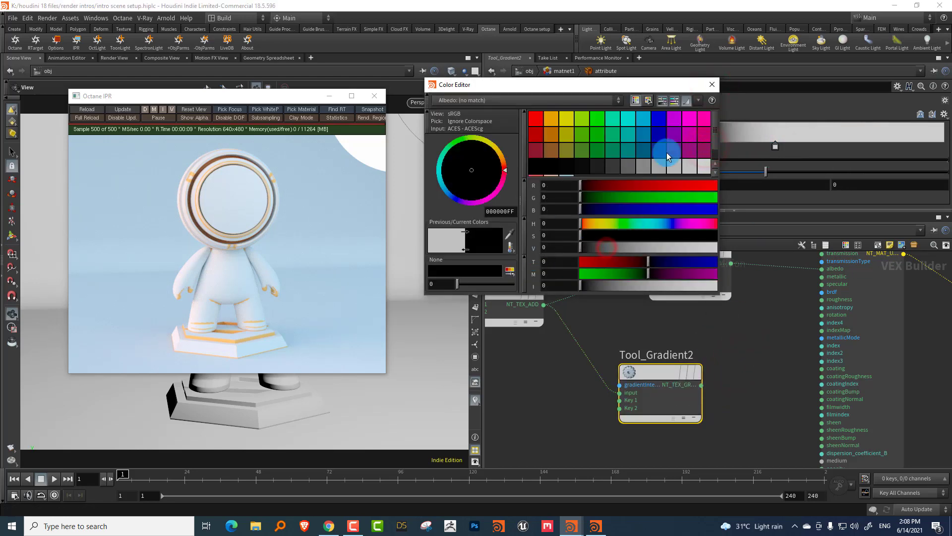
pyautogui.click(713, 84)
# Connect the black-to-white Tool_Gradient2 output to the universal material's metallic input.
pyautogui.moveTo(740, 298); pyautogui.dragTo(693, 336, button='middle')
pyautogui.click(686, 334)
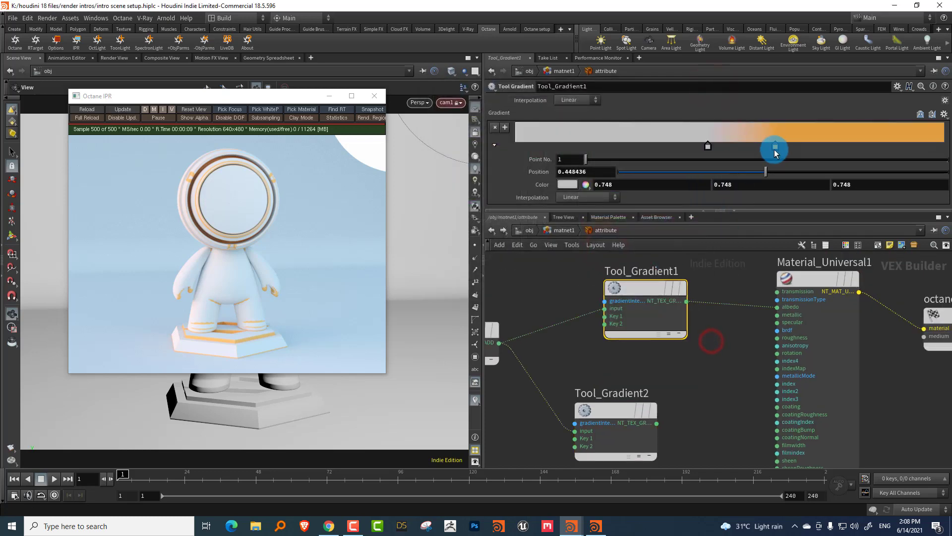
pyautogui.click(708, 343)
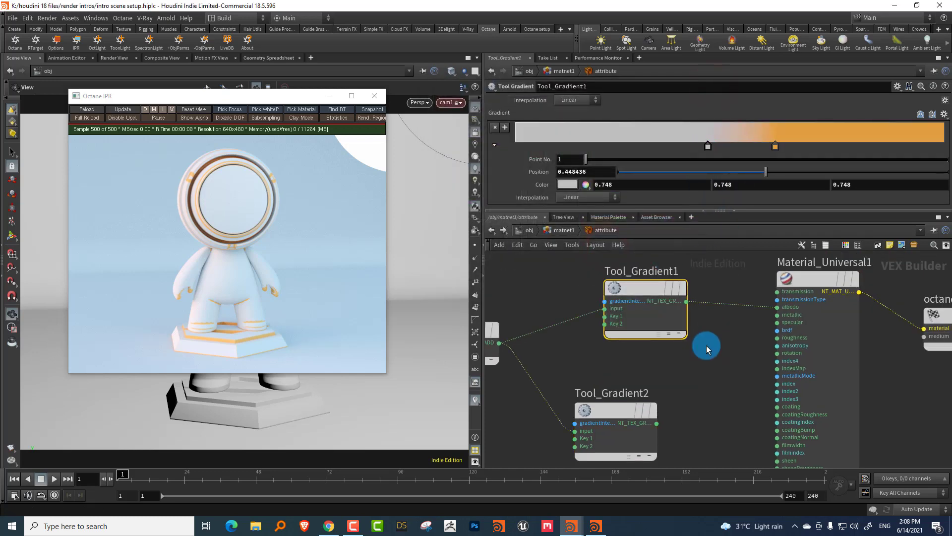
pyautogui.moveTo(656, 422); pyautogui.dragTo(727, 379)
pyautogui.click(764, 317)
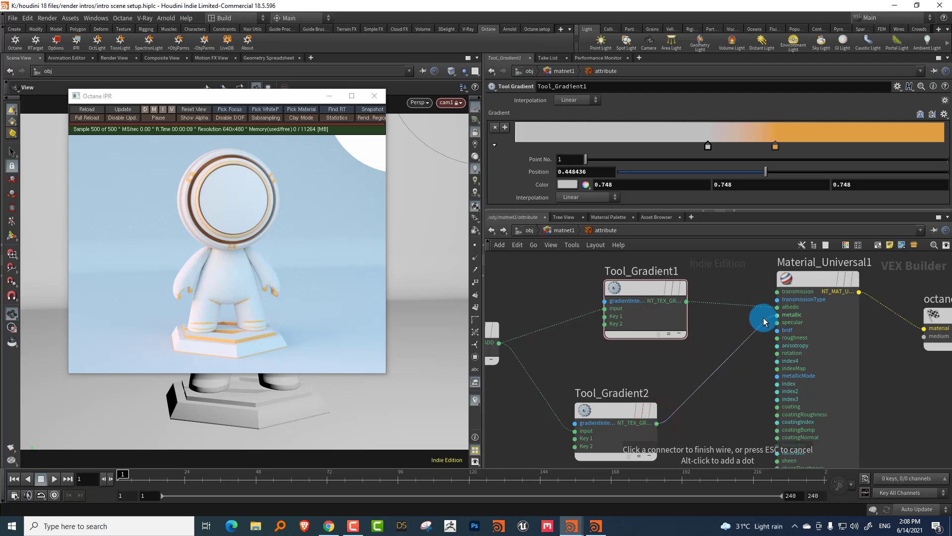
pyautogui.press('y')
pyautogui.moveTo(734, 375); pyautogui.dragTo(712, 352)
pyautogui.click(655, 424)
pyautogui.click(752, 318)
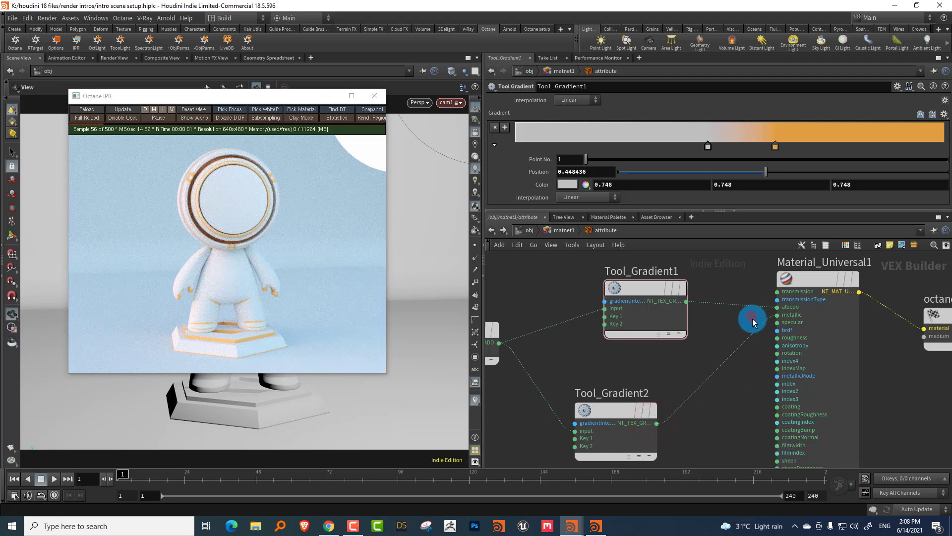
# Move Tool_Gradient2 up closer to the first gradient and place a duplicate of it below.
pyautogui.moveTo(726, 380); pyautogui.dragTo(744, 336, button='middle')
pyautogui.moveTo(609, 320); pyautogui.dragTo(793, 330, button='middle')
pyautogui.moveTo(516, 386); pyautogui.dragTo(623, 272)
pyautogui.moveTo(623, 269); pyautogui.dragTo(691, 254)
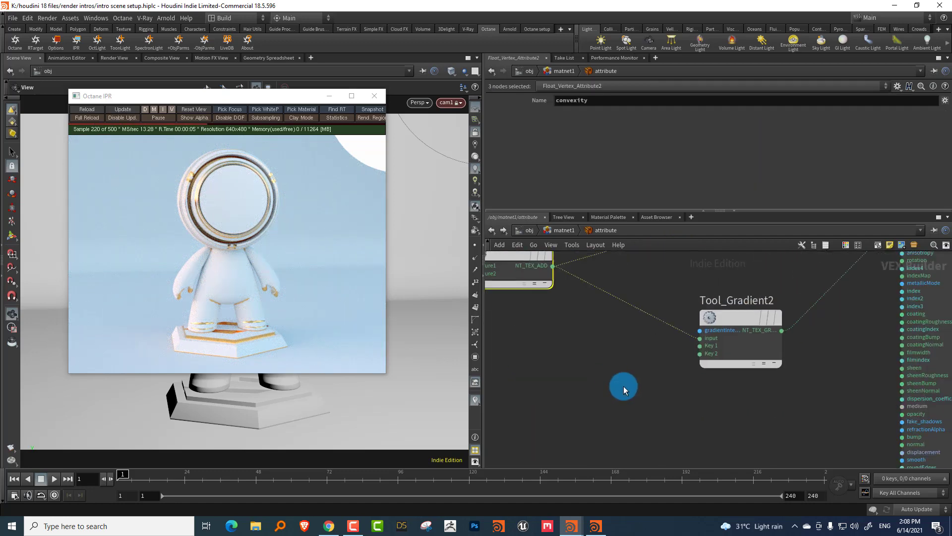
pyautogui.click(624, 385)
pyautogui.moveTo(705, 353); pyautogui.dragTo(729, 272)
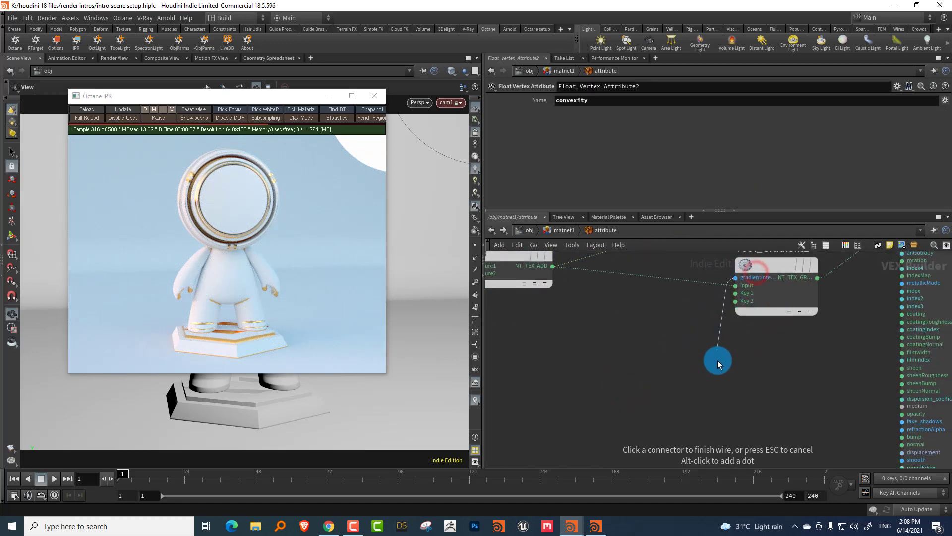
pyautogui.click(714, 361)
pyautogui.click(752, 308)
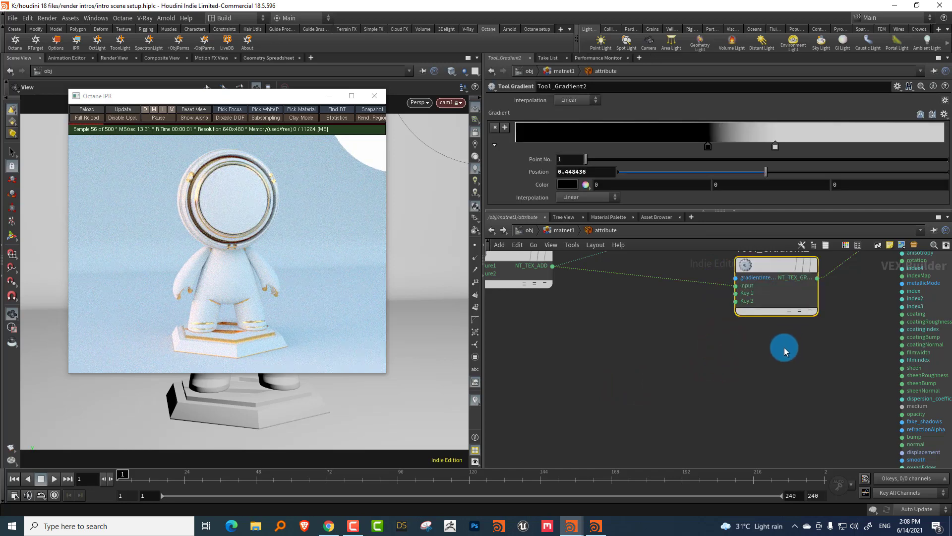
pyautogui.hotkey('ctrl', 'c')
pyautogui.hotkey('ctrl', 'v')
pyautogui.click(776, 375)
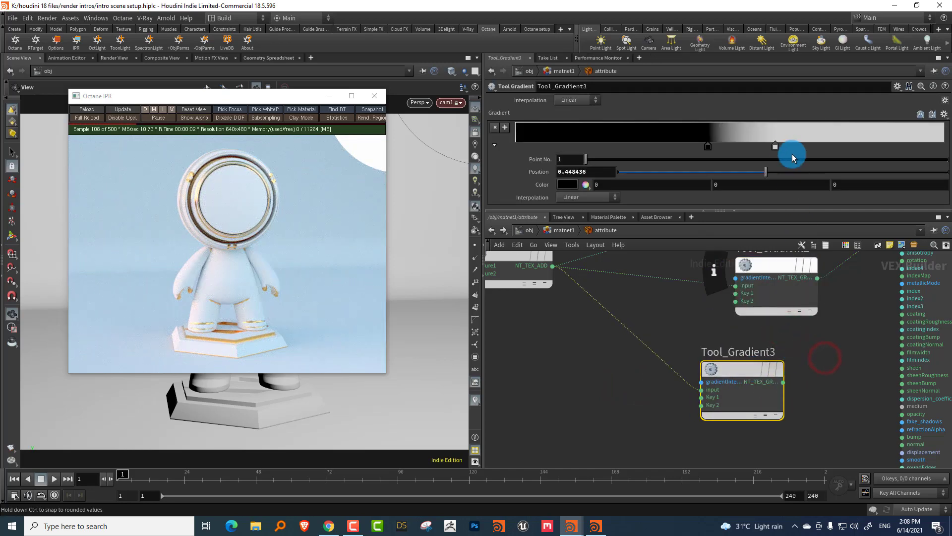
# Invert the new gradient by setting its white point to dark grey 0.135 and its black point to light grey 0.818.
pyautogui.click(774, 147)
pyautogui.doubleClick(777, 145)
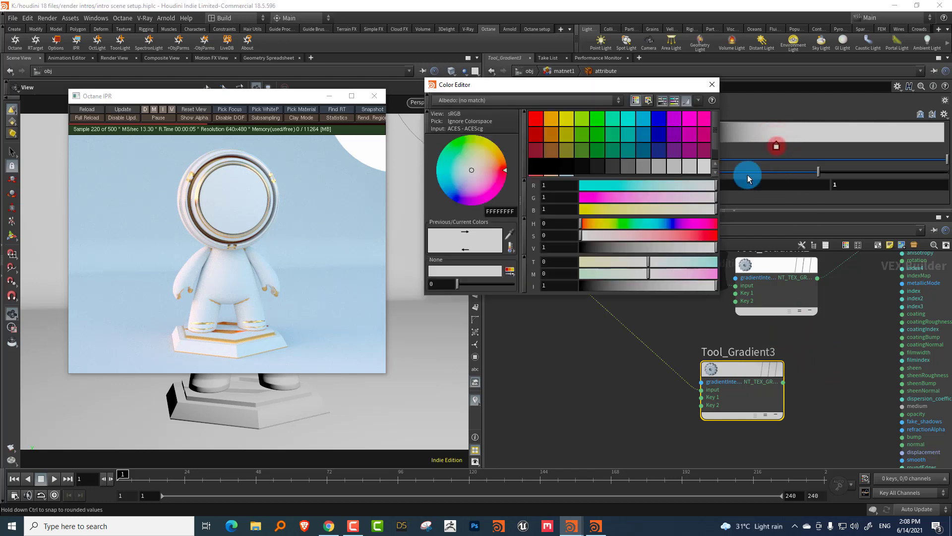
pyautogui.moveTo(617, 247); pyautogui.dragTo(598, 250)
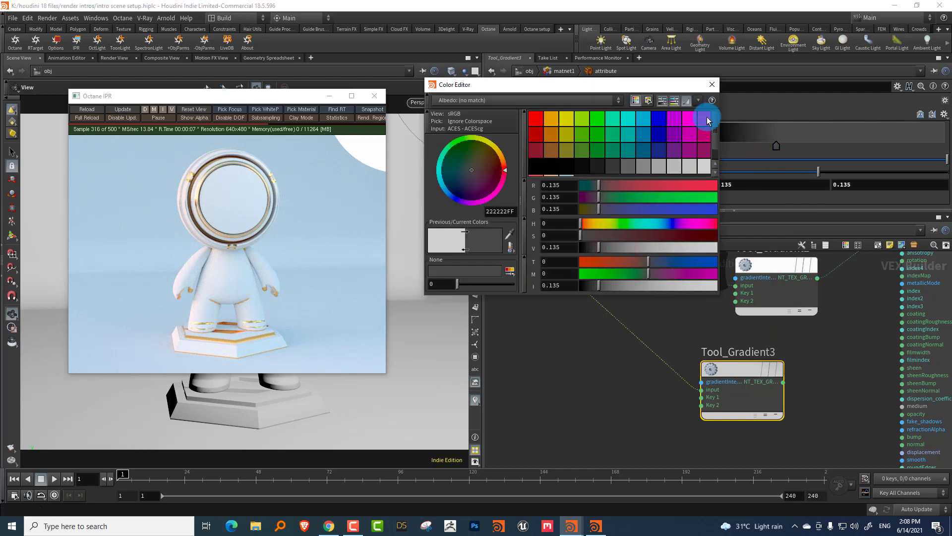
pyautogui.click(717, 118)
pyautogui.doubleClick(705, 144)
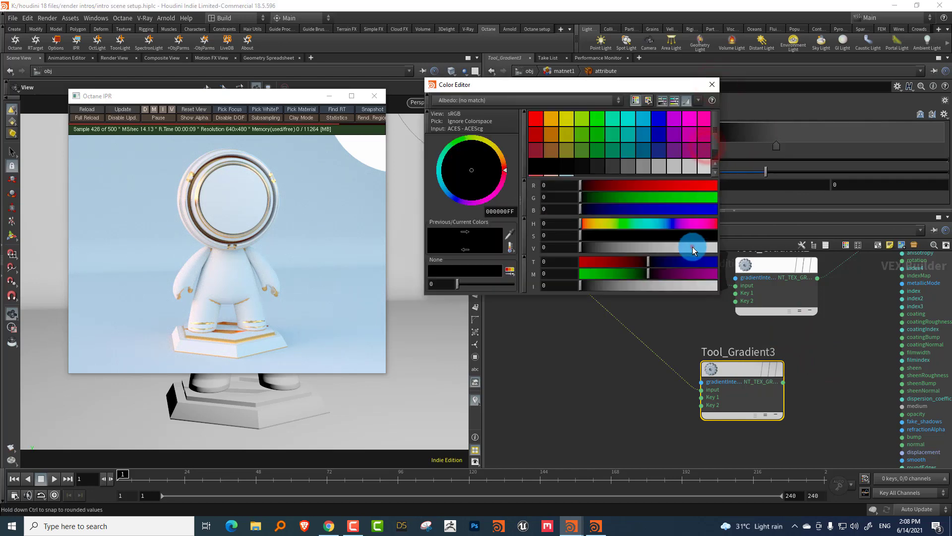
pyautogui.click(692, 248)
pyautogui.click(714, 88)
# Connect the Tool_Gradient3 output to the universal material's roughness input.
pyautogui.moveTo(774, 359); pyautogui.dragTo(672, 396, button='middle')
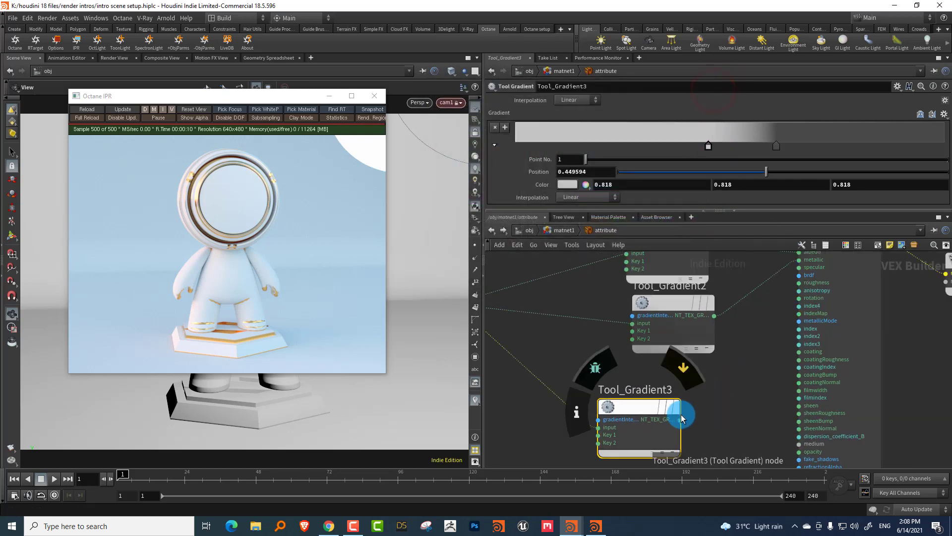
pyautogui.click(680, 417)
pyautogui.moveTo(773, 288); pyautogui.dragTo(730, 377, button='middle')
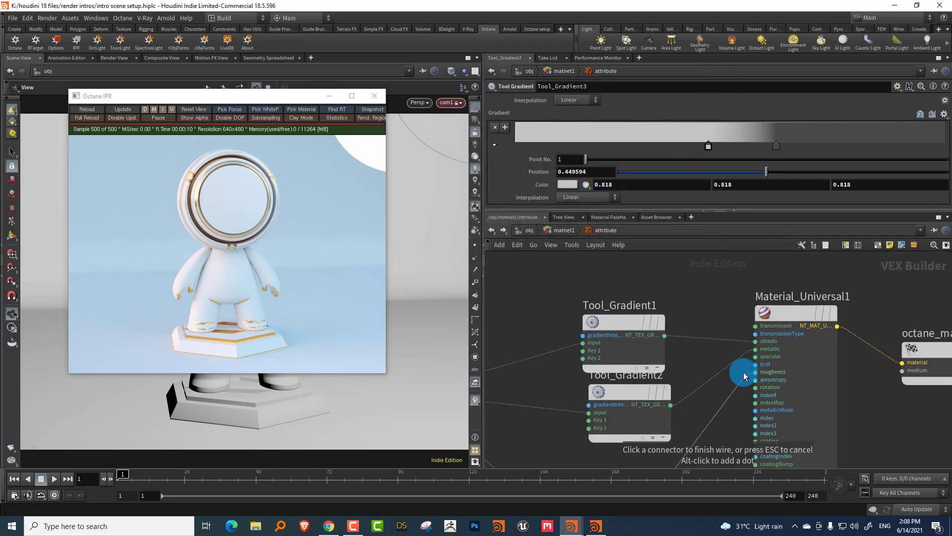
pyautogui.click(744, 376)
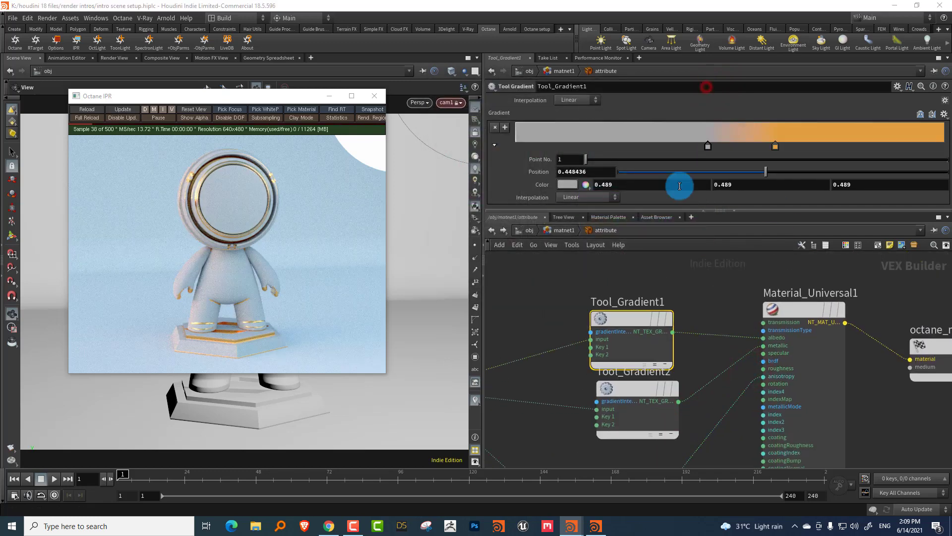
# Enter the model object's network and enable Visualize As Color on the measure curvature node, with the render preview moved aside.
pyautogui.moveTo(725, 284); pyautogui.dragTo(940, 244, button='middle')
pyautogui.scroll(-2, 691, 293)
pyautogui.click(530, 230)
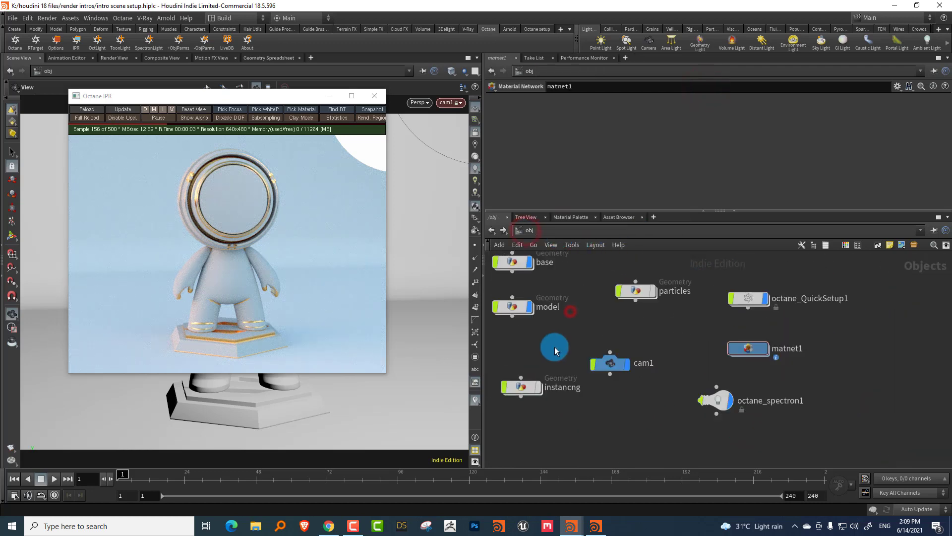
pyautogui.doubleClick(512, 307)
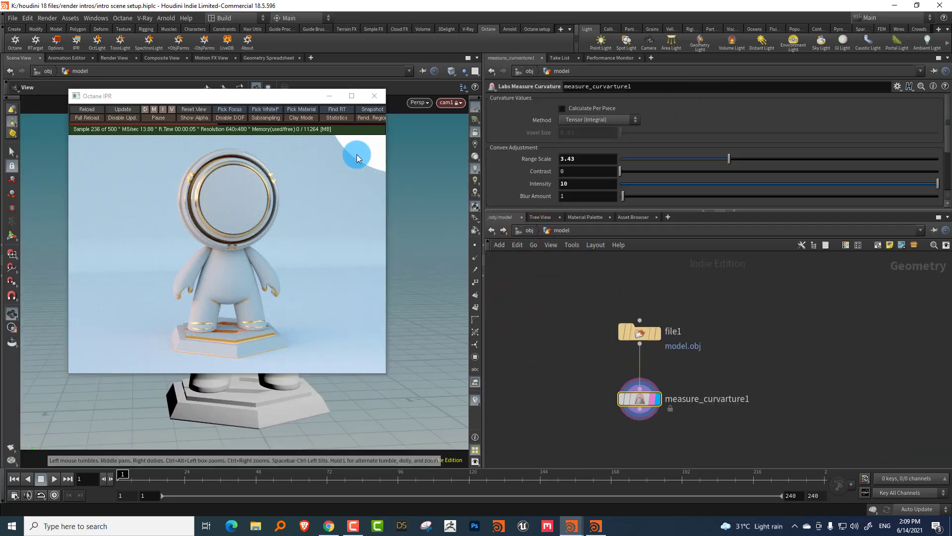
pyautogui.moveTo(289, 99); pyautogui.dragTo(510, 314)
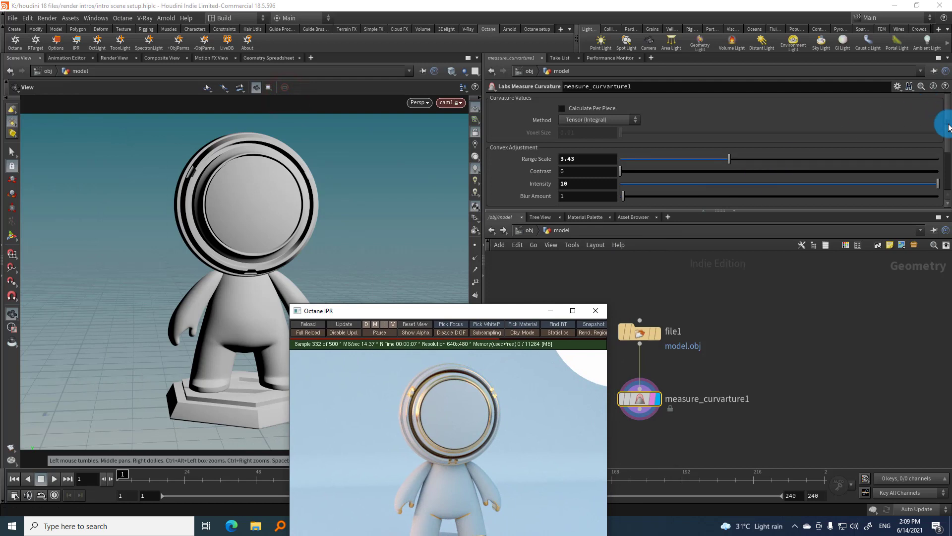
pyautogui.moveTo(946, 112); pyautogui.dragTo(946, 124)
pyautogui.click(491, 203)
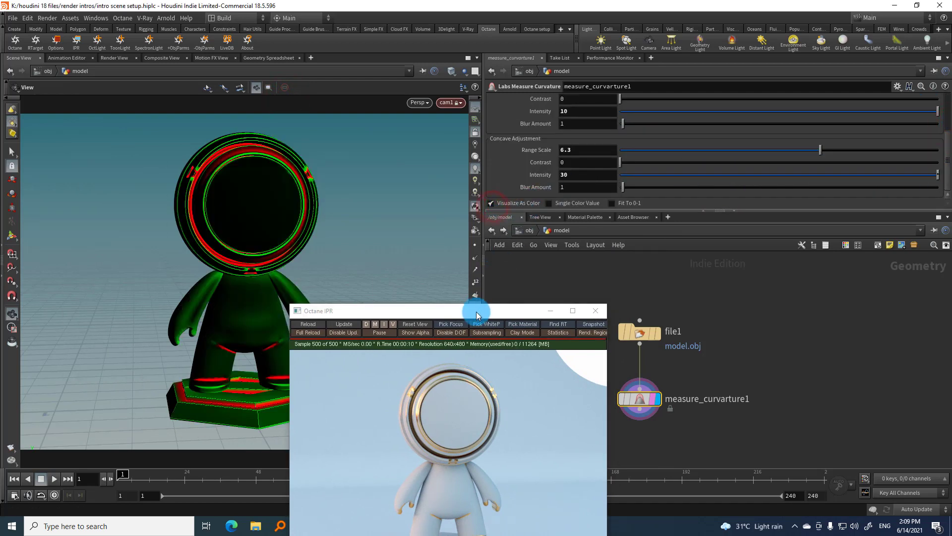
pyautogui.moveTo(478, 316); pyautogui.dragTo(451, 294)
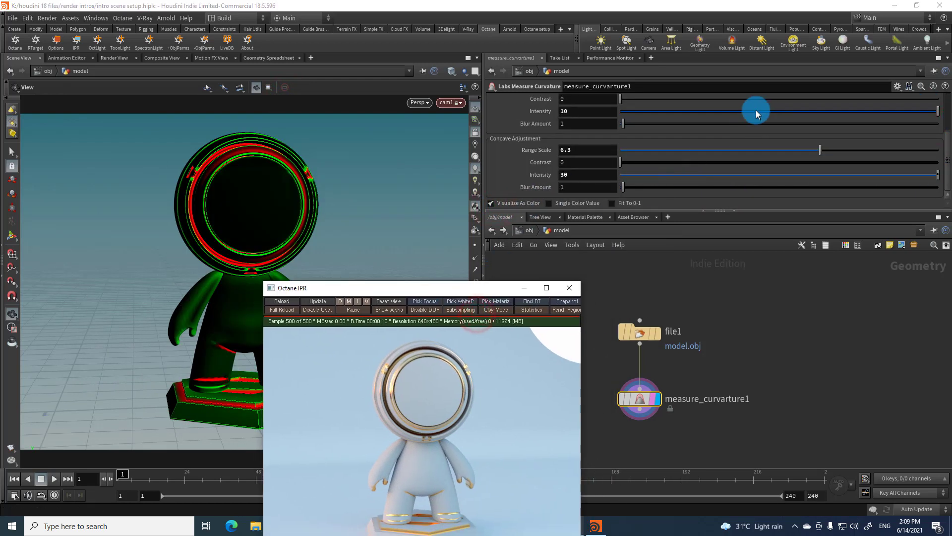
# Set the Concave Adjustment range scale to 6.61 and increase its blur amount, then bring the render preview back over the viewport.
pyautogui.click(850, 151)
pyautogui.moveTo(846, 151); pyautogui.dragTo(675, 161)
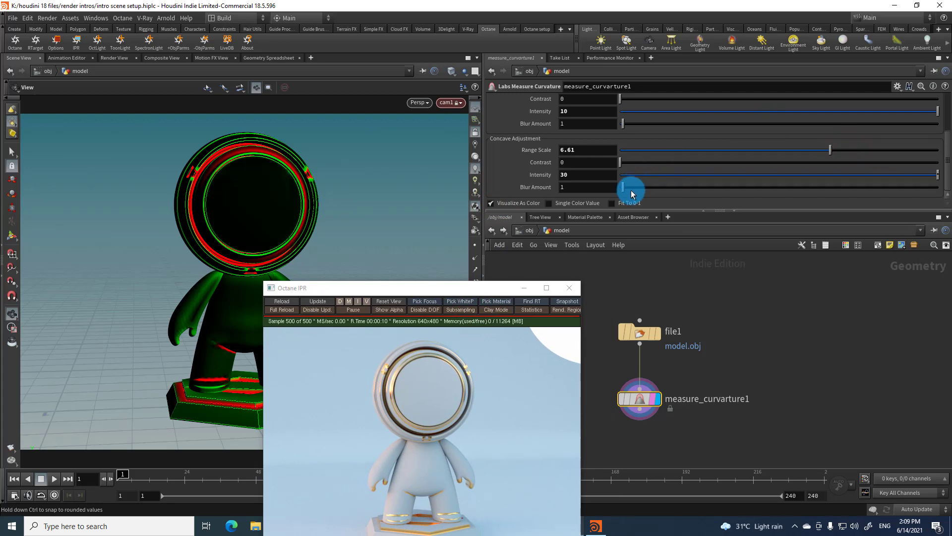
pyautogui.moveTo(633, 194); pyautogui.dragTo(677, 200)
pyautogui.moveTo(306, 288); pyautogui.dragTo(361, 124)
pyautogui.click(540, 324)
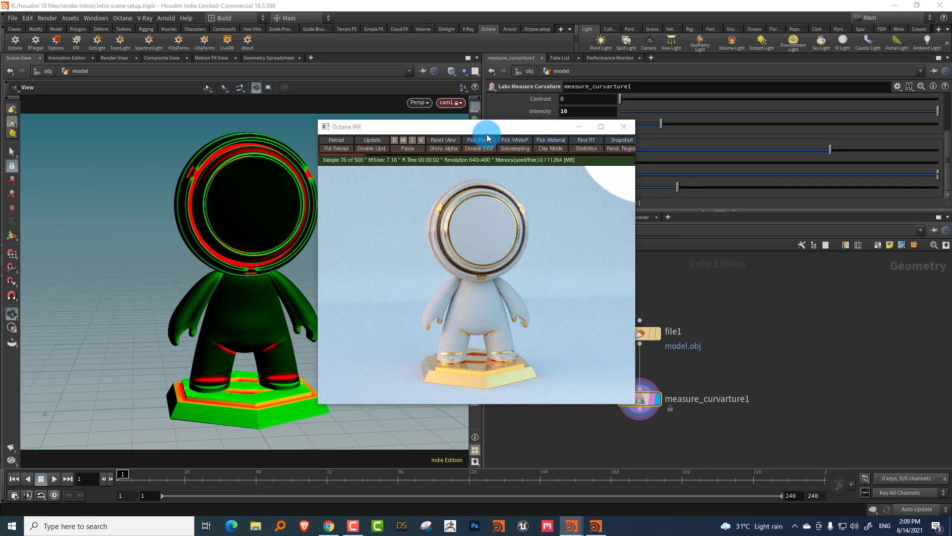
pyautogui.moveTo(486, 134); pyautogui.dragTo(277, 158)
# Return to the object level, close the render preview, hide the model object, and display the instancng object.
pyautogui.press('u')
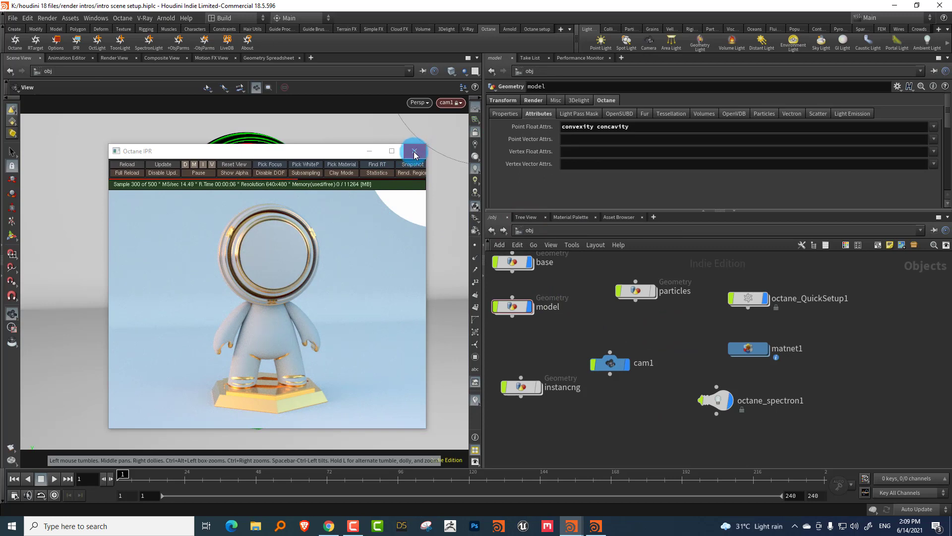
pyautogui.click(411, 154)
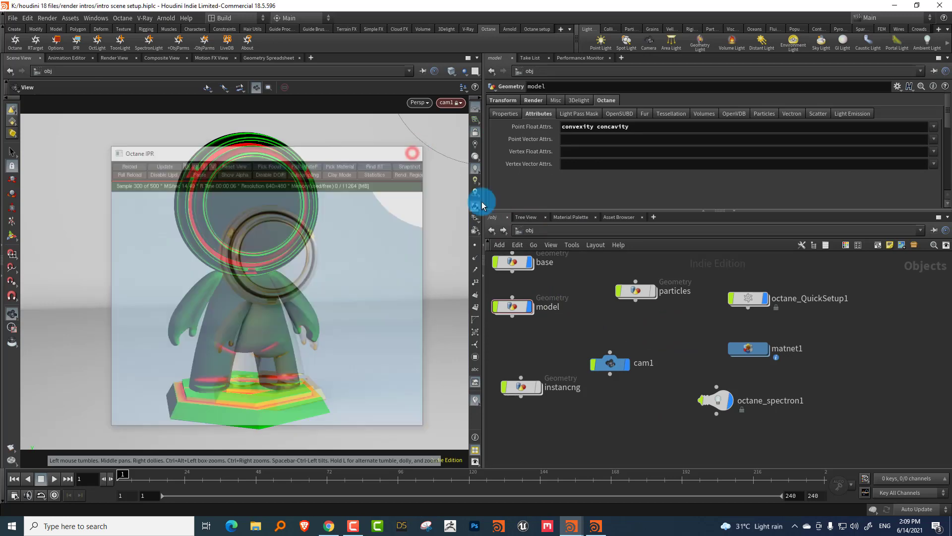
pyautogui.click(533, 311)
pyautogui.click(534, 388)
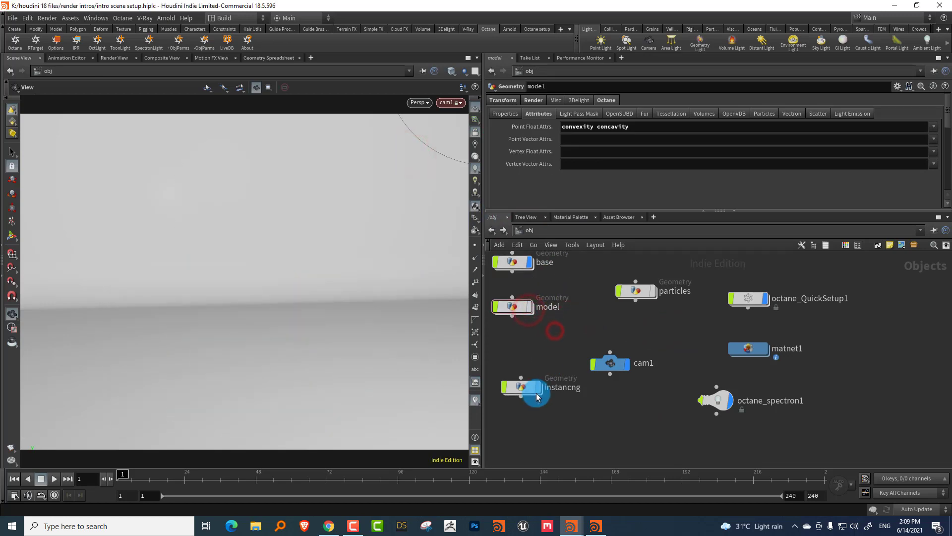
pyautogui.moveTo(527, 411); pyautogui.dragTo(520, 413)
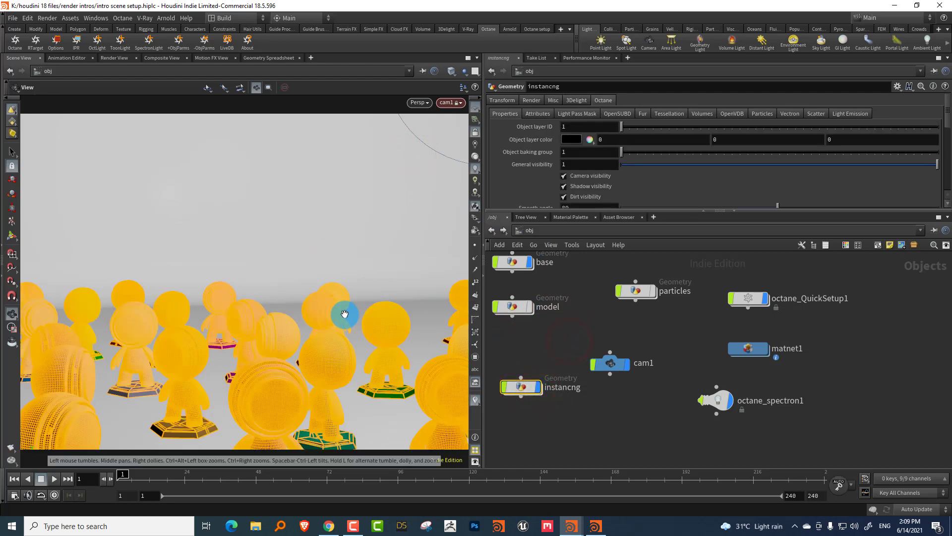
pyautogui.moveTo(260, 359); pyautogui.dragTo(268, 301)
pyautogui.click(548, 344)
# Enter the instancng network and adjust the scatteralign1 radius range so the scattered figures vary more in size.
pyautogui.doubleClick(520, 387)
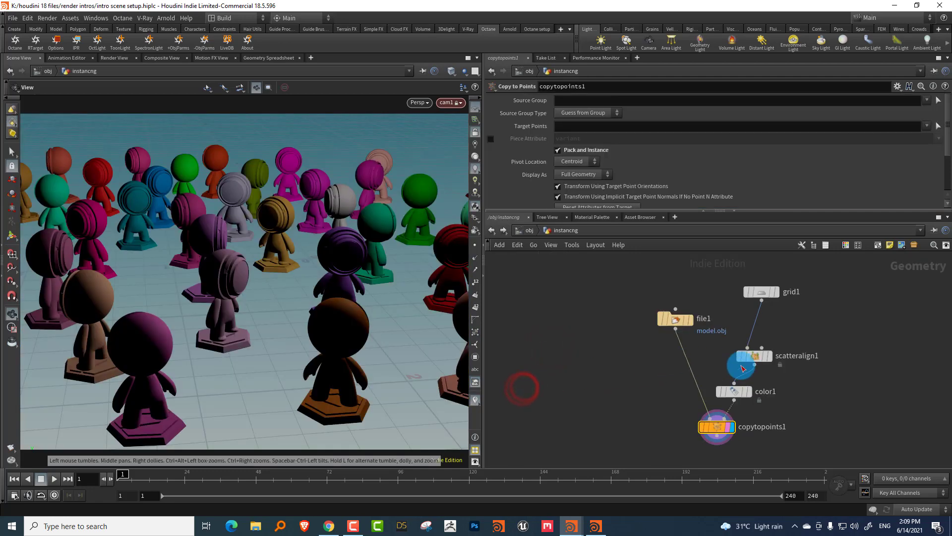
pyautogui.moveTo(742, 368); pyautogui.dragTo(738, 361)
pyautogui.click(797, 334)
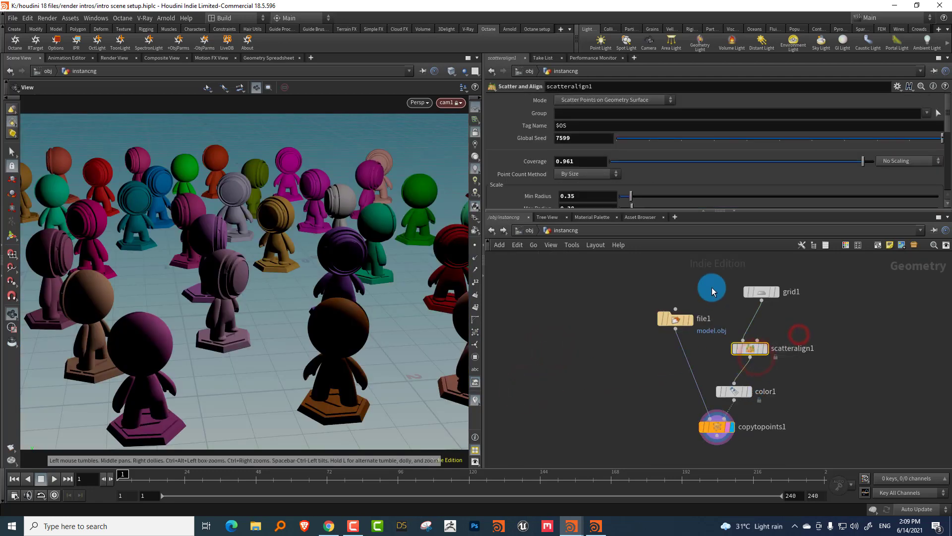
pyautogui.moveTo(635, 210)
pyautogui.mouseDown()
pyautogui.moveTo(634, 240)
pyautogui.moveTo(637, 210)
pyautogui.mouseUp()
pyautogui.moveTo(631, 196); pyautogui.dragTo(628, 195)
# Return to the object level and examine the instancng object's Octane settings for packed geo instancing and instance IDs.
pyautogui.click(528, 259)
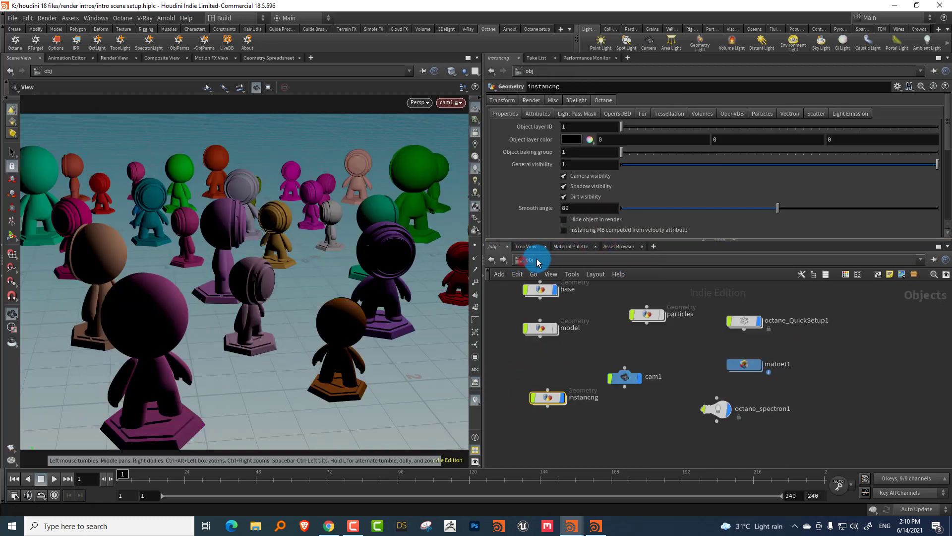
pyautogui.click(549, 377)
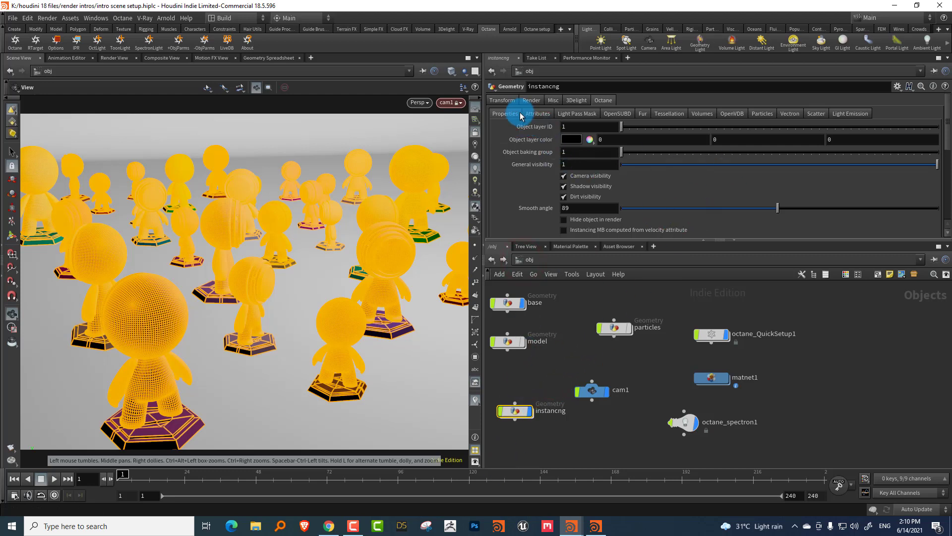
pyautogui.click(944, 143)
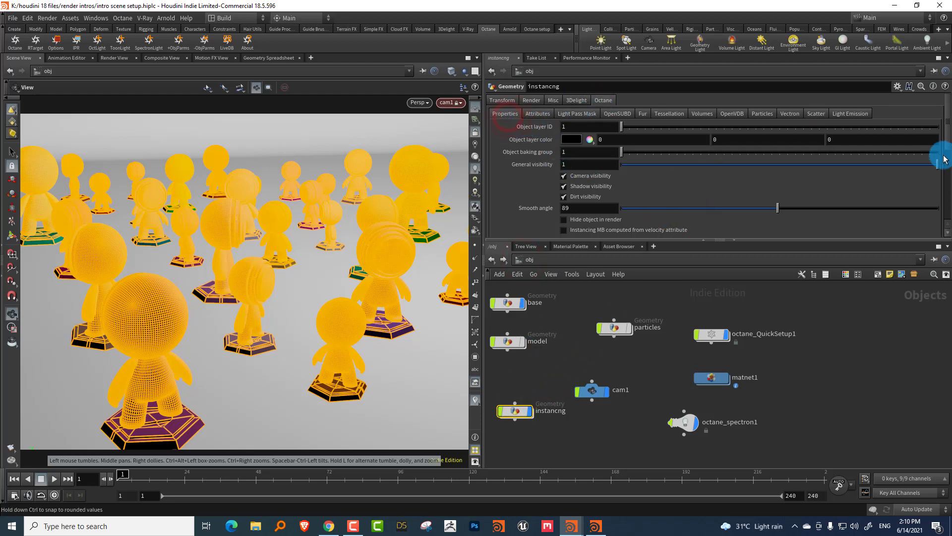
pyautogui.moveTo(950, 141); pyautogui.dragTo(945, 178)
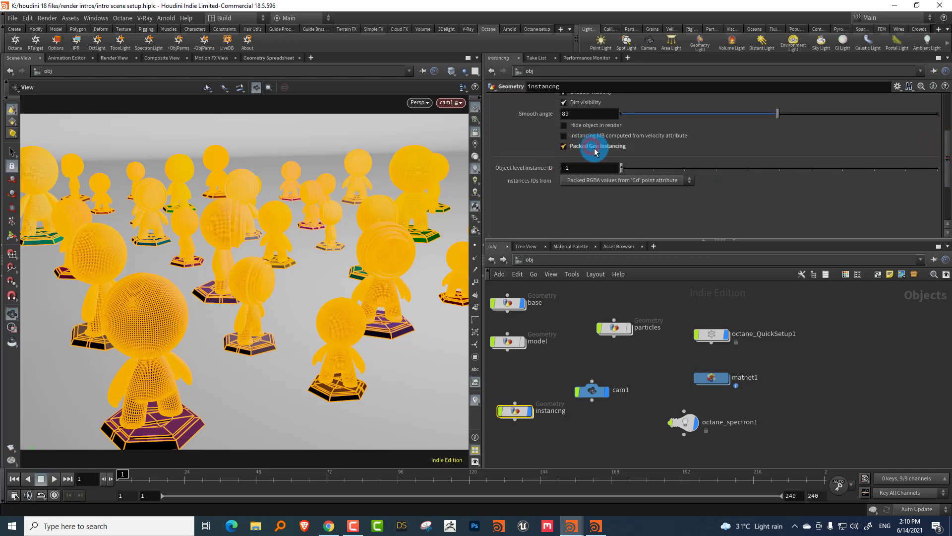
# Enter matnet1, duplicate the base material, rename the copy as instance, and open its shader network.
pyautogui.doubleClick(712, 378)
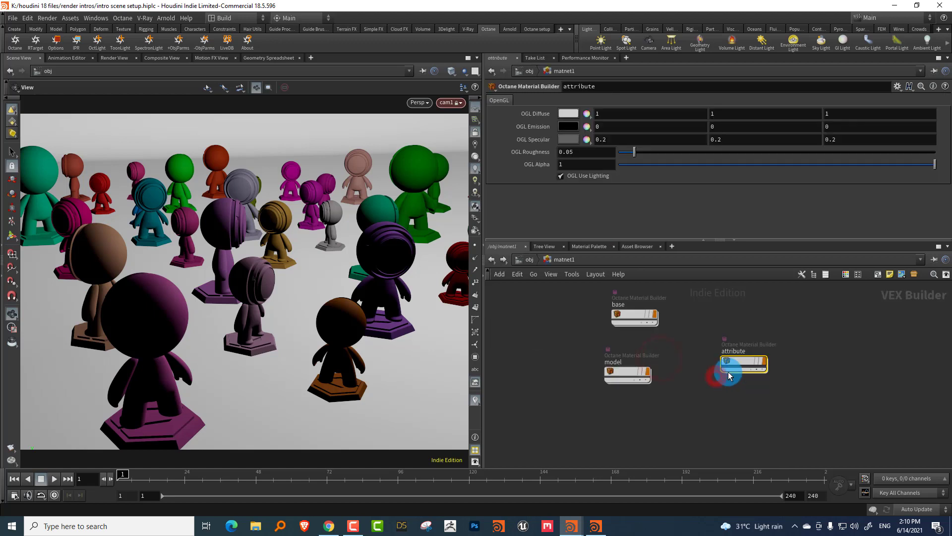
pyautogui.moveTo(677, 350); pyautogui.dragTo(658, 402, button='middle')
pyautogui.click(609, 323)
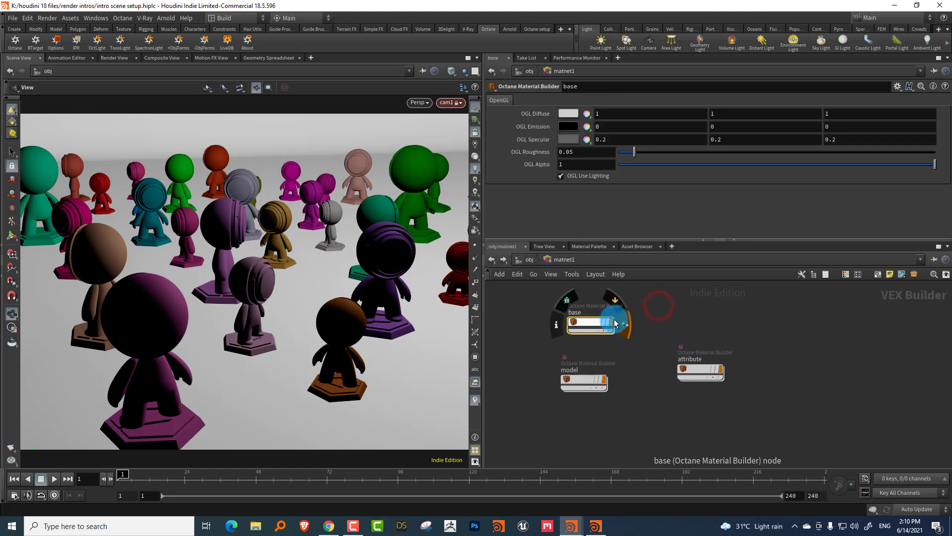
pyautogui.hotkey('ctrl', 'v')
pyautogui.moveTo(709, 323); pyautogui.dragTo(725, 318)
pyautogui.doubleClick(721, 317)
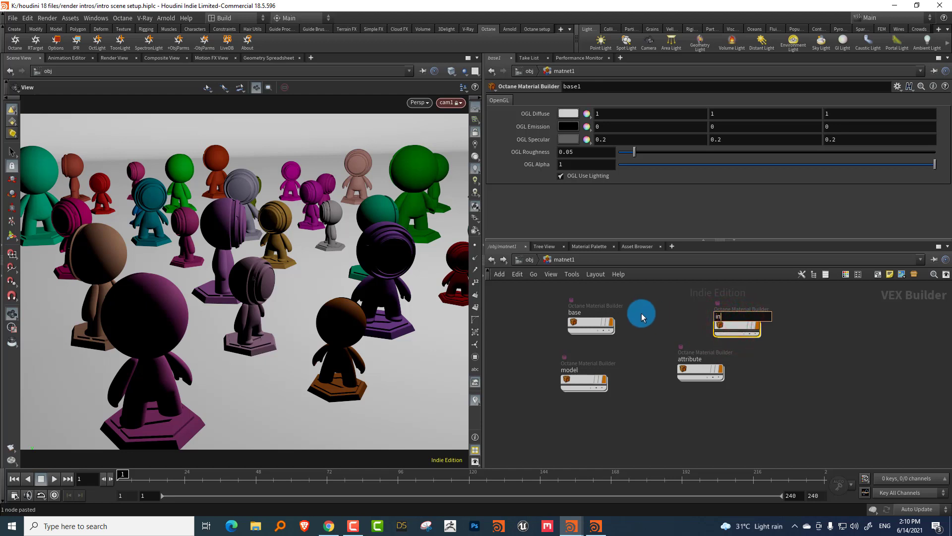
pyautogui.press('Return')
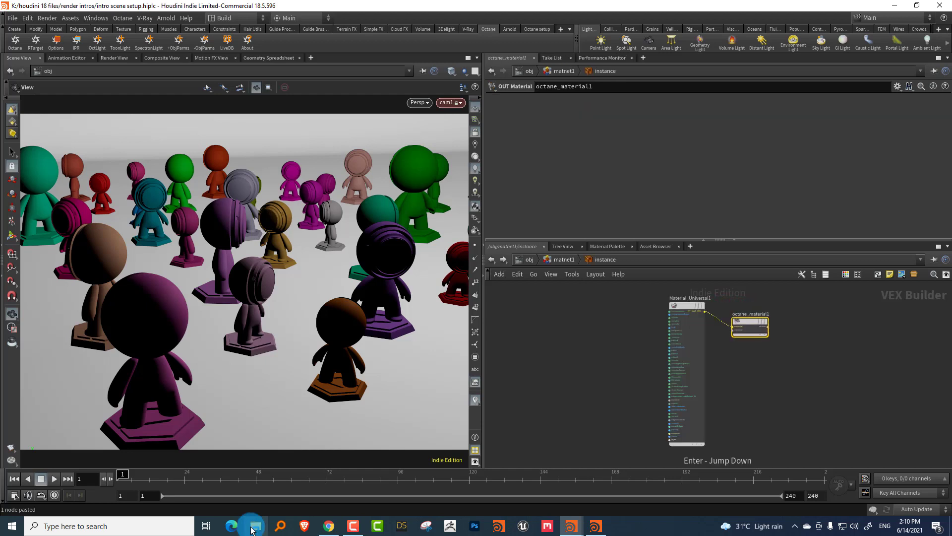
# Add a Texture Instance Color node to the instance shader network, beside the universal material.
pyautogui.scroll(3, 617, 348)
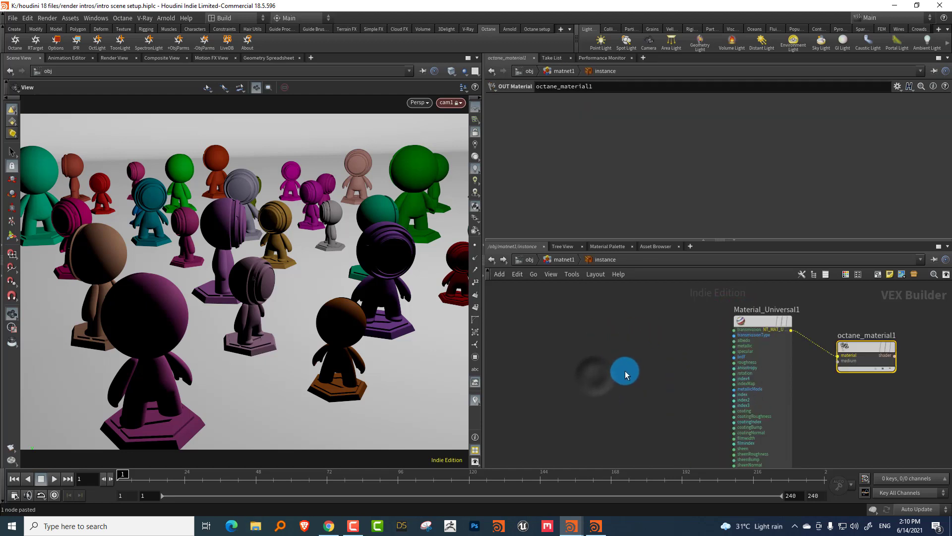
pyautogui.rightClick(628, 364)
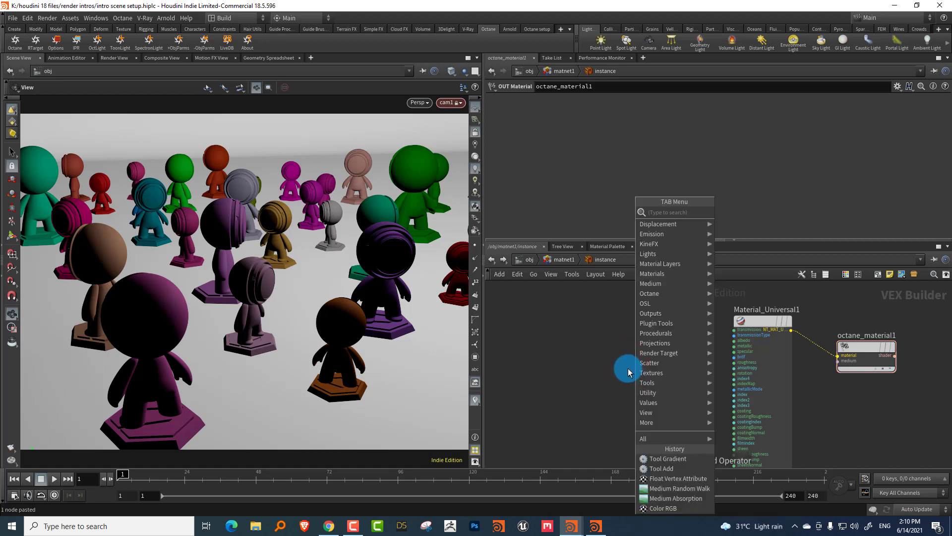
pyautogui.write('insta')
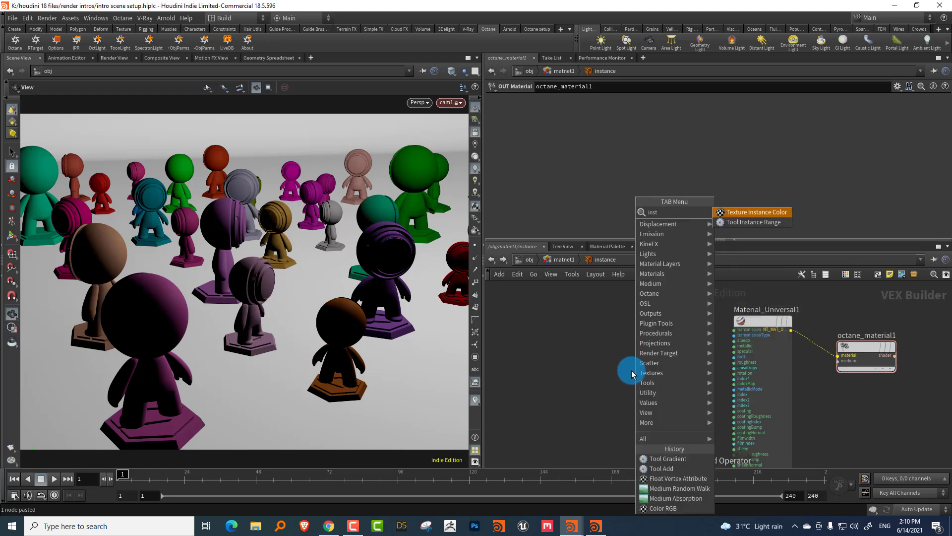
pyautogui.click(744, 216)
pyautogui.click(565, 344)
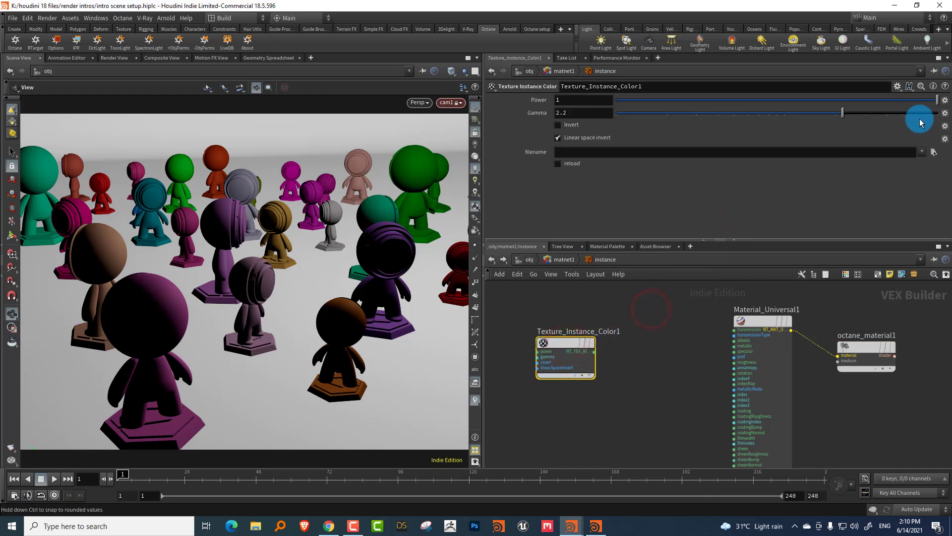
# Load L:/octane_stan/tex/rgb4k_map.ppm into the instance color texture and connect it to the universal material's albedo.
pyautogui.click(935, 152)
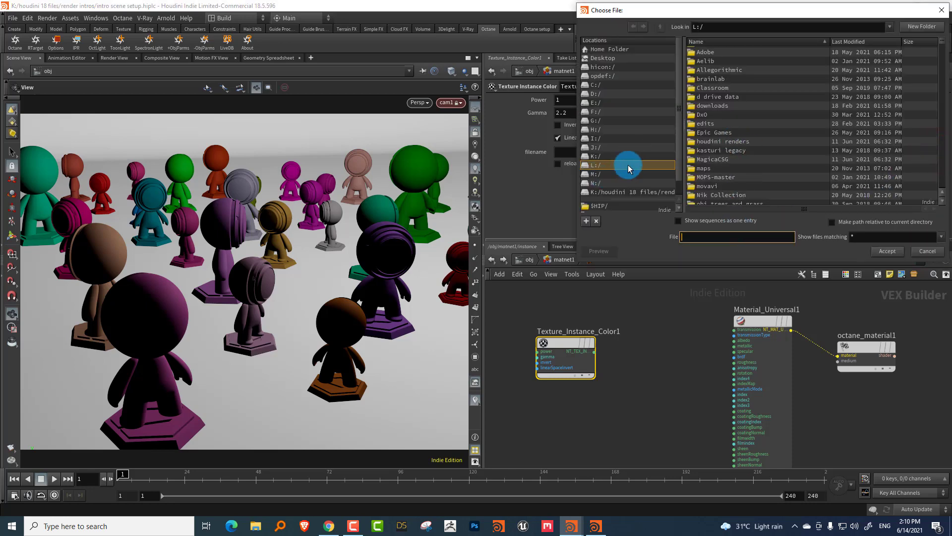
pyautogui.click(627, 166)
pyautogui.click(720, 128)
pyautogui.doubleClick(720, 128)
pyautogui.click(660, 26)
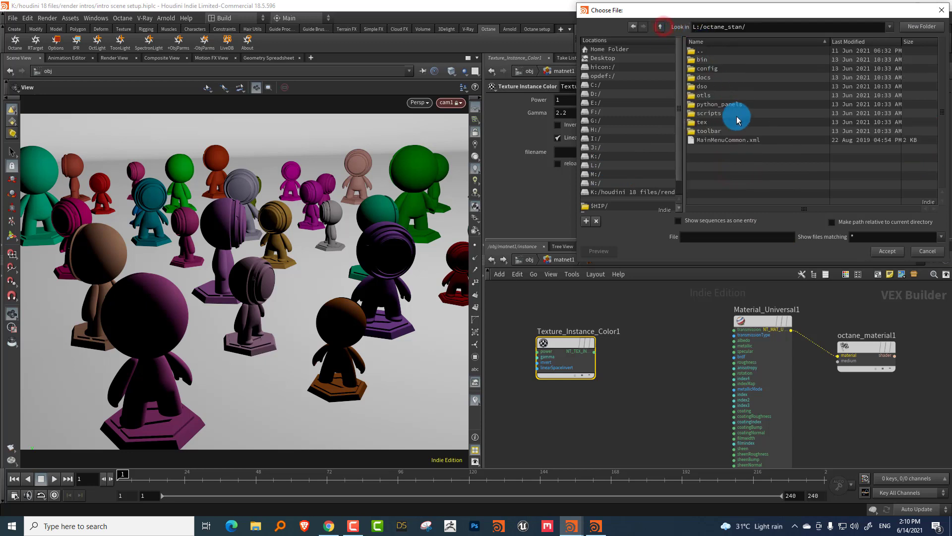
pyautogui.doubleClick(713, 128)
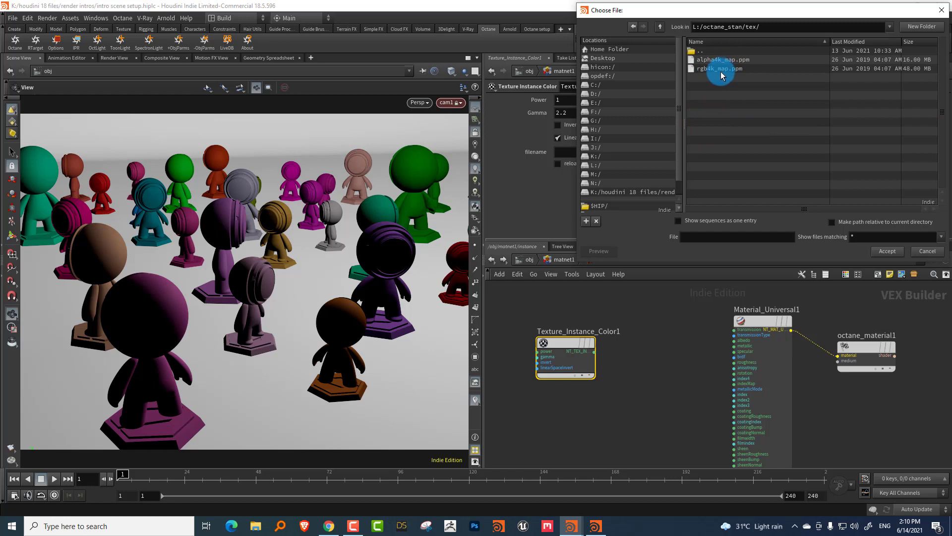
pyautogui.click(736, 72)
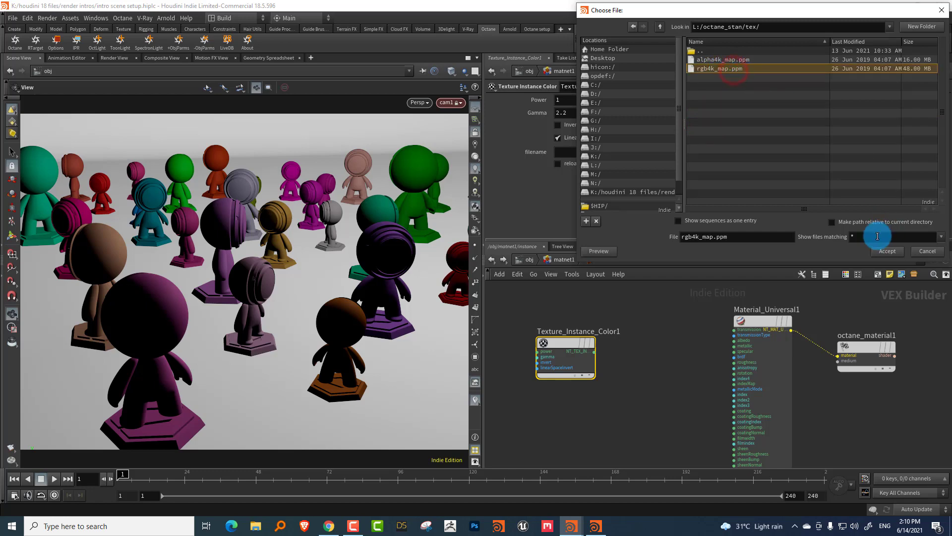
pyautogui.click(887, 251)
pyautogui.click(566, 356)
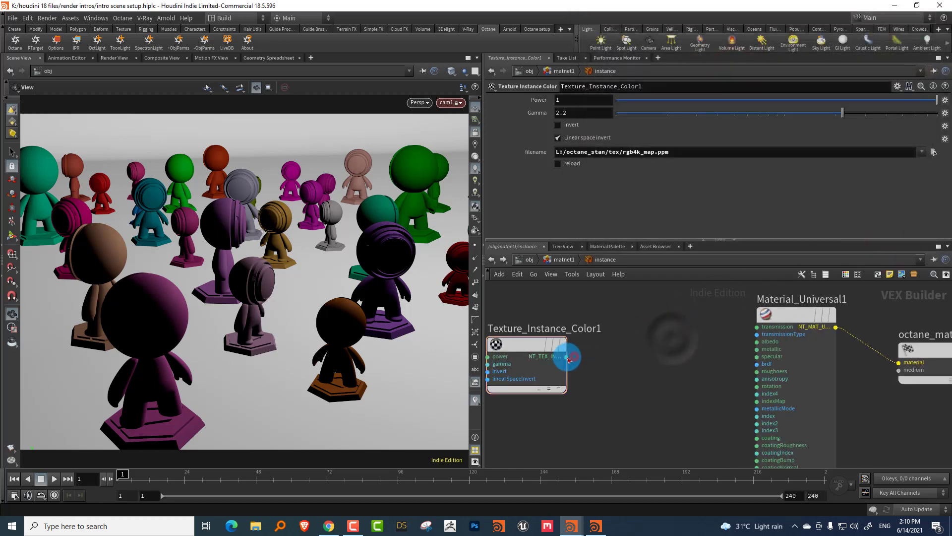
pyautogui.click(739, 341)
# Go back up to matnet1 and assign the instance material to the scattered figures in the viewport.
pyautogui.click(560, 259)
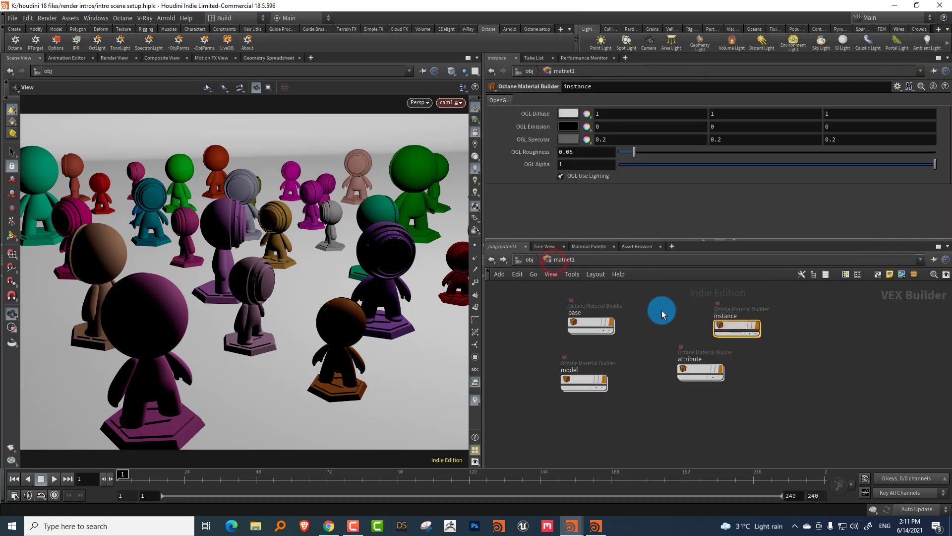
pyautogui.click(661, 310)
pyautogui.moveTo(737, 327); pyautogui.dragTo(400, 257)
# Return to the object level, select the instancng object, and enlarge the network editor pane.
pyautogui.click(531, 259)
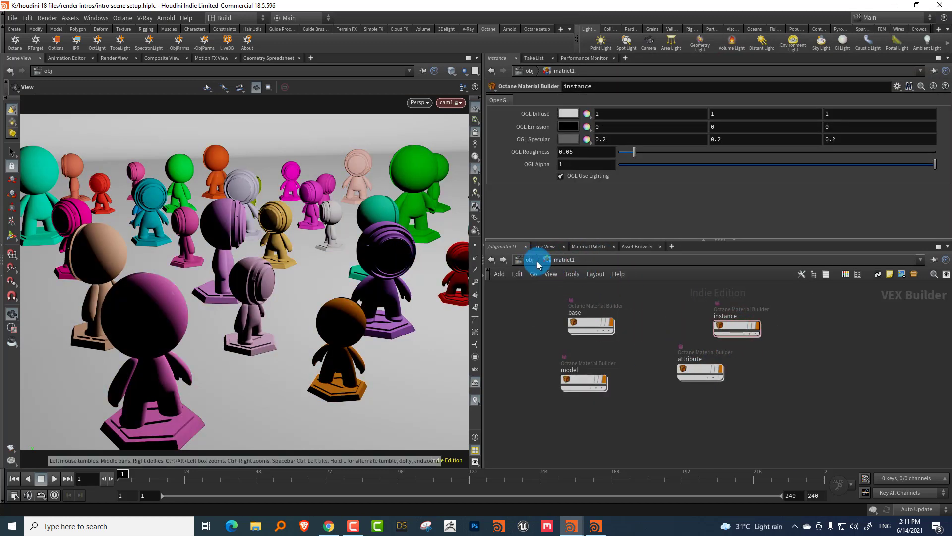
pyautogui.click(573, 298)
pyautogui.click(518, 409)
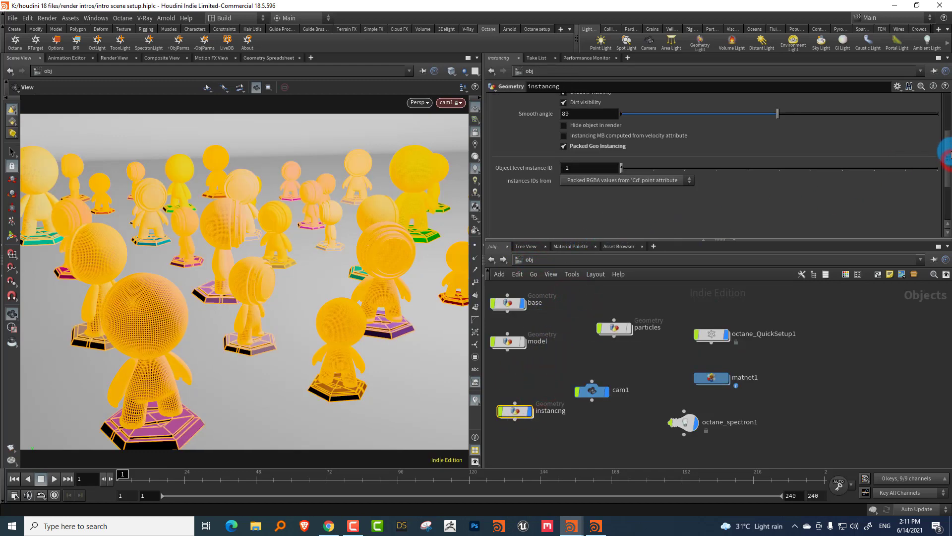
pyautogui.moveTo(947, 154); pyautogui.dragTo(942, 87)
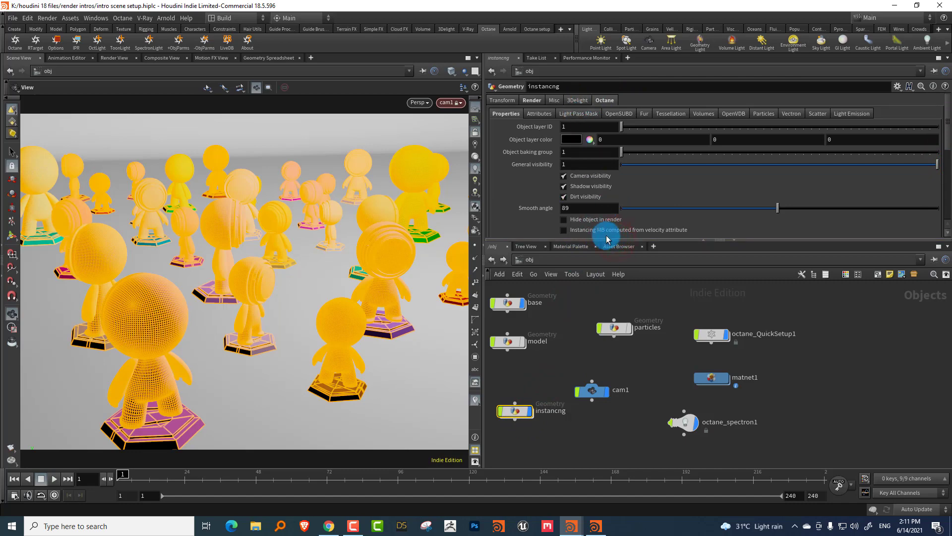
pyautogui.moveTo(609, 239); pyautogui.dragTo(615, 185)
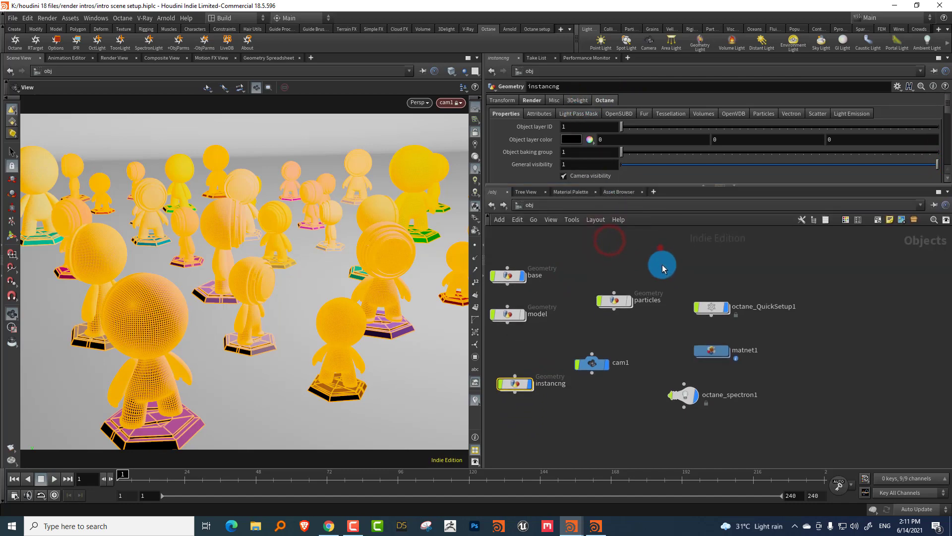
# Tidy the object network by repositioning the cam1 and instancng nodes.
pyautogui.click(660, 248)
pyautogui.moveTo(627, 255); pyautogui.dragTo(685, 248, button='middle')
pyautogui.moveTo(646, 359); pyautogui.dragTo(670, 366)
pyautogui.click(655, 248)
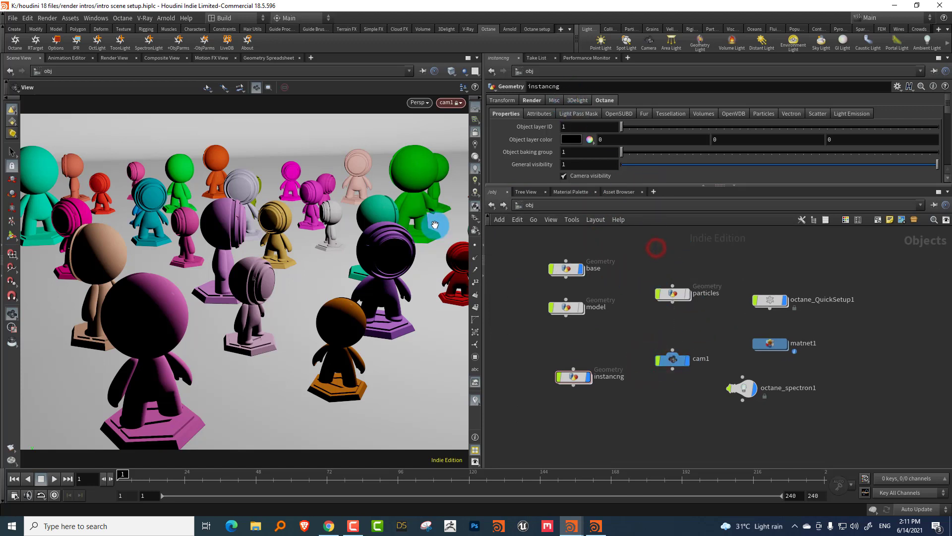
pyautogui.click(632, 255)
pyautogui.moveTo(580, 383); pyautogui.dragTo(571, 384)
pyautogui.click(610, 340)
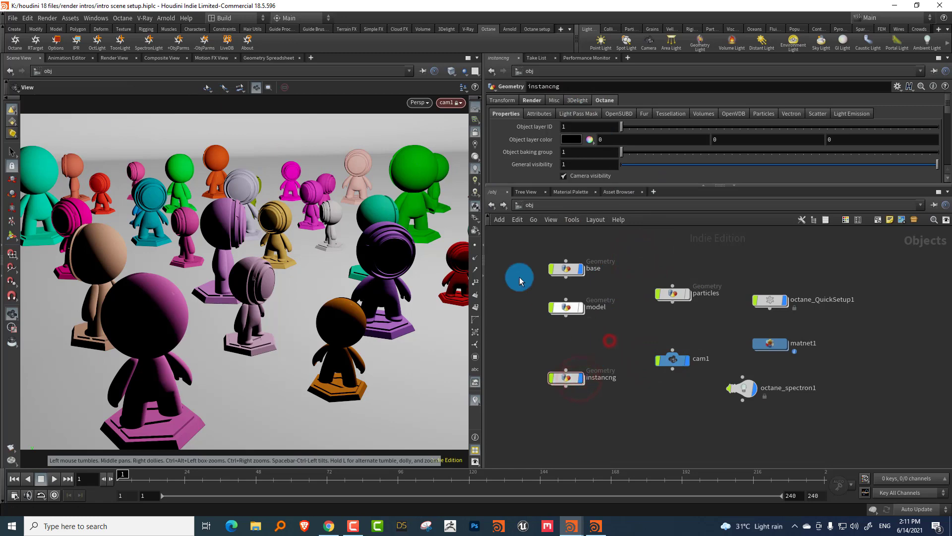
# Start the Octane IPR preview of the colored instances, dismiss the error dialog, and space out the model and instancng nodes.
pyautogui.click(77, 44)
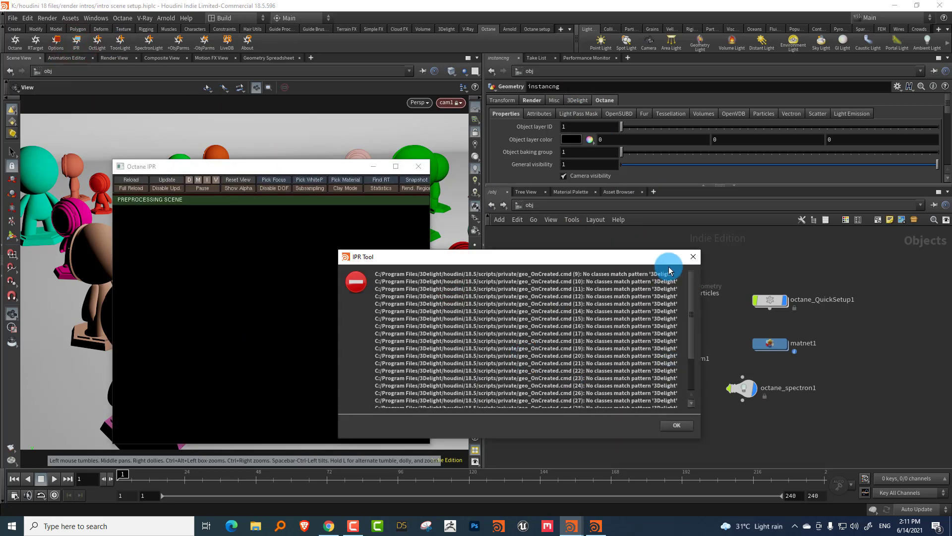
pyautogui.click(685, 261)
pyautogui.click(363, 182)
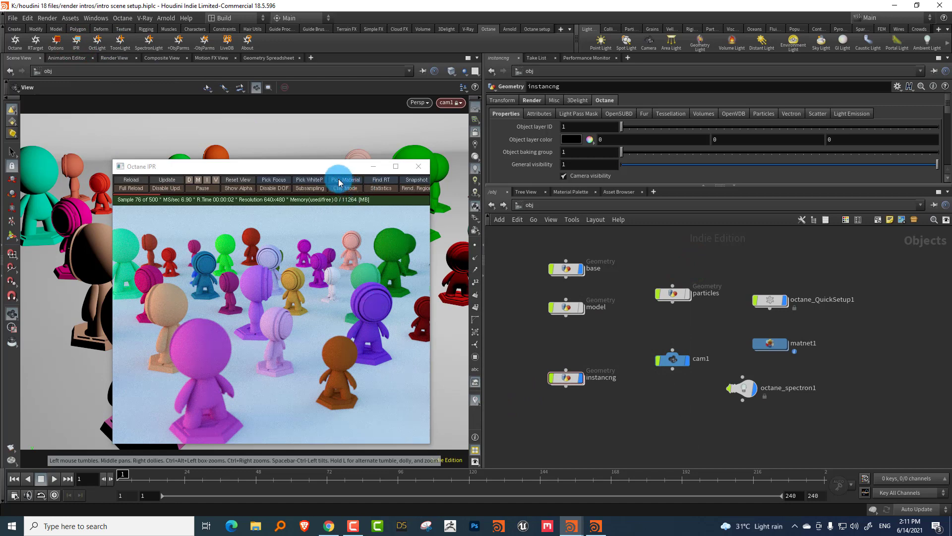
pyautogui.moveTo(342, 167); pyautogui.dragTo(340, 138)
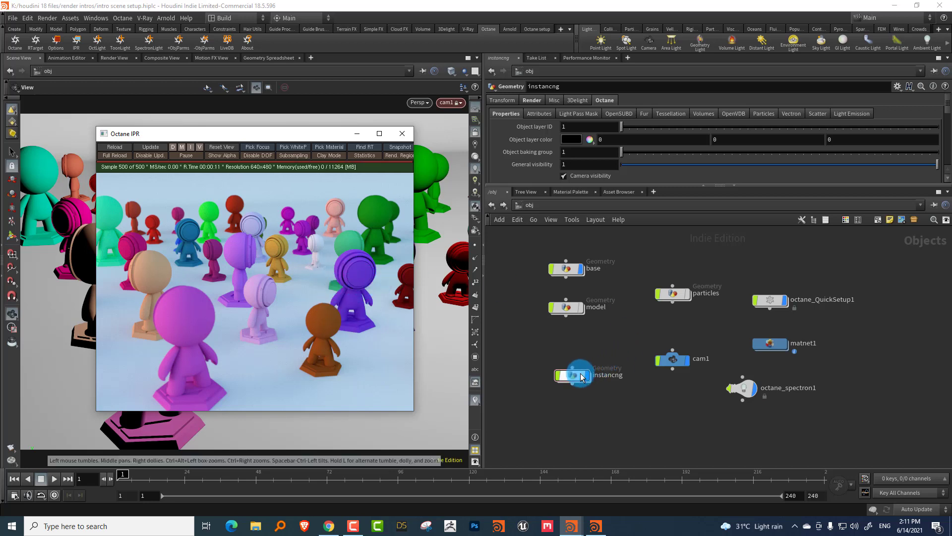
pyautogui.moveTo(582, 377); pyautogui.dragTo(585, 346)
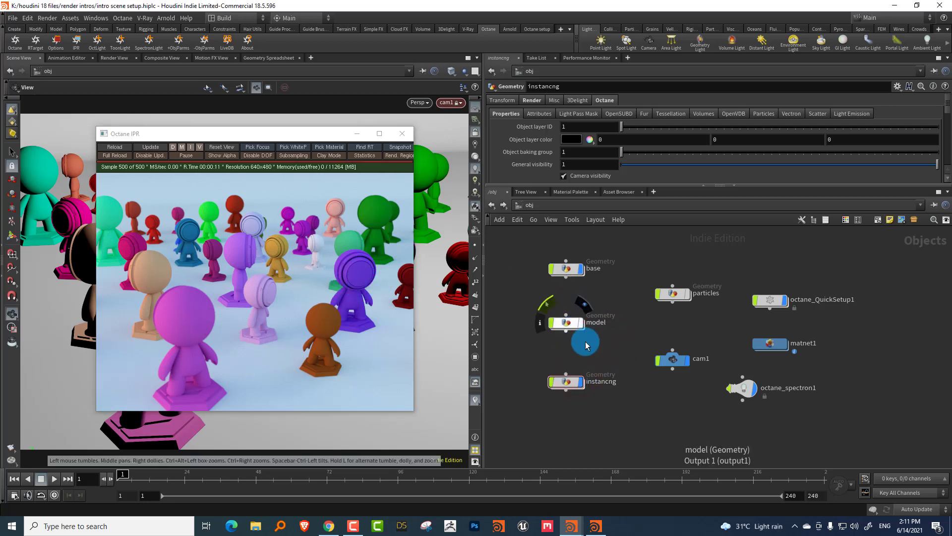
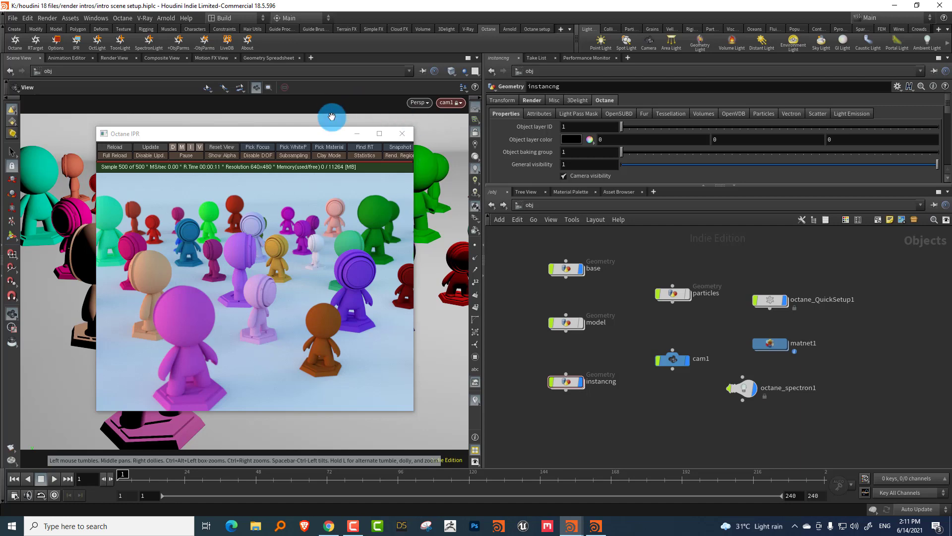
# Close the render preview, hide the instancng object, and display the particles object framed in the camera view.
pyautogui.click(429, 126)
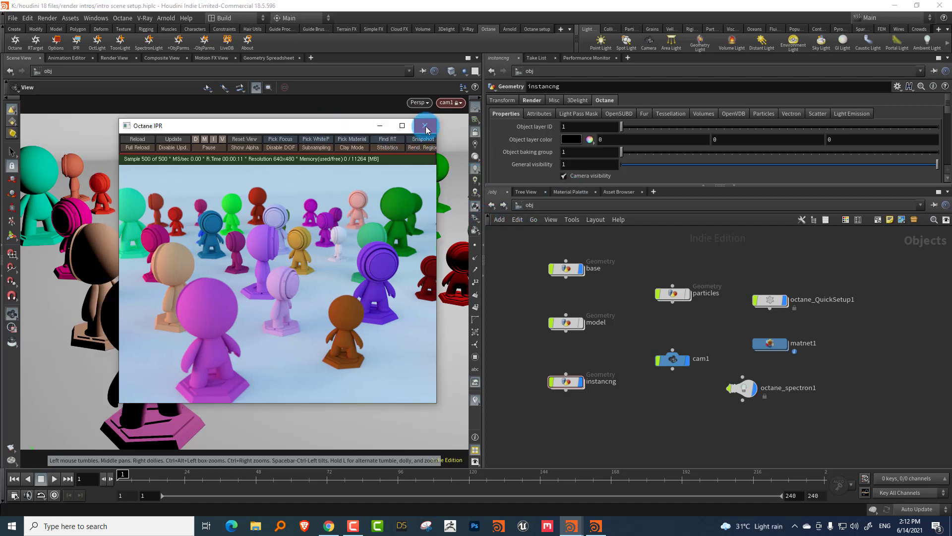
pyautogui.click(580, 381)
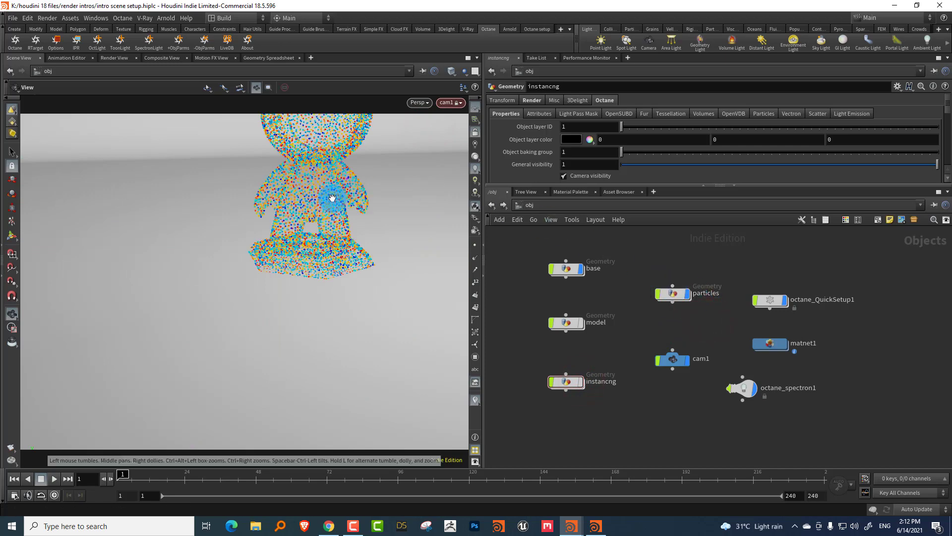
pyautogui.moveTo(310, 223); pyautogui.dragTo(276, 233)
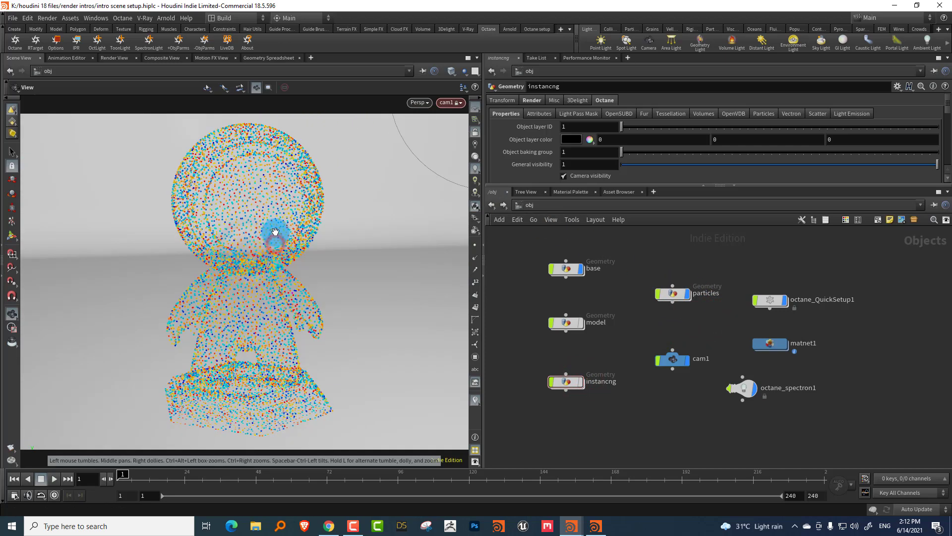
# Duplicate the instance material inside matnet1 and rename the copy particles.
pyautogui.doubleClick(773, 343)
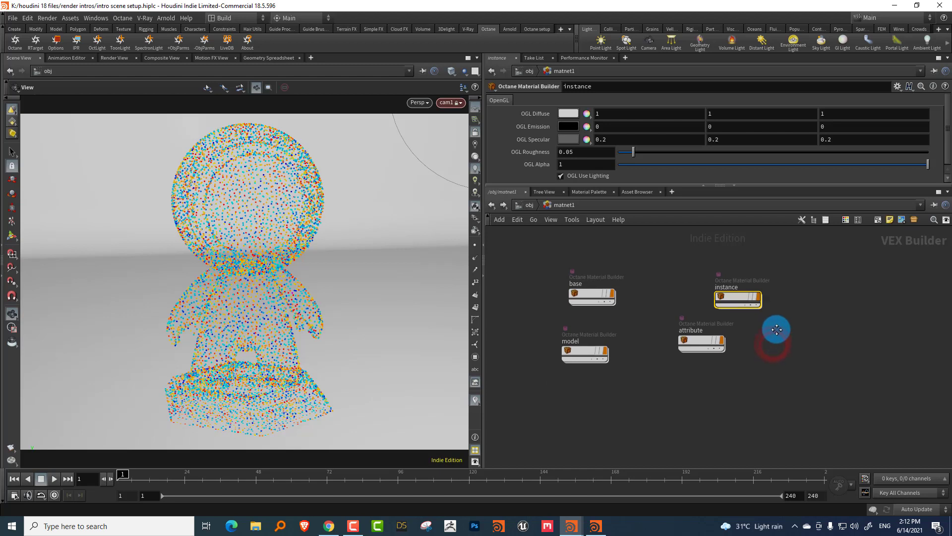
pyautogui.moveTo(704, 267); pyautogui.dragTo(774, 309)
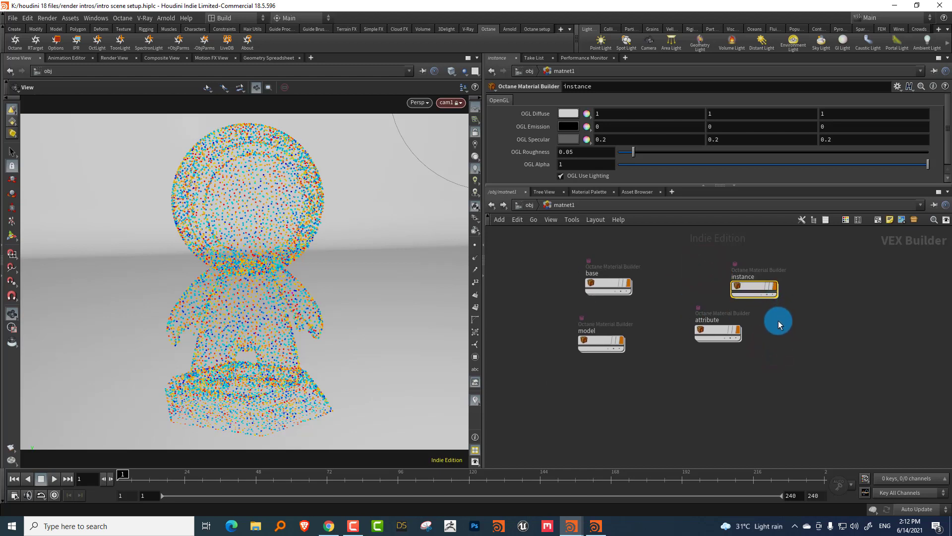
pyautogui.hotkey('ctrl', 'c')
pyautogui.hotkey('ctrl', 'v')
pyautogui.click(742, 385)
pyautogui.doubleClick(760, 380)
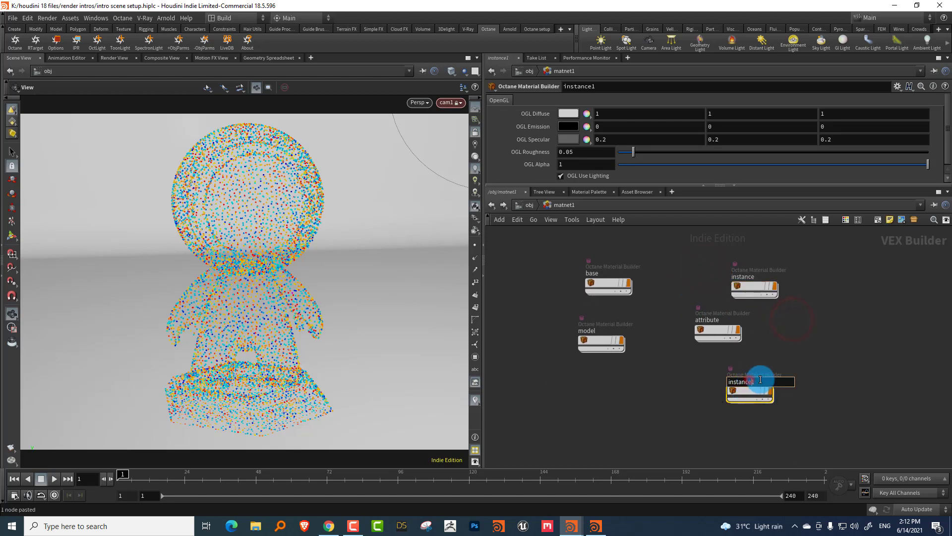
pyautogui.write('particles')
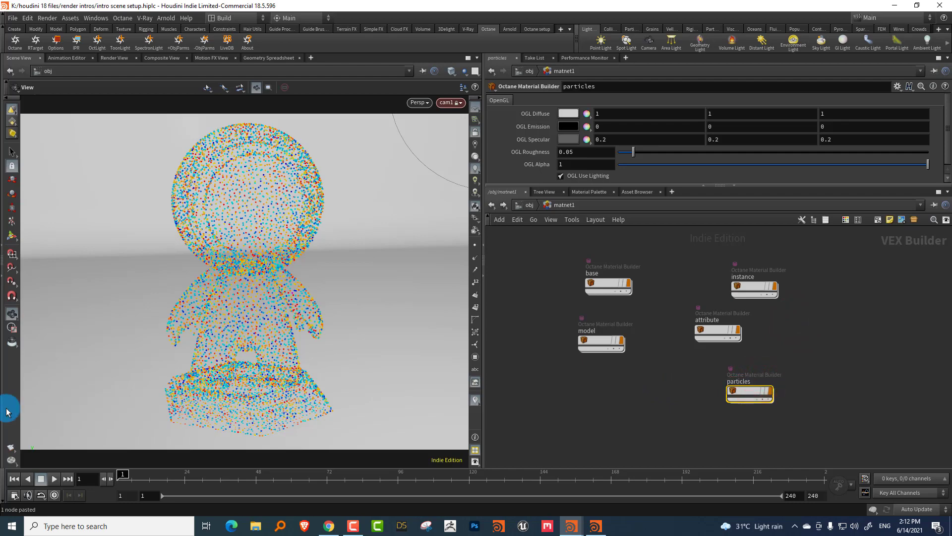
pyautogui.click(425, 421)
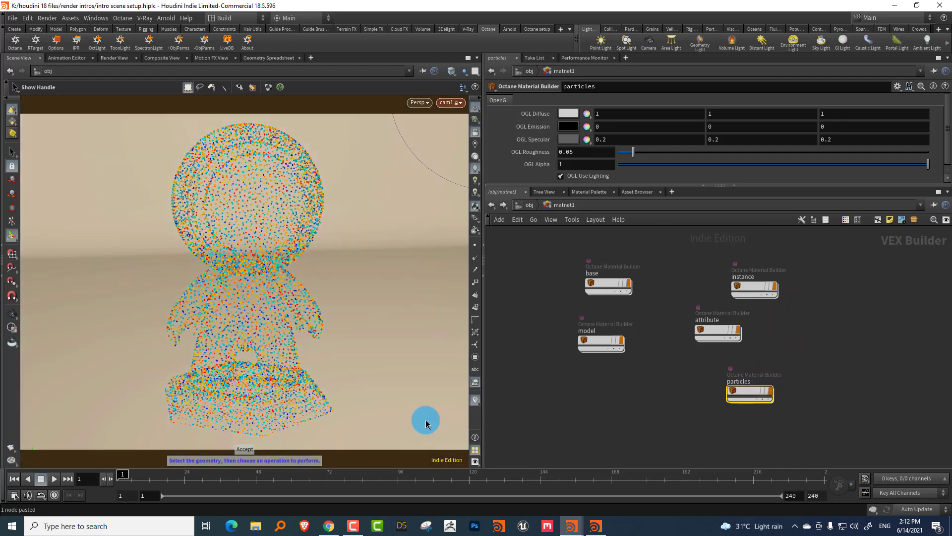
# Open the particles material and delete its Texture Instance Color node.
pyautogui.click(736, 371)
pyautogui.doubleClick(743, 397)
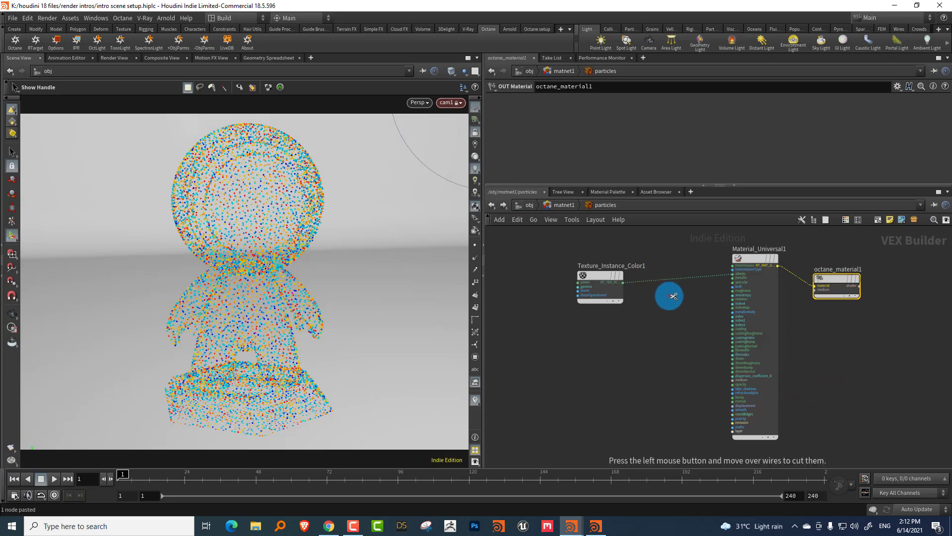
pyautogui.moveTo(662, 249); pyautogui.dragTo(594, 324)
pyautogui.press('Delete')
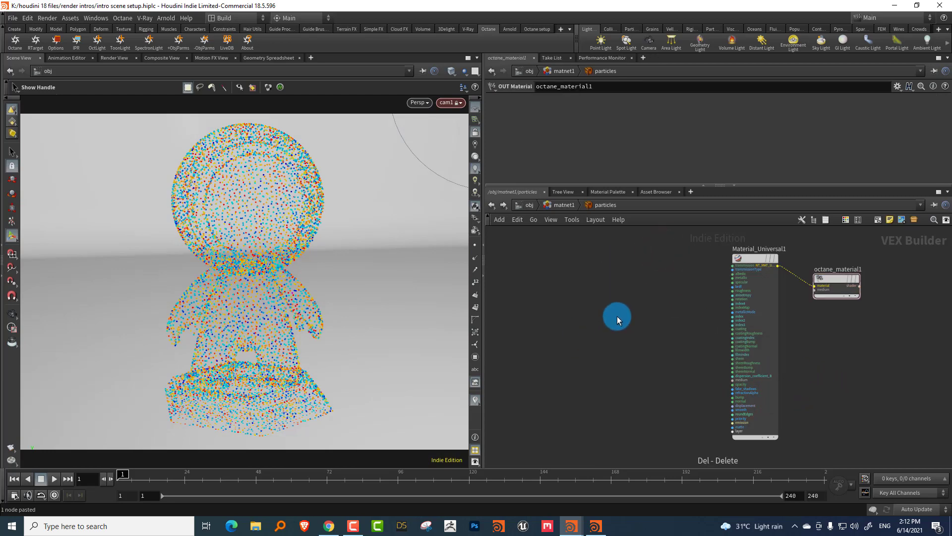
# Add a Color Vertex Attribute node beside the Universal material.
pyautogui.scroll(3, 638, 282)
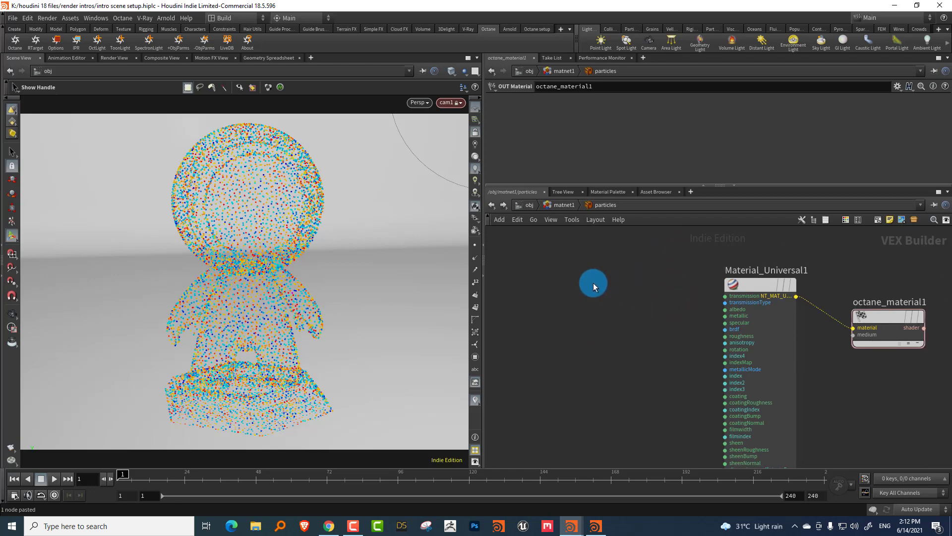
pyautogui.press('Tab')
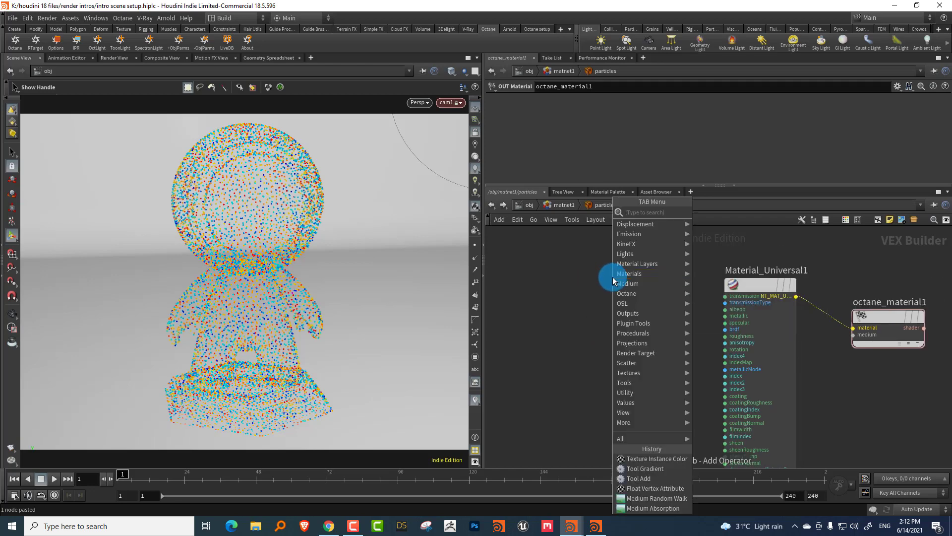
pyautogui.write('colo')
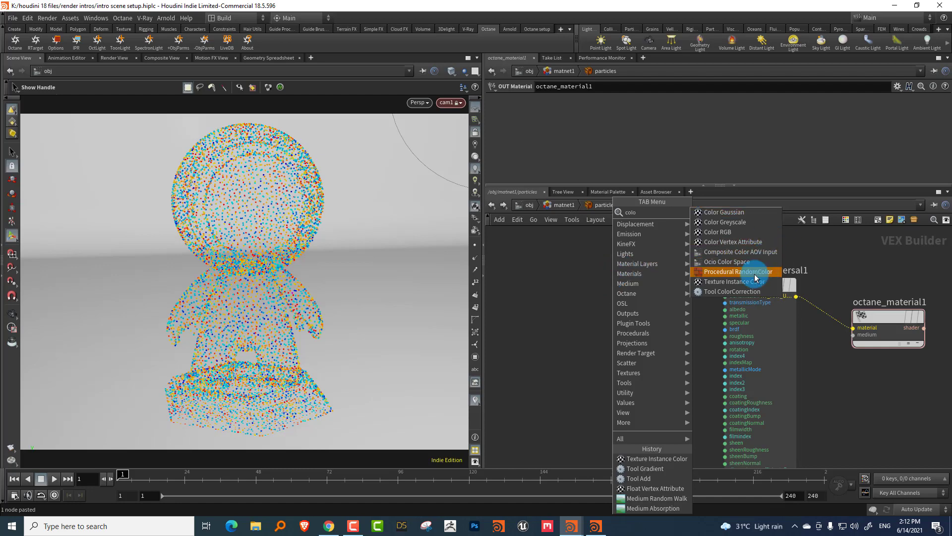
pyautogui.click(570, 304)
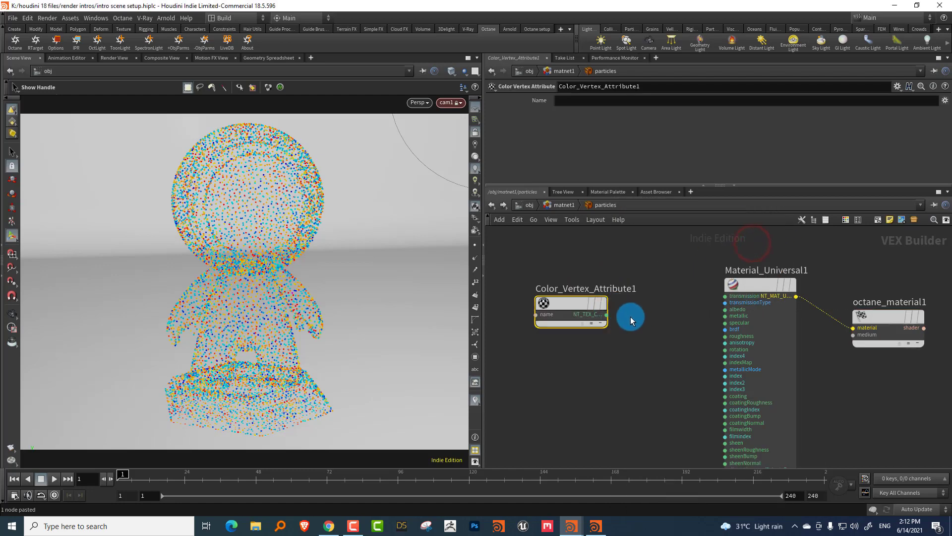
# Set the Color Vertex Attribute's name to Cd and connect it to the Universal material's albedo input.
pyautogui.click(585, 101)
pyautogui.write('Cd')
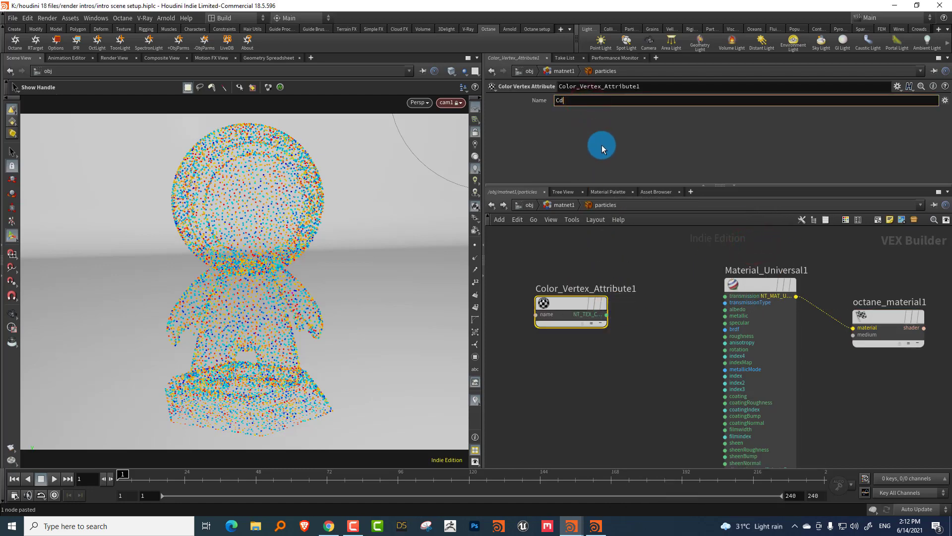
pyautogui.press('Return')
pyautogui.moveTo(610, 315); pyautogui.dragTo(724, 309)
# Return to the object level and assign the material /obj/matnet1/particles to the particles object.
pyautogui.click(571, 206)
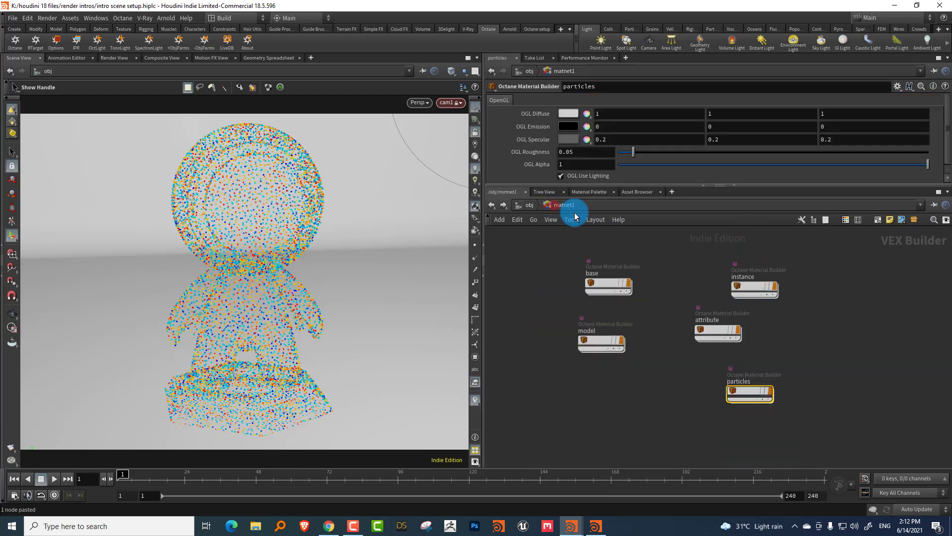
pyautogui.click(529, 205)
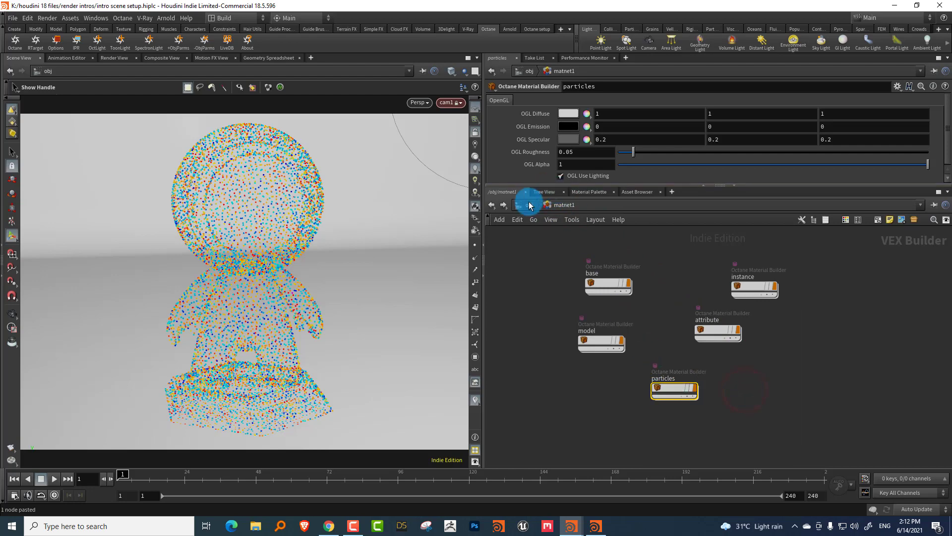
pyautogui.moveTo(706, 257); pyautogui.dragTo(706, 257)
pyautogui.click(531, 100)
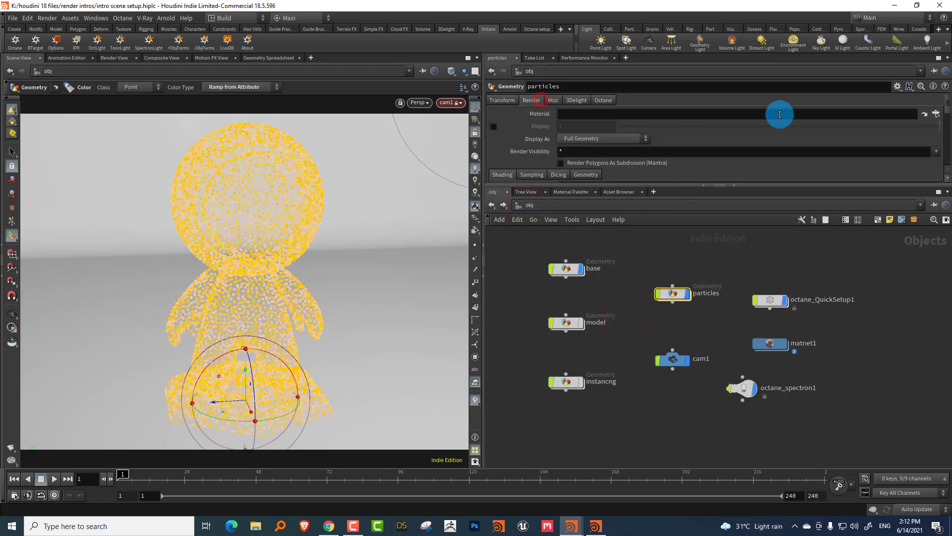
pyautogui.click(926, 113)
pyautogui.click(883, 125)
pyautogui.click(859, 198)
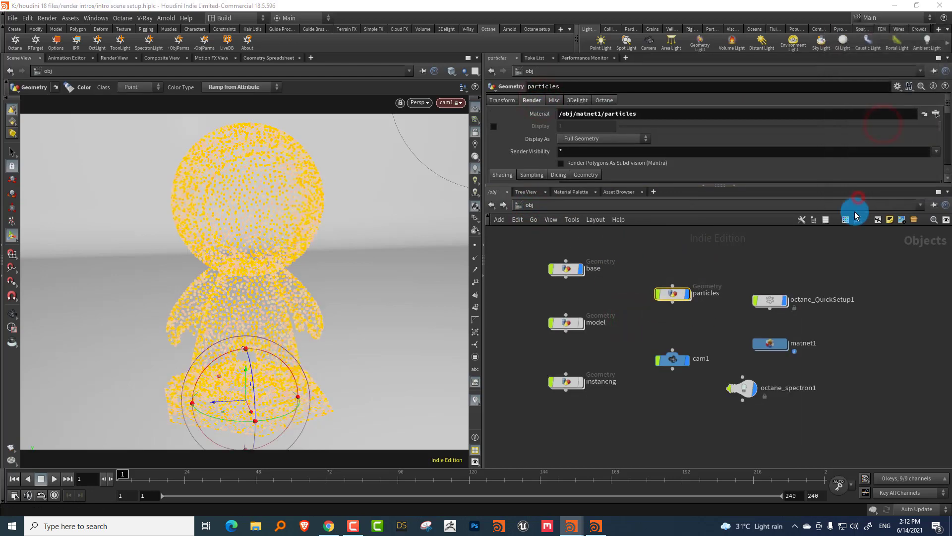
# Export Cd as a point vector attribute in the particles object's Octane attribute settings.
pyautogui.click(728, 263)
pyautogui.click(674, 294)
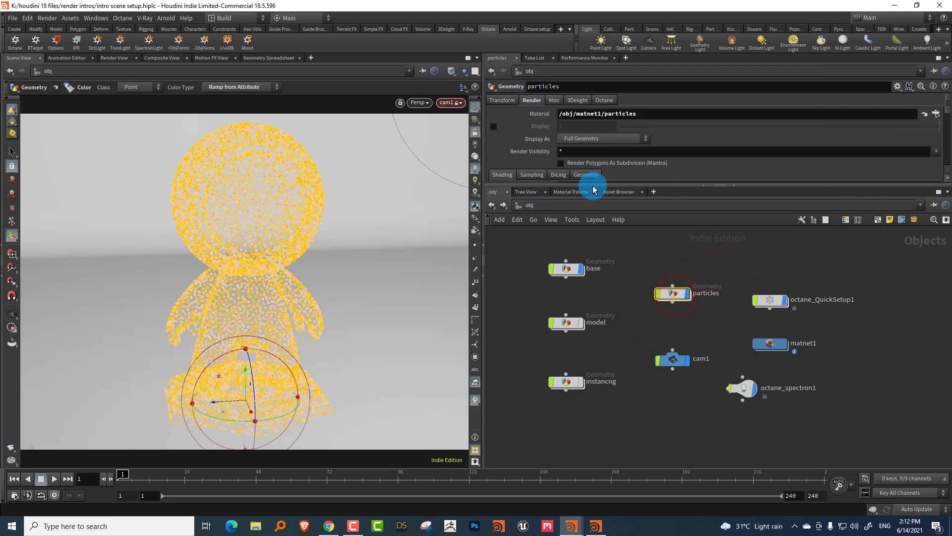
pyautogui.moveTo(612, 192); pyautogui.dragTo(614, 264)
pyautogui.click(604, 100)
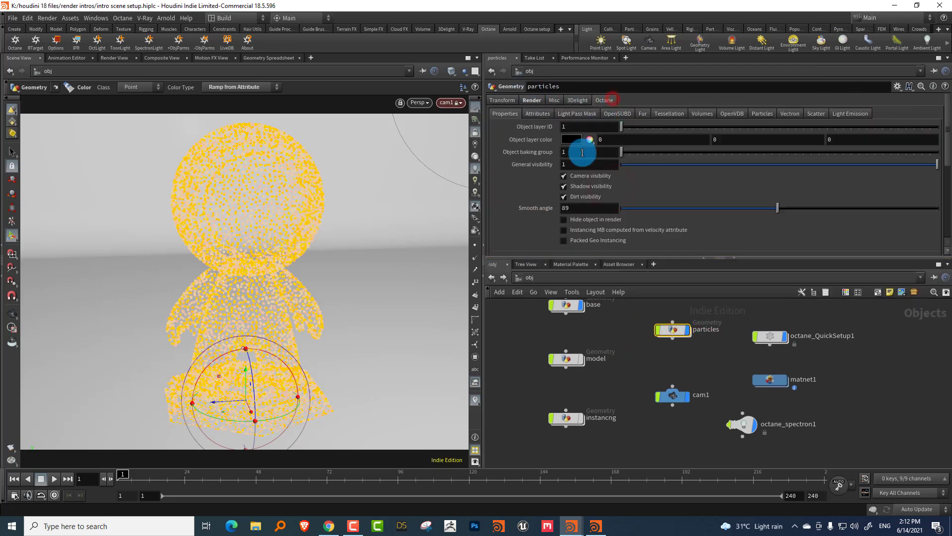
pyautogui.click(538, 113)
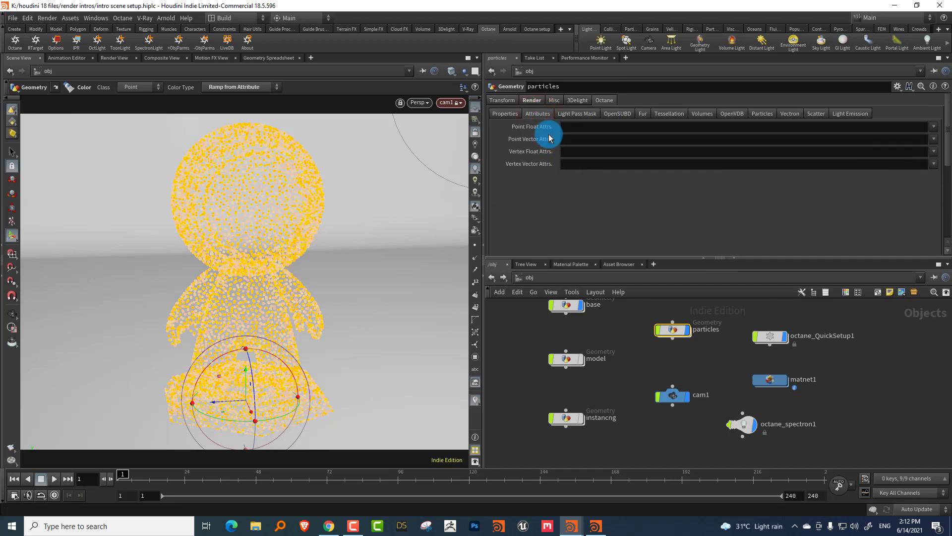
pyautogui.click(935, 140)
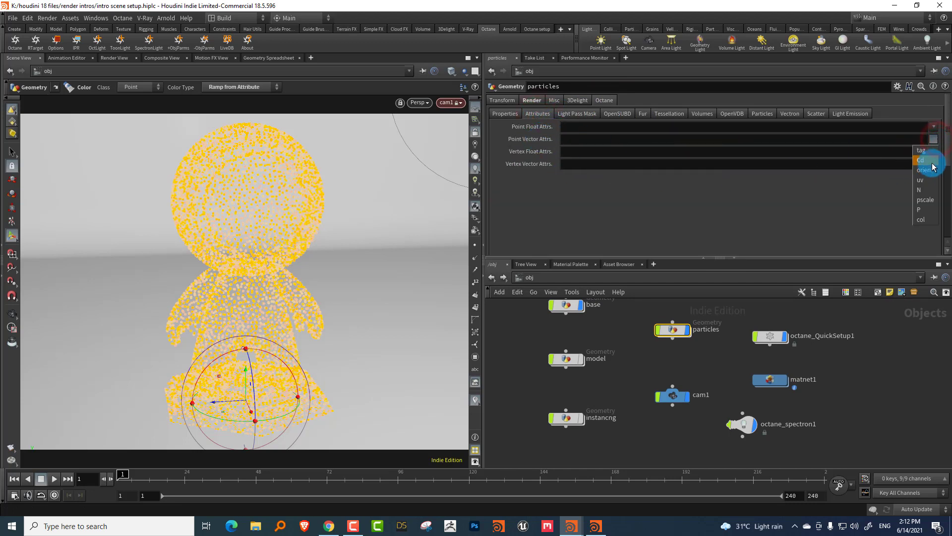
pyautogui.click(931, 163)
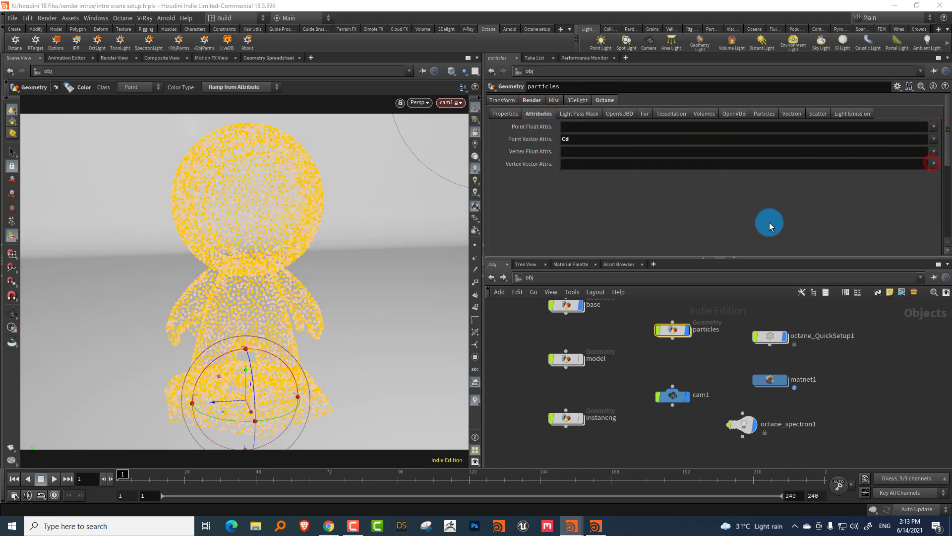
# Enable rendering as sphere particles for the particles object, then deselect it.
pyautogui.click(764, 115)
pyautogui.click(601, 127)
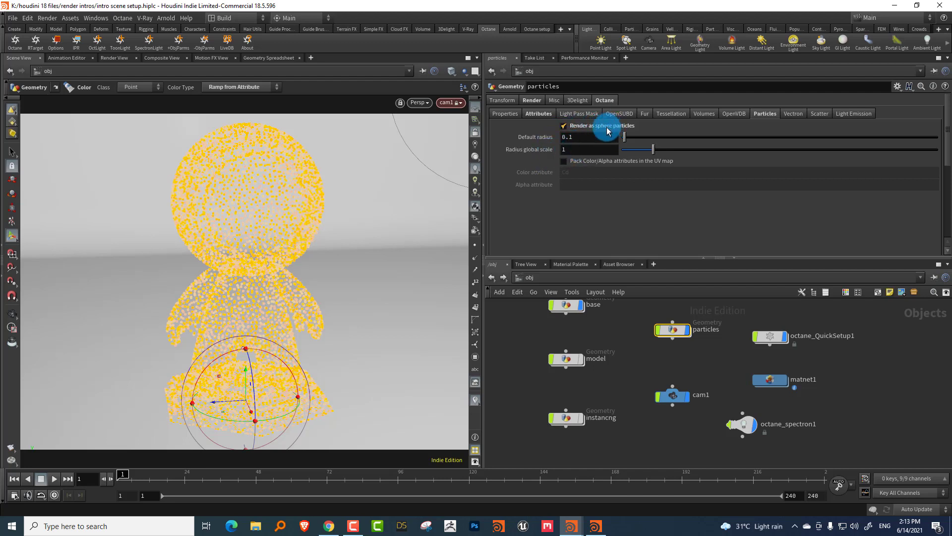
pyautogui.click(629, 324)
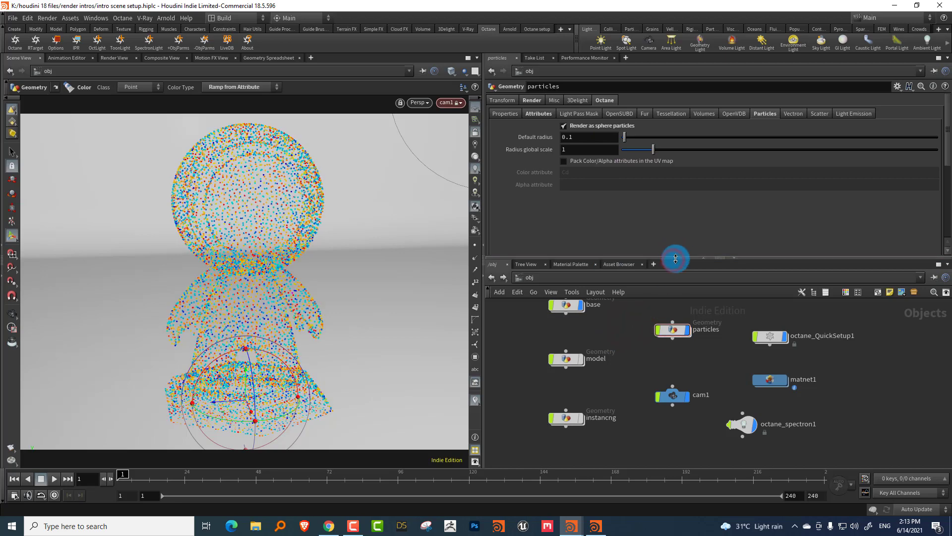
# Enlarge the network editor pane and start the Octane IPR preview of the colored particles.
pyautogui.moveTo(676, 259); pyautogui.dragTo(676, 203)
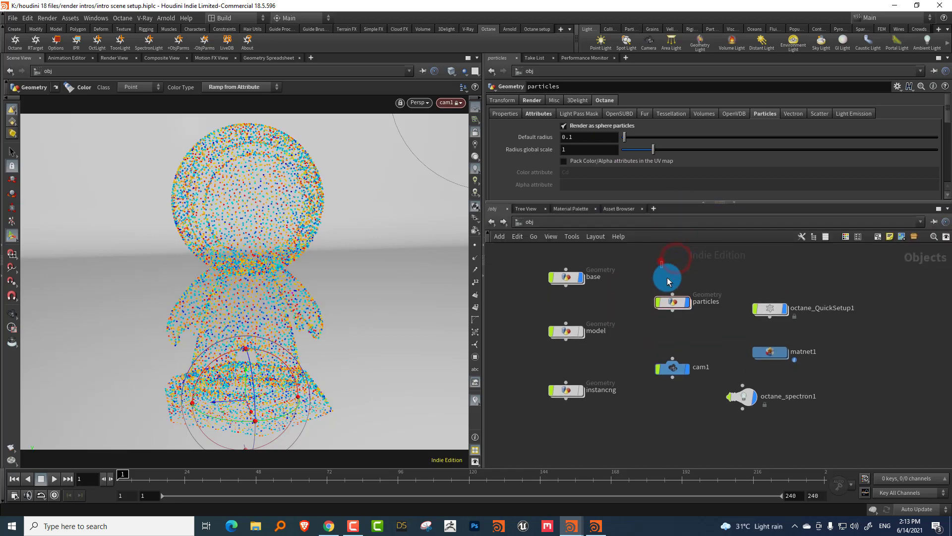
pyautogui.click(77, 48)
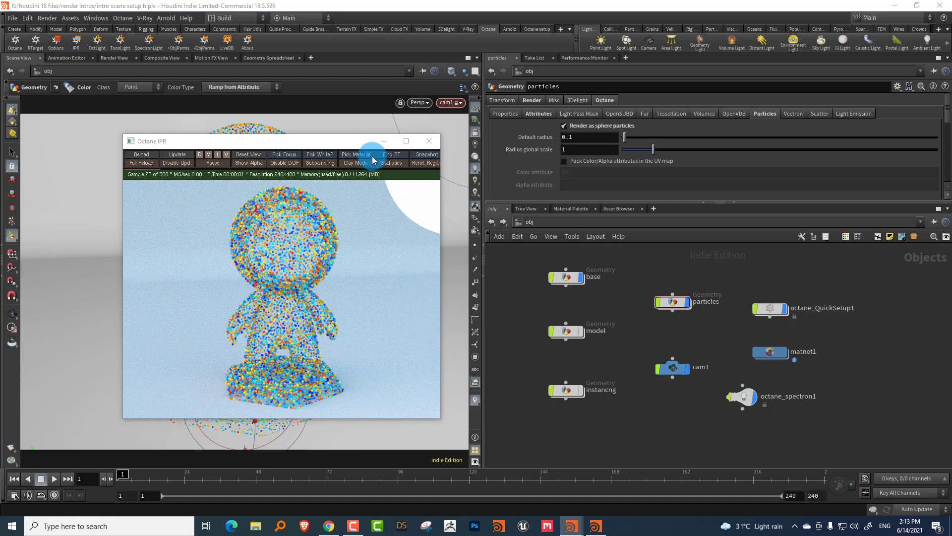
pyautogui.moveTo(353, 140); pyautogui.dragTo(340, 161)
# Open the particles object's network and space the sphere1, copytopoints1 and color1 nodes apart.
pyautogui.click(674, 302)
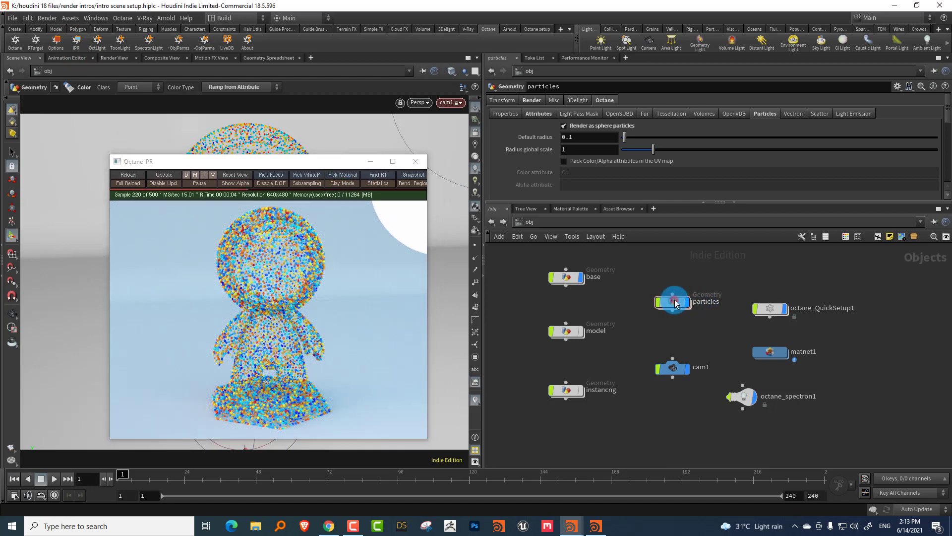
pyautogui.doubleClick(676, 303)
pyautogui.moveTo(697, 410); pyautogui.dragTo(653, 373, button='middle')
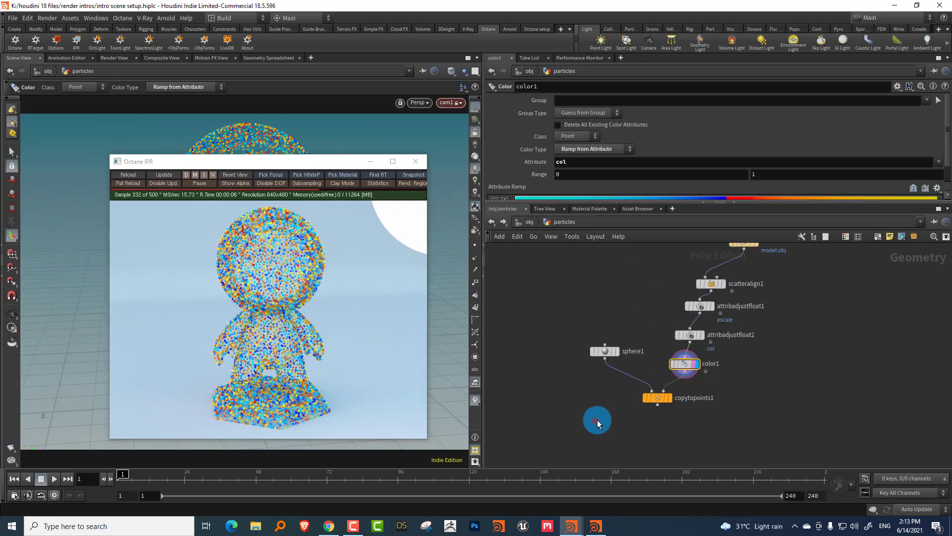
pyautogui.moveTo(595, 421); pyautogui.dragTo(659, 343)
pyautogui.moveTo(657, 398); pyautogui.dragTo(649, 459)
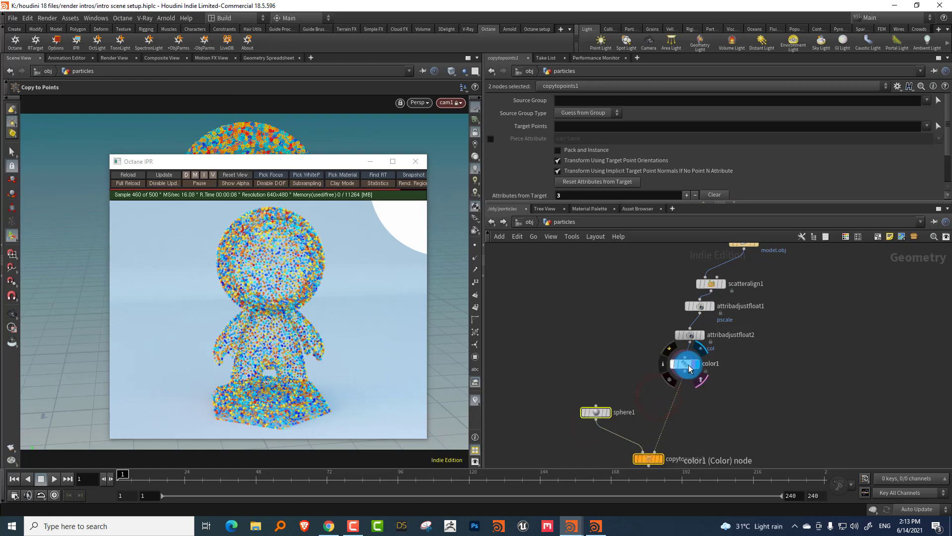
pyautogui.moveTo(689, 366); pyautogui.dragTo(699, 365)
# Set the col attribute adjustment in attribadjustfloat2 to Noise and advance to frame 2 to refresh the render preview.
pyautogui.moveTo(733, 325); pyautogui.dragTo(678, 334)
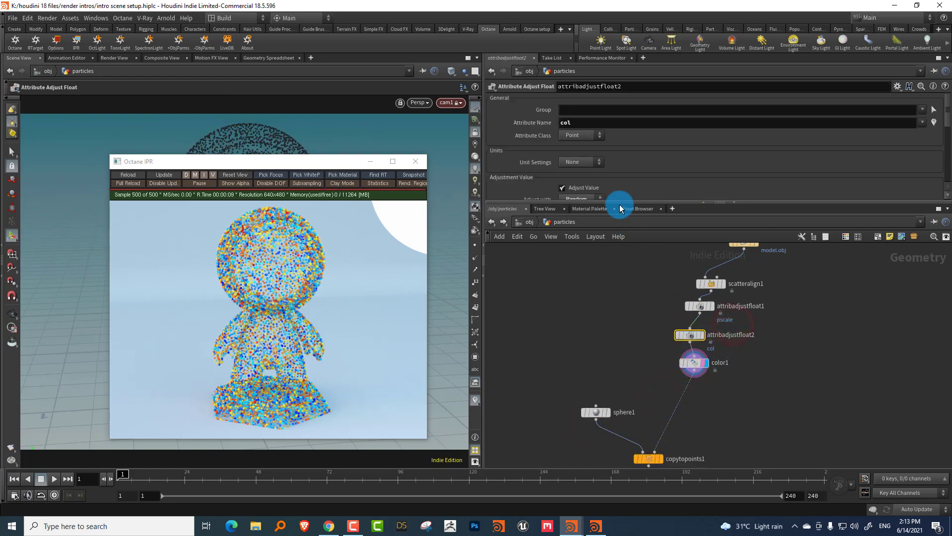
pyautogui.moveTo(617, 203); pyautogui.dragTo(615, 266)
pyautogui.click(577, 199)
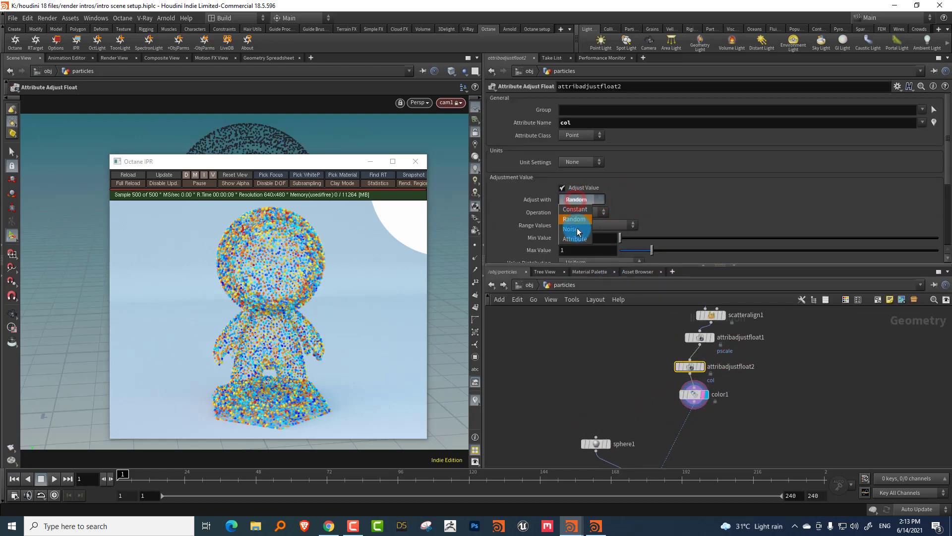
pyautogui.click(571, 219)
pyautogui.moveTo(328, 162); pyautogui.dragTo(558, 110)
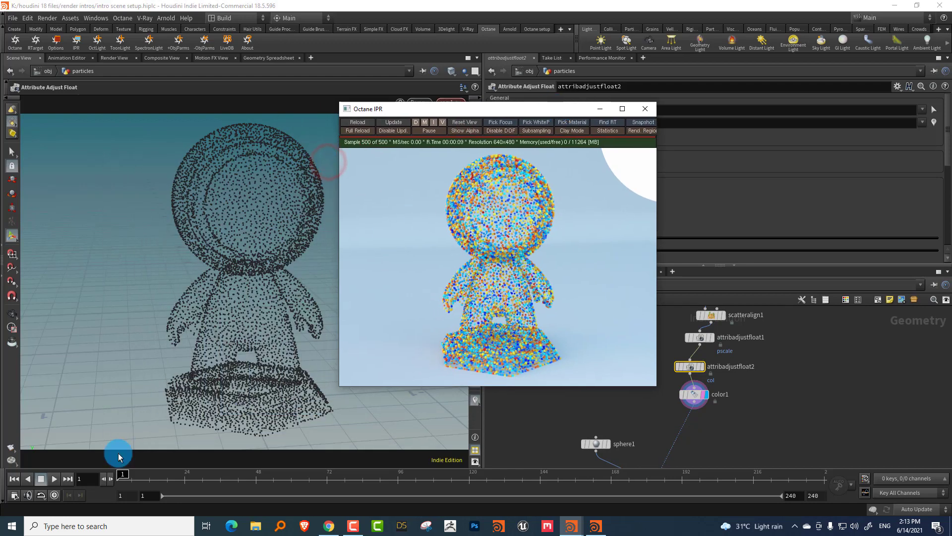
pyautogui.click(112, 478)
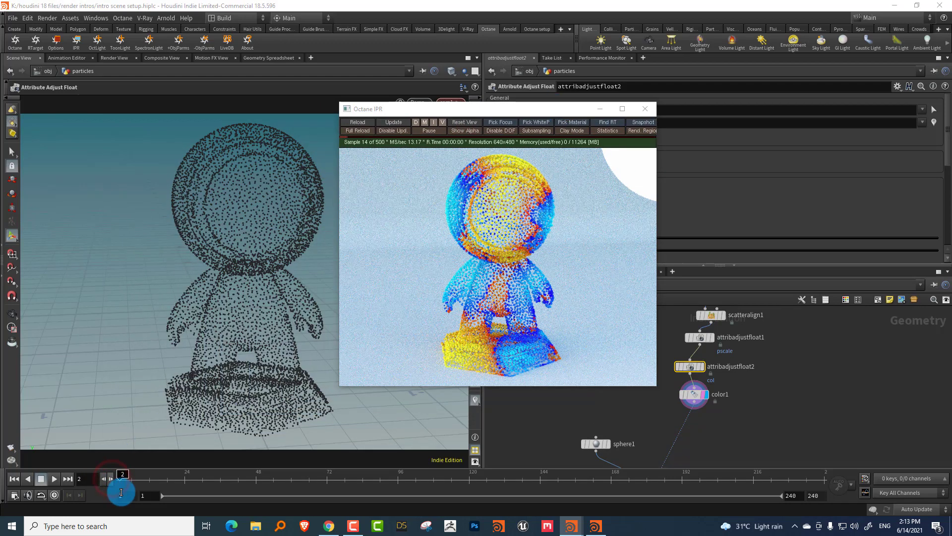
pyautogui.moveTo(522, 108); pyautogui.dragTo(290, 136)
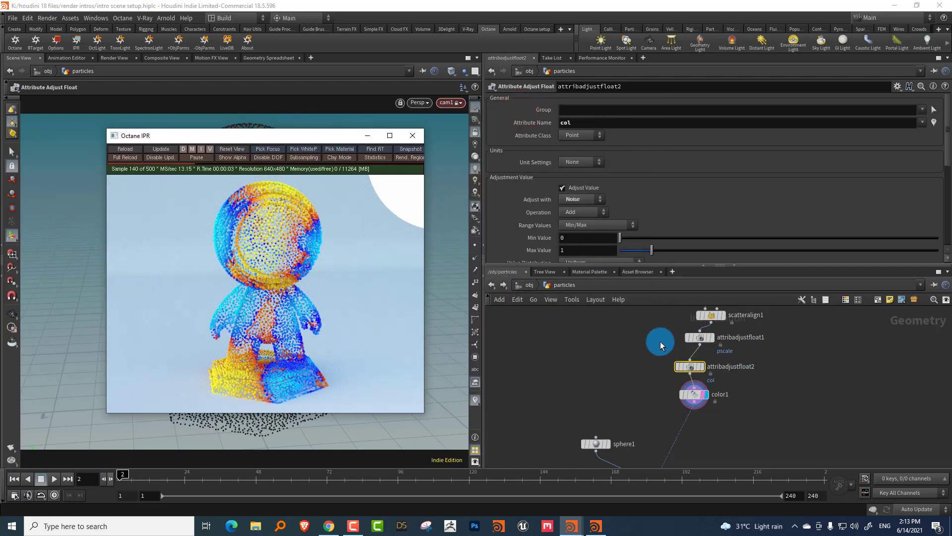
# Set the pscale adjustment in attribadjustfloat1 to Noise with the Multiply operation.
pyautogui.click(700, 337)
pyautogui.click(580, 199)
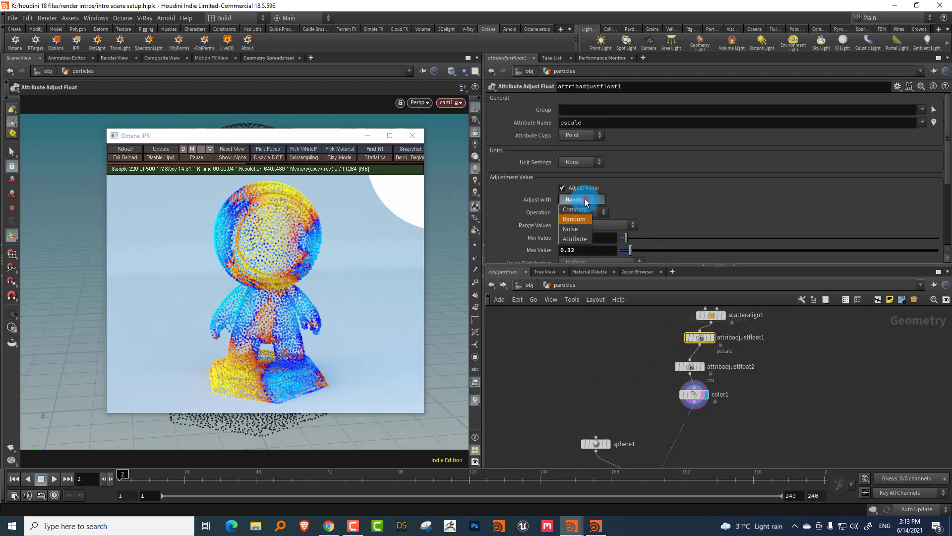
pyautogui.click(578, 220)
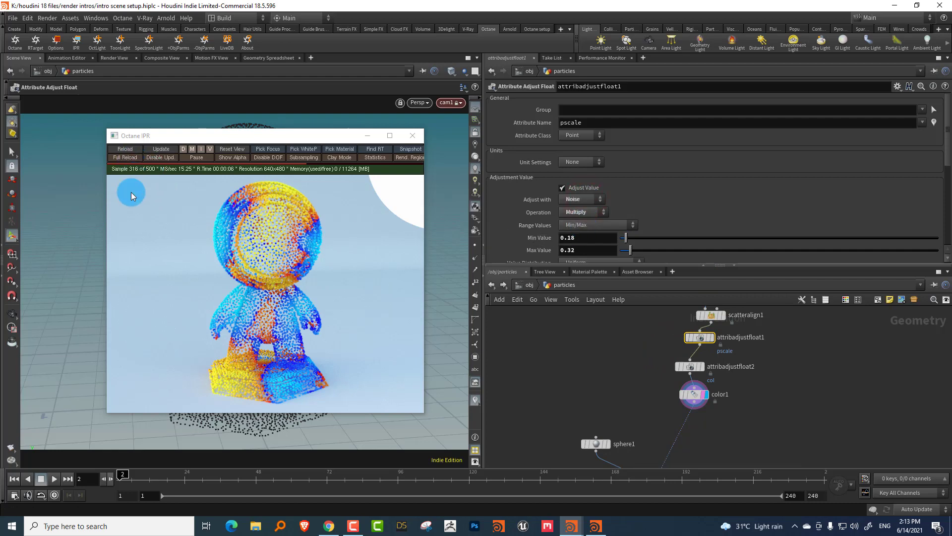
# Step back to frame 1 and enable Animate Noise in both attribadjustfloat1 and attribadjustfloat2.
pyautogui.click(102, 478)
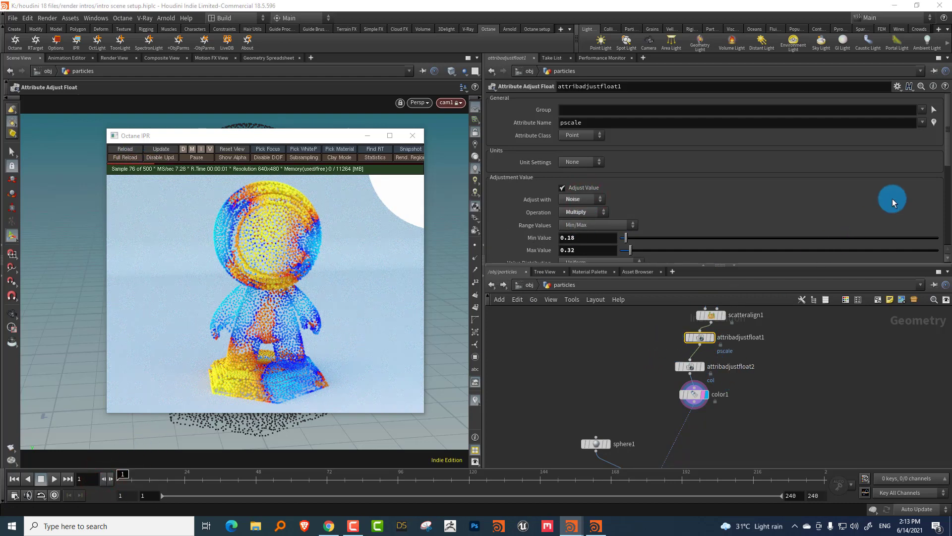
pyautogui.moveTo(946, 154); pyautogui.dragTo(931, 241)
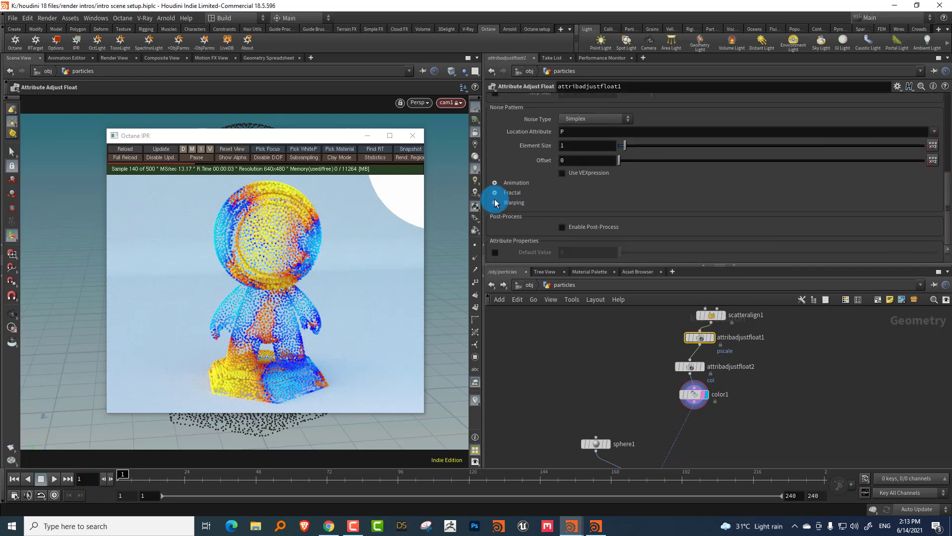
pyautogui.click(495, 182)
pyautogui.click(571, 197)
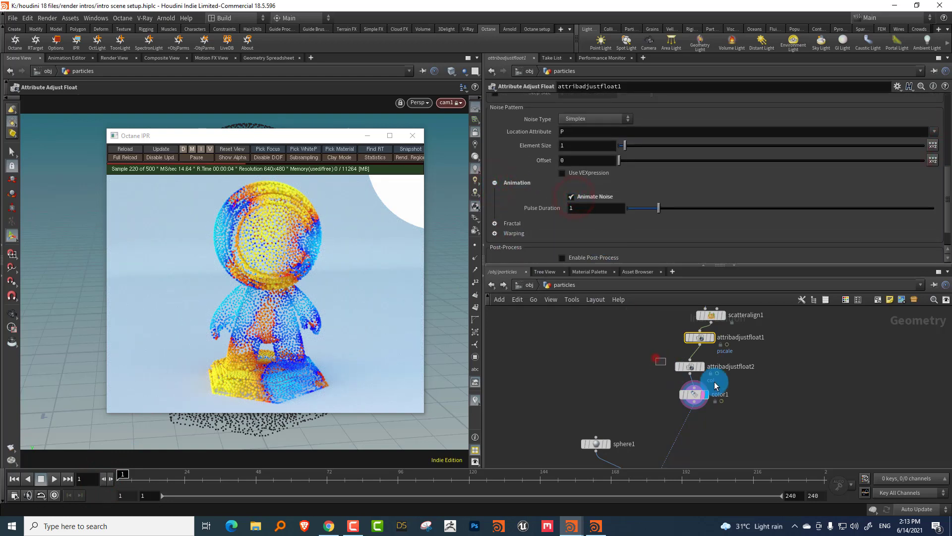
pyautogui.click(692, 366)
pyautogui.click(495, 193)
pyautogui.click(571, 207)
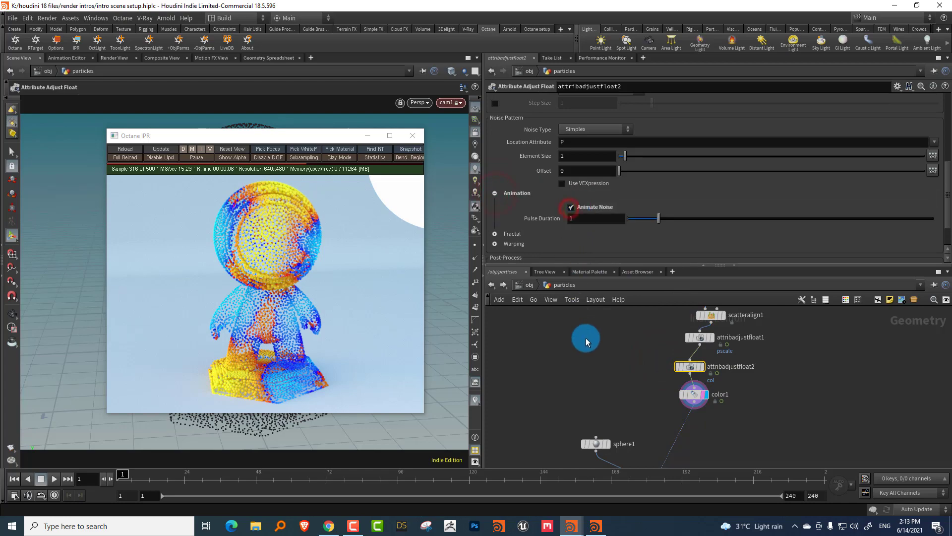
# Scrub the timeline to frames 24, 41 and 48, fully reloading the Octane IPR to check the animated noise.
pyautogui.moveTo(127, 478); pyautogui.dragTo(189, 482)
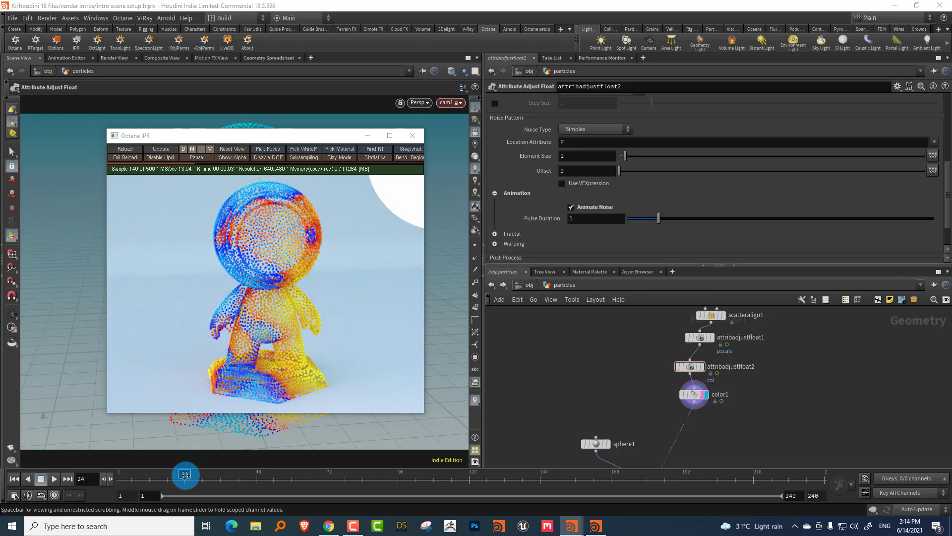
pyautogui.moveTo(185, 476); pyautogui.dragTo(236, 477)
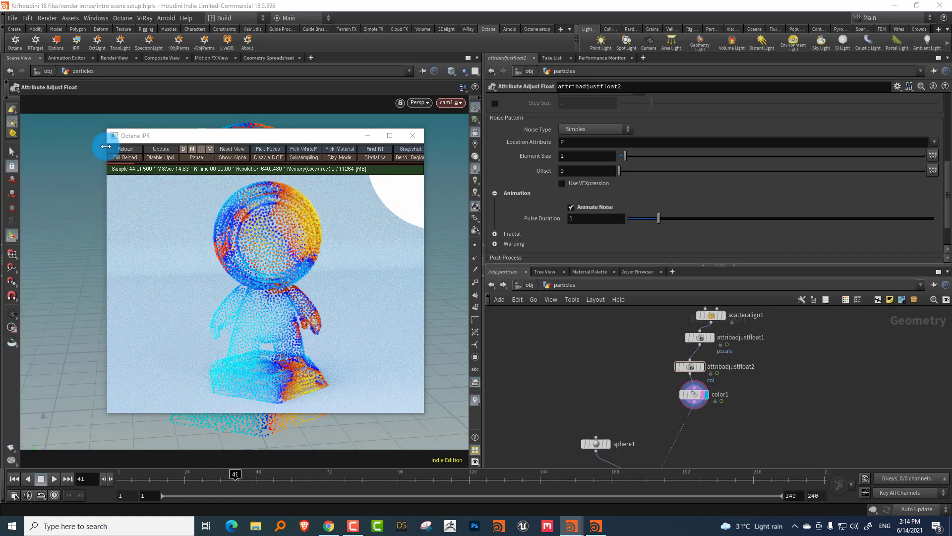
pyautogui.click(125, 157)
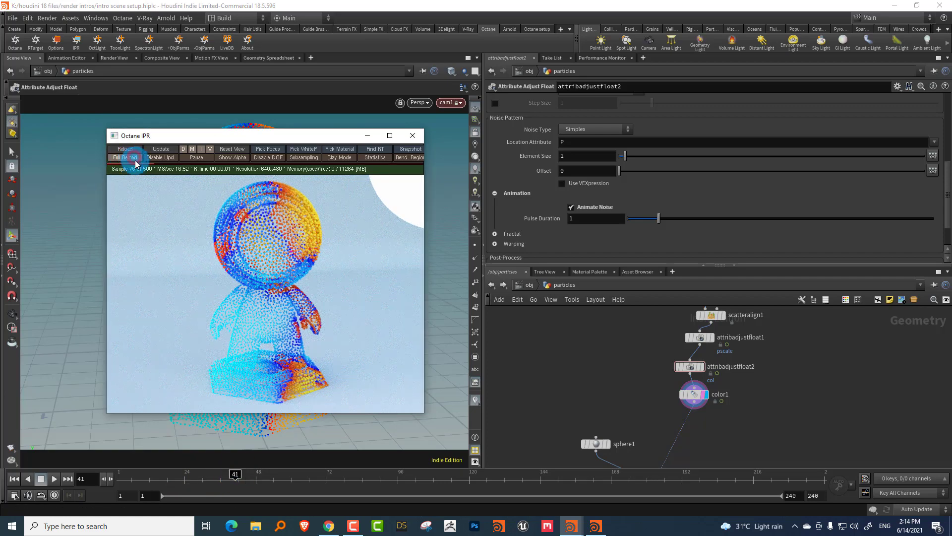
pyautogui.moveTo(246, 475); pyautogui.dragTo(256, 474)
pyautogui.click(337, 378)
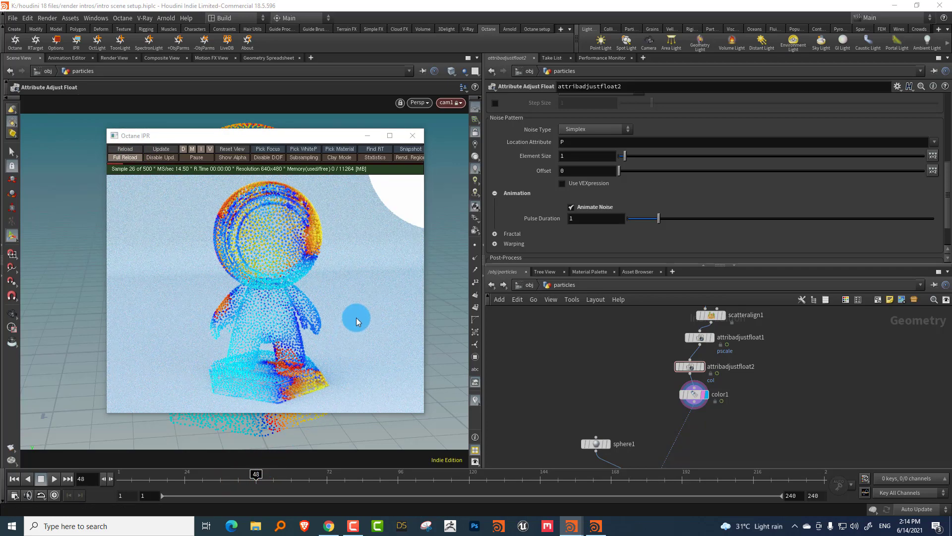
# Return to the object level and set the Rendering mode of octane_QuickSetup1 to Full scene reload in the advanced render settings.
pyautogui.click(529, 285)
pyautogui.moveTo(572, 264); pyautogui.dragTo(591, 225)
pyautogui.moveTo(658, 315); pyautogui.dragTo(707, 343)
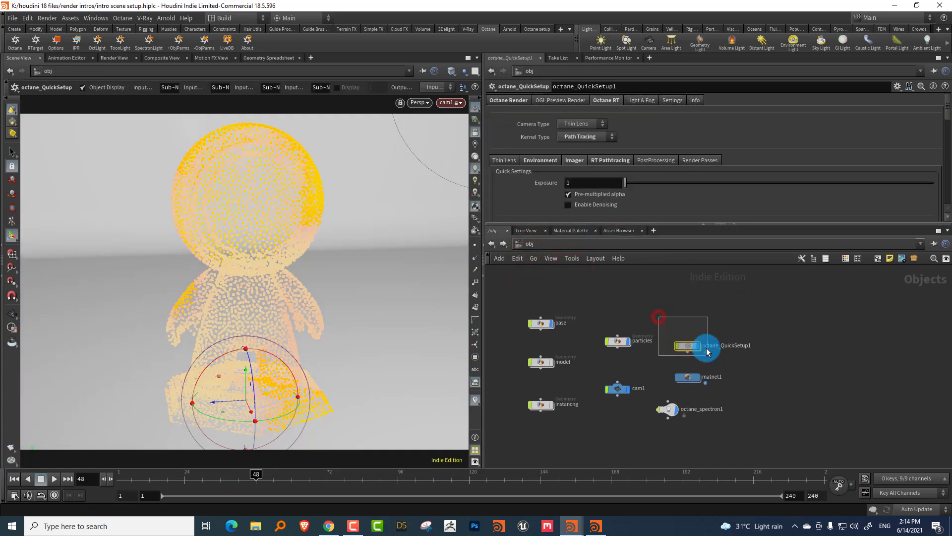
pyautogui.moveTo(625, 234); pyautogui.dragTo(644, 287)
pyautogui.click(508, 100)
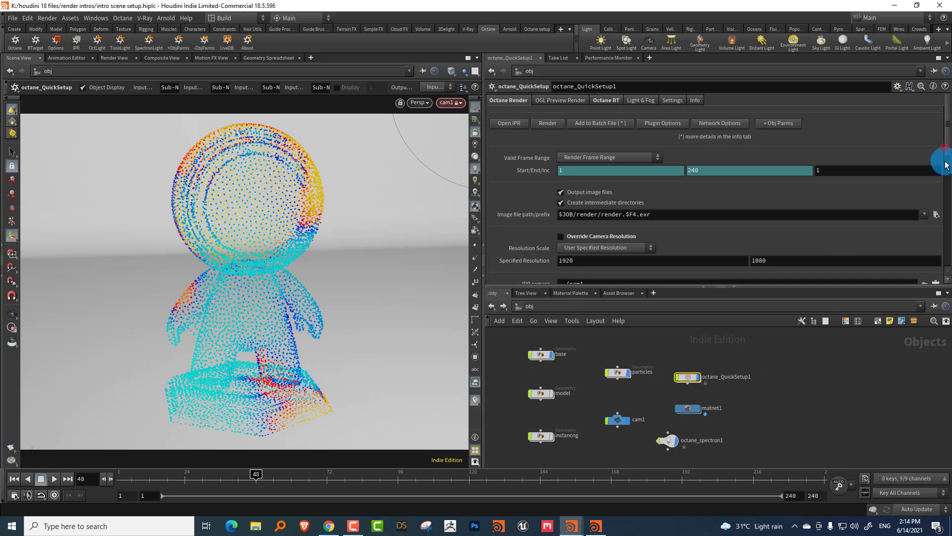
pyautogui.moveTo(946, 166); pyautogui.dragTo(943, 208)
pyautogui.click(493, 138)
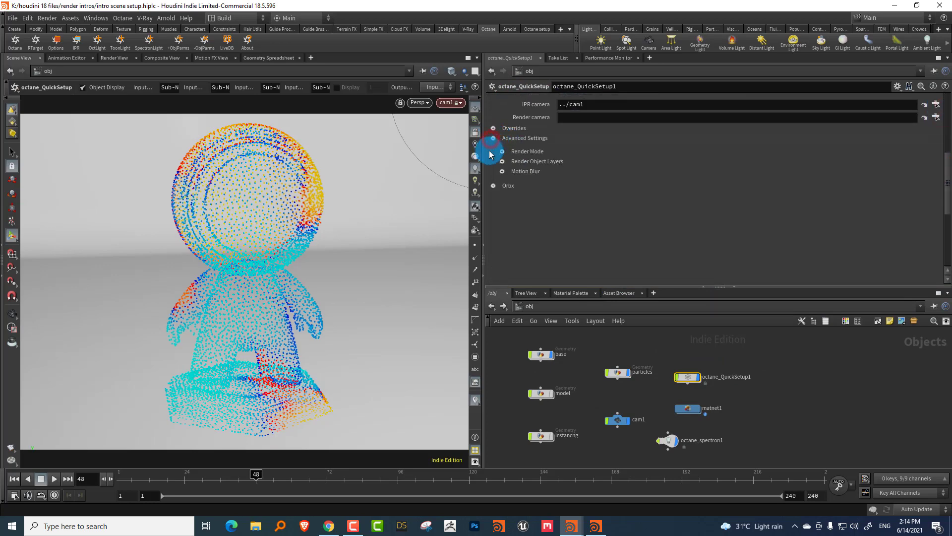
pyautogui.click(501, 151)
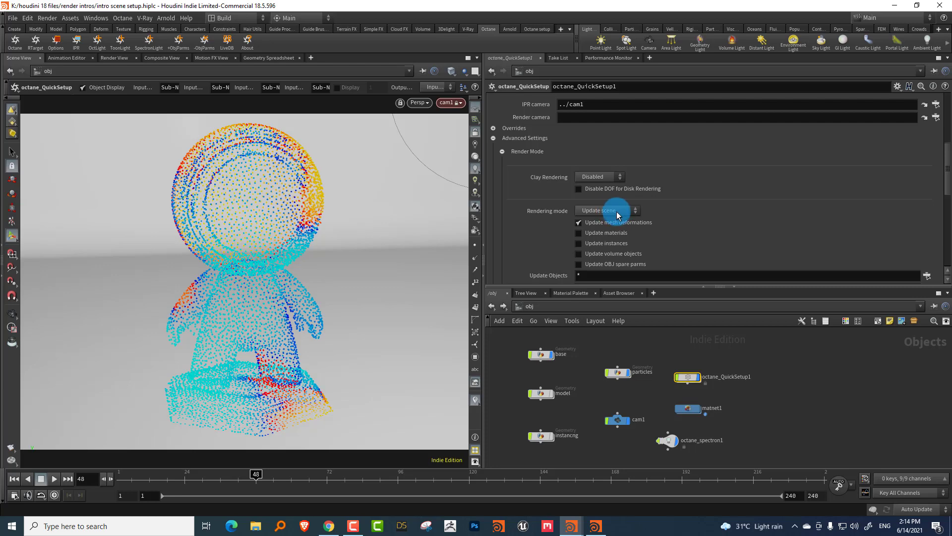
pyautogui.click(617, 211)
pyautogui.click(610, 231)
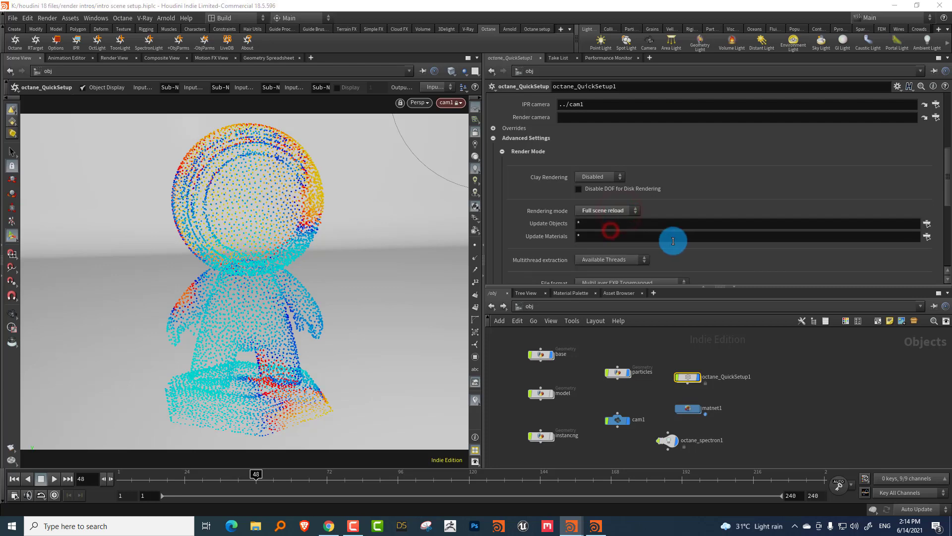
pyautogui.moveTo(947, 188); pyautogui.dragTo(947, 170)
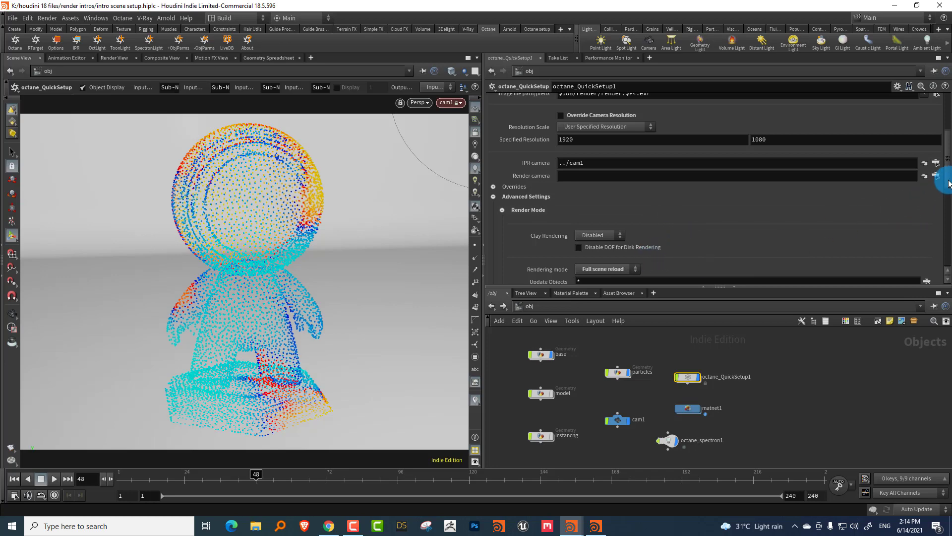
pyautogui.moveTo(947, 180); pyautogui.dragTo(887, 197)
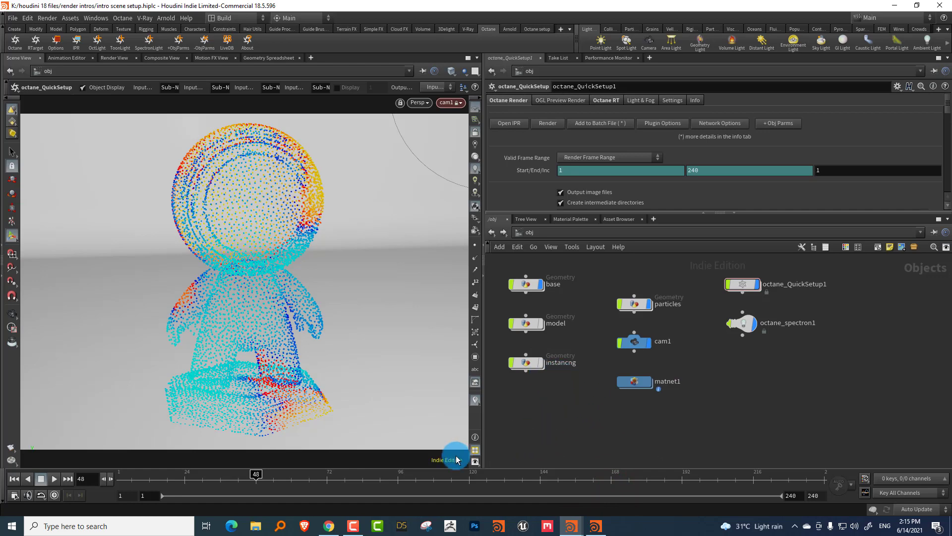
# Switch to Chrome and examine the download links in the OTOY forum's Houdini release topic for OctaneRender build 2020.2.3.1.
pyautogui.click(329, 526)
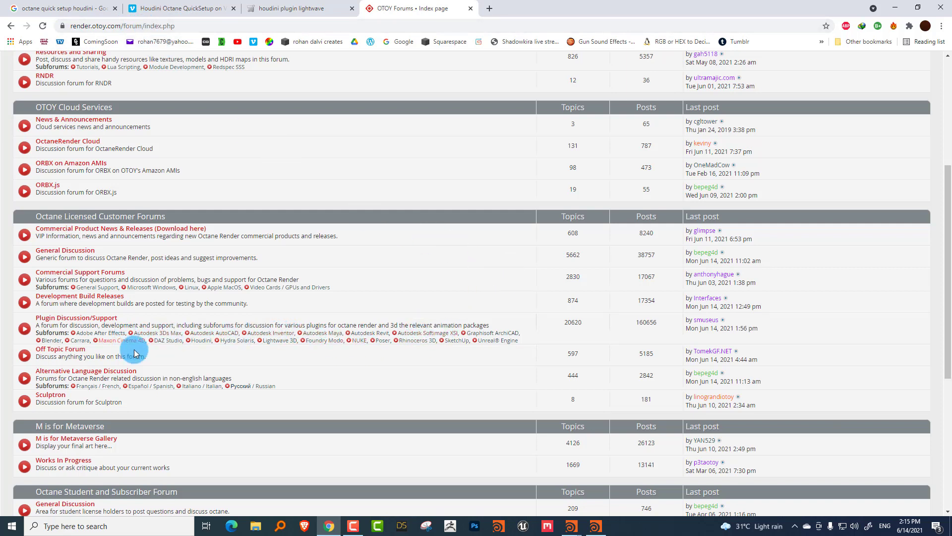
pyautogui.click(202, 340)
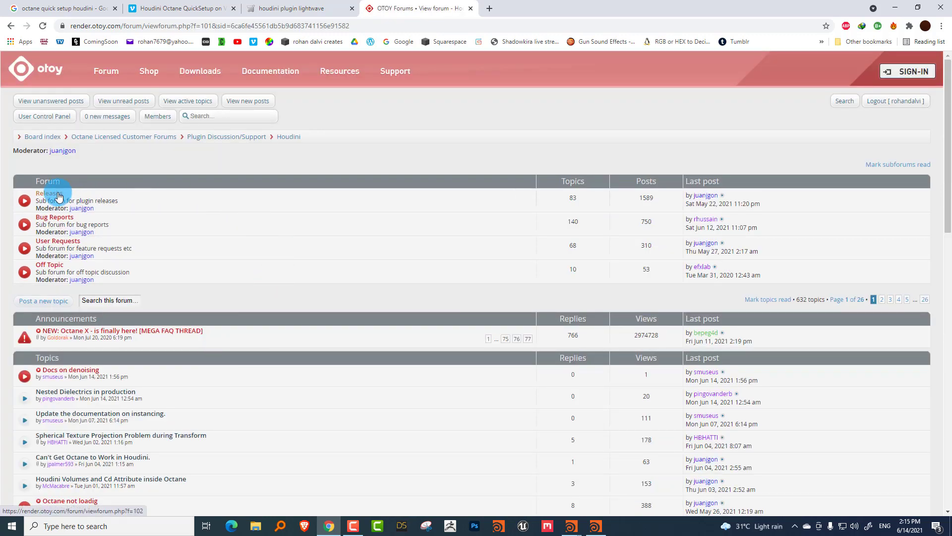
pyautogui.click(53, 199)
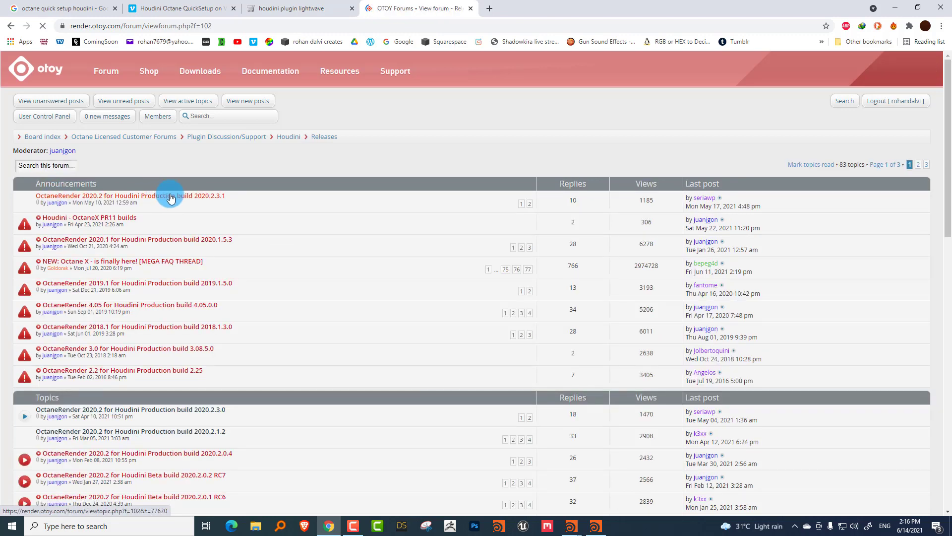
pyautogui.click(169, 197)
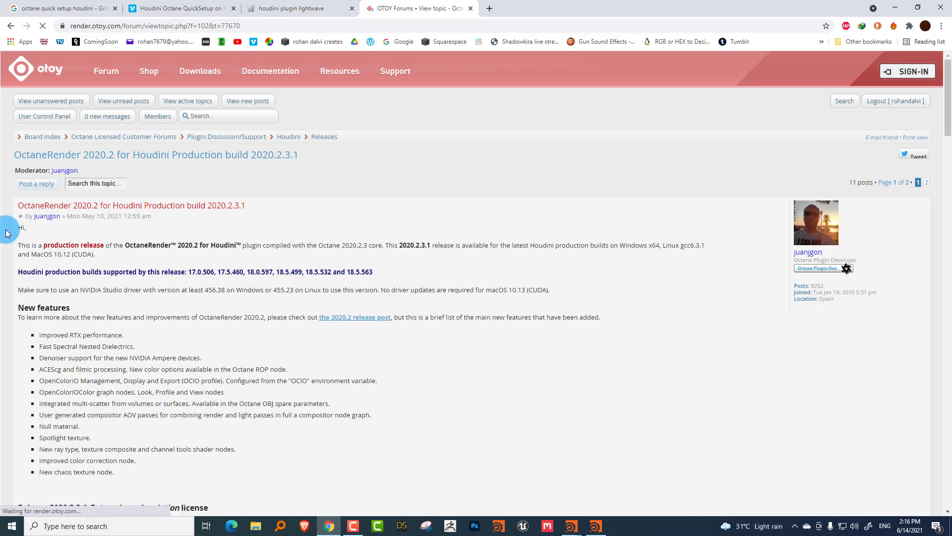
pyautogui.scroll(-9, 4, 278)
pyautogui.scroll(2, 6, 228)
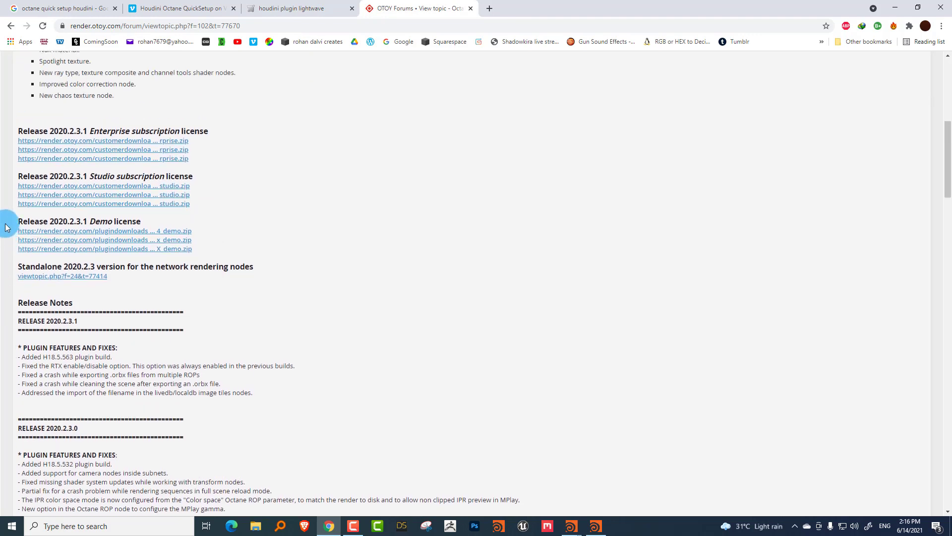
# Switch to File Explorer and open the octane_stan folder on the Data (L:) drive.
pyautogui.click(256, 526)
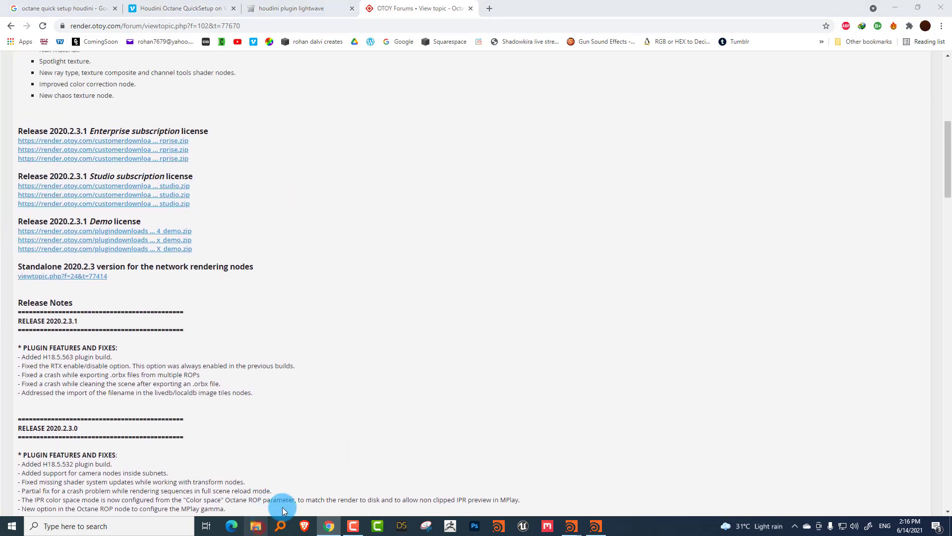
pyautogui.click(58, 426)
pyautogui.doubleClick(197, 315)
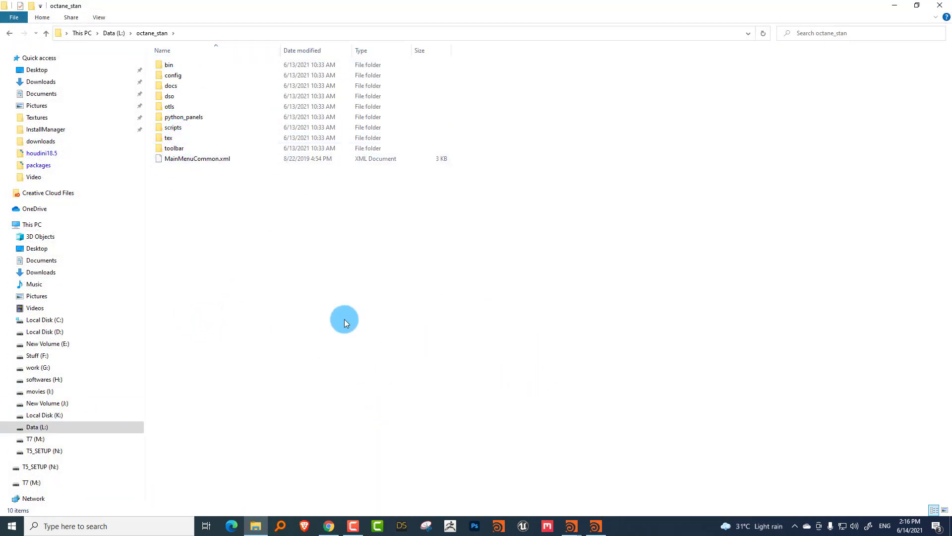
# Open octane.json from the packages folder of houdini18.5, review its plugin paths, and close it.
pyautogui.click(51, 157)
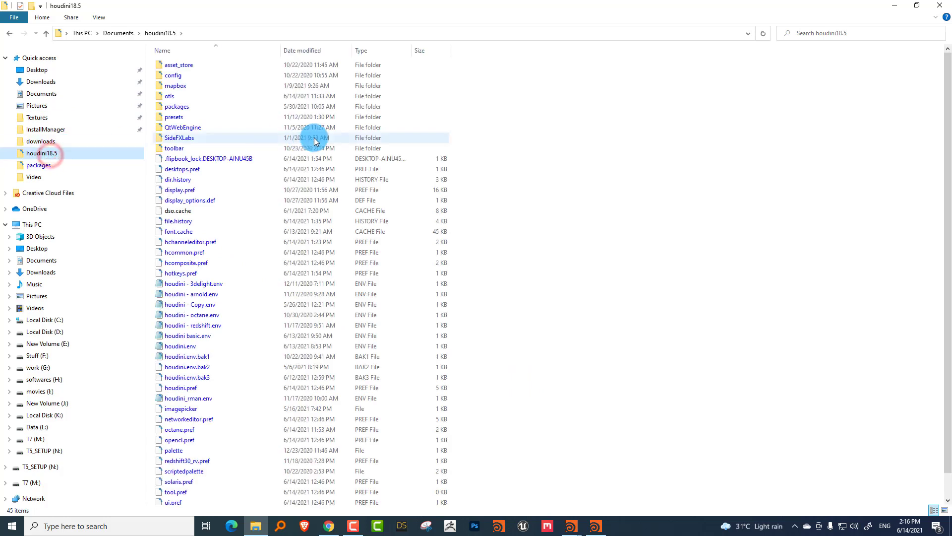
pyautogui.doubleClick(202, 108)
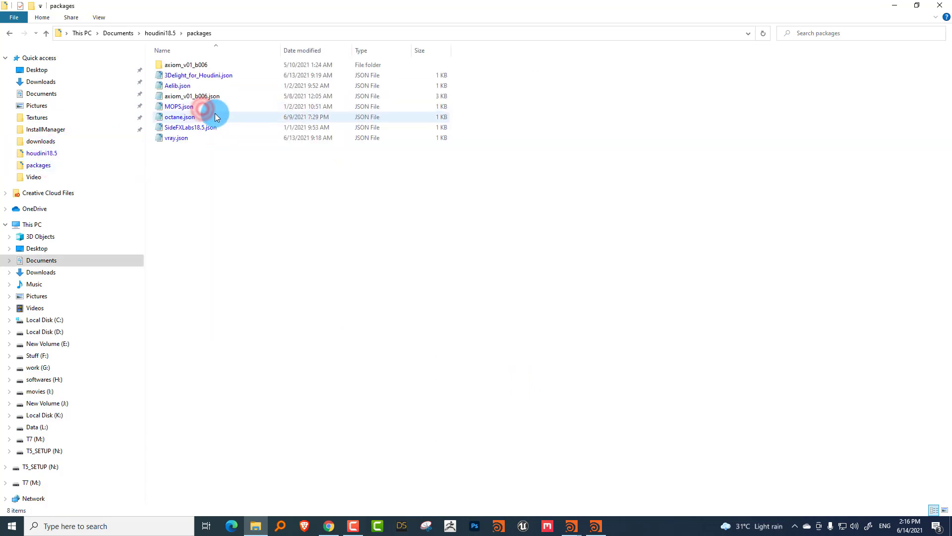
pyautogui.doubleClick(187, 121)
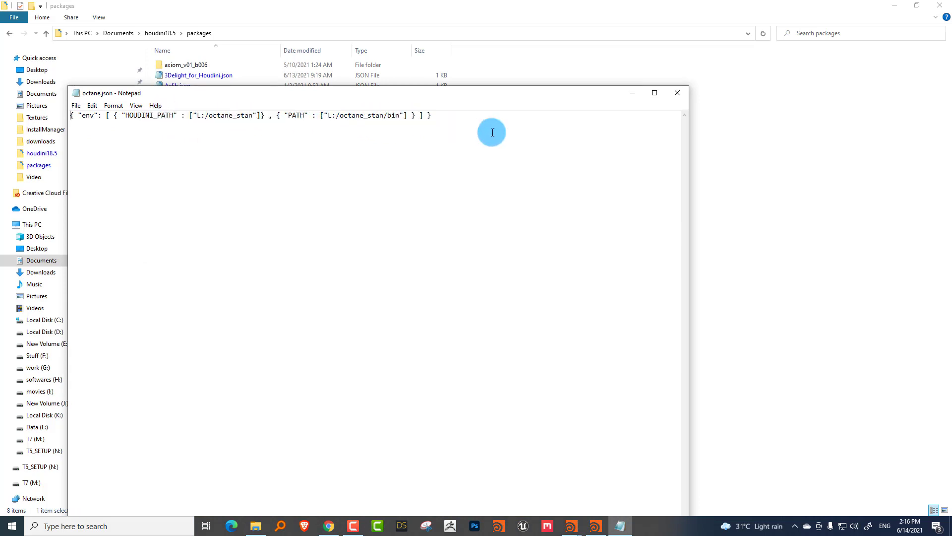
pyautogui.click(677, 94)
pyautogui.click(469, 174)
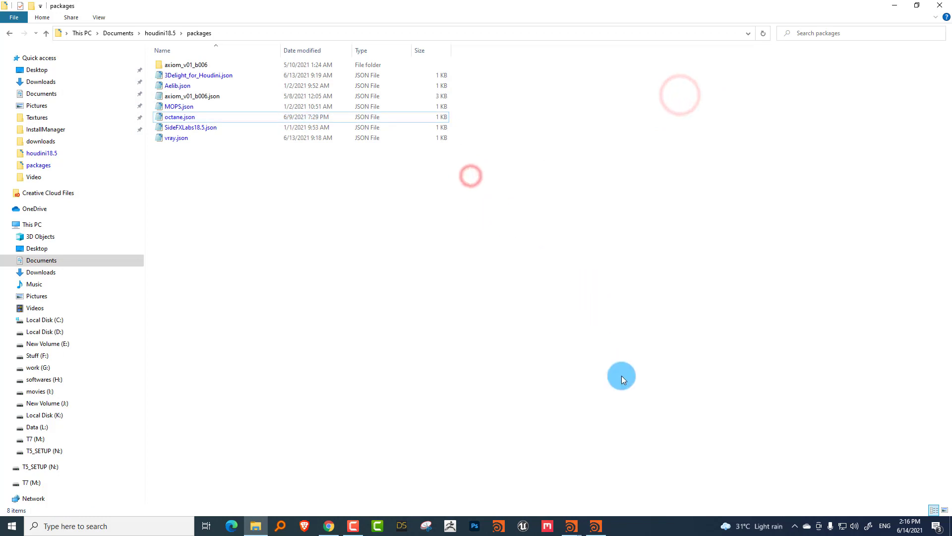
# Switch back to Houdini, select the octane_QuickSetup1 node, and clear the selection.
pyautogui.moveTo(572, 526)
pyautogui.click(617, 486)
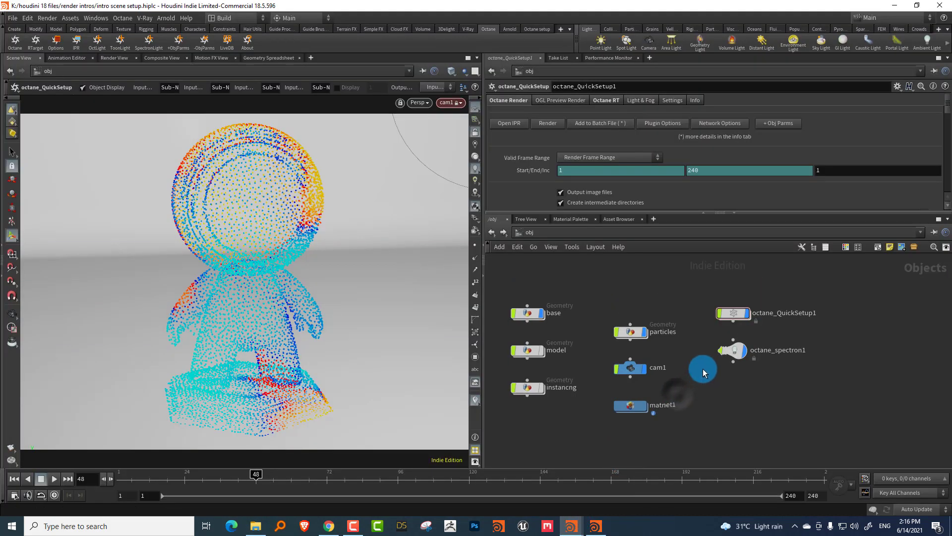
pyautogui.click(712, 315)
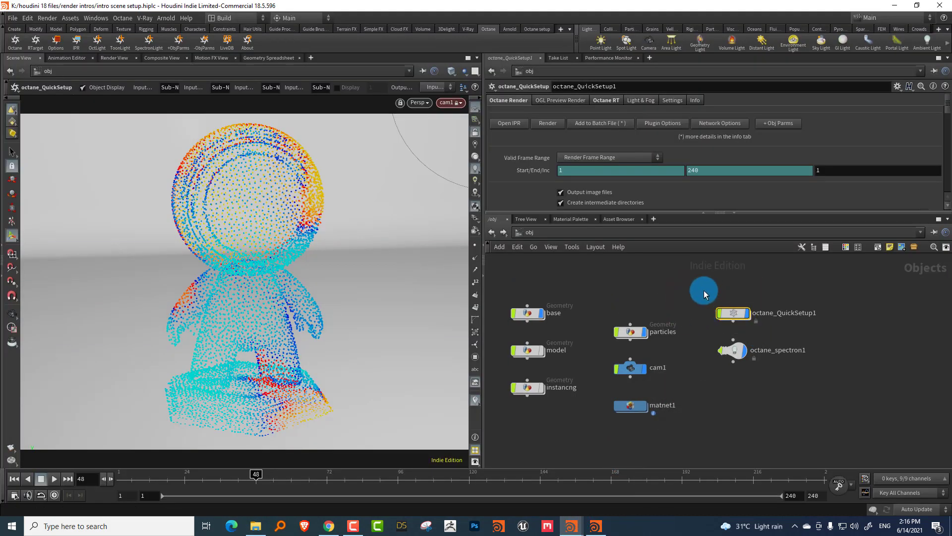
pyautogui.click(802, 332)
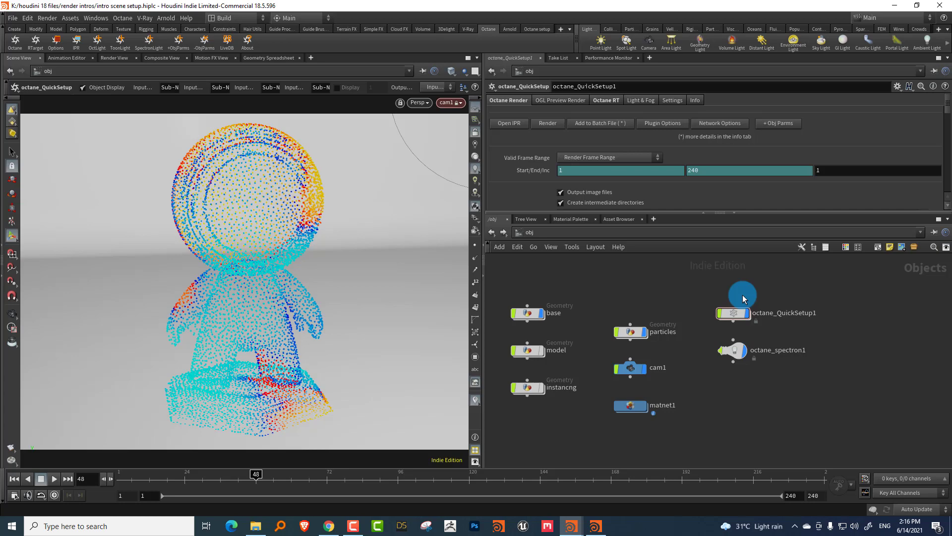
# Examine the feature list on the OD Houdini Shelf Tools product page in Chrome and return to Houdini.
pyautogui.click(329, 526)
pyautogui.click(288, 8)
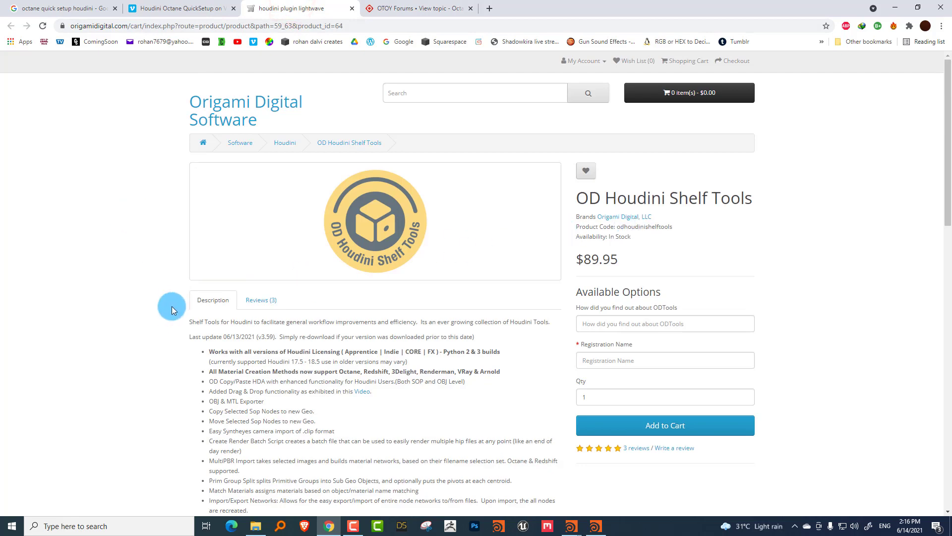
pyautogui.scroll(-3, 159, 277)
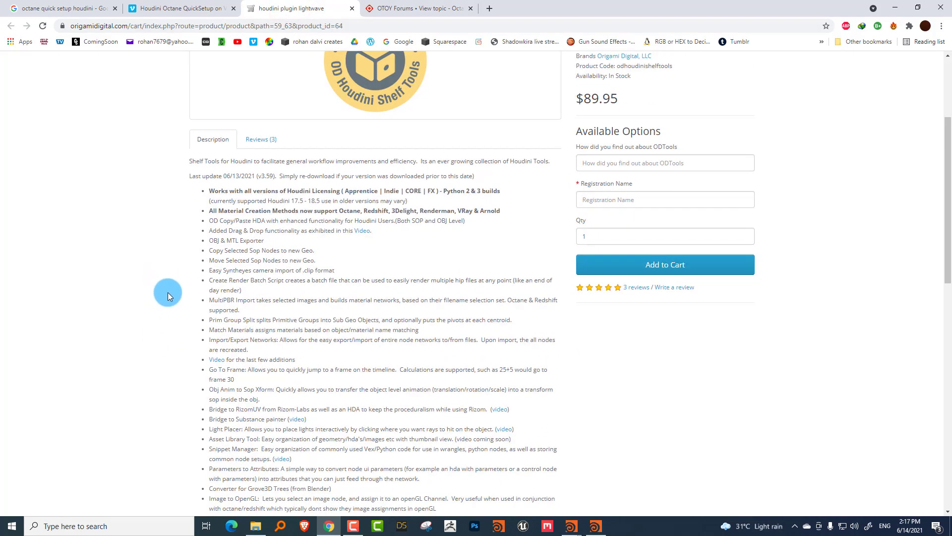
pyautogui.scroll(-3, 156, 332)
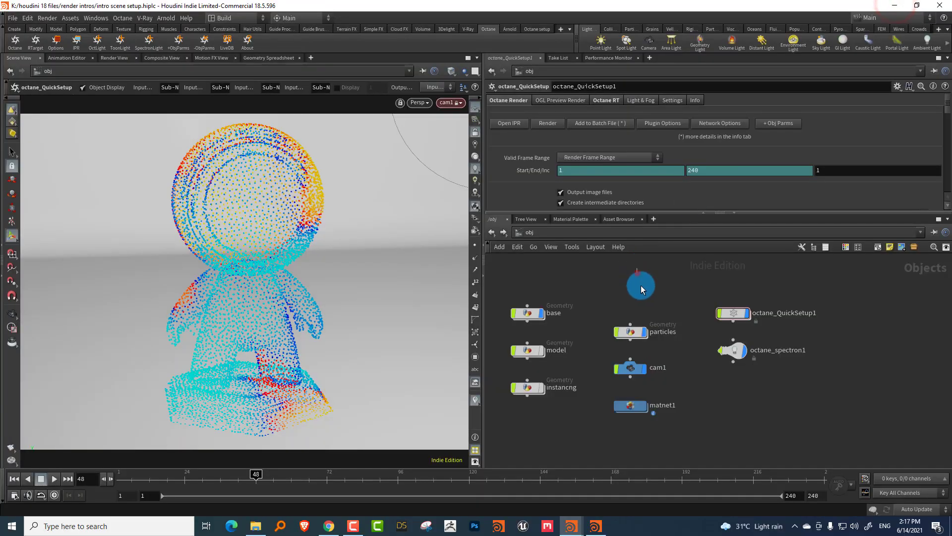
pyautogui.click(650, 270)
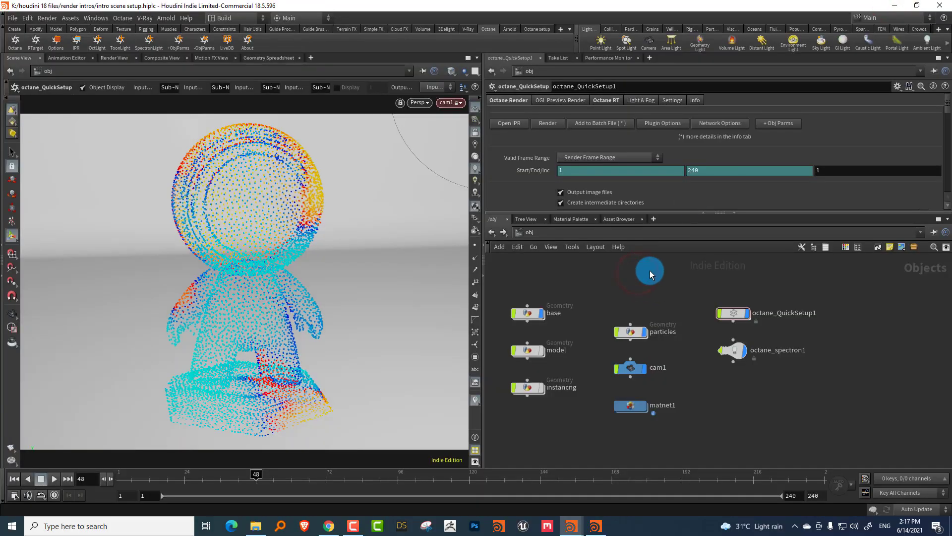